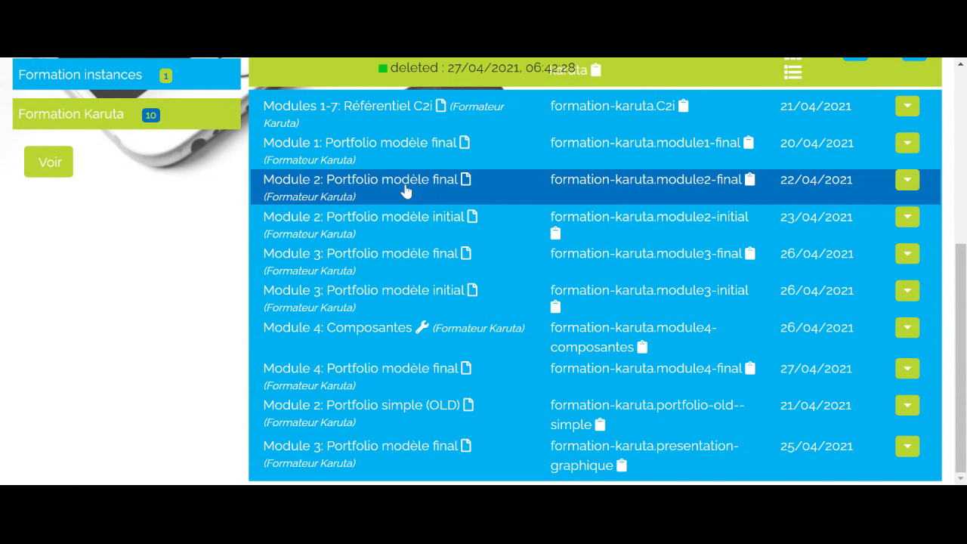
- Dismiss the portfolio access message and log back in with the credentials already filled in
{"action": "left_click", "coordinate": [406, 191]}
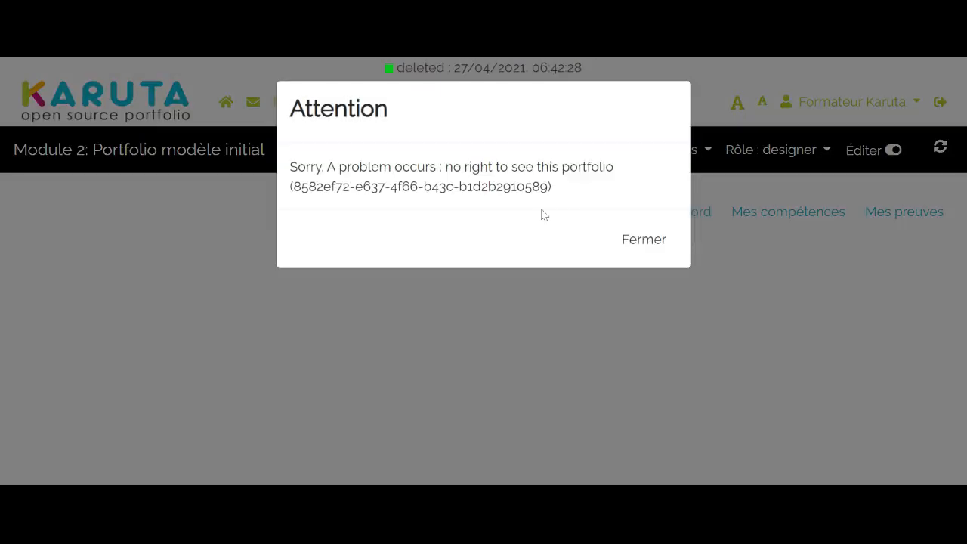
{"action": "left_click", "coordinate": [656, 257]}
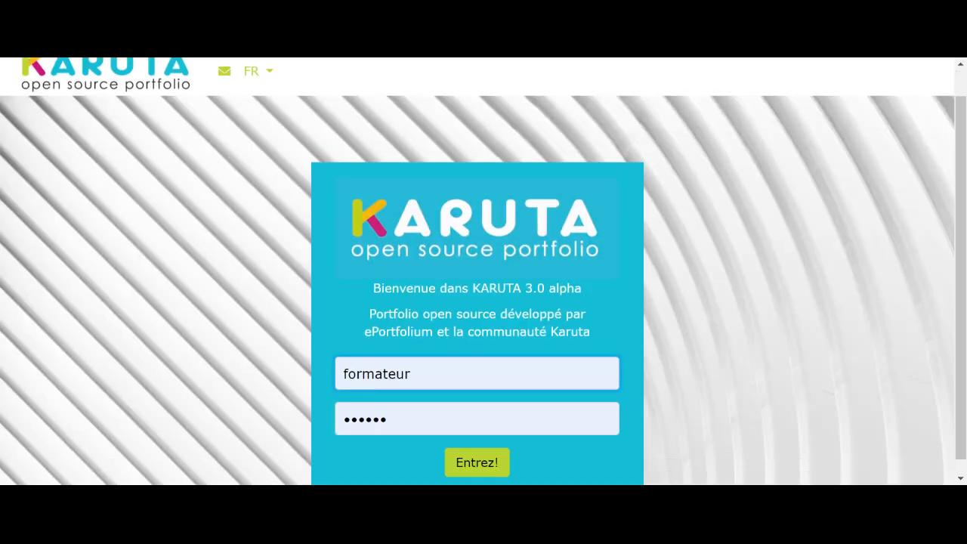
{"action": "scroll", "coordinate": [495, 390], "scroll_direction": "down", "scroll_amount": 1}
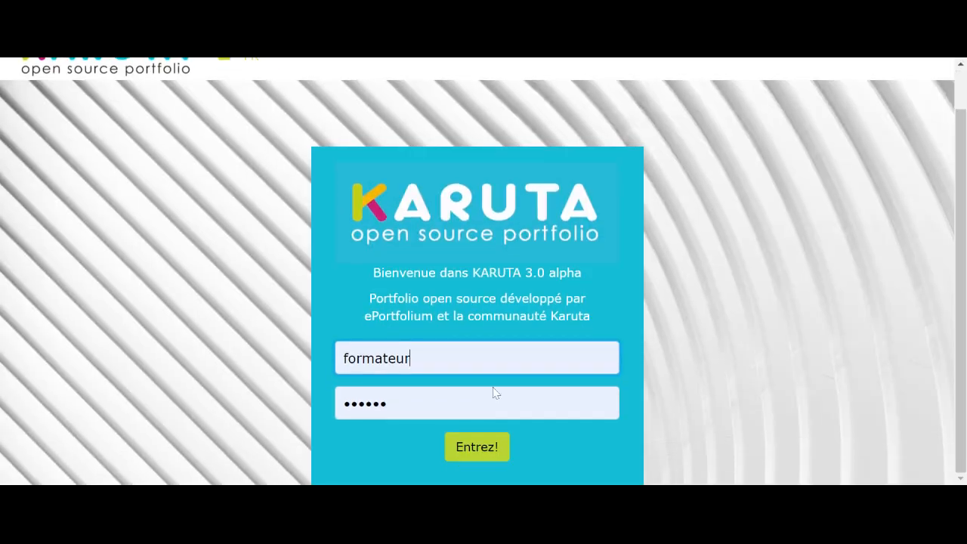
{"action": "left_click", "coordinate": [480, 451]}
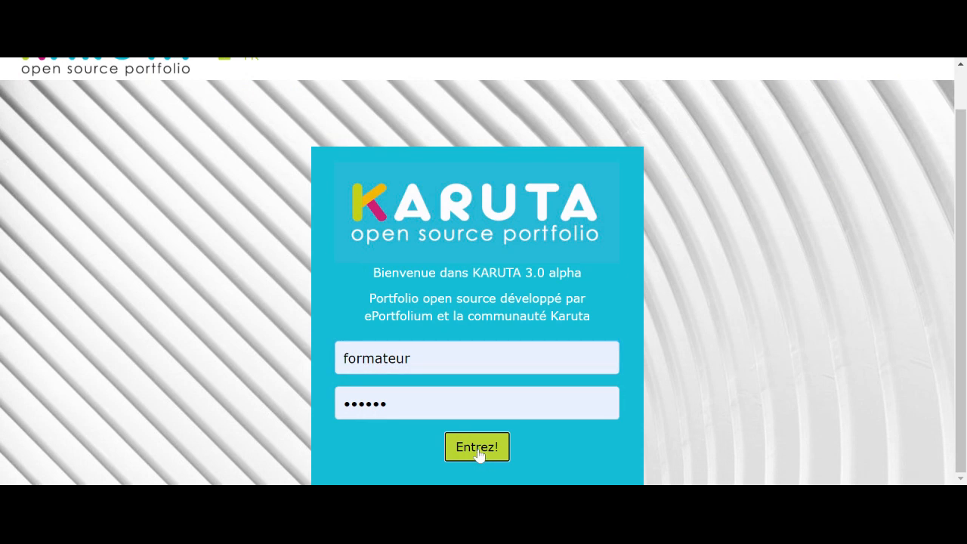
- Open the portfolio "Module 2: Portfolio modèle final" and look over its Bienvenue page
{"action": "scroll", "coordinate": [631, 319], "scroll_direction": "down", "scroll_amount": 4}
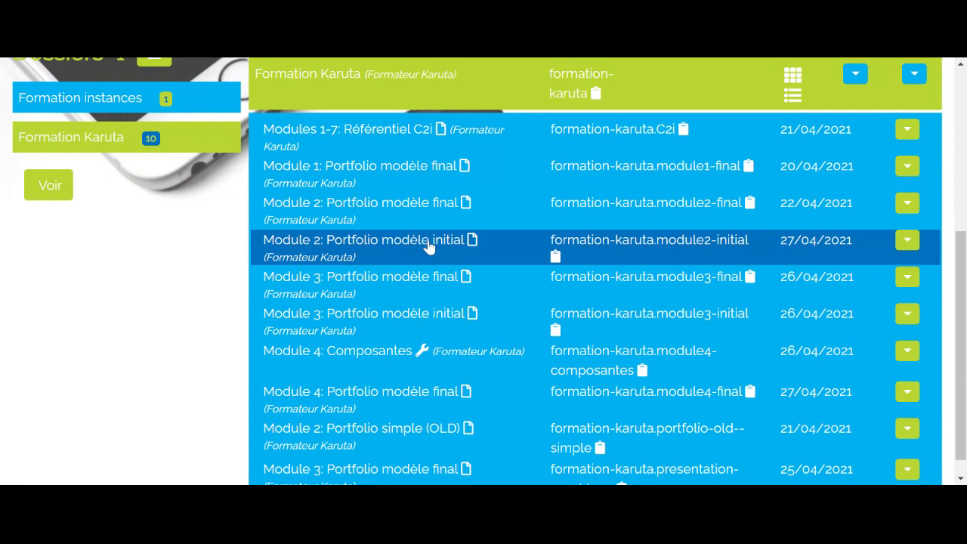
{"action": "left_click", "coordinate": [408, 211]}
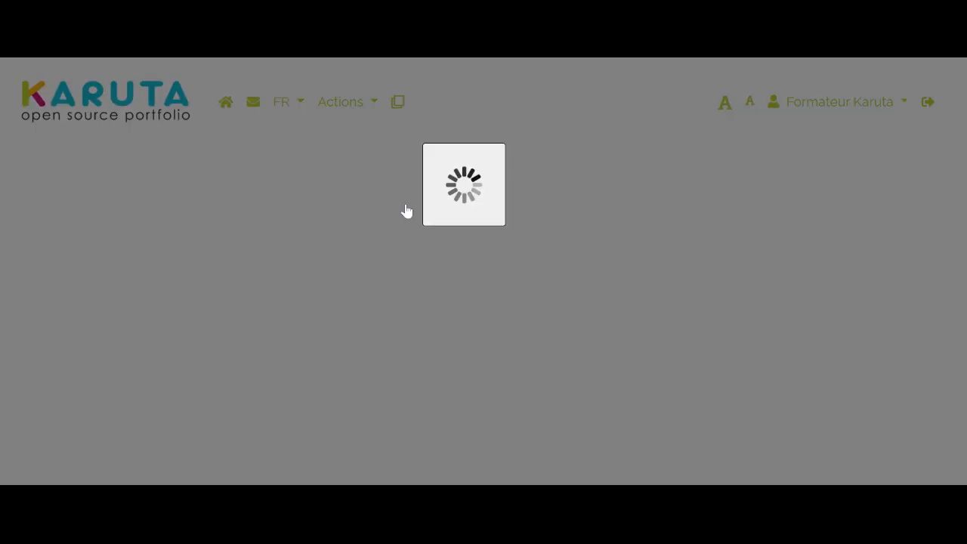
{"action": "scroll", "coordinate": [511, 253], "scroll_direction": "down", "scroll_amount": 3}
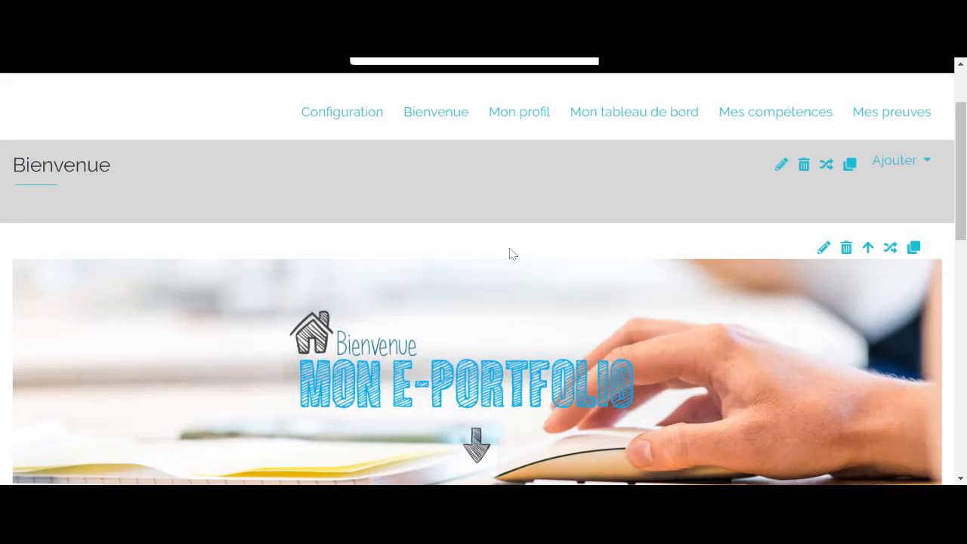
{"action": "scroll", "coordinate": [512, 253], "scroll_direction": "up", "scroll_amount": 2}
{"action": "scroll", "coordinate": [513, 254], "scroll_direction": "down", "scroll_amount": 1}
{"action": "scroll", "coordinate": [511, 253], "scroll_direction": "down", "scroll_amount": 1}
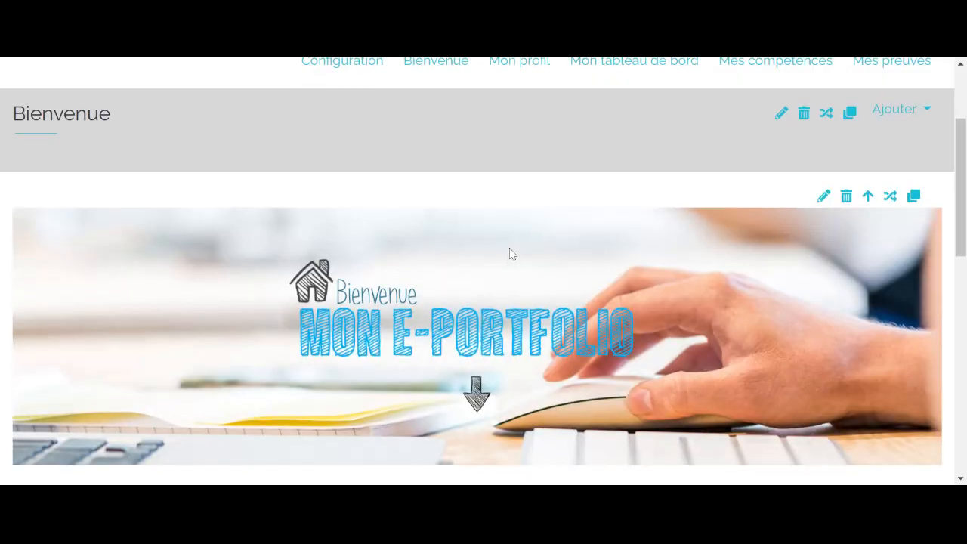
{"action": "scroll", "coordinate": [511, 253], "scroll_direction": "up", "scroll_amount": 2}
- Open the page "Travailler dans un environnement numérique" under Mes compétences and review its evidence, self-assessment and teacher evaluation sections
{"action": "mouse_move", "coordinate": [748, 151]}
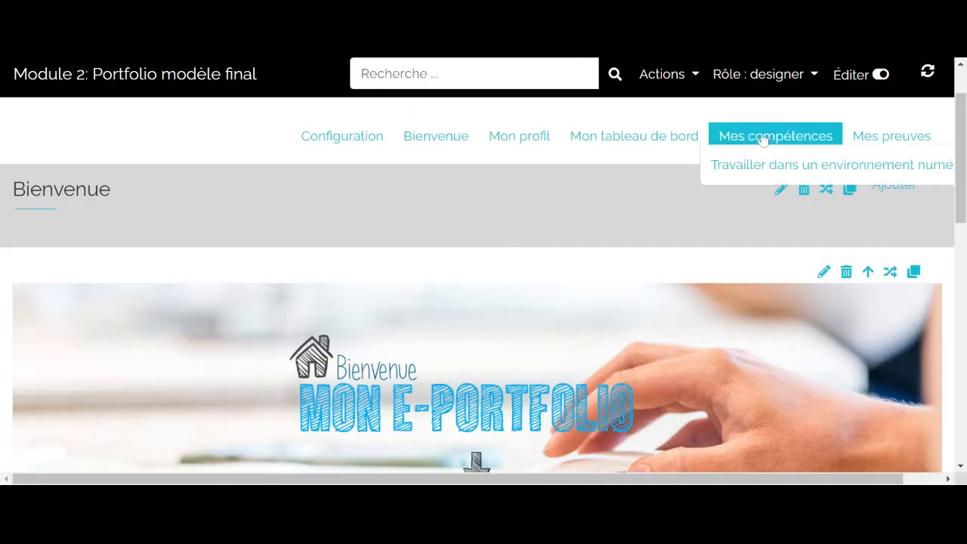
{"action": "left_click", "coordinate": [793, 173]}
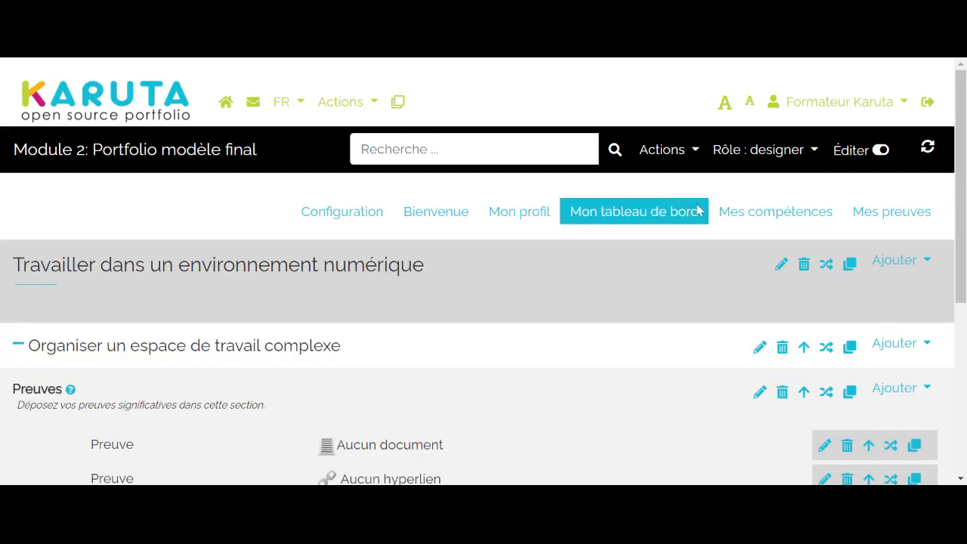
{"action": "scroll", "coordinate": [635, 227], "scroll_direction": "down", "scroll_amount": 5}
{"action": "scroll", "coordinate": [416, 270], "scroll_direction": "down", "scroll_amount": 2}
{"action": "scroll", "coordinate": [417, 270], "scroll_direction": "up", "scroll_amount": 1}
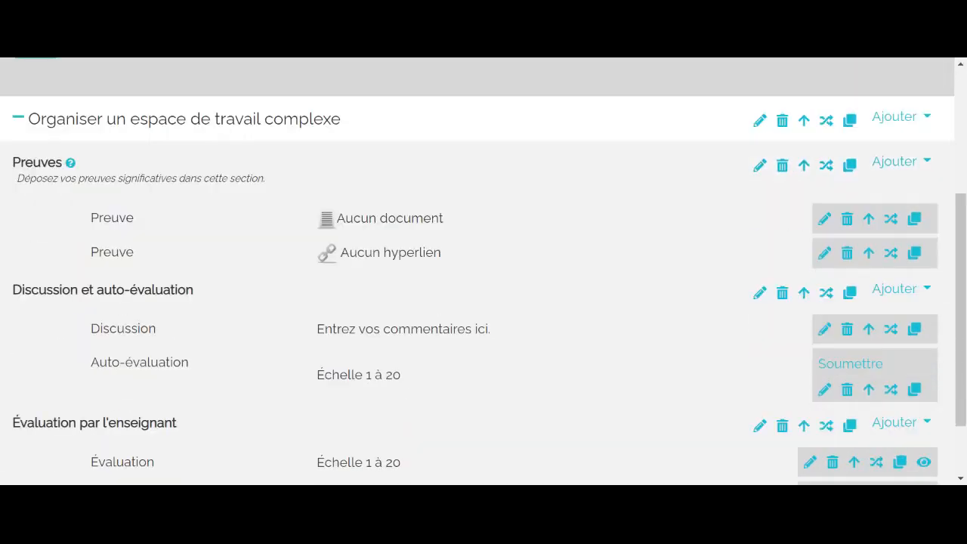
{"action": "scroll", "coordinate": [417, 270], "scroll_direction": "up", "scroll_amount": 4}
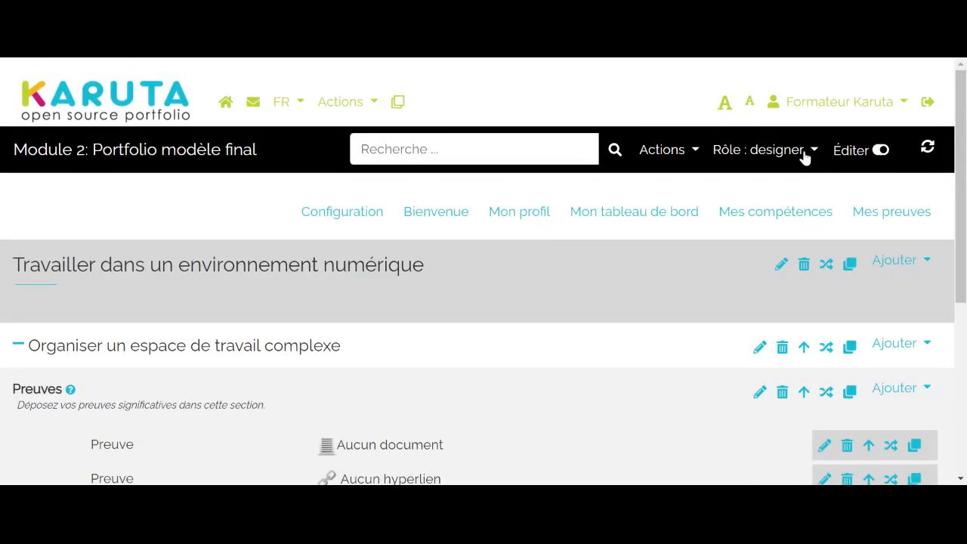
- Switch the viewing role to etudiant and review how the competency page appears to a student
{"action": "left_click", "coordinate": [811, 154]}
{"action": "left_click", "coordinate": [771, 249]}
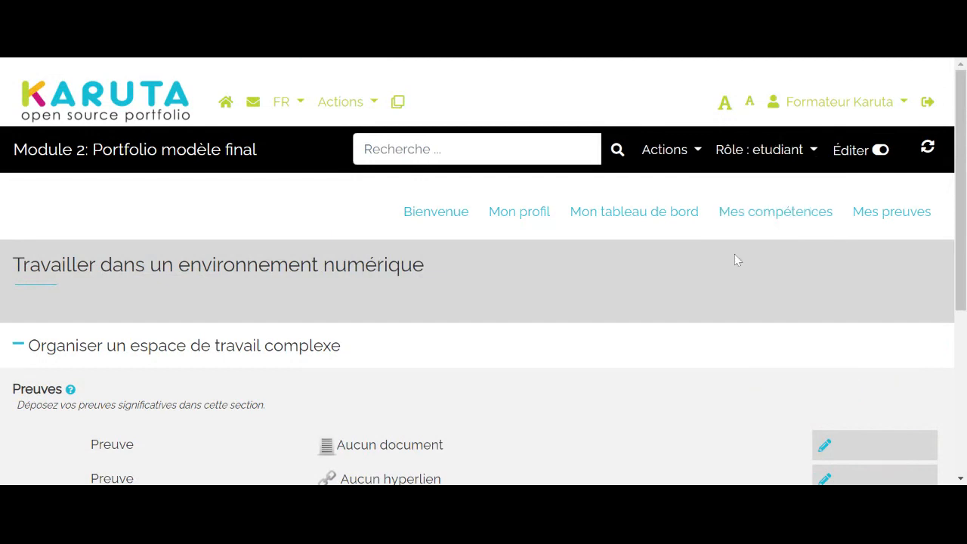
{"action": "scroll", "coordinate": [620, 261], "scroll_direction": "down", "scroll_amount": 3}
{"action": "scroll", "coordinate": [619, 262], "scroll_direction": "down", "scroll_amount": 1}
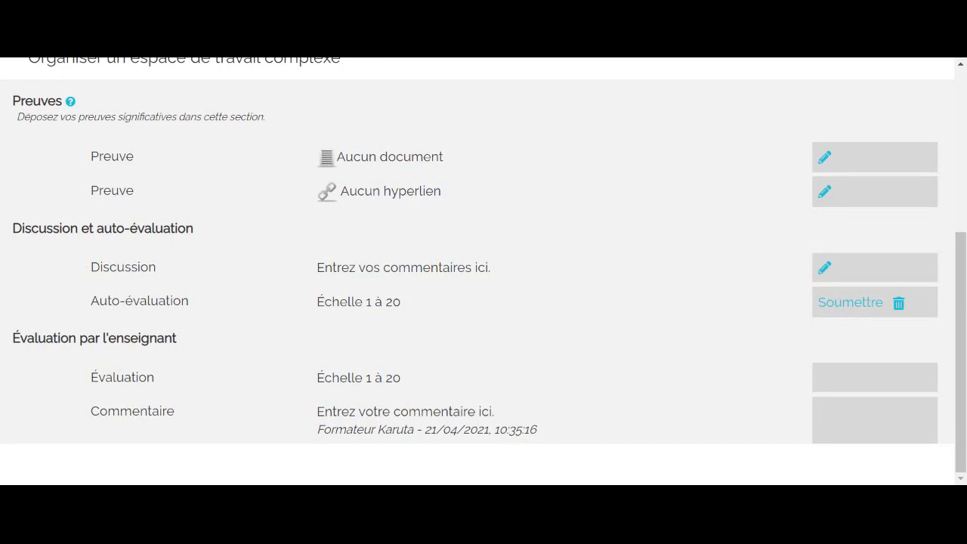
{"action": "scroll", "coordinate": [616, 261], "scroll_direction": "up", "scroll_amount": 1}
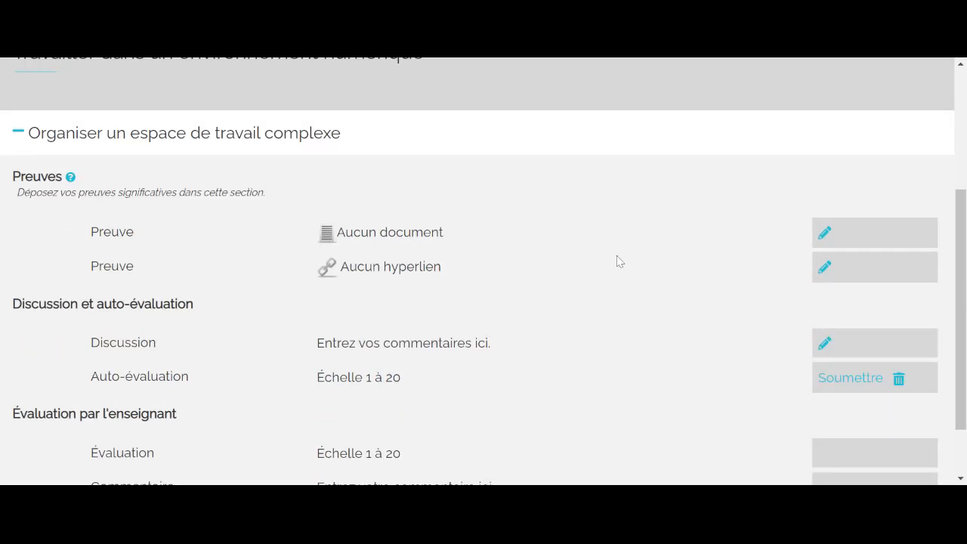
{"action": "scroll", "coordinate": [617, 259], "scroll_direction": "up", "scroll_amount": 3}
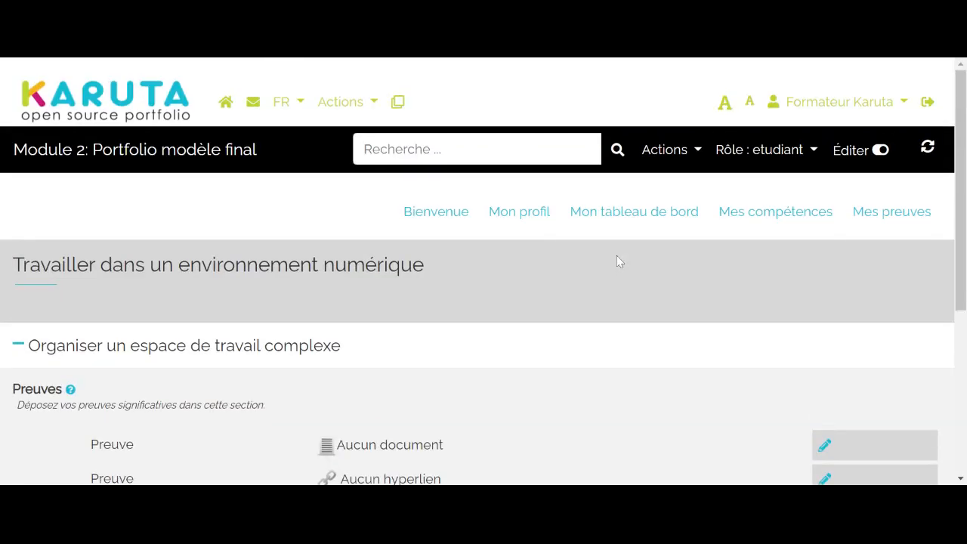
- Return to the portfolio list and open "Module 2: Portfolio modèle initial"
{"action": "left_click", "coordinate": [225, 106]}
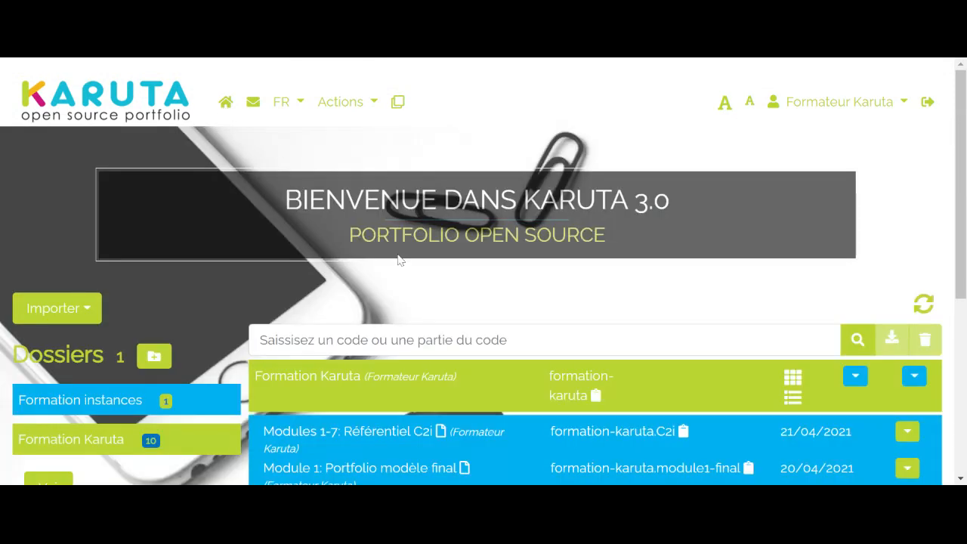
{"action": "scroll", "coordinate": [399, 258], "scroll_direction": "down", "scroll_amount": 2}
{"action": "scroll", "coordinate": [398, 255], "scroll_direction": "down", "scroll_amount": 3}
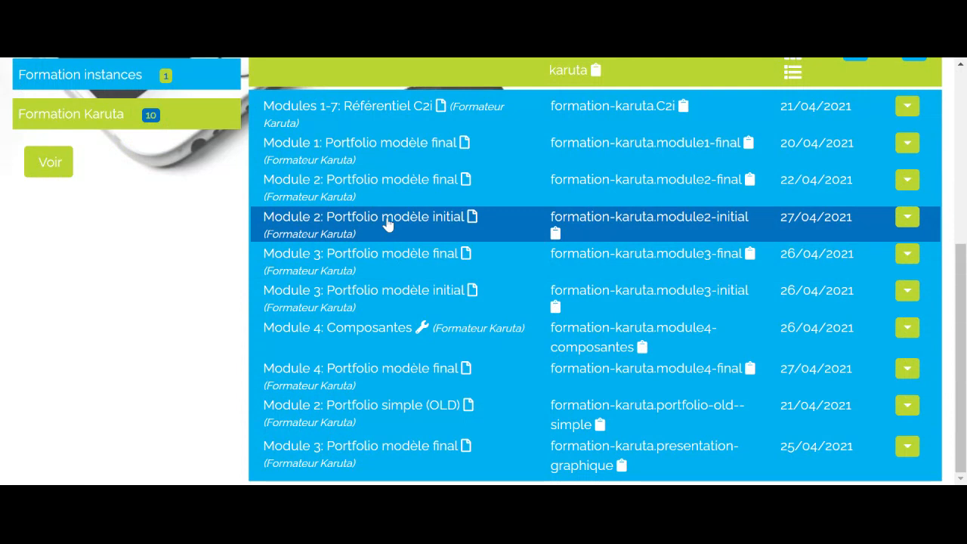
{"action": "left_click", "coordinate": [387, 224]}
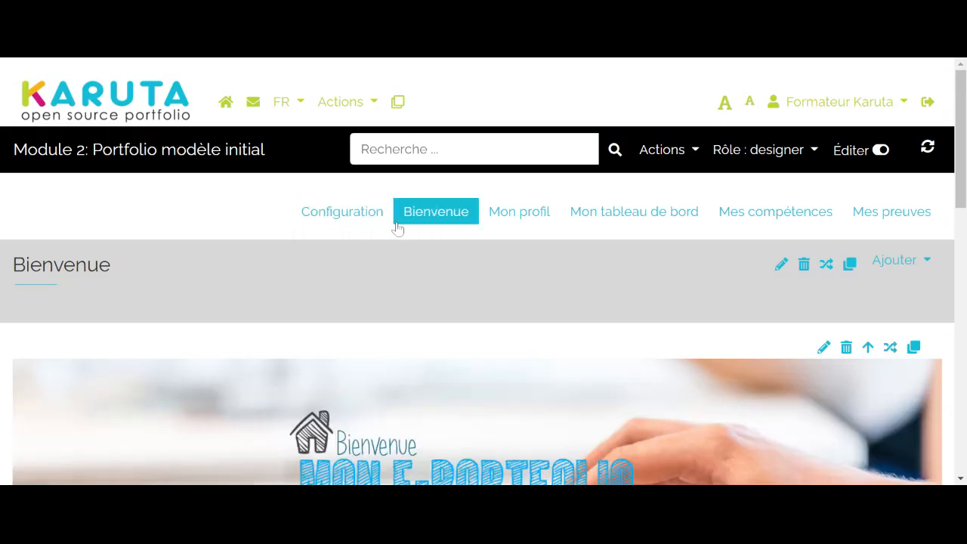
{"action": "scroll", "coordinate": [541, 237], "scroll_direction": "down", "scroll_amount": 2}
{"action": "scroll", "coordinate": [541, 237], "scroll_direction": "down", "scroll_amount": 2}
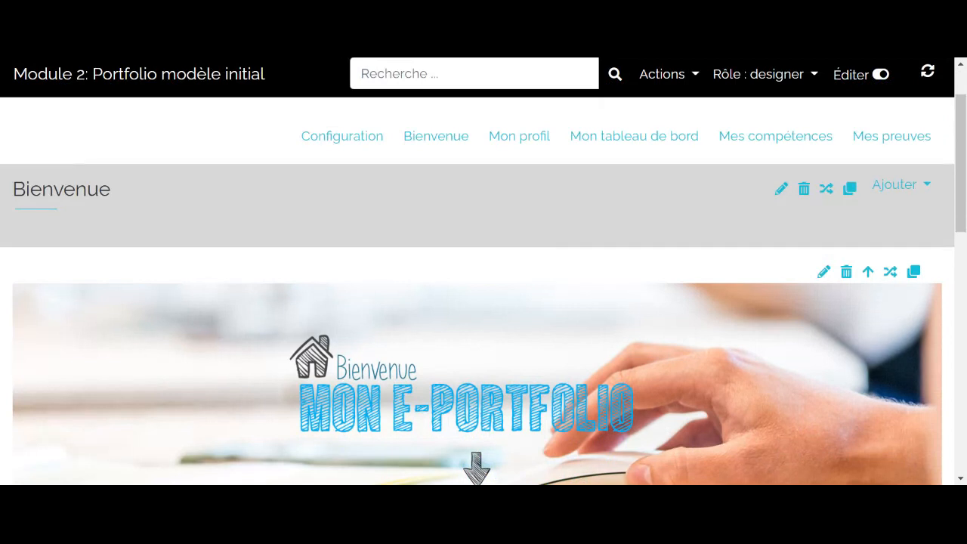
{"action": "scroll", "coordinate": [184, 176], "scroll_direction": "up", "scroll_amount": 2}
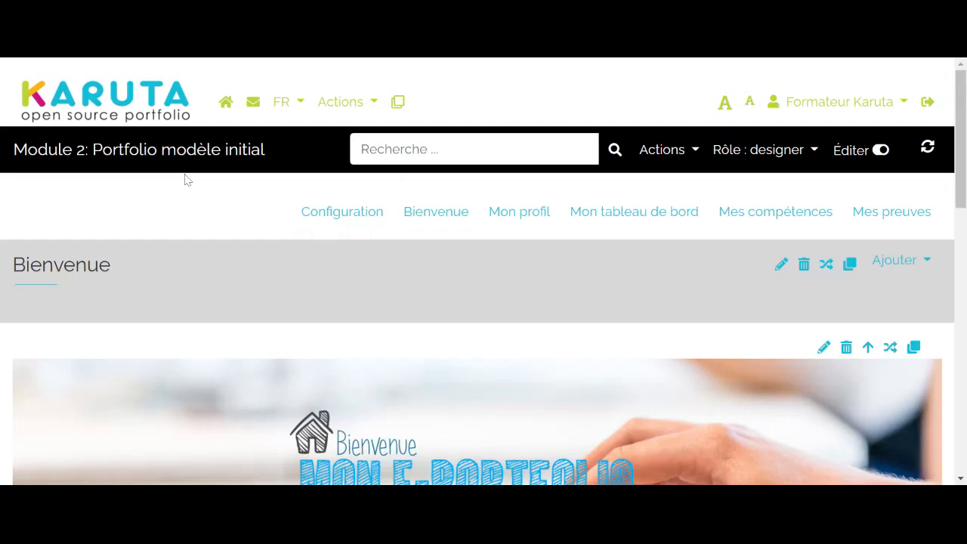
- Open the root page of the initial portfolio and look over the element types that can be added there
{"action": "left_click", "coordinate": [62, 160]}
{"action": "scroll", "coordinate": [217, 261], "scroll_direction": "down", "scroll_amount": 2}
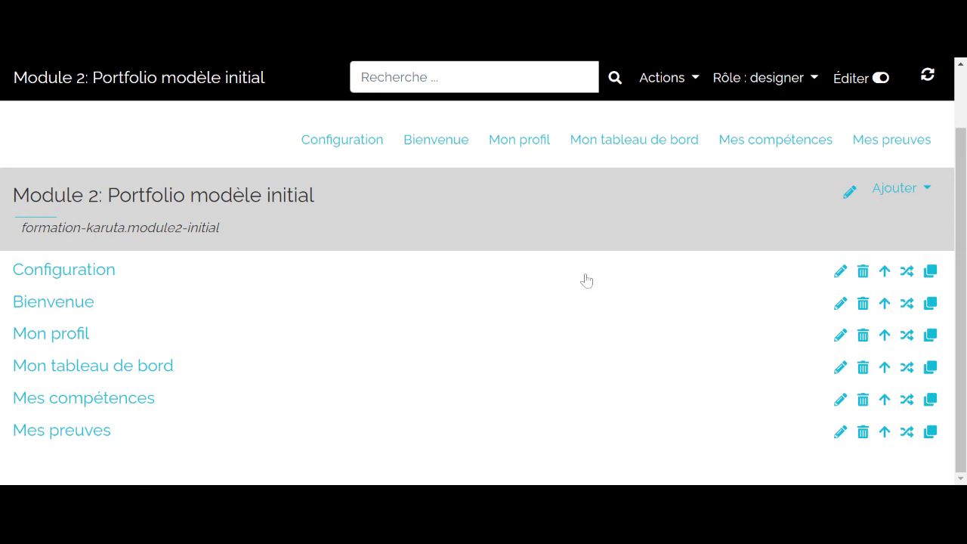
{"action": "left_click", "coordinate": [919, 194]}
{"action": "scroll", "coordinate": [917, 196], "scroll_direction": "up", "scroll_amount": 1}
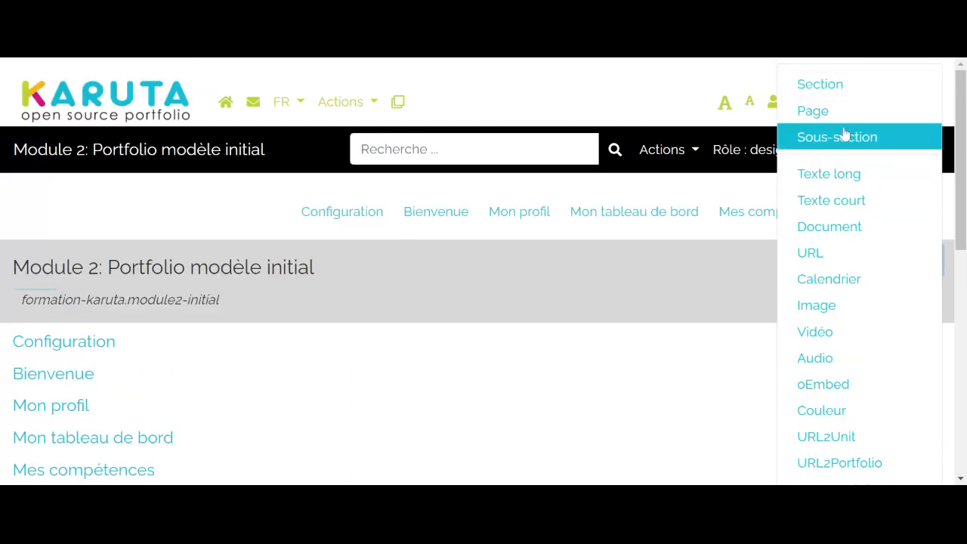
{"action": "left_click", "coordinate": [570, 429]}
{"action": "scroll", "coordinate": [510, 395], "scroll_direction": "down", "scroll_amount": 1}
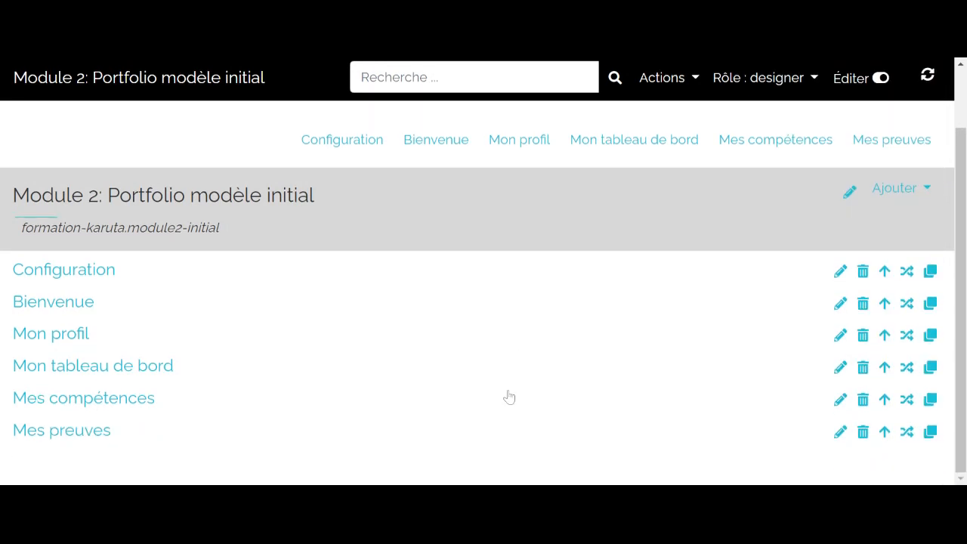
- Open the Mes compétences section and add a Page inside it
{"action": "left_click", "coordinate": [88, 399]}
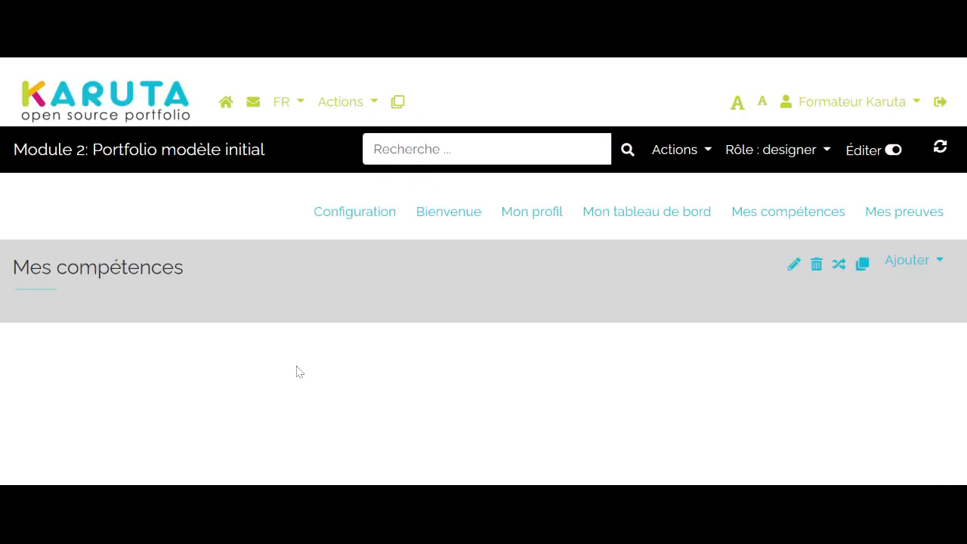
{"action": "left_click", "coordinate": [795, 264]}
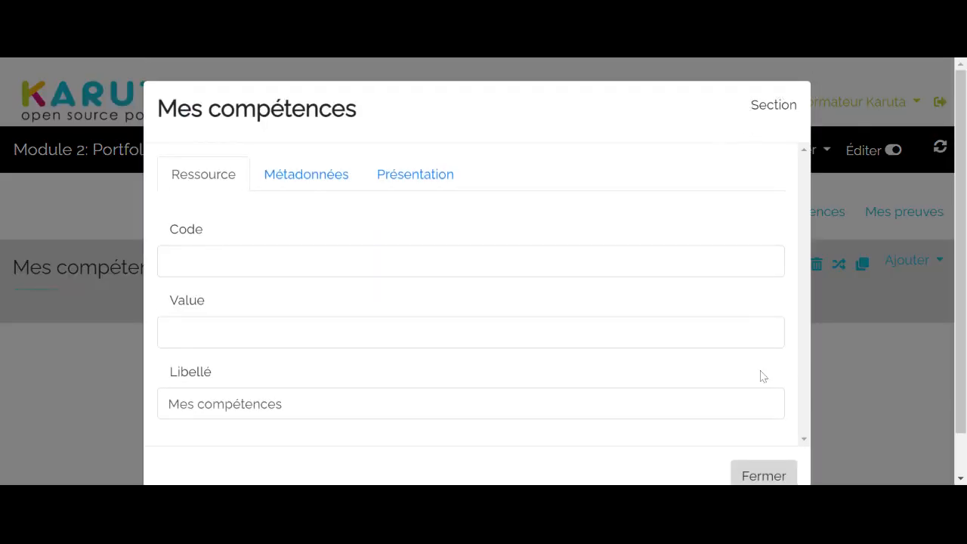
{"action": "left_click", "coordinate": [753, 475]}
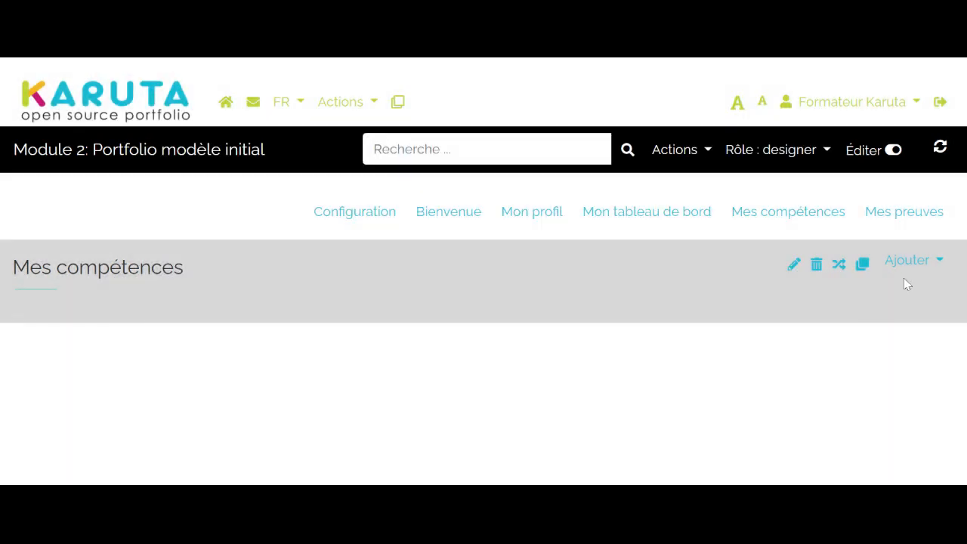
{"action": "left_click", "coordinate": [917, 264]}
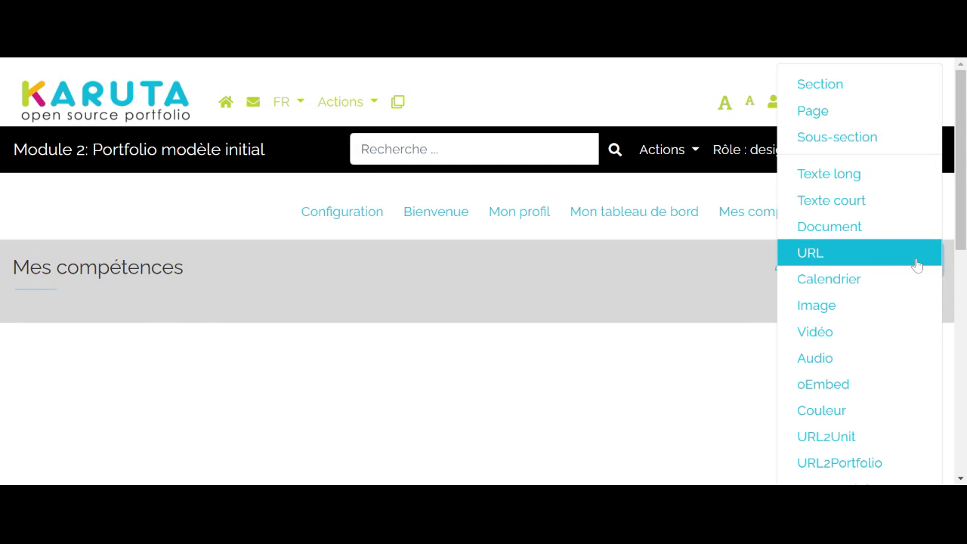
{"action": "left_click", "coordinate": [816, 112]}
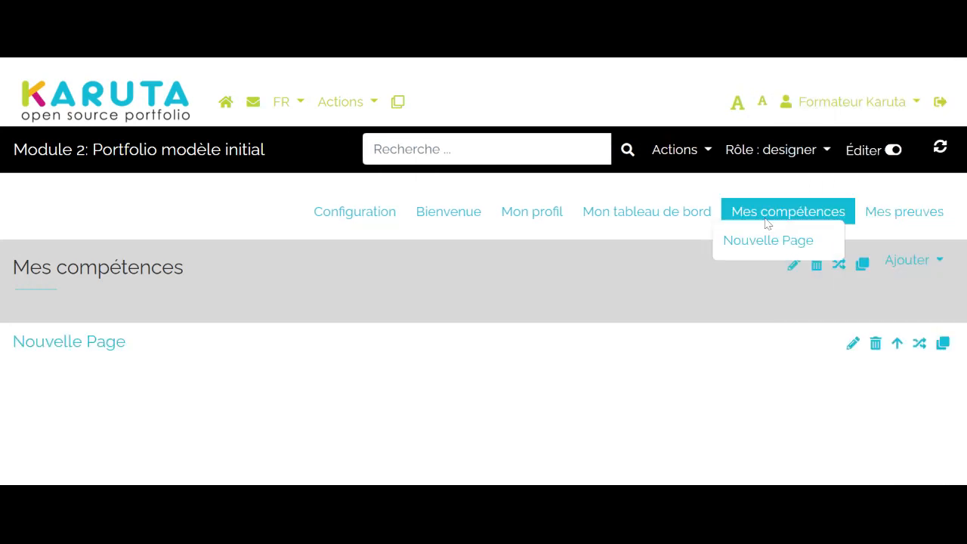
- Change the new page's label to "Travailler dans un environnement numérique"
{"action": "left_click", "coordinate": [853, 346]}
{"action": "left_click", "coordinate": [259, 404]}
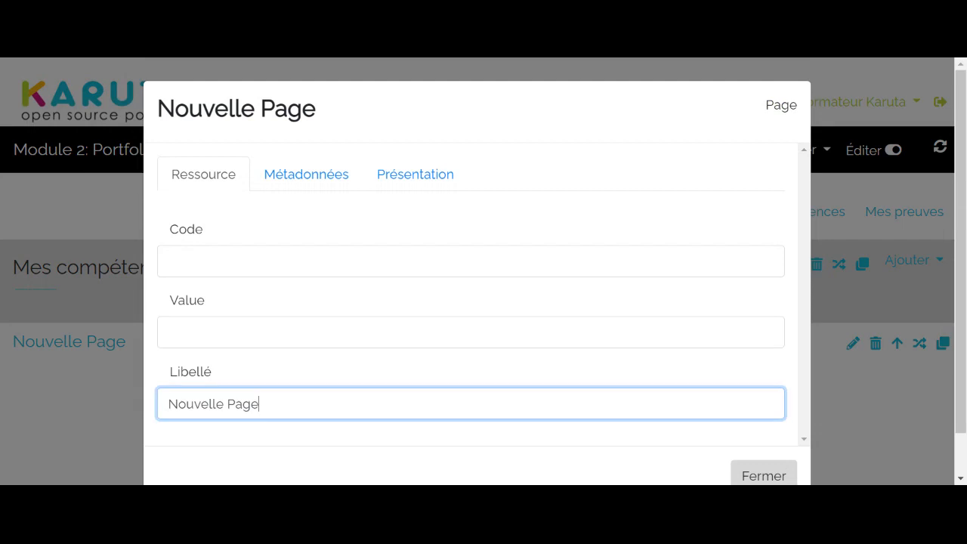
{"action": "key", "text": "BackSpace"}
{"action": "key", "text": "BackSpace"}
{"action": "key", "text": "BackSpace"}
{"action": "key", "text": "BackSpace"}
{"action": "key", "text": "BackSpace"}
{"action": "key", "text": "BackSpace"}
{"action": "key", "text": "BackSpace"}
{"action": "key", "text": "BackSpace"}
{"action": "key", "text": "BackSpace"}
{"action": "key", "text": "BackSpace"}
{"action": "key", "text": "BackSpace"}
{"action": "key", "text": "BackSpace"}
{"action": "key", "text": "BackSpace"}
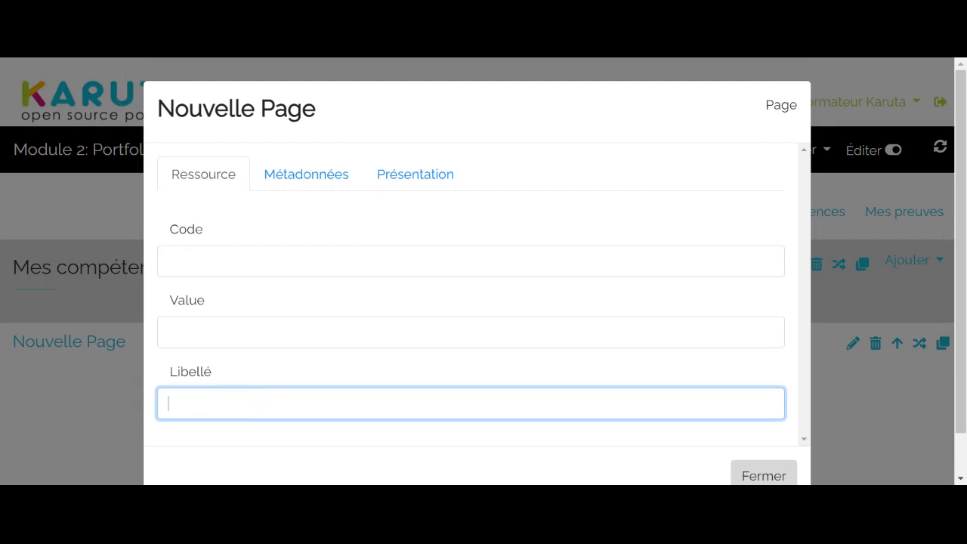
{"action": "type", "text": "Travailler dans "}
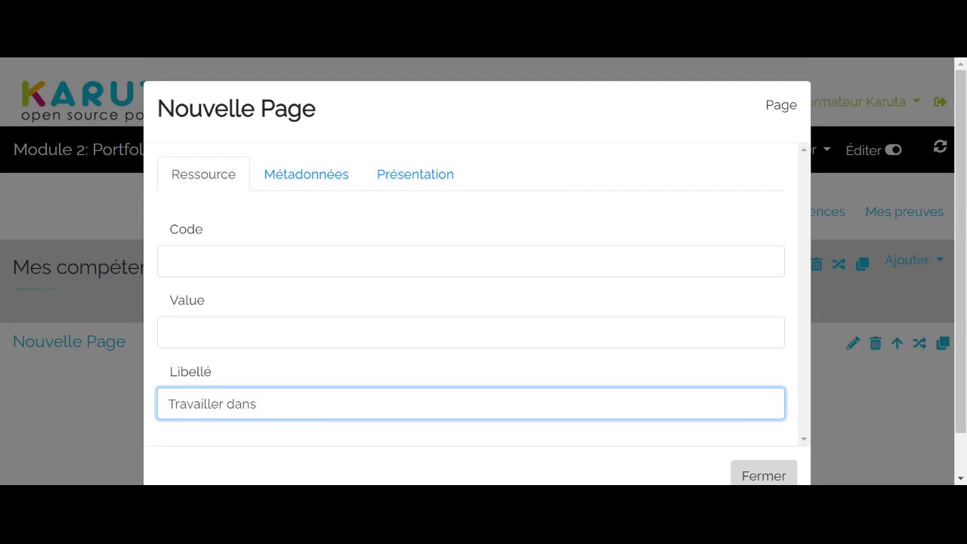
{"action": "type", "text": "un environnement n"}
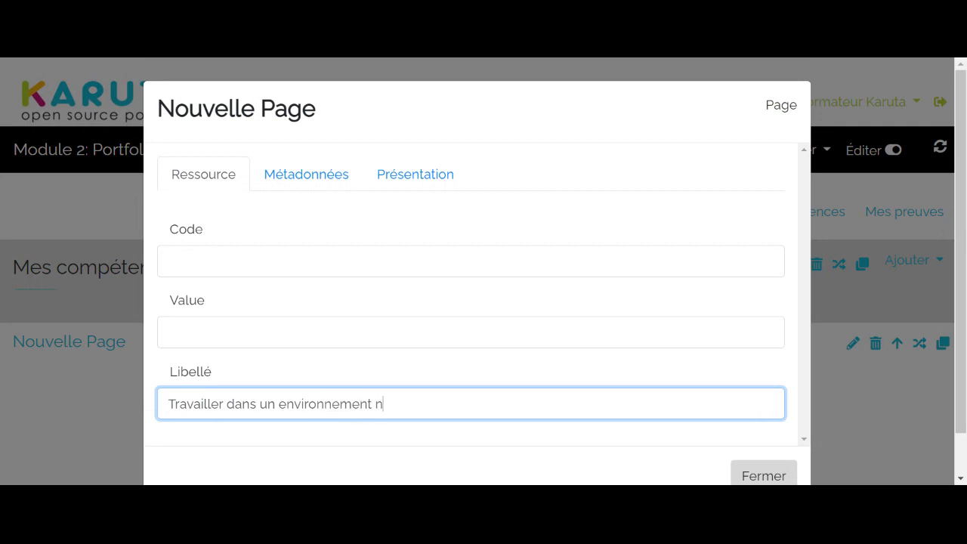
{"action": "type", "text": "umérique"}
- Set the new page's semantic tag to "page-domaine" and close its properties
{"action": "left_click", "coordinate": [303, 179]}
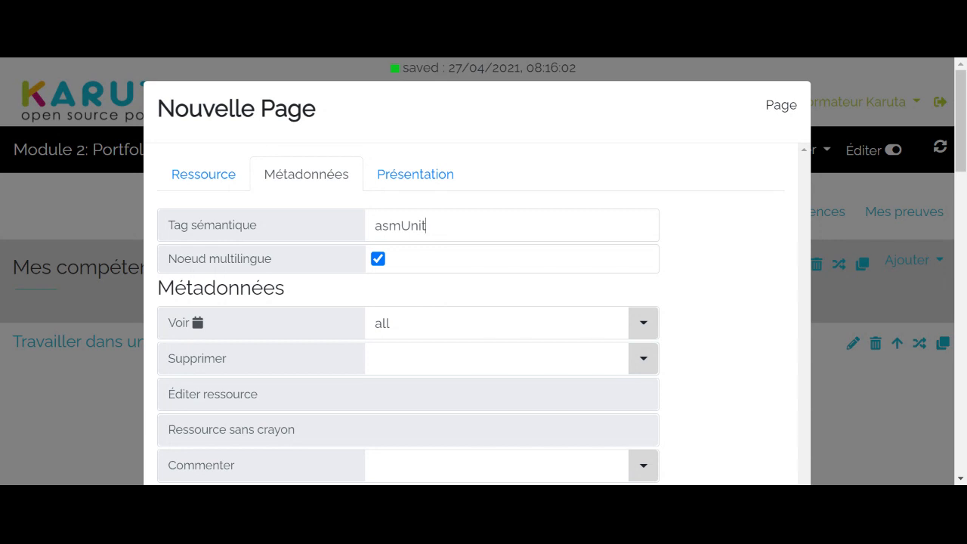
{"action": "key", "text": "BackSpace"}
{"action": "key", "text": "BackSpace"}
{"action": "key", "text": "BackSpace"}
{"action": "key", "text": "BackSpace"}
{"action": "key", "text": "BackSpace"}
{"action": "key", "text": "BackSpace"}
{"action": "key", "text": "BackSpace"}
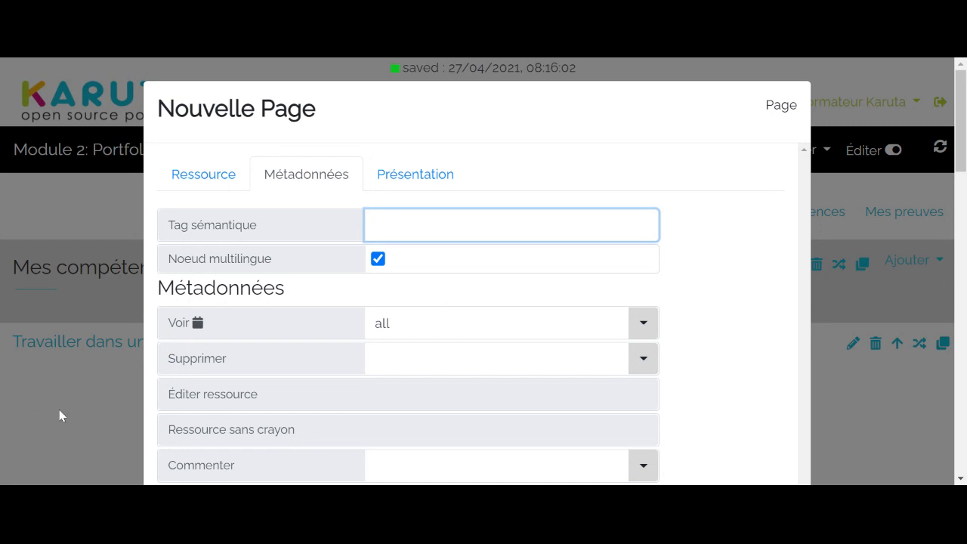
{"action": "type", "text": "page-doamine"}
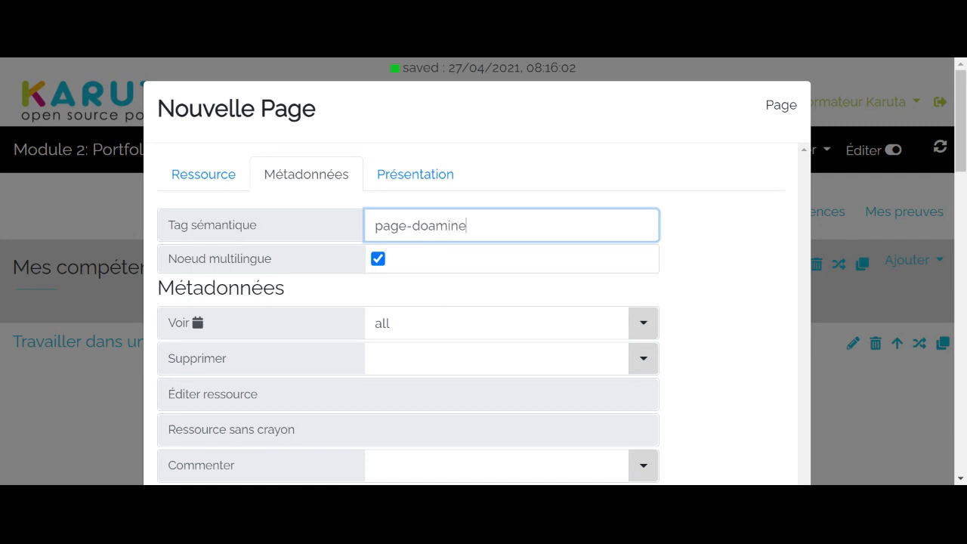
{"action": "key", "text": "BackSpace"}
{"action": "key", "text": "BackSpace"}
{"action": "key", "text": "BackSpace"}
{"action": "key", "text": "BackSpace"}
{"action": "key", "text": "BackSpace"}
{"action": "type", "text": "maine"}
{"action": "left_click", "coordinate": [867, 395]}
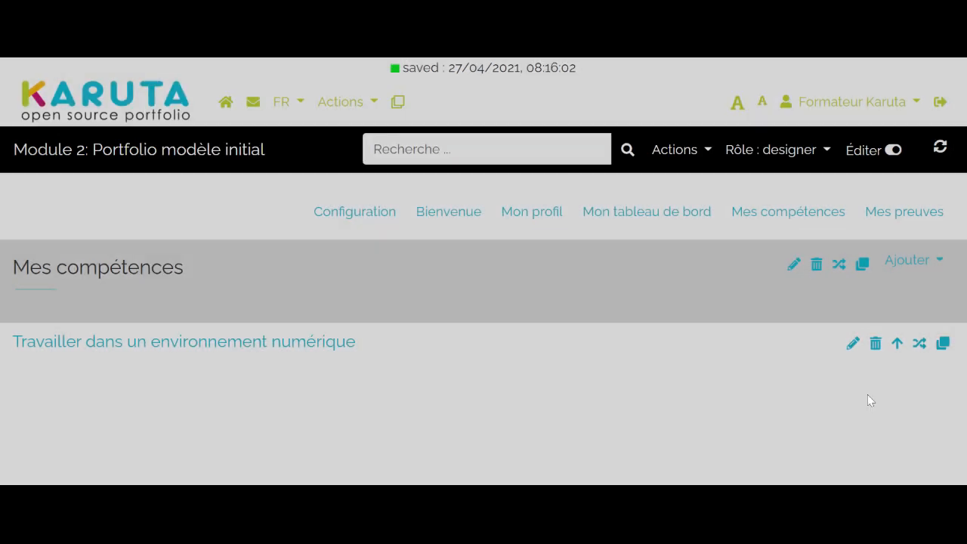
- Open the page "Travailler dans un environnement numérique" and add a Sous-section inside it
{"action": "left_click", "coordinate": [123, 350]}
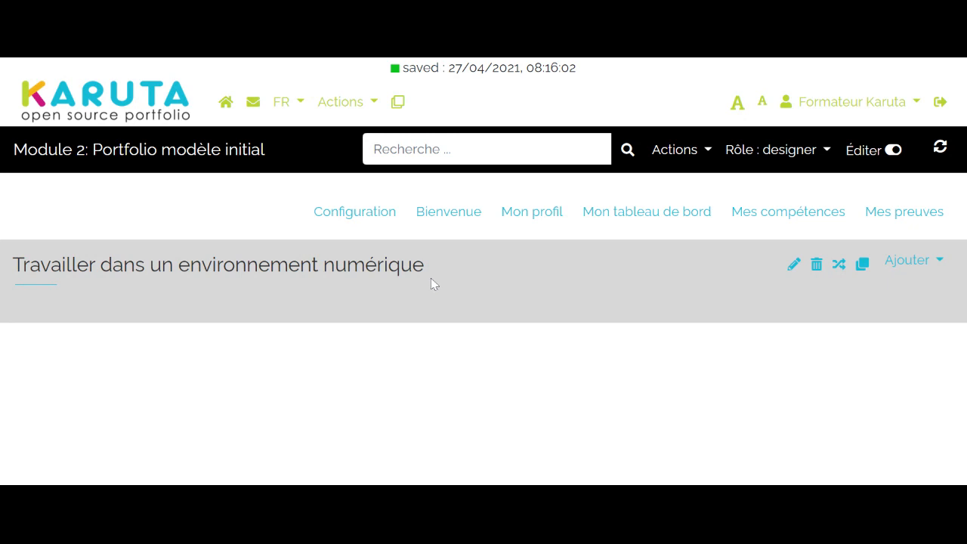
{"action": "left_click", "coordinate": [910, 262]}
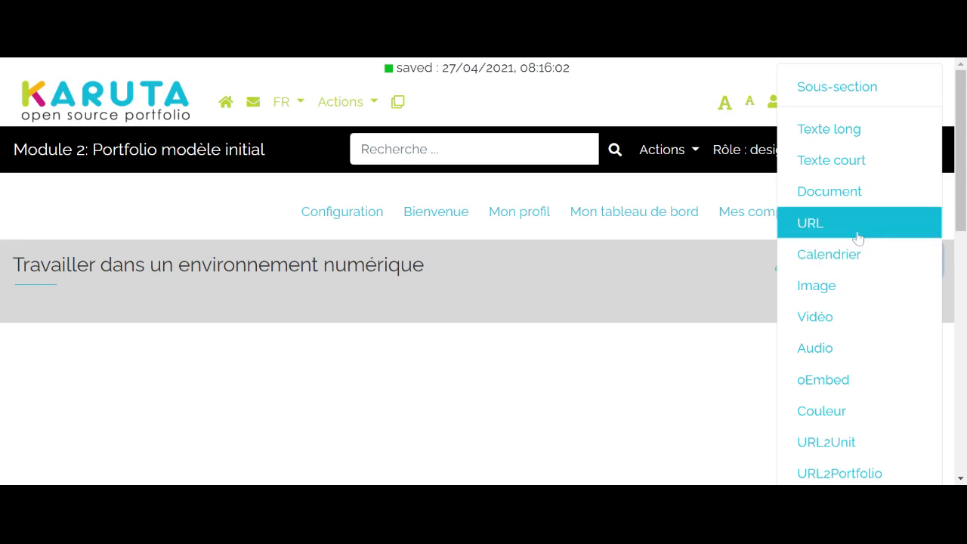
{"action": "left_click", "coordinate": [846, 102]}
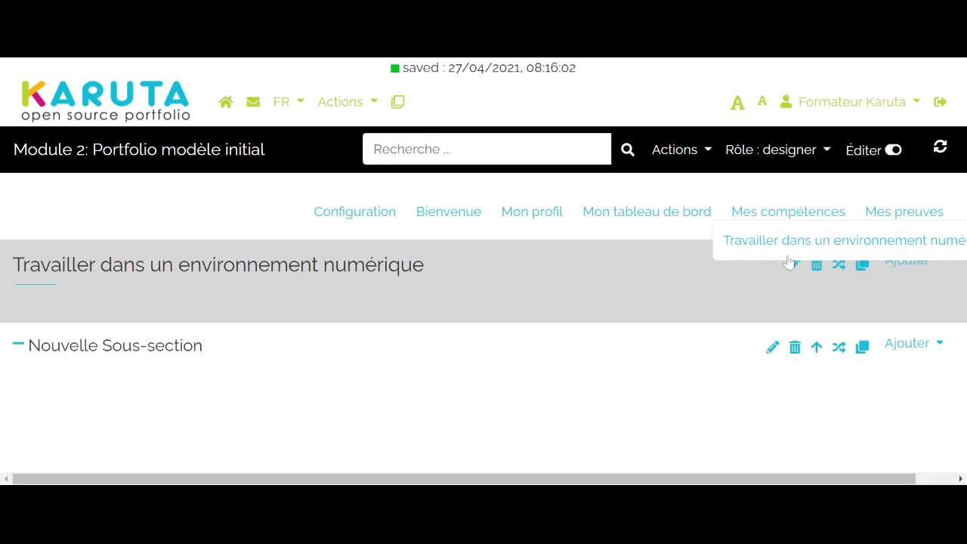
- Change the new sub-section's label to "Organiser un espace de travail complexe"
{"action": "left_click", "coordinate": [779, 352]}
{"action": "left_click", "coordinate": [474, 403]}
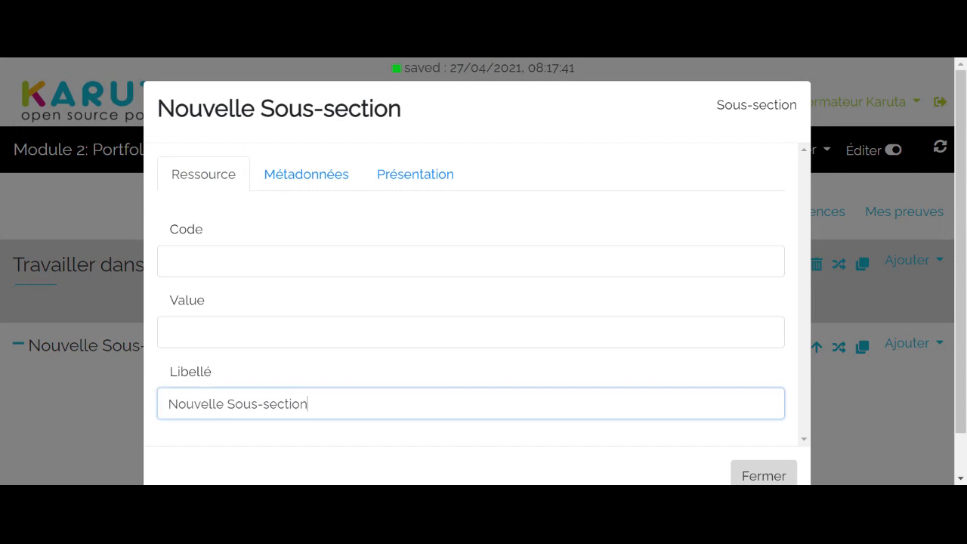
{"action": "key", "text": "BackSpace"}
{"action": "key", "text": "BackSpace"}
{"action": "key", "text": "BackSpace"}
{"action": "key", "text": "BackSpace"}
{"action": "key", "text": "BackSpace"}
{"action": "key", "text": "BackSpace"}
{"action": "key", "text": "BackSpace"}
{"action": "key", "text": "BackSpace"}
{"action": "key", "text": "BackSpace"}
{"action": "key", "text": "BackSpace"}
{"action": "key", "text": "BackSpace"}
{"action": "key", "text": "BackSpace"}
{"action": "key", "text": "BackSpace"}
{"action": "key", "text": "BackSpace"}
{"action": "key", "text": "BackSpace"}
{"action": "key", "text": "BackSpace"}
{"action": "key", "text": "BackSpace"}
{"action": "key", "text": "BackSpace"}
{"action": "key", "text": "BackSpace"}
{"action": "key", "text": "BackSpace"}
{"action": "key", "text": "BackSpace"}
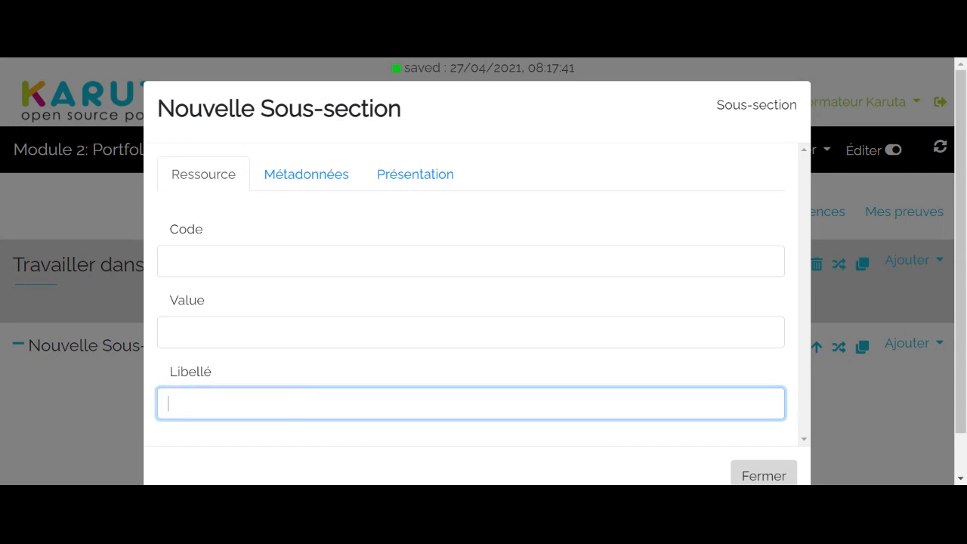
{"action": "type", "text": "Organiser un r"}
{"action": "key", "text": "BackSpace"}
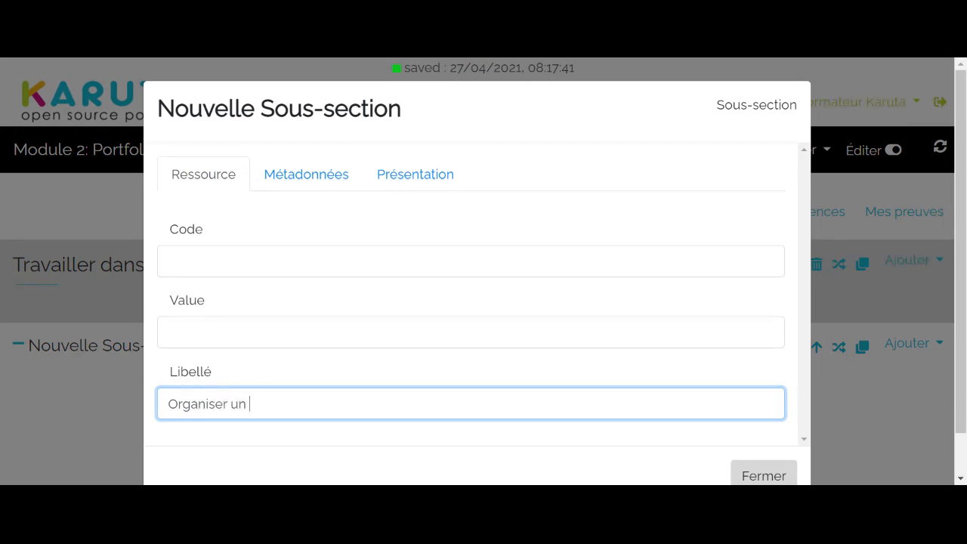
{"action": "type", "text": "espace de travai"}
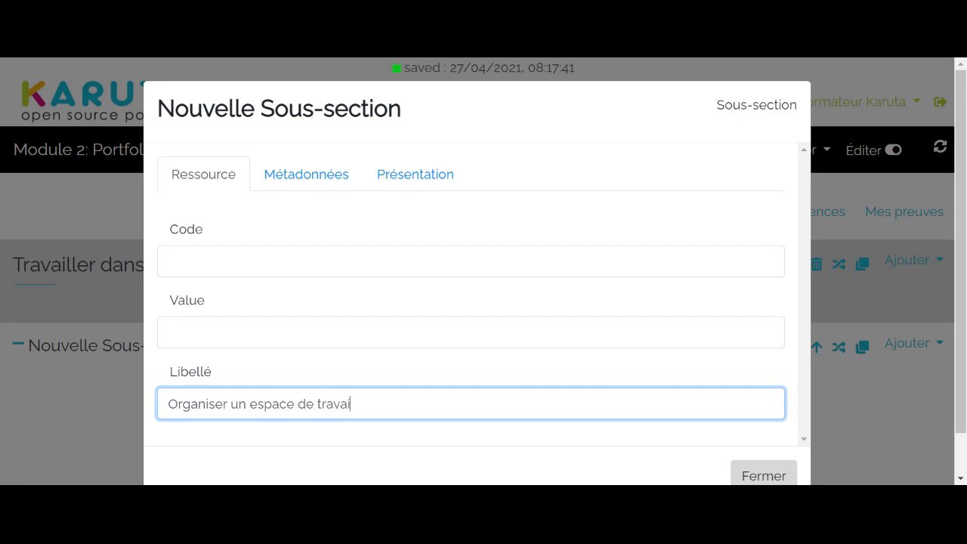
{"action": "type", "text": "l complexe"}
- Set the semantic tag of the competency sub-section to "section-competence" and close its properties
{"action": "left_click", "coordinate": [321, 177]}
{"action": "left_click", "coordinate": [436, 235]}
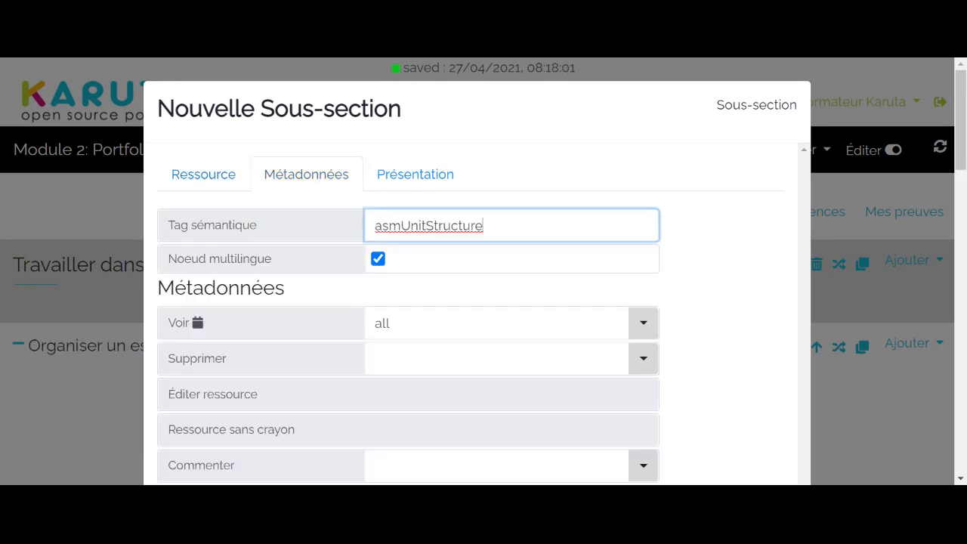
{"action": "key", "text": "BackSpace"}
{"action": "key", "text": "BackSpace"}
{"action": "key", "text": "BackSpace"}
{"action": "key", "text": "BackSpace"}
{"action": "key", "text": "BackSpace"}
{"action": "key", "text": "BackSpace"}
{"action": "key", "text": "BackSpace"}
{"action": "key", "text": "BackSpace"}
{"action": "key", "text": "BackSpace"}
{"action": "key", "text": "BackSpace"}
{"action": "key", "text": "BackSpace"}
{"action": "key", "text": "BackSpace"}
{"action": "key", "text": "BackSpace"}
{"action": "key", "text": "BackSpace"}
{"action": "key", "text": "BackSpace"}
{"action": "key", "text": "BackSpace"}
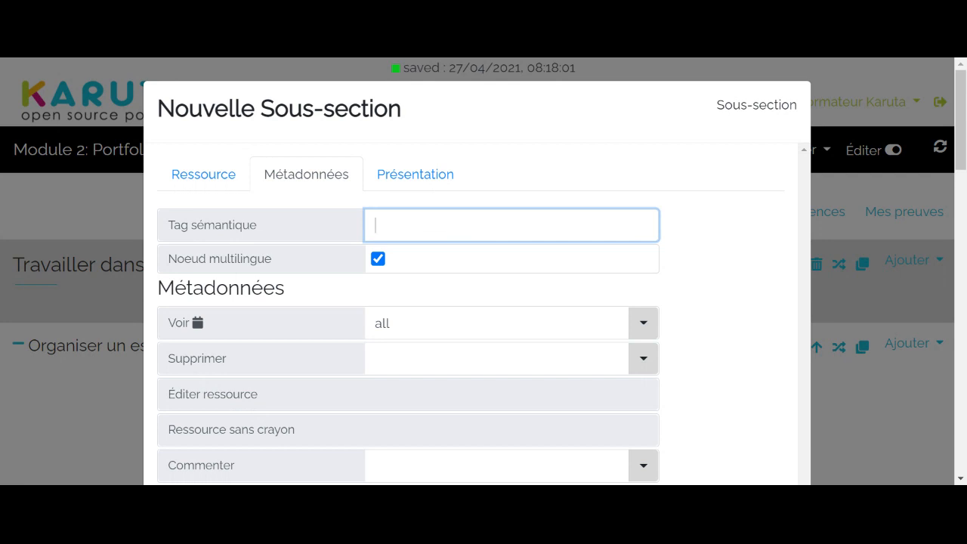
{"action": "type", "text": "section-competence"}
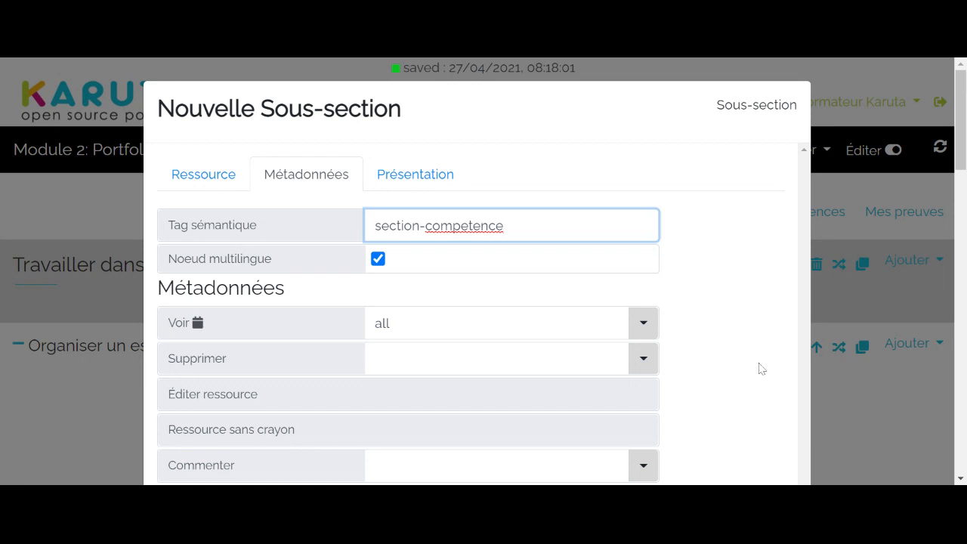
{"action": "left_click", "coordinate": [865, 429]}
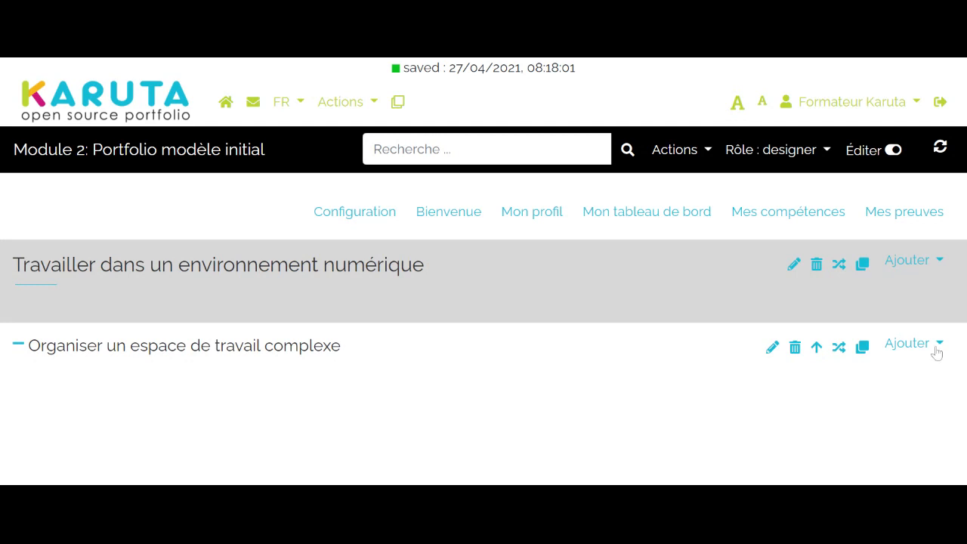
- Add a nested Sous-section inside "Organiser un espace de travail complexe" and label it "Preuves"
{"action": "left_click", "coordinate": [909, 347]}
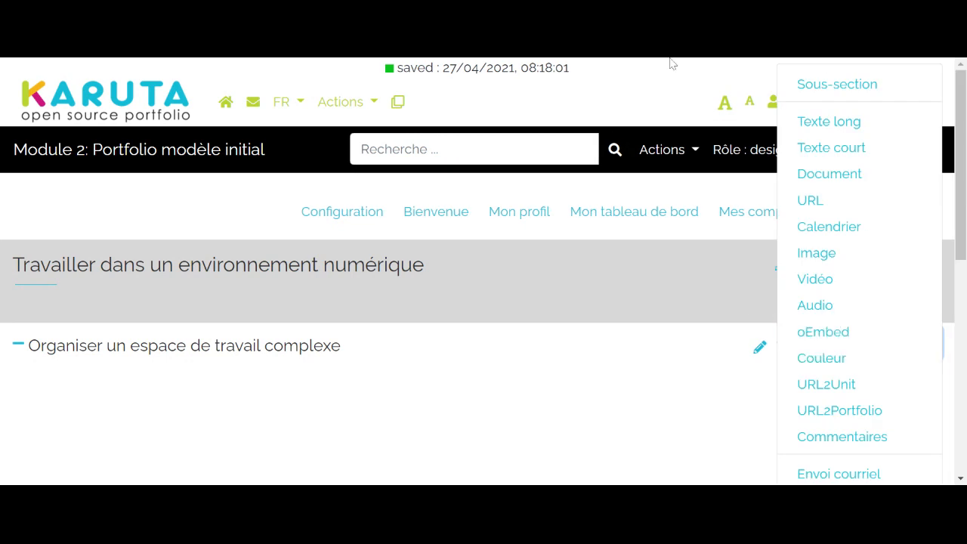
{"action": "left_click", "coordinate": [837, 84]}
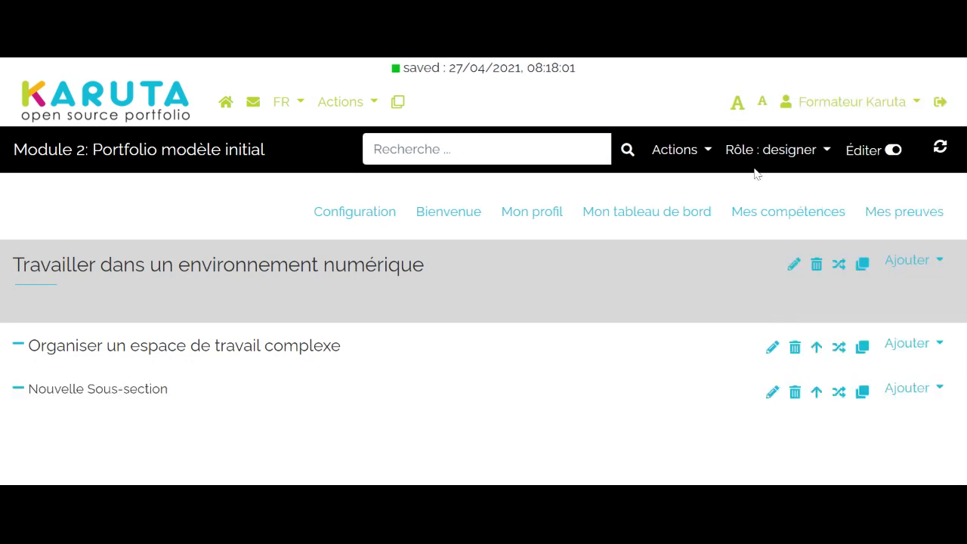
{"action": "left_click", "coordinate": [772, 392]}
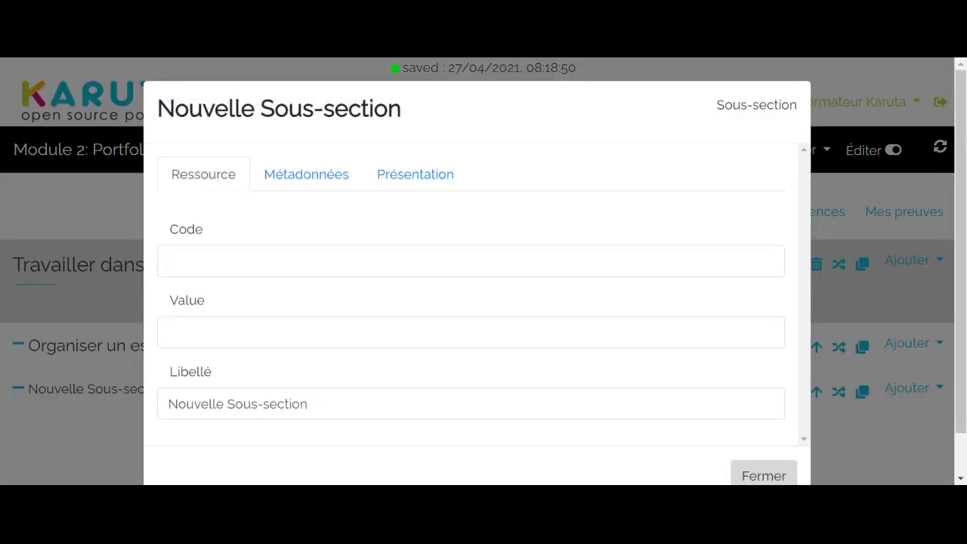
{"action": "left_click", "coordinate": [329, 403]}
{"action": "key", "text": "BackSpace"}
{"action": "key", "text": "BackSpace"}
{"action": "key", "text": "BackSpace"}
{"action": "key", "text": "BackSpace"}
{"action": "key", "text": "BackSpace"}
{"action": "key", "text": "BackSpace"}
{"action": "key", "text": "BackSpace"}
{"action": "key", "text": "BackSpace"}
{"action": "key", "text": "BackSpace"}
{"action": "key", "text": "BackSpace"}
{"action": "key", "text": "BackSpace"}
{"action": "key", "text": "BackSpace"}
{"action": "key", "text": "BackSpace"}
{"action": "key", "text": "BackSpace"}
{"action": "key", "text": "BackSpace"}
{"action": "key", "text": "BackSpace"}
{"action": "key", "text": "BackSpace"}
{"action": "key", "text": "BackSpace"}
{"action": "key", "text": "BackSpace"}
{"action": "key", "text": "BackSpace"}
{"action": "key", "text": "BackSpace"}
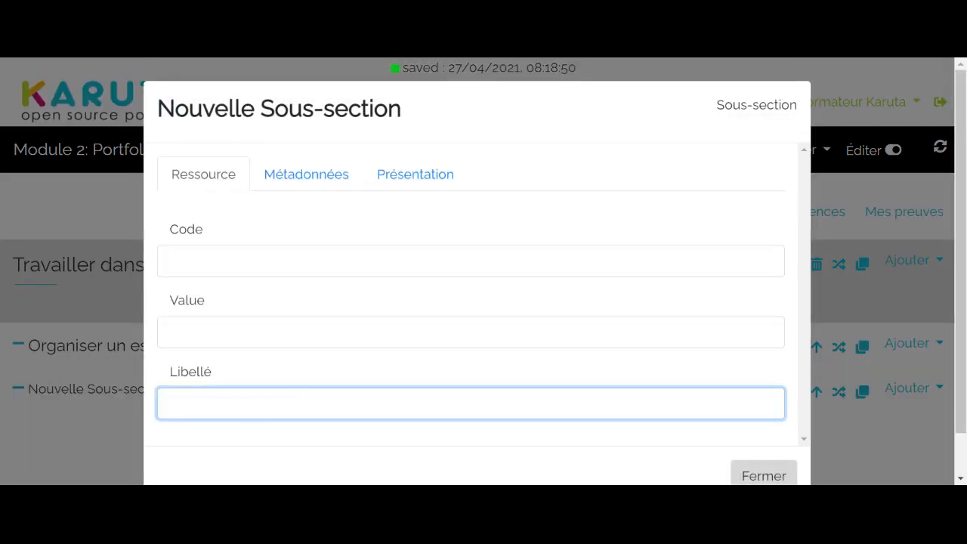
{"action": "type", "text": "Preuves"}
- Set the semantic tag of the Preuves sub-section to "section-preuves" and close its properties
{"action": "left_click", "coordinate": [330, 184]}
{"action": "left_click", "coordinate": [484, 225]}
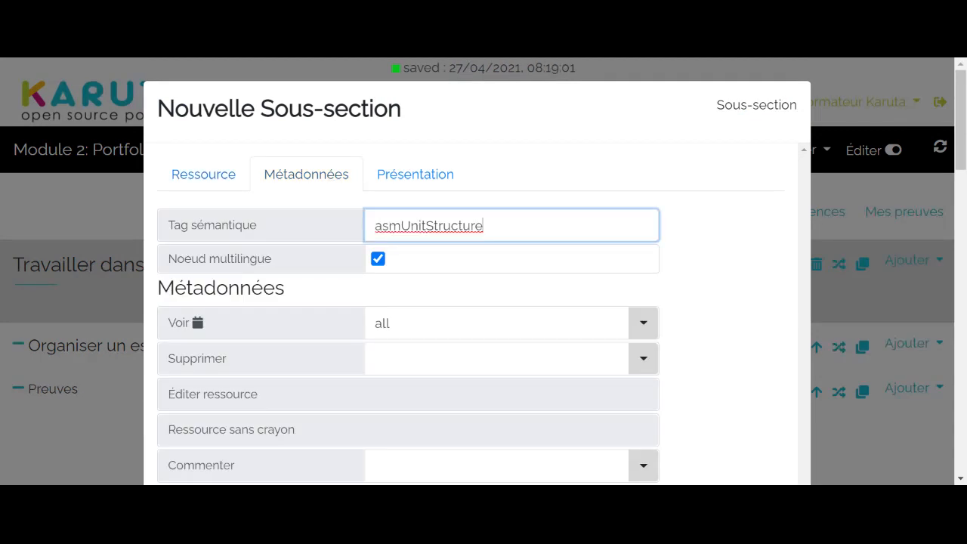
{"action": "key", "text": "BackSpace"}
{"action": "key", "text": "BackSpace"}
{"action": "key", "text": "BackSpace"}
{"action": "key", "text": "BackSpace"}
{"action": "key", "text": "BackSpace"}
{"action": "key", "text": "BackSpace"}
{"action": "key", "text": "BackSpace"}
{"action": "key", "text": "BackSpace"}
{"action": "key", "text": "BackSpace"}
{"action": "key", "text": "BackSpace"}
{"action": "key", "text": "BackSpace"}
{"action": "key", "text": "BackSpace"}
{"action": "key", "text": "BackSpace"}
{"action": "key", "text": "BackSpace"}
{"action": "key", "text": "BackSpace"}
{"action": "key", "text": "BackSpace"}
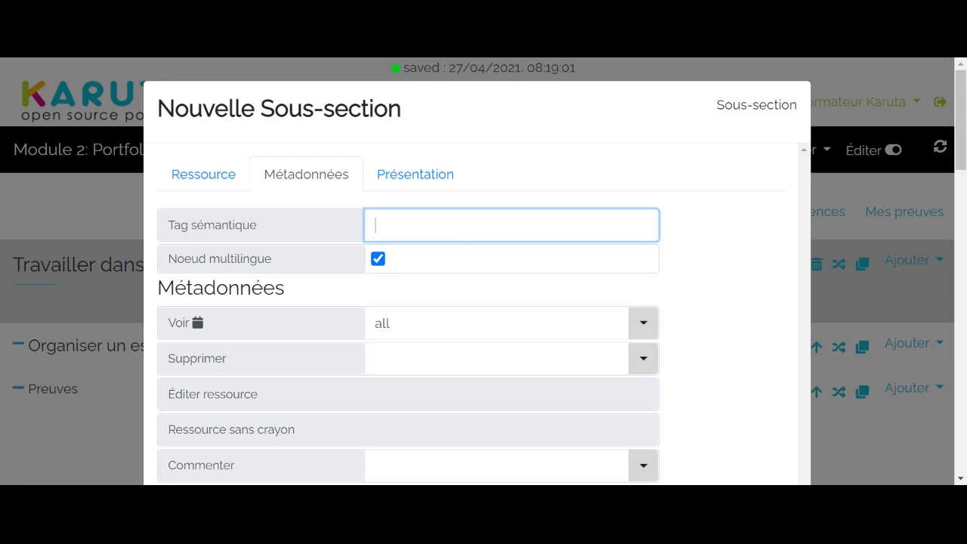
{"action": "type", "text": "section-preuves"}
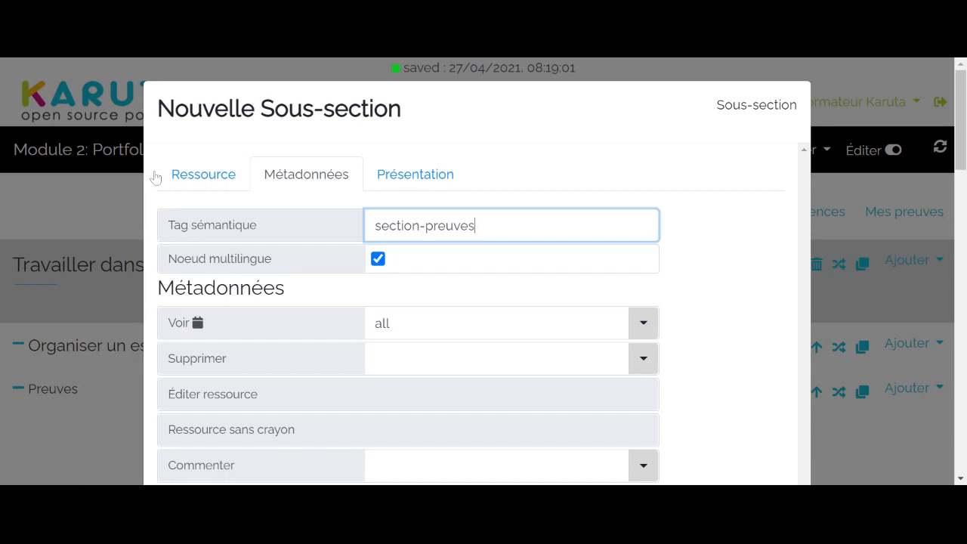
{"action": "left_click", "coordinate": [94, 196]}
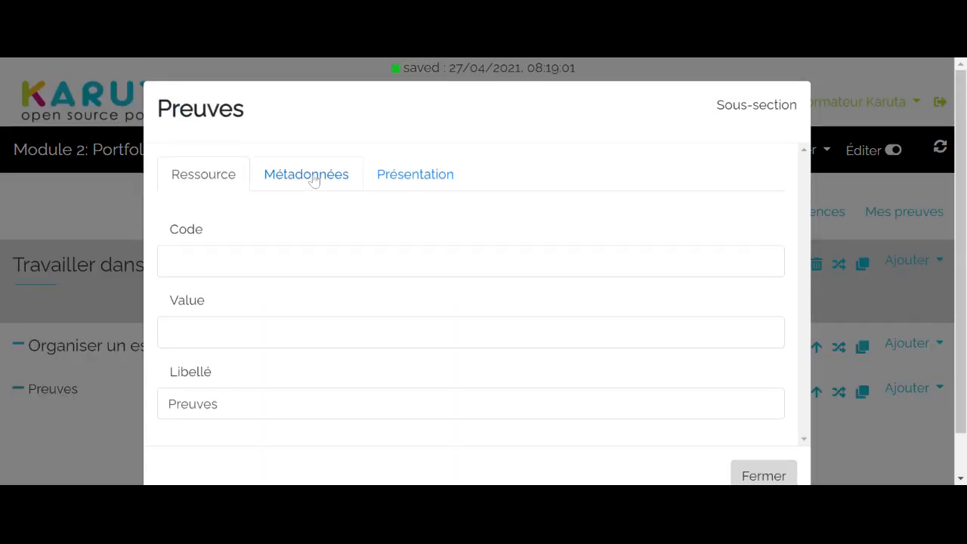
- Grant the designer role the Commenter right in the Preuves sub-section's metadata and close its properties
{"action": "left_click", "coordinate": [314, 179]}
{"action": "scroll", "coordinate": [380, 232], "scroll_direction": "down", "scroll_amount": 3}
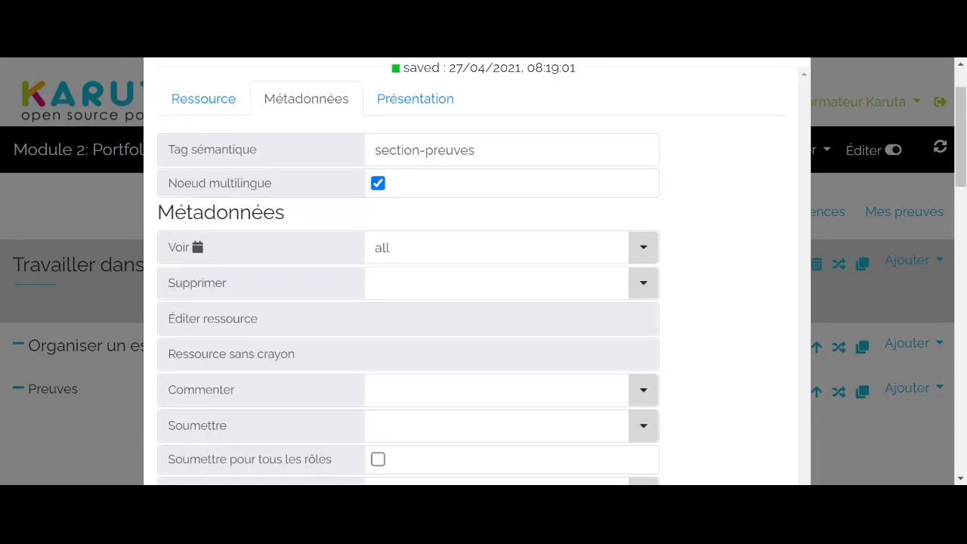
{"action": "scroll", "coordinate": [380, 232], "scroll_direction": "down", "scroll_amount": 2}
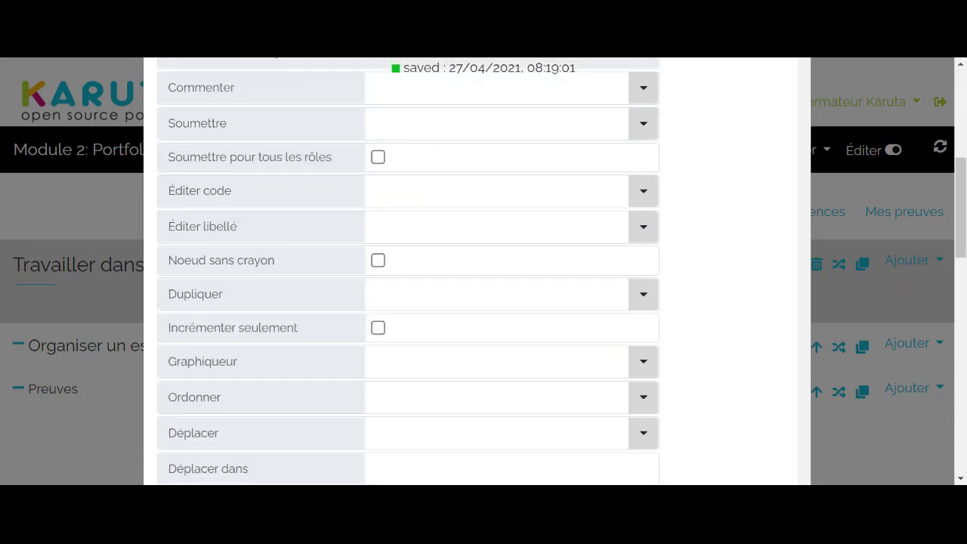
{"action": "scroll", "coordinate": [380, 232], "scroll_direction": "up", "scroll_amount": 3}
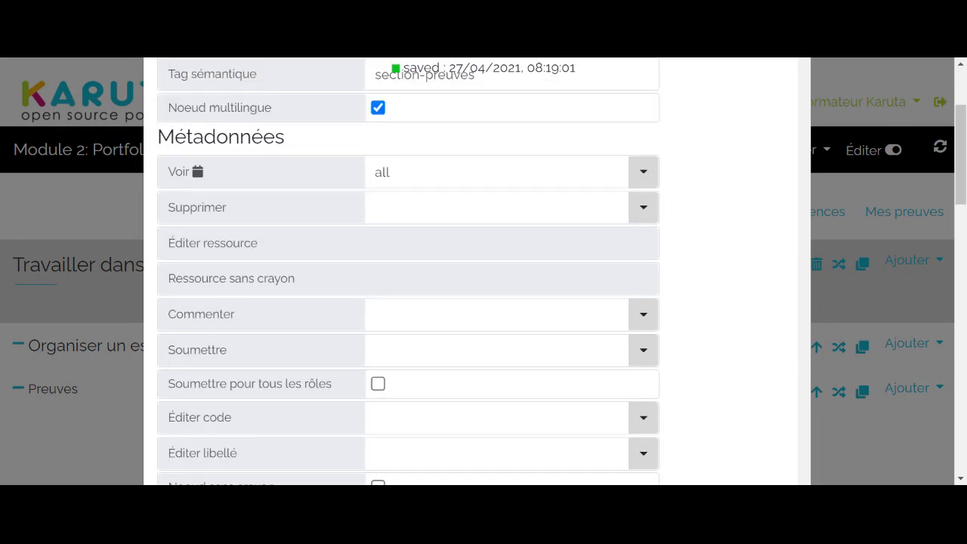
{"action": "scroll", "coordinate": [380, 232], "scroll_direction": "down", "scroll_amount": 2}
{"action": "scroll", "coordinate": [386, 253], "scroll_direction": "down", "scroll_amount": 2}
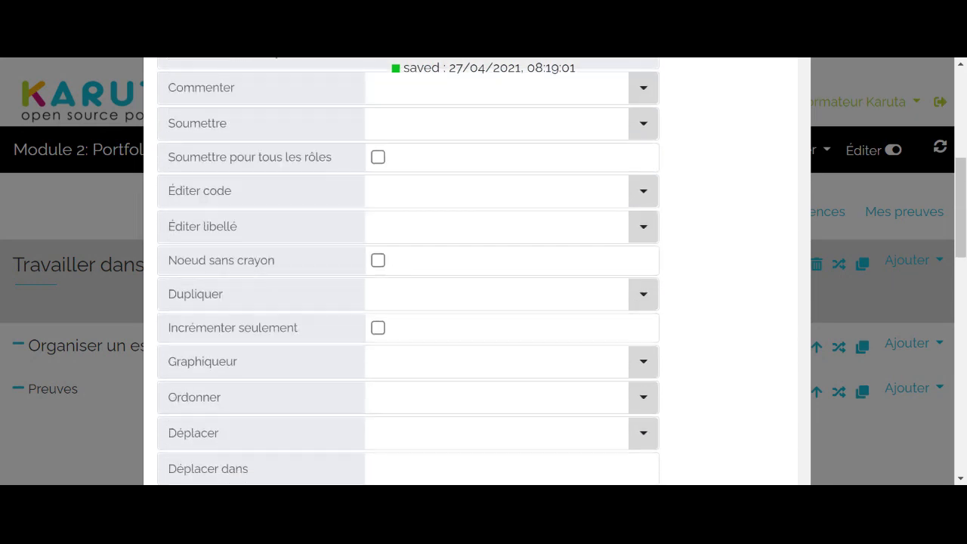
{"action": "scroll", "coordinate": [378, 158], "scroll_direction": "up", "scroll_amount": 1}
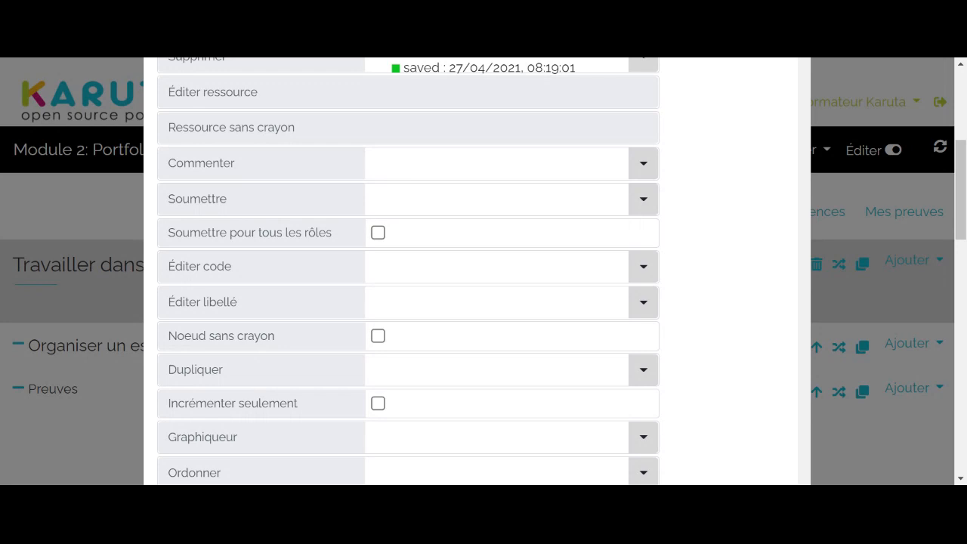
{"action": "left_click", "coordinate": [374, 162]}
{"action": "type", "text": "designer"}
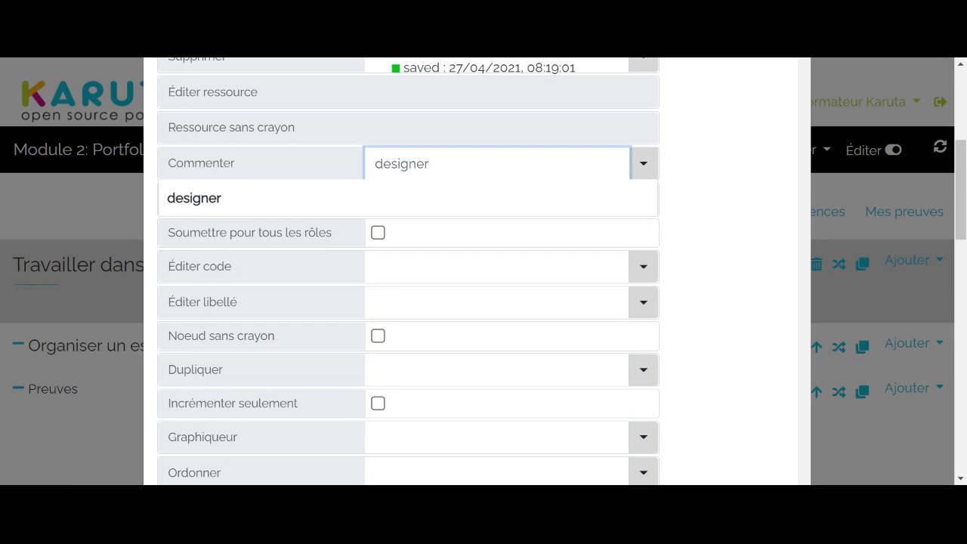
{"action": "left_click", "coordinate": [108, 207]}
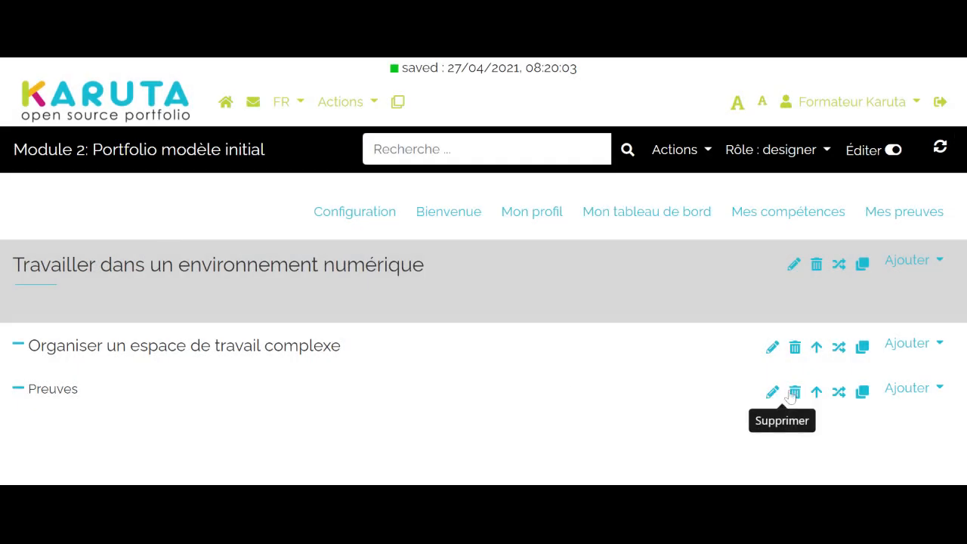
- Enter "Déposez vos preuves significatives ici." as the Preuves sub-section's complementary information, copy that text and close its properties
{"action": "left_click", "coordinate": [772, 393]}
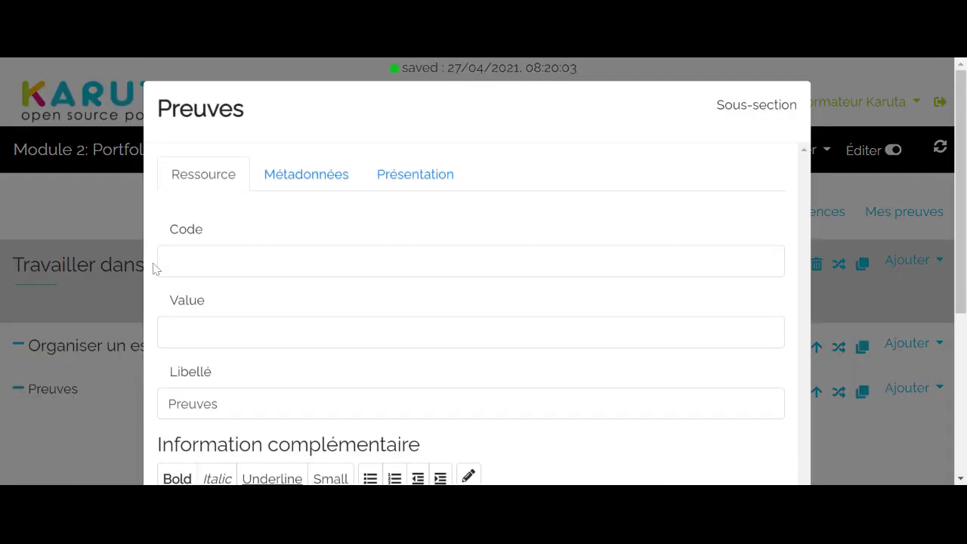
{"action": "scroll", "coordinate": [144, 241], "scroll_direction": "down", "scroll_amount": 4}
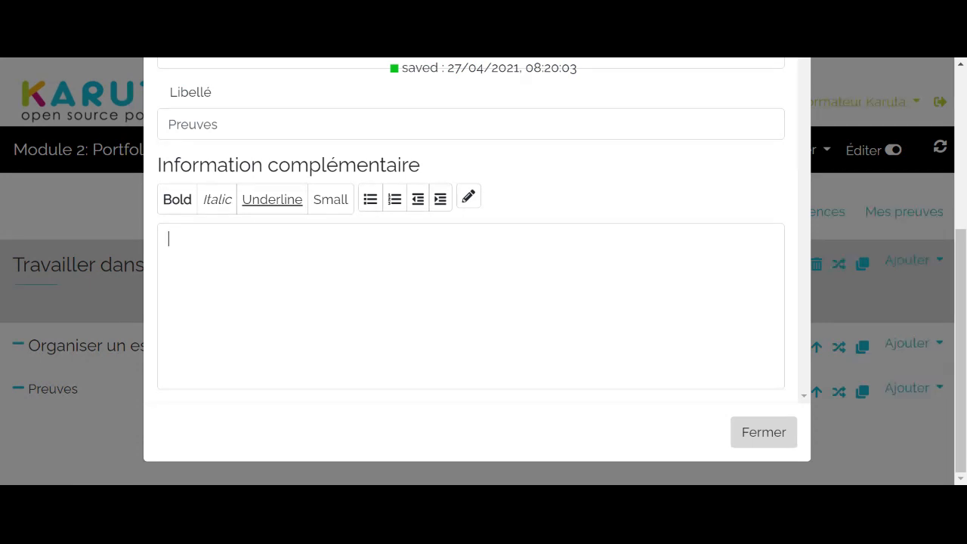
{"action": "type", "text": "Déposez vos preuves "}
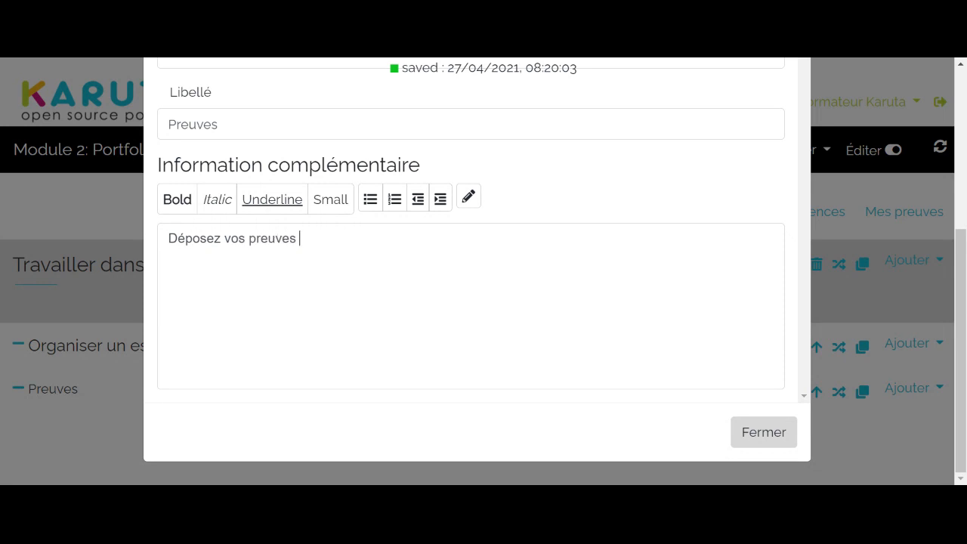
{"action": "type", "text": "significatives i"}
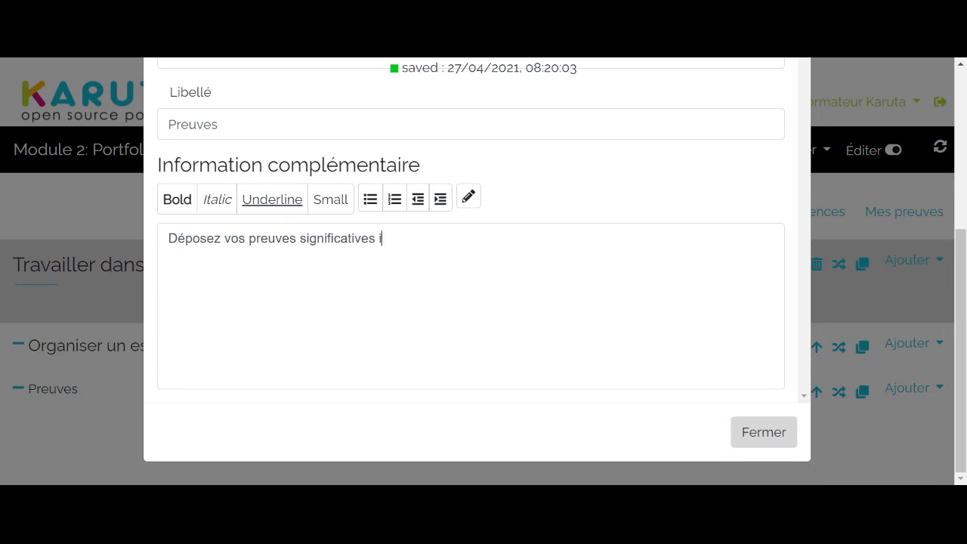
{"action": "type", "text": "ci."}
{"action": "key", "text": "shift+Left"}
{"action": "key", "text": "shift+Left"}
{"action": "key", "text": "shift+Left"}
{"action": "key", "text": "shift+Left"}
{"action": "key", "text": "shift+Left"}
{"action": "key", "text": "shift+Left"}
{"action": "key", "text": "shift+Left"}
{"action": "key", "text": "shift+Left"}
{"action": "key", "text": "shift+Left"}
{"action": "key", "text": "shift+Left"}
{"action": "key", "text": "shift+Left"}
{"action": "key", "text": "shift+Left"}
{"action": "key", "text": "shift+Left"}
{"action": "key", "text": "shift+Left"}
{"action": "key", "text": "shift+Left"}
{"action": "key", "text": "shift+Left"}
{"action": "key", "text": "shift+Left"}
{"action": "key", "text": "shift+Left"}
{"action": "key", "text": "shift+Left"}
{"action": "key", "text": "shift+Left"}
{"action": "key", "text": "ctrl+c"}
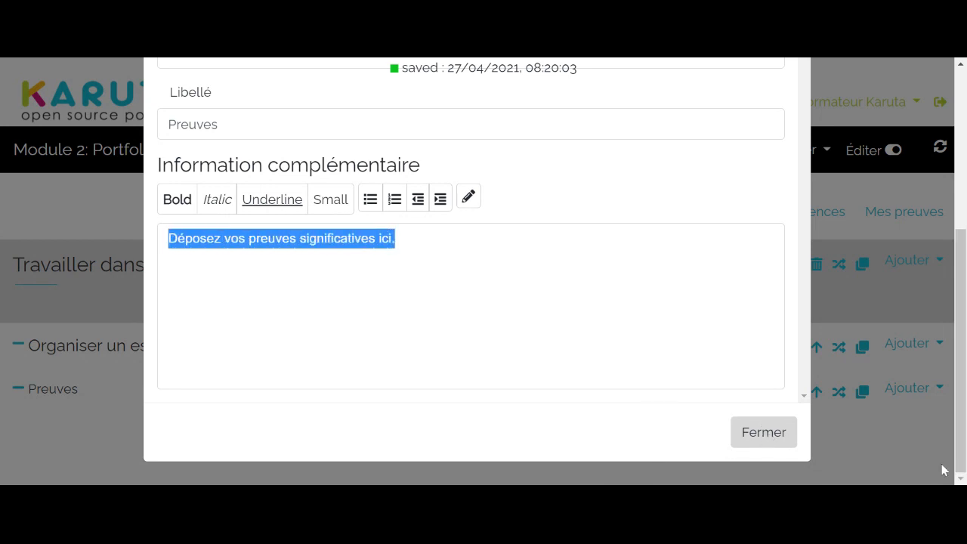
{"action": "left_click", "coordinate": [759, 432]}
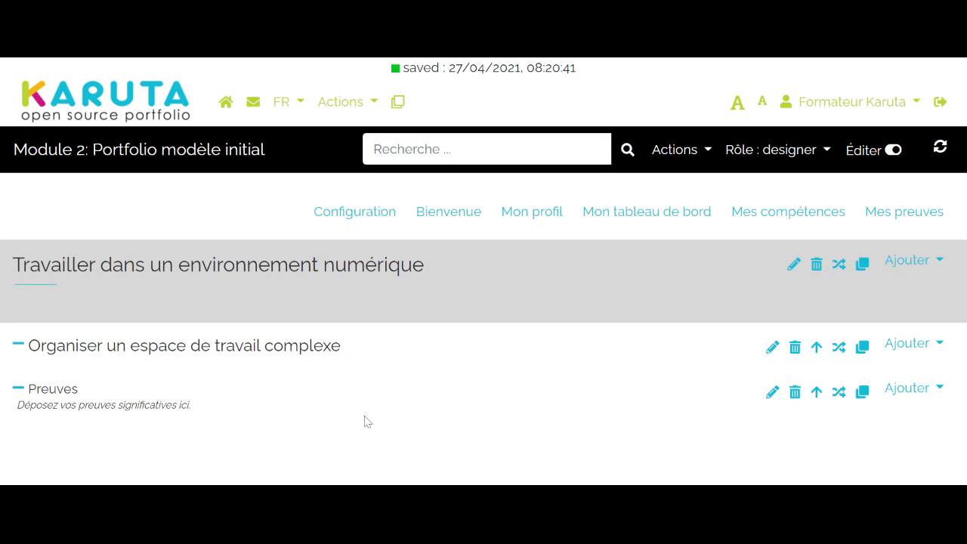
- Set the Preuves sub-section's help bubble to "Déposez vos preuves significatives ici@fr" in its metadata, close its properties and check the bubble
{"action": "left_click", "coordinate": [770, 399]}
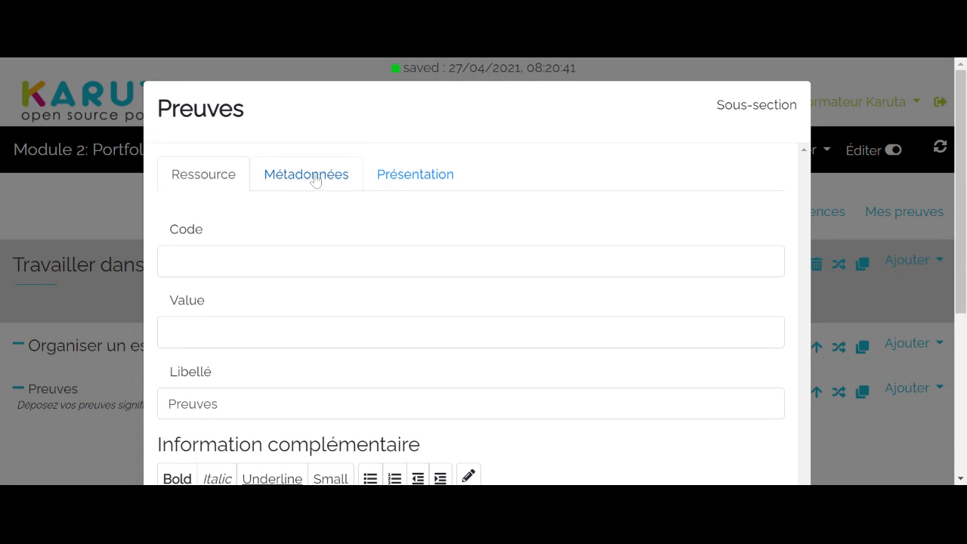
{"action": "left_click", "coordinate": [315, 179]}
{"action": "scroll", "coordinate": [315, 179], "scroll_direction": "down", "scroll_amount": 8}
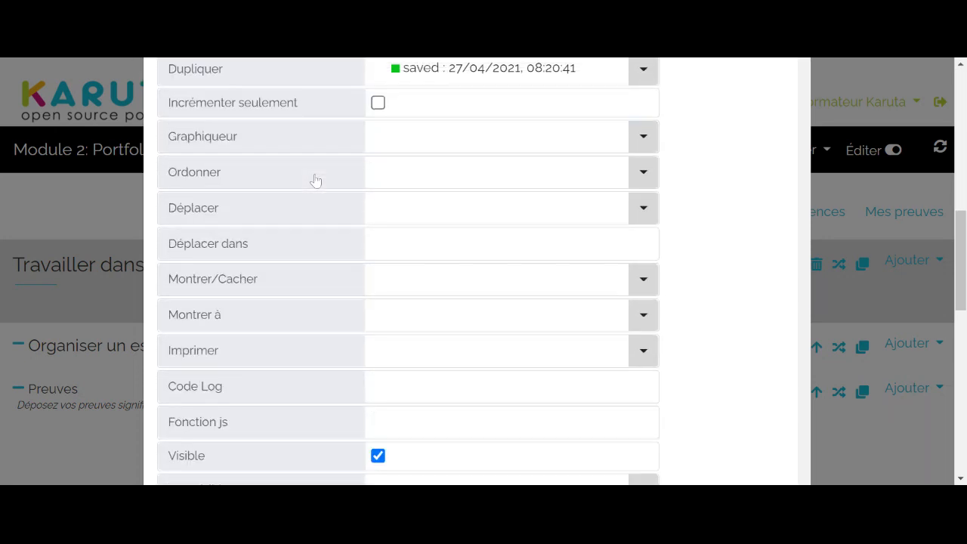
{"action": "scroll", "coordinate": [316, 181], "scroll_direction": "up", "scroll_amount": 5}
{"action": "scroll", "coordinate": [337, 259], "scroll_direction": "down", "scroll_amount": 10}
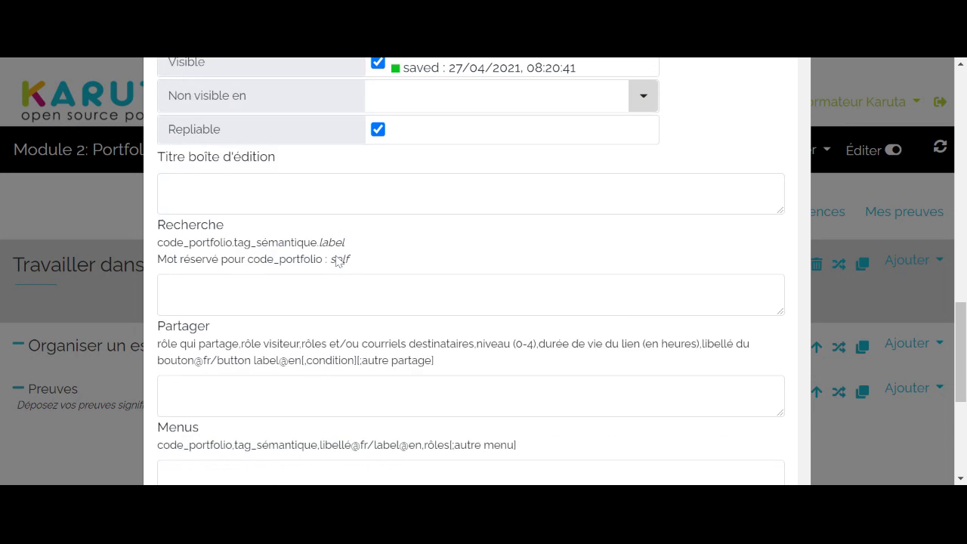
{"action": "left_click", "coordinate": [181, 368]}
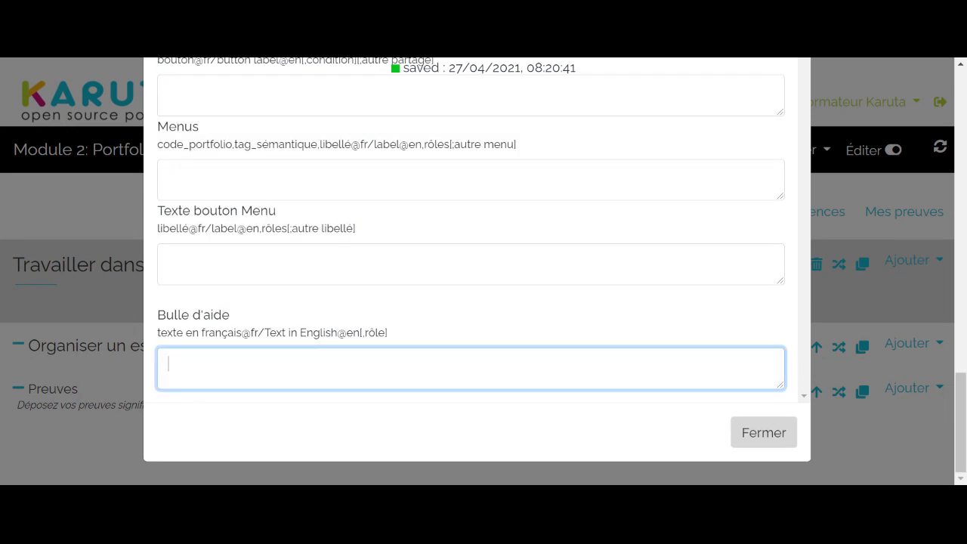
{"action": "key", "text": "ctrl+v"}
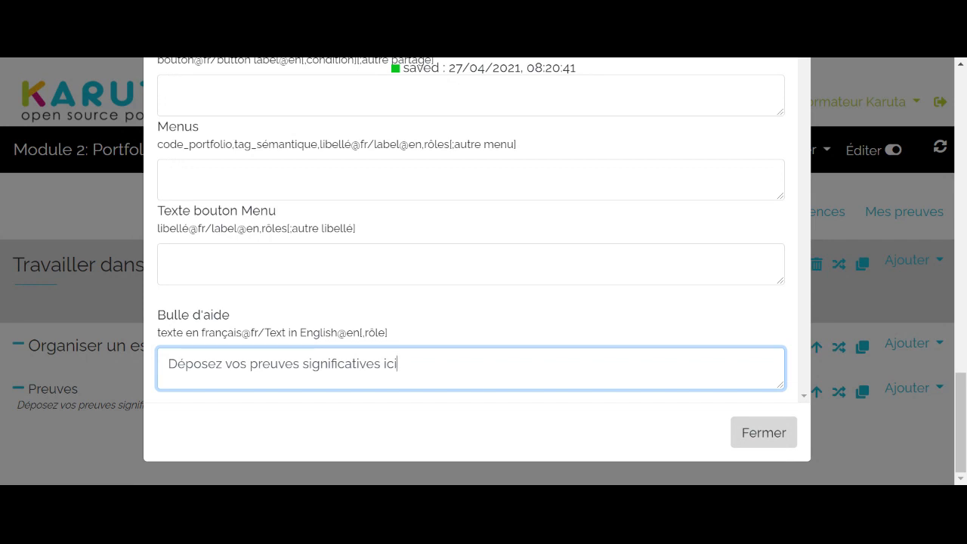
{"action": "type", "text": "@fr"}
{"action": "left_click", "coordinate": [764, 433]}
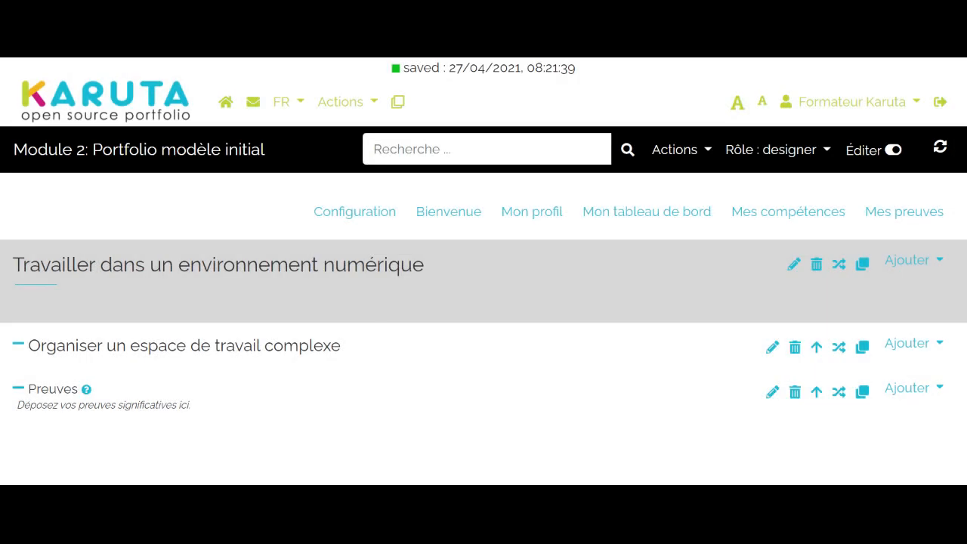
{"action": "mouse_move", "coordinate": [84, 394]}
- Add a Document resource inside the Preuves sub-section and label it "Preuve"
{"action": "left_click", "coordinate": [914, 399]}
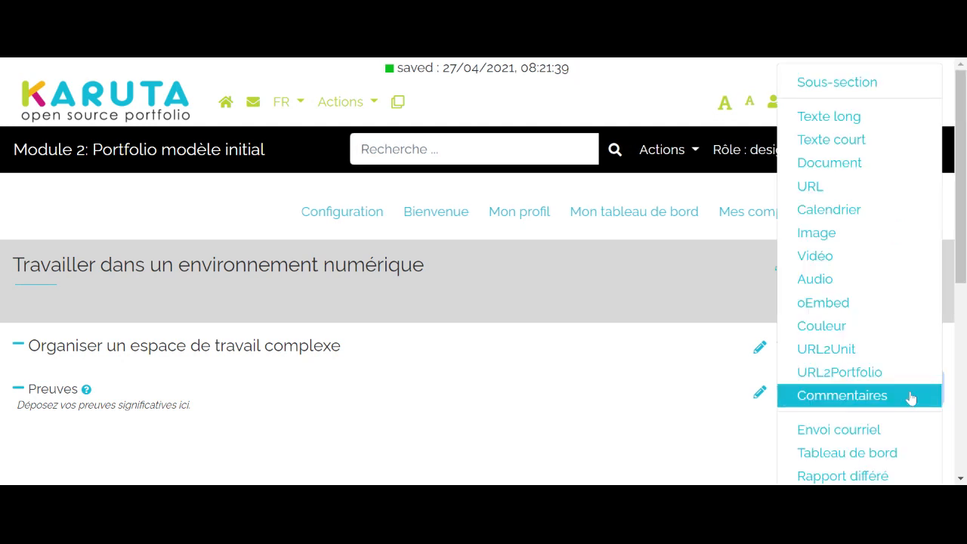
{"action": "left_click", "coordinate": [843, 175]}
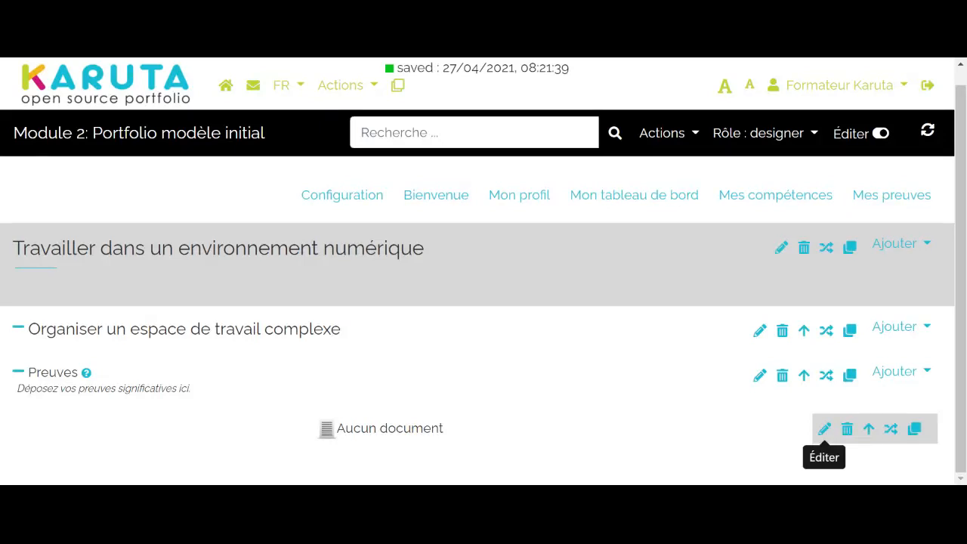
{"action": "left_click", "coordinate": [825, 432]}
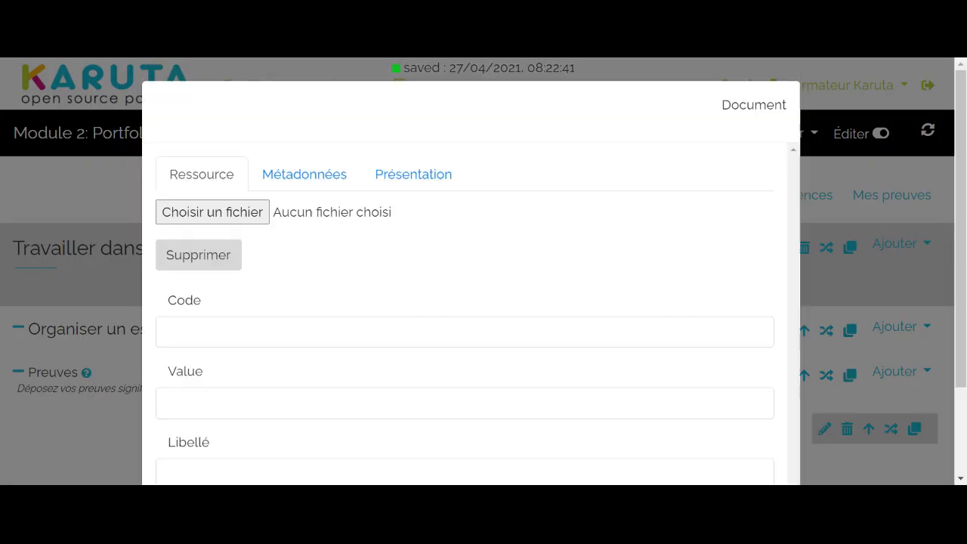
{"action": "scroll", "coordinate": [384, 395], "scroll_direction": "down", "scroll_amount": 2}
{"action": "left_click", "coordinate": [385, 360]}
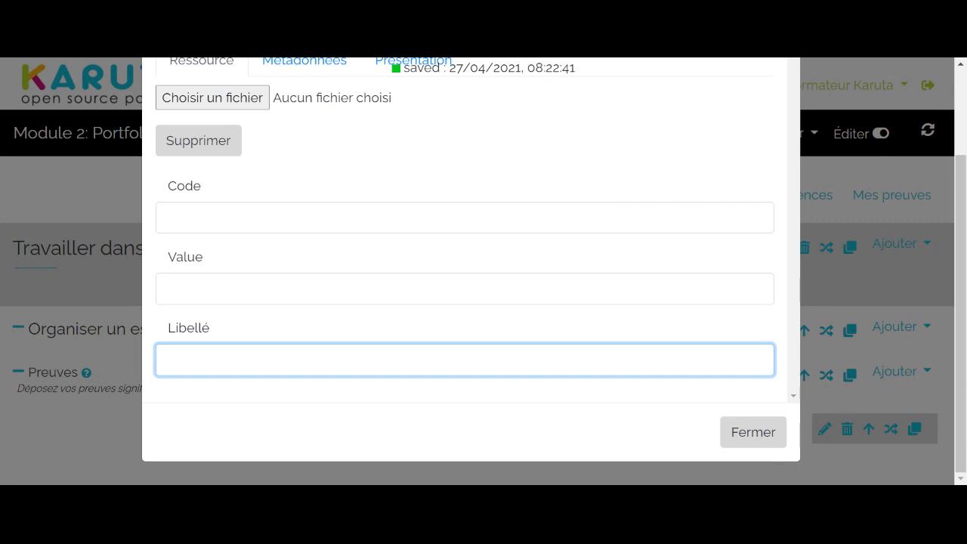
{"action": "type", "text": "Preuve"}
{"action": "left_click", "coordinate": [93, 444]}
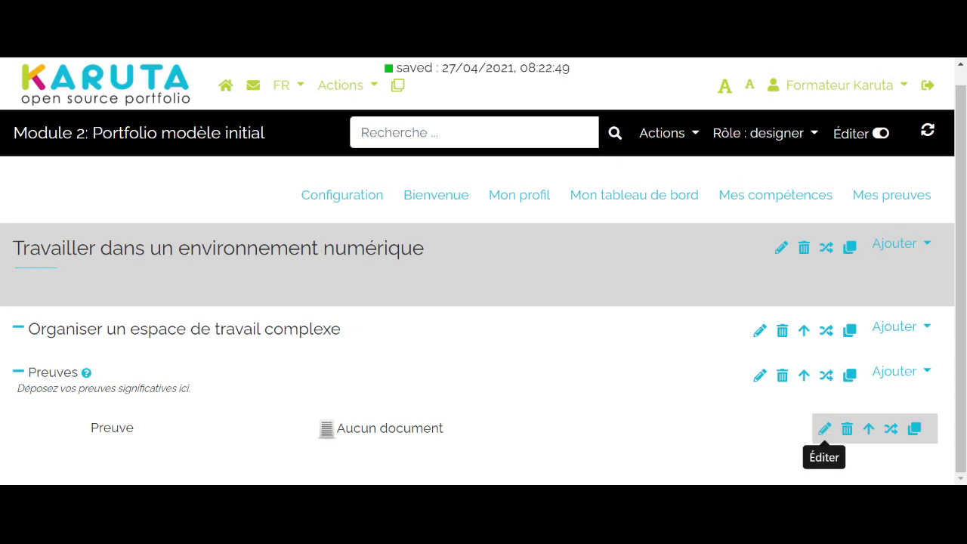
- Set the semantic tag of the Preuve document resource to "preuve-document"
{"action": "left_click", "coordinate": [824, 429]}
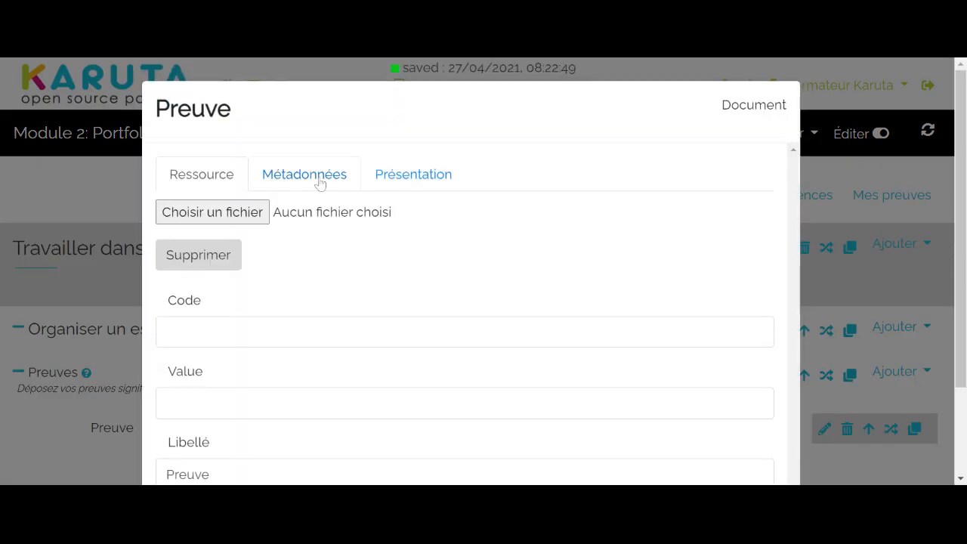
{"action": "left_click", "coordinate": [320, 182]}
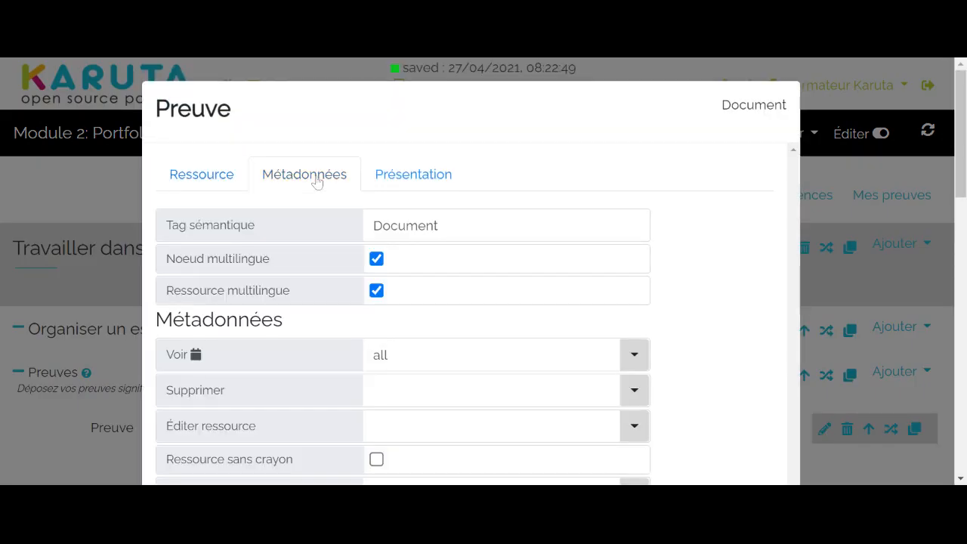
{"action": "left_click", "coordinate": [450, 225]}
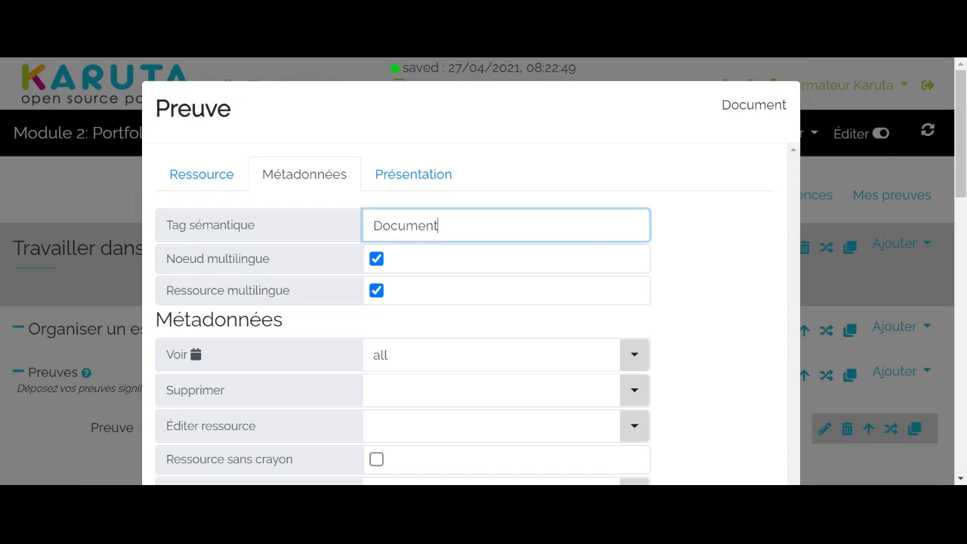
{"action": "key", "text": "BackSpace"}
{"action": "key", "text": "BackSpace"}
{"action": "key", "text": "BackSpace"}
{"action": "key", "text": "BackSpace"}
{"action": "key", "text": "BackSpace"}
{"action": "key", "text": "BackSpace"}
{"action": "key", "text": "BackSpace"}
{"action": "key", "text": "BackSpace"}
{"action": "type", "text": "preuve-document"}
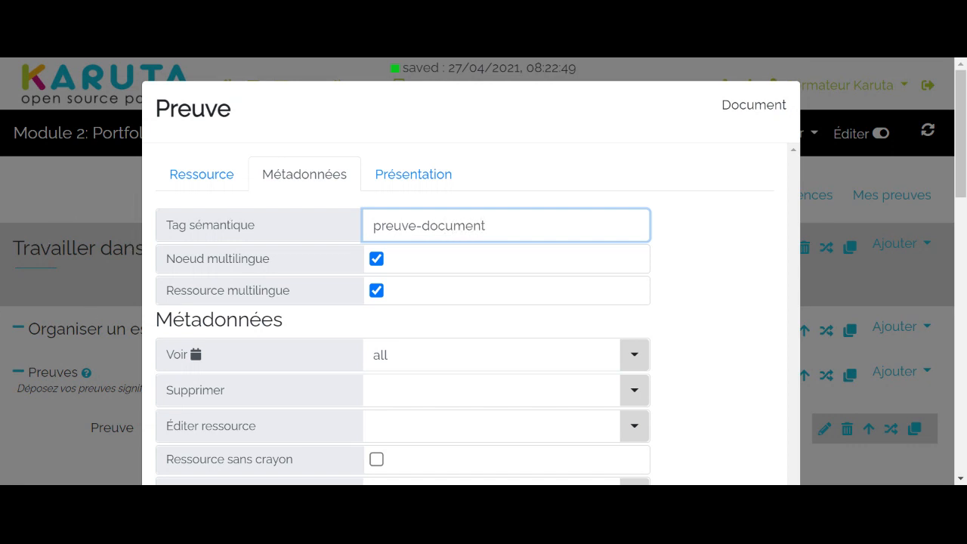
- Grant the etudiant role the Éditer ressource right on the Preuve document and close its properties
{"action": "scroll", "coordinate": [171, 287], "scroll_direction": "down", "scroll_amount": 2}
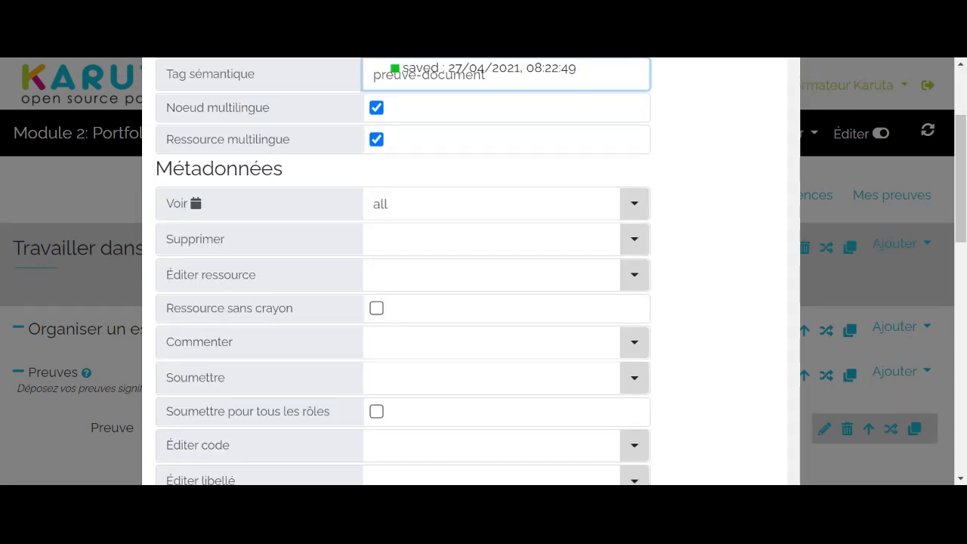
{"action": "left_click", "coordinate": [375, 275]}
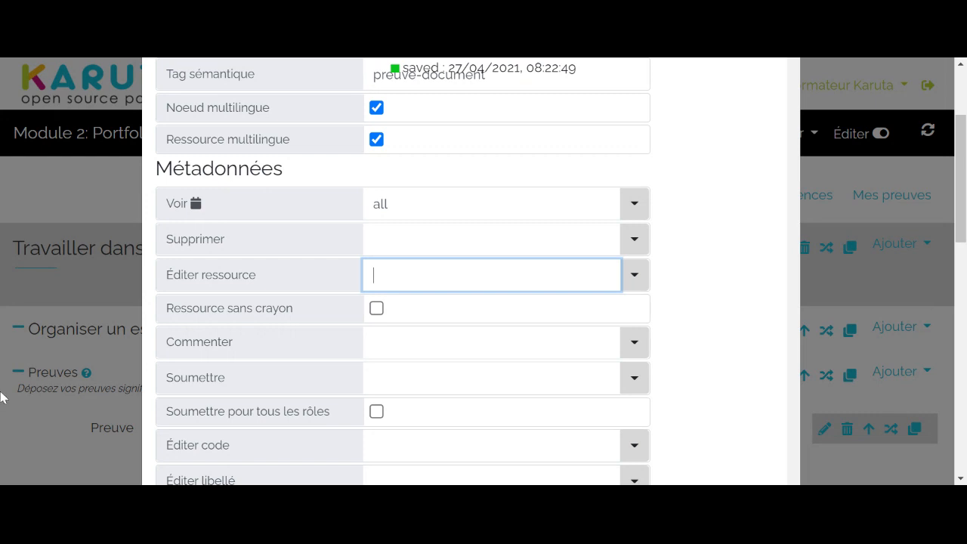
{"action": "type", "text": "etu"}
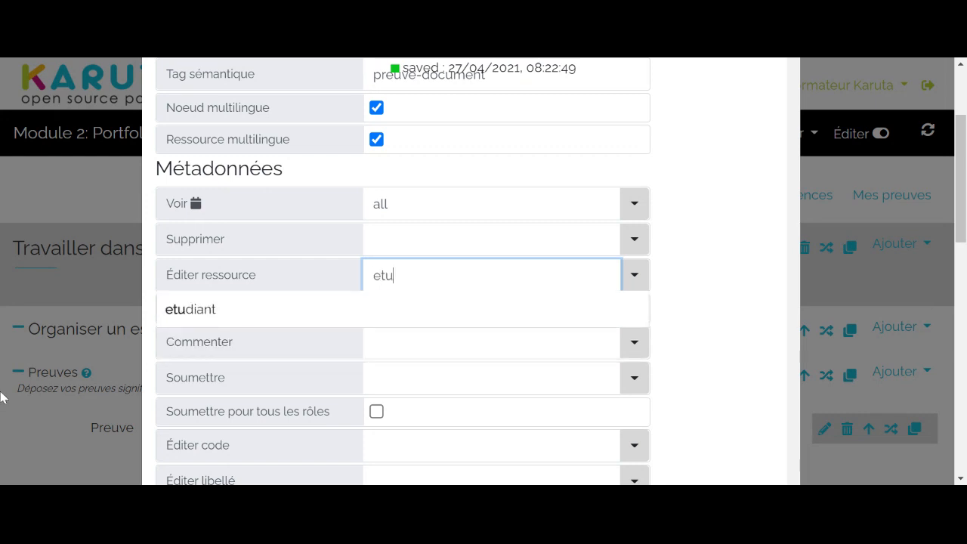
{"action": "type", "text": "diant"}
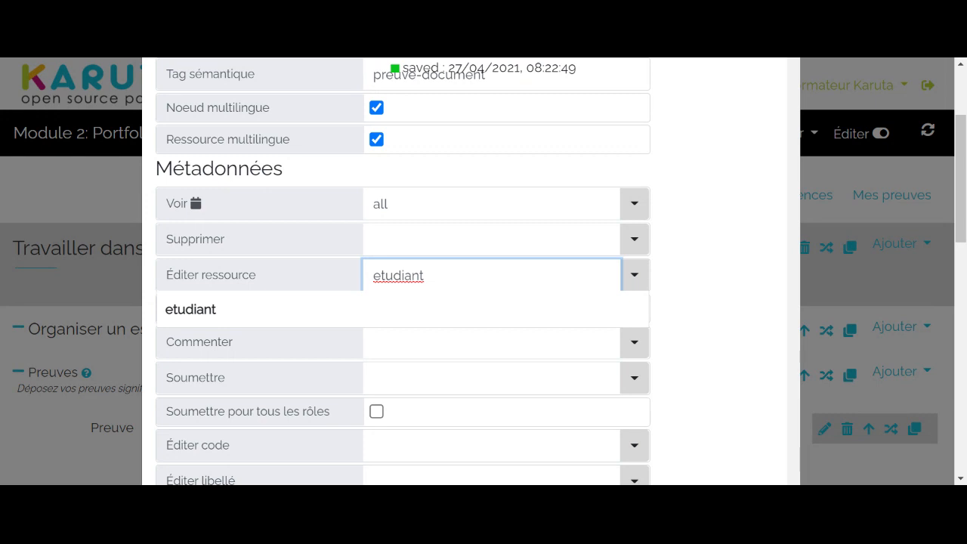
{"action": "left_click", "coordinate": [68, 179]}
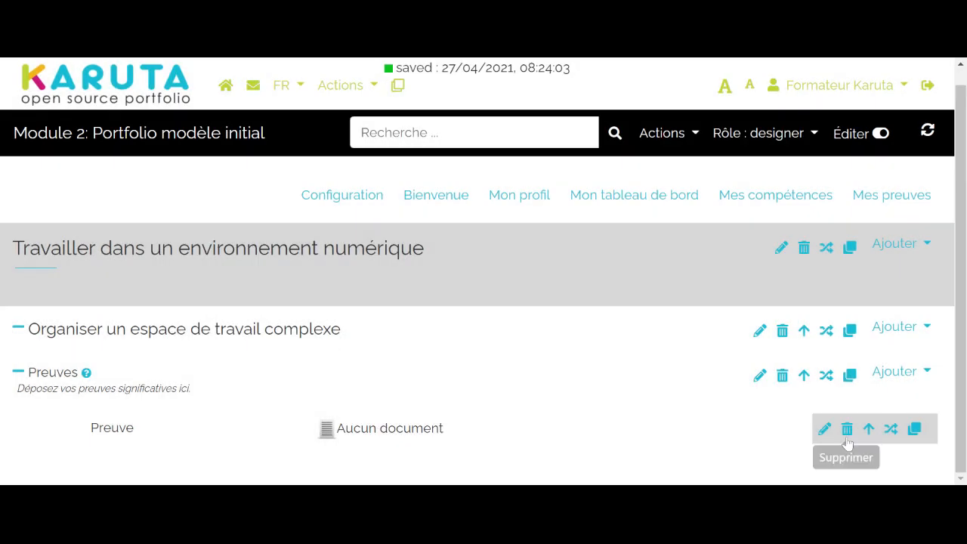
- Grant the etudiant role the Commenter right in the Preuve document's metadata and close its properties
{"action": "left_click", "coordinate": [824, 429]}
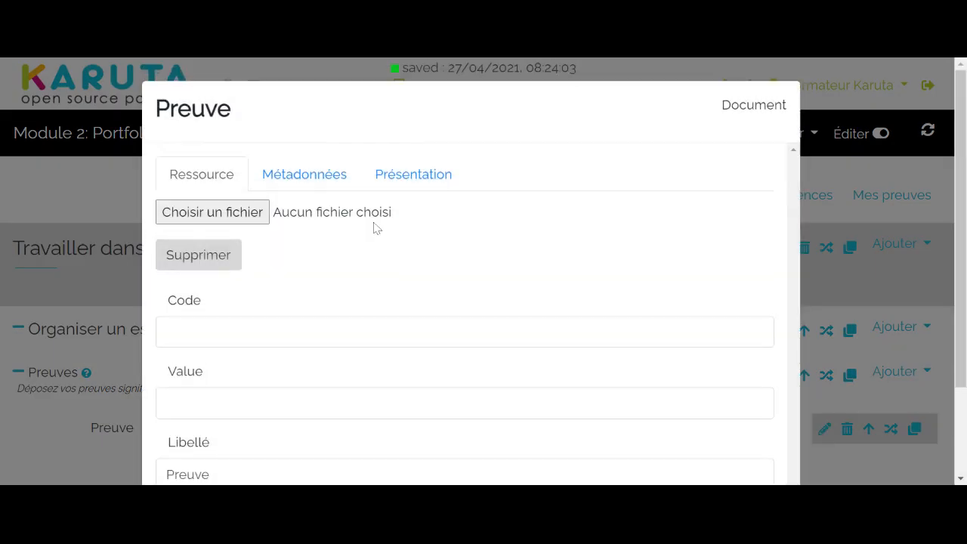
{"action": "left_click", "coordinate": [329, 182]}
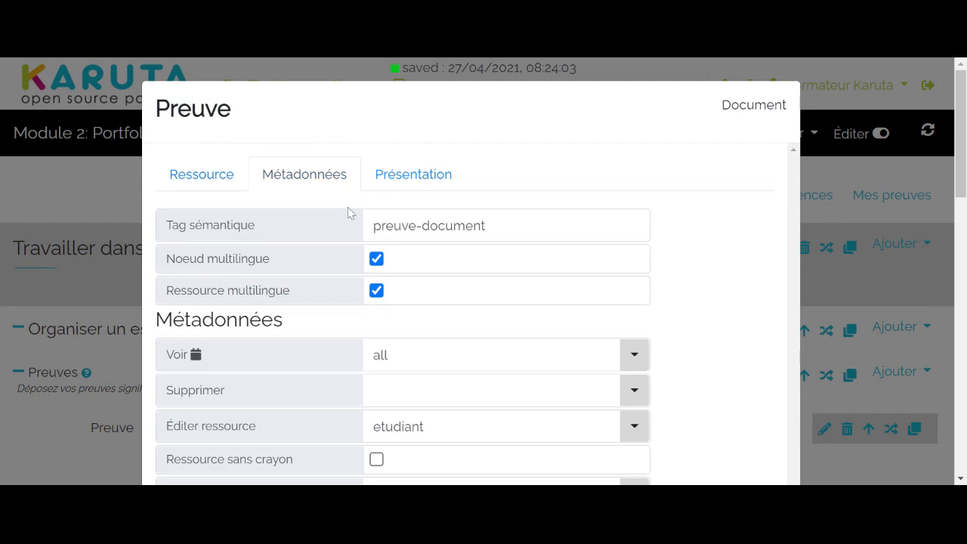
{"action": "scroll", "coordinate": [441, 274], "scroll_direction": "down", "scroll_amount": 3}
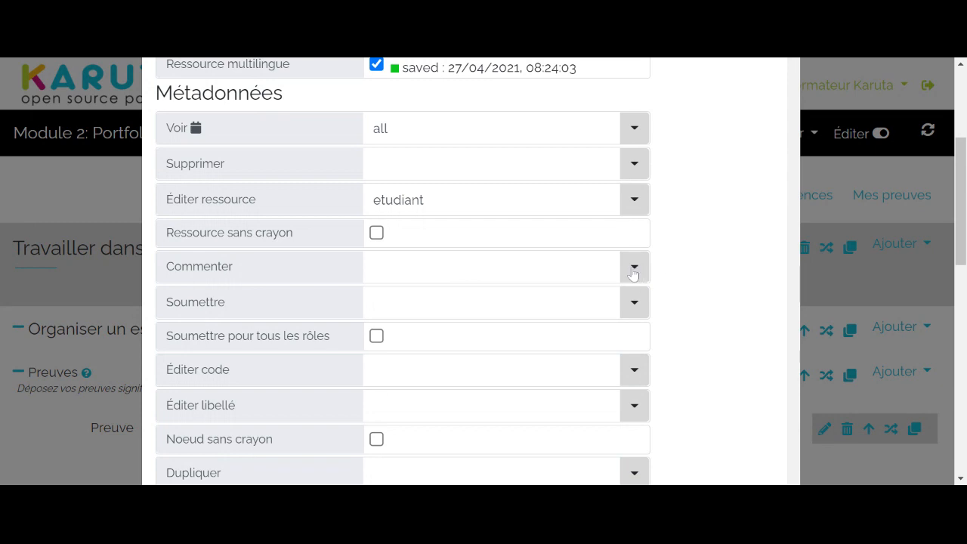
{"action": "left_click", "coordinate": [634, 272]}
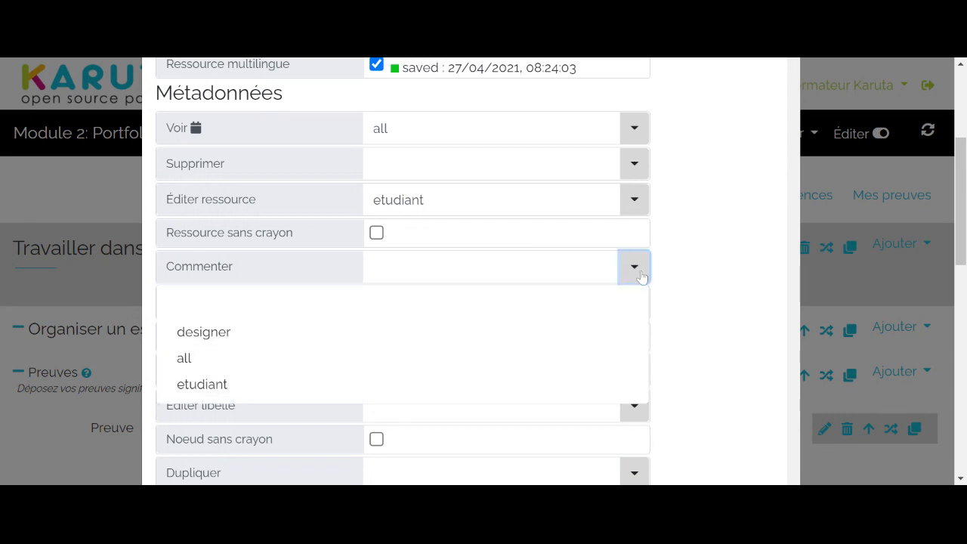
{"action": "left_click", "coordinate": [275, 392]}
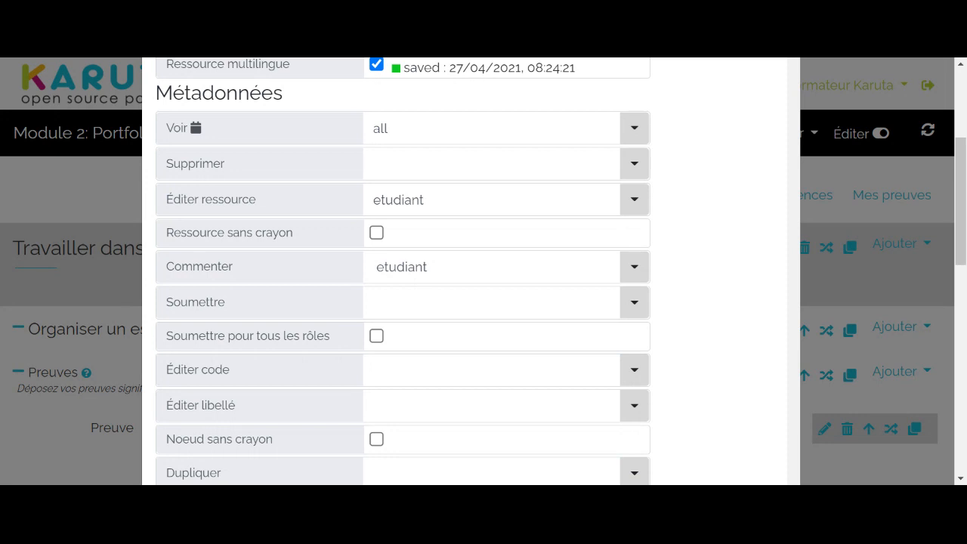
{"action": "left_click", "coordinate": [78, 195]}
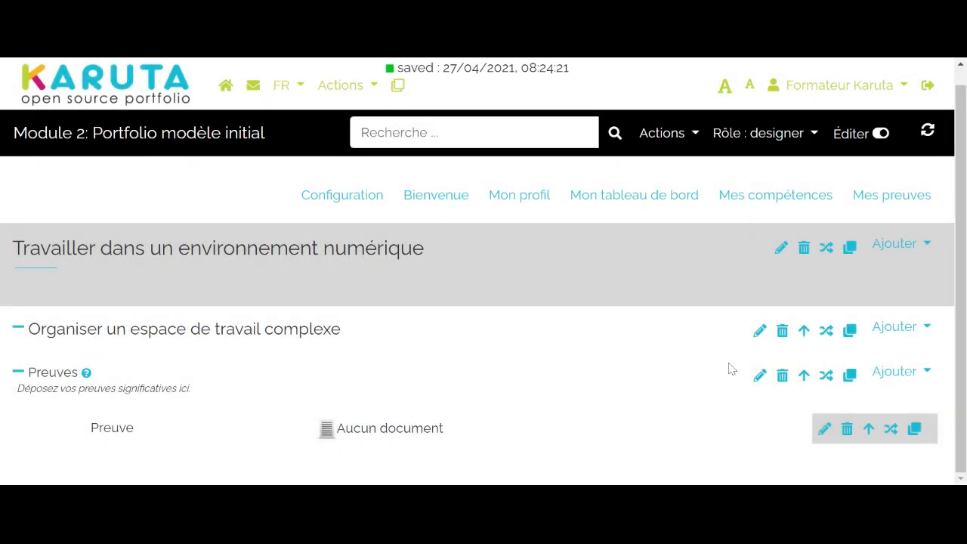
- Add a URL resource inside the Preuves sub-section, label it "Preuve" and close its properties
{"action": "left_click", "coordinate": [899, 371]}
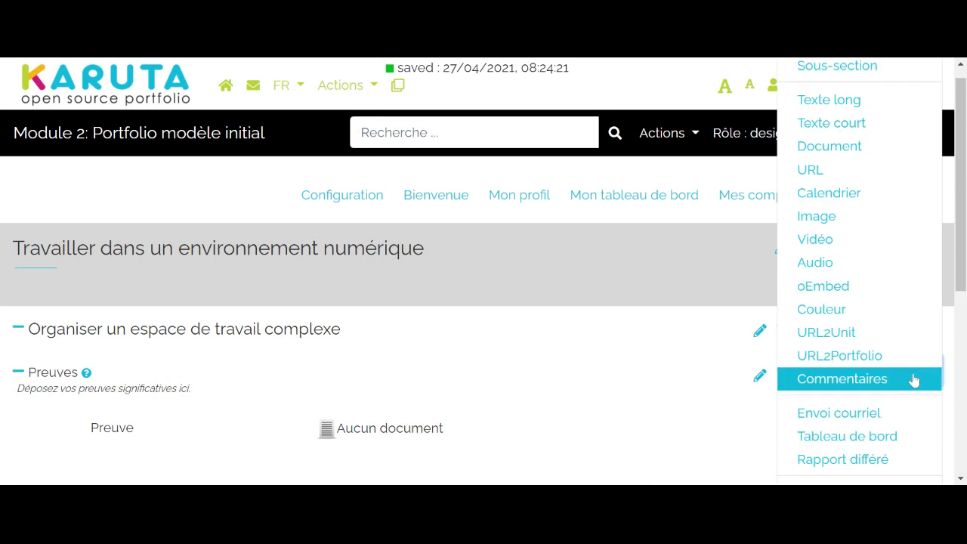
{"action": "left_click", "coordinate": [848, 179]}
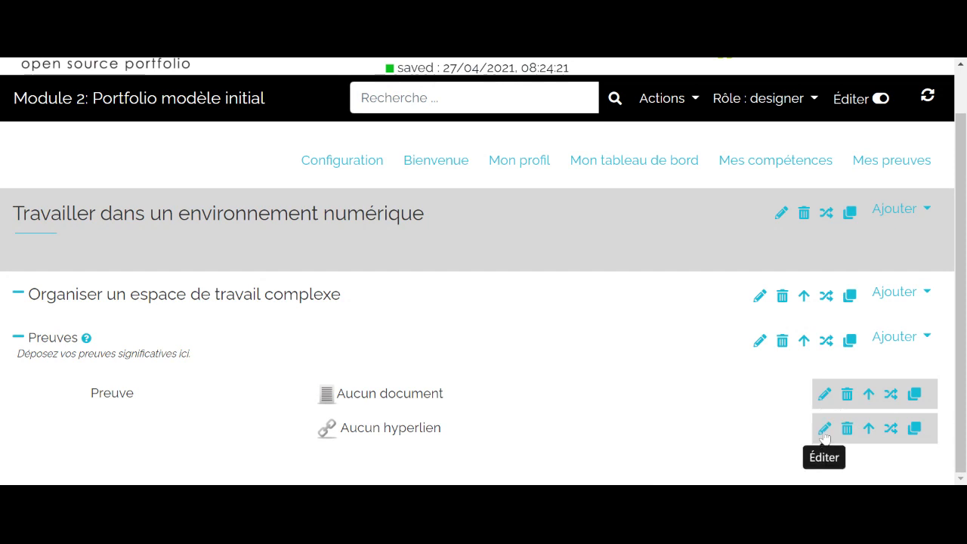
{"action": "left_click", "coordinate": [824, 430]}
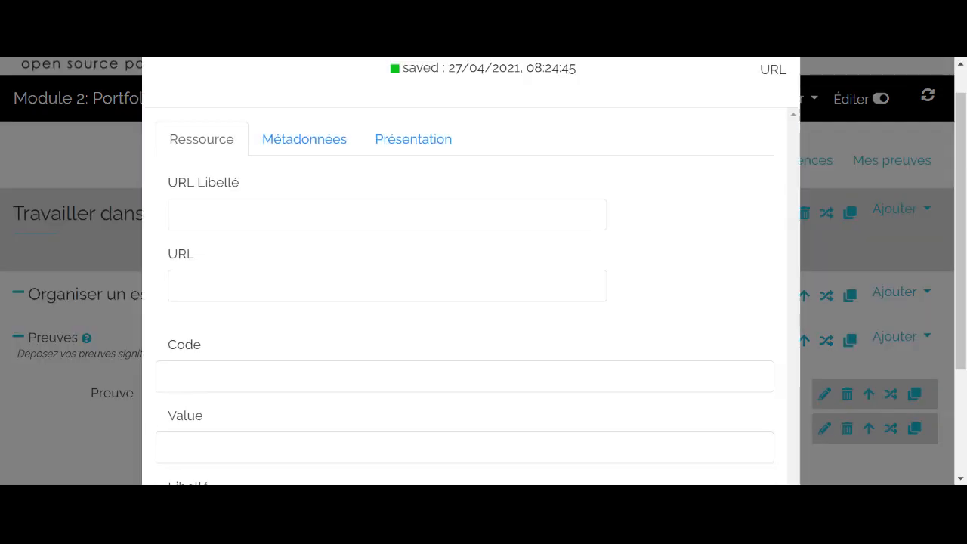
{"action": "scroll", "coordinate": [471, 302], "scroll_direction": "down", "scroll_amount": 2}
{"action": "left_click", "coordinate": [465, 402]}
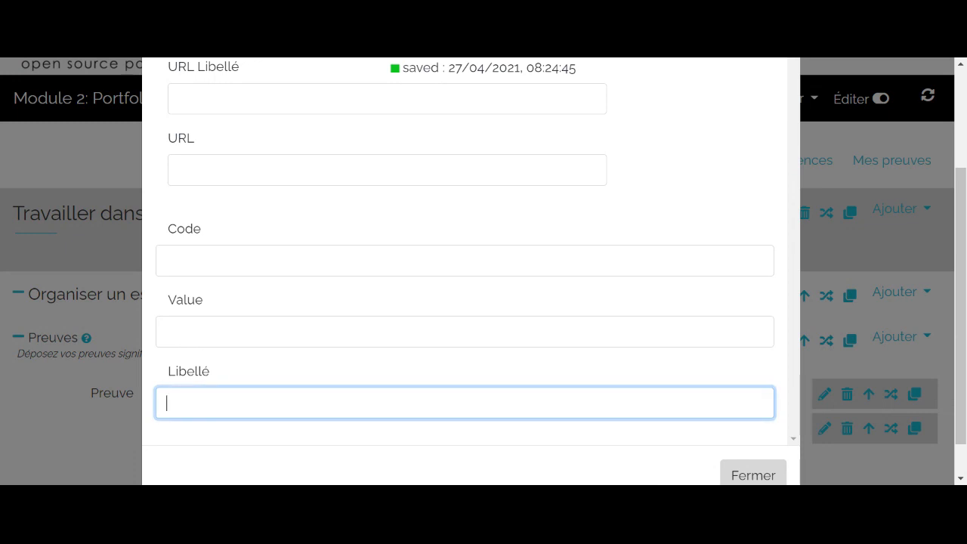
{"action": "type", "text": "Preuve"}
{"action": "left_click", "coordinate": [24, 441]}
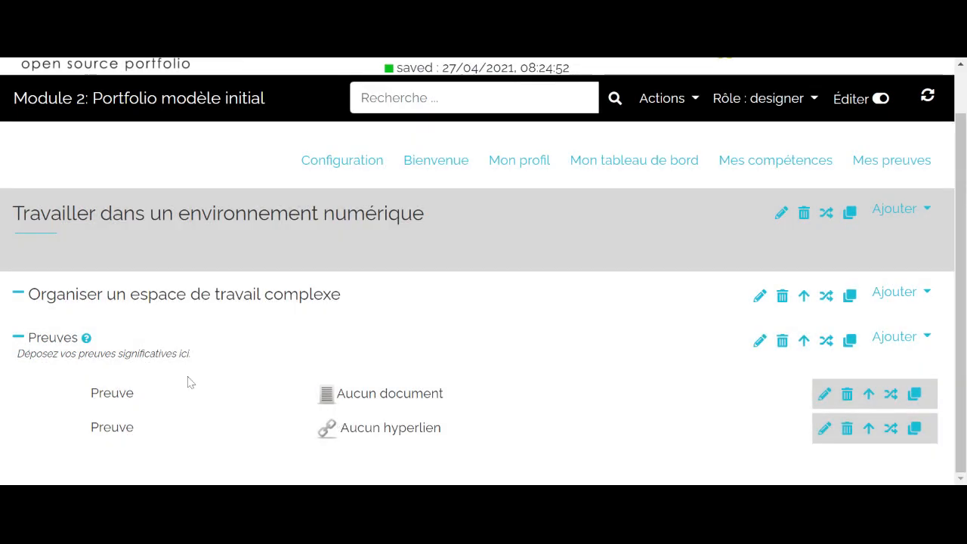
- Set the semantic tag of the Preuve URL resource to "preuve-url" in its metadata
{"action": "left_click", "coordinate": [824, 428]}
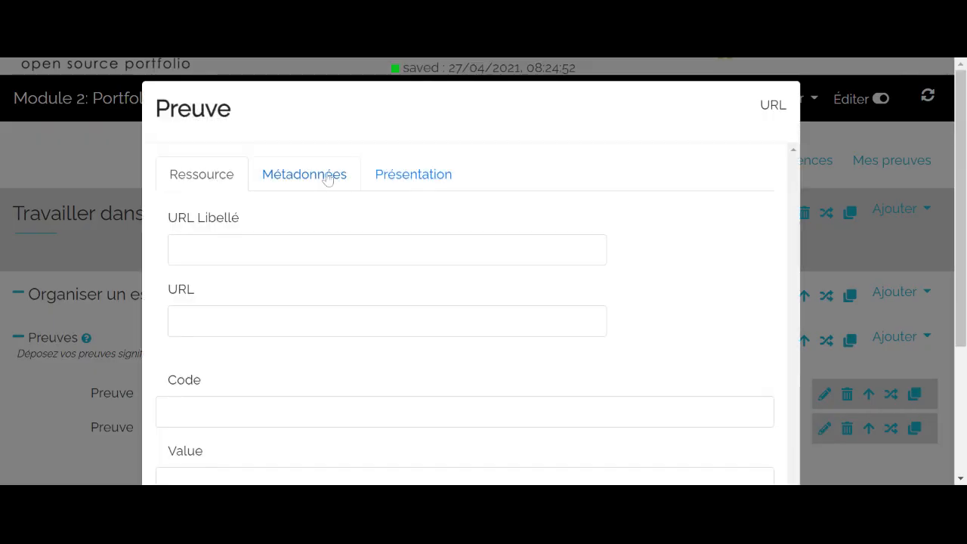
{"action": "left_click", "coordinate": [327, 175]}
{"action": "key", "text": "BackSpace"}
{"action": "key", "text": "BackSpace"}
{"action": "key", "text": "BackSpace"}
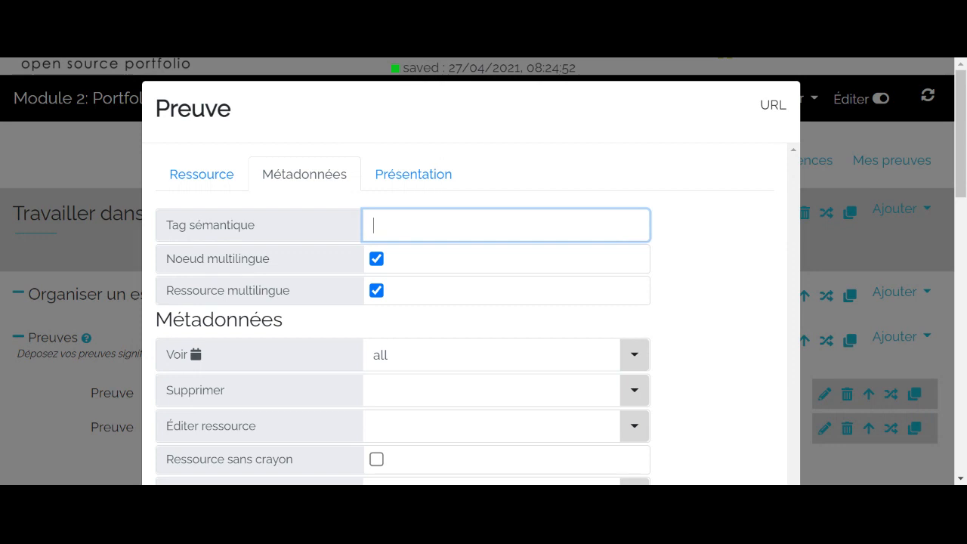
{"action": "type", "text": "preuve-url"}
- Grant the etudiant role the Éditer ressource and Commenter rights on the Preuve URL resource and close its properties
{"action": "scroll", "coordinate": [399, 313], "scroll_direction": "down", "scroll_amount": 1}
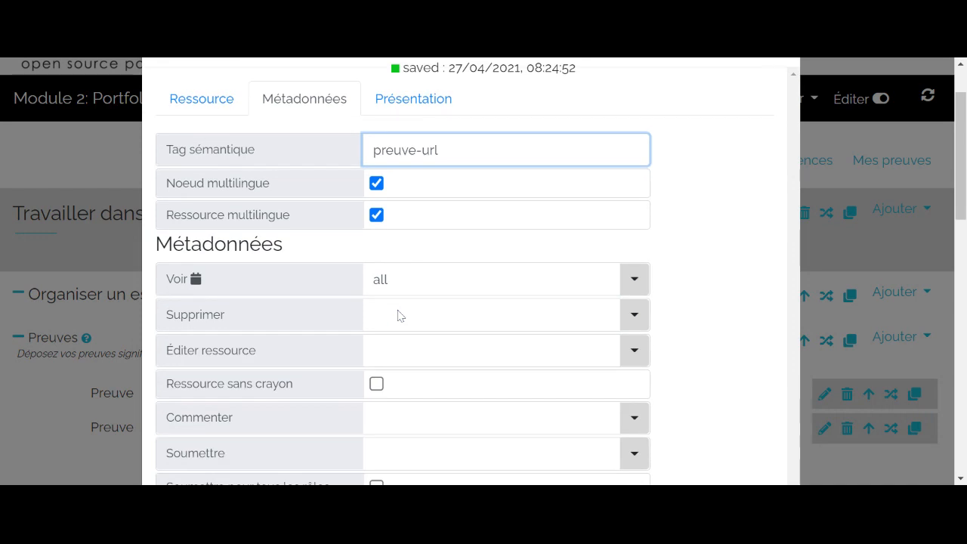
{"action": "left_click", "coordinate": [491, 351]}
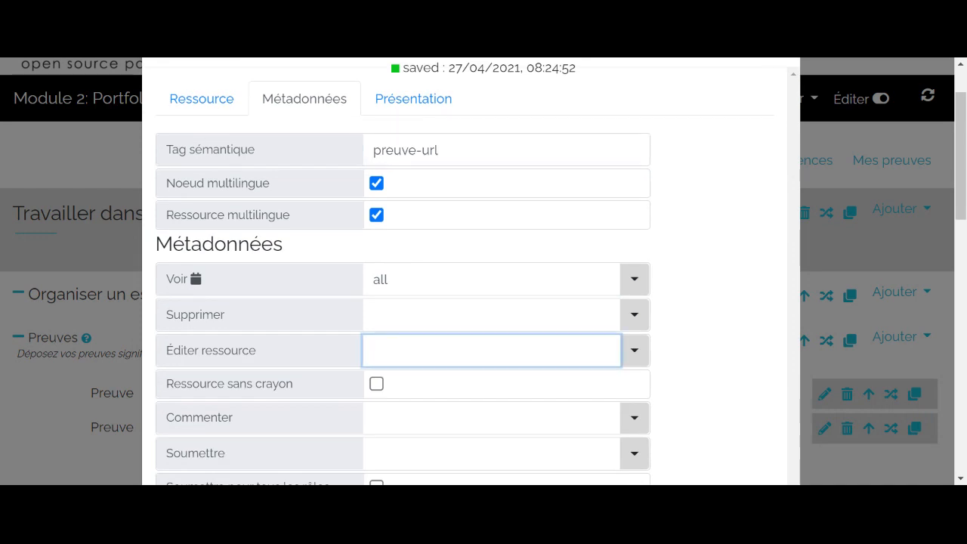
{"action": "left_click", "coordinate": [631, 352]}
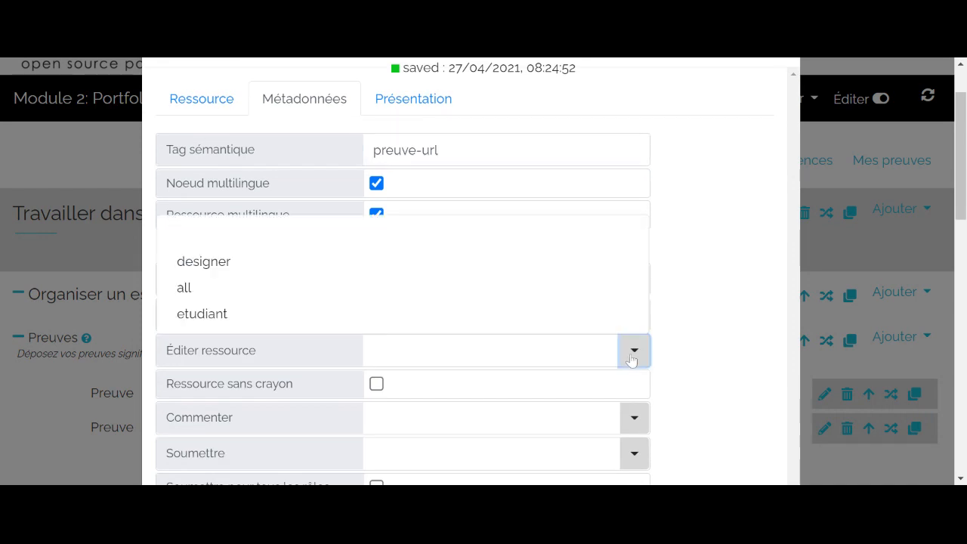
{"action": "left_click", "coordinate": [296, 314]}
{"action": "scroll", "coordinate": [433, 401], "scroll_direction": "down", "scroll_amount": 1}
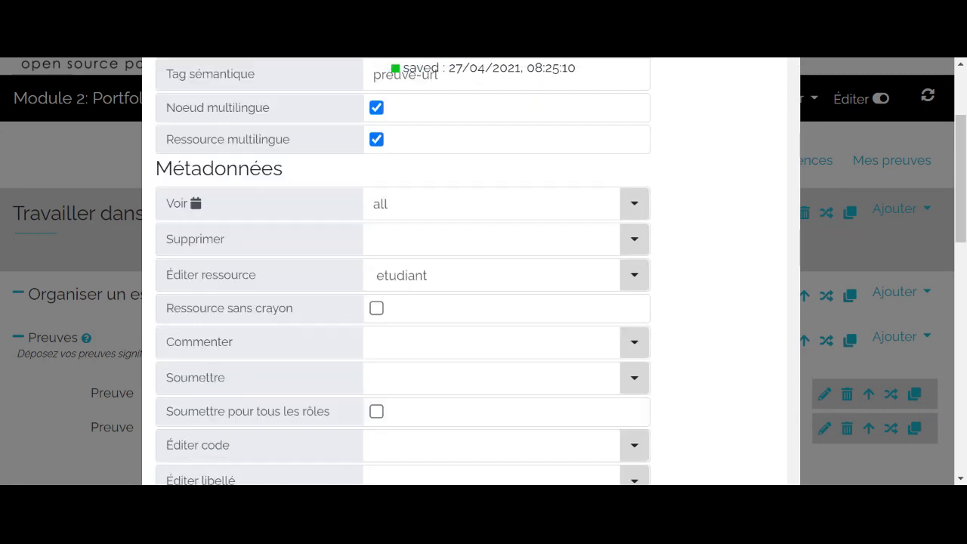
{"action": "left_click", "coordinate": [636, 350]}
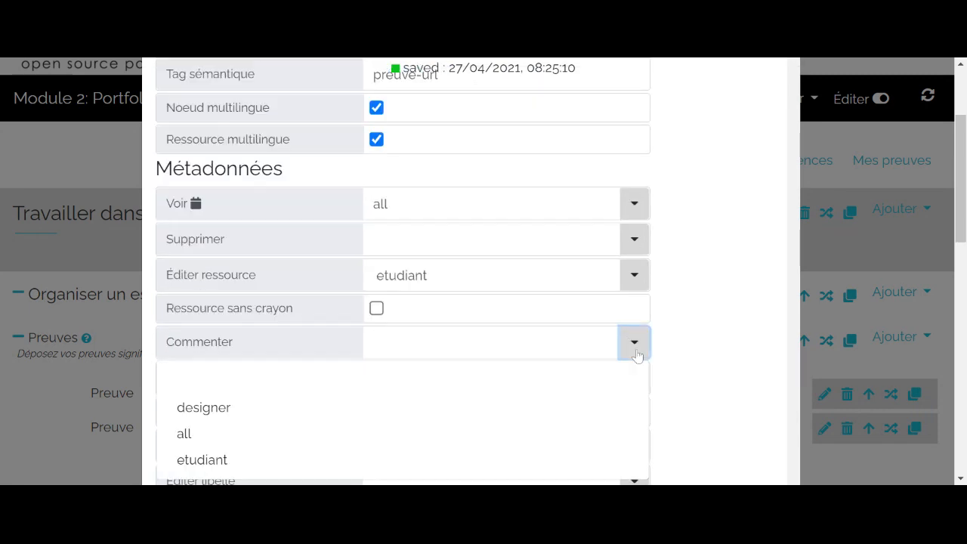
{"action": "left_click", "coordinate": [434, 459]}
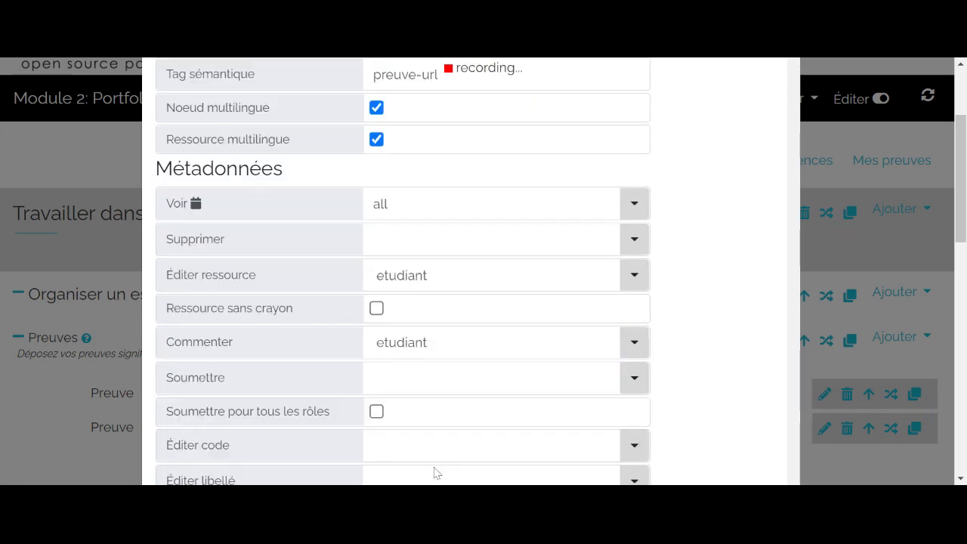
{"action": "left_click", "coordinate": [25, 404]}
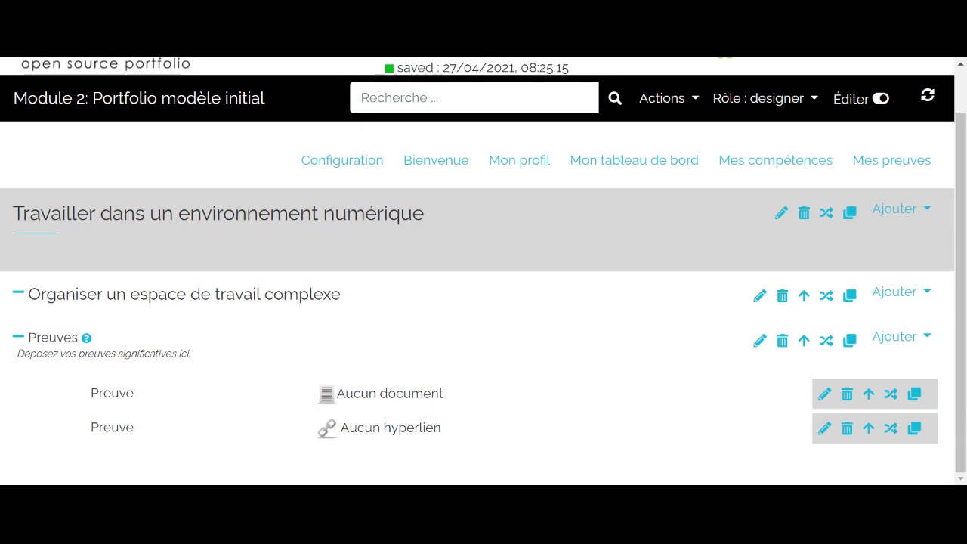
- View the page in the etudiant role and inspect the edit form of the Preuve document, closing it without changes
{"action": "left_click", "coordinate": [793, 104]}
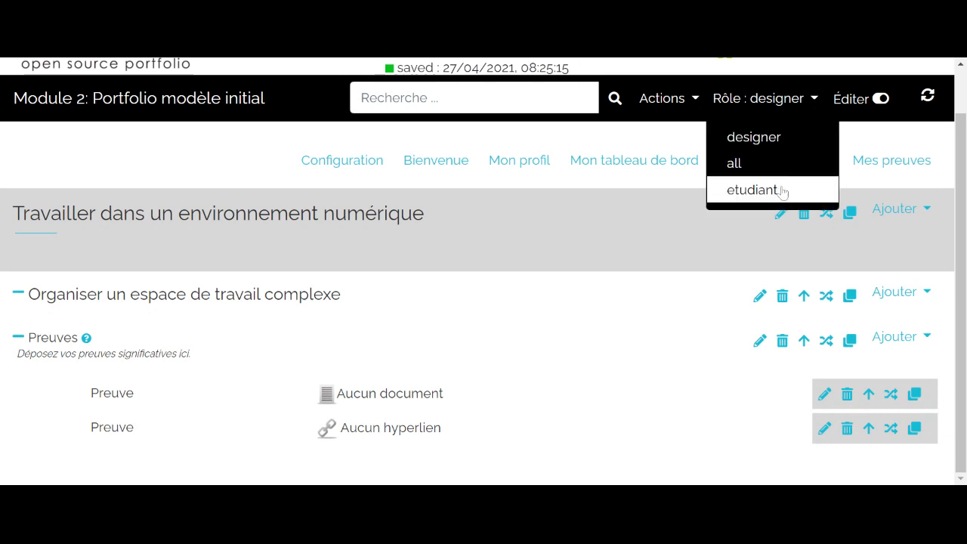
{"action": "left_click", "coordinate": [756, 189]}
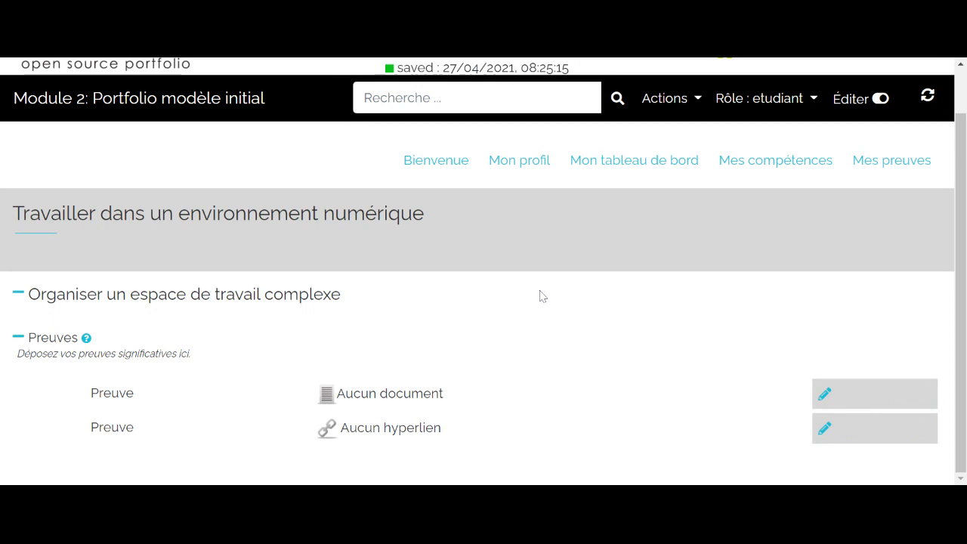
{"action": "left_click", "coordinate": [824, 396]}
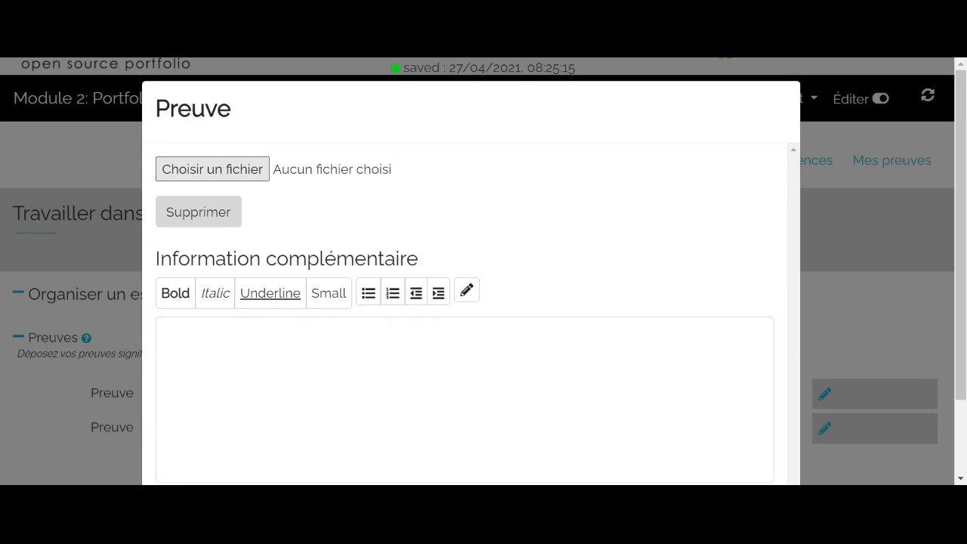
{"action": "left_click", "coordinate": [452, 354]}
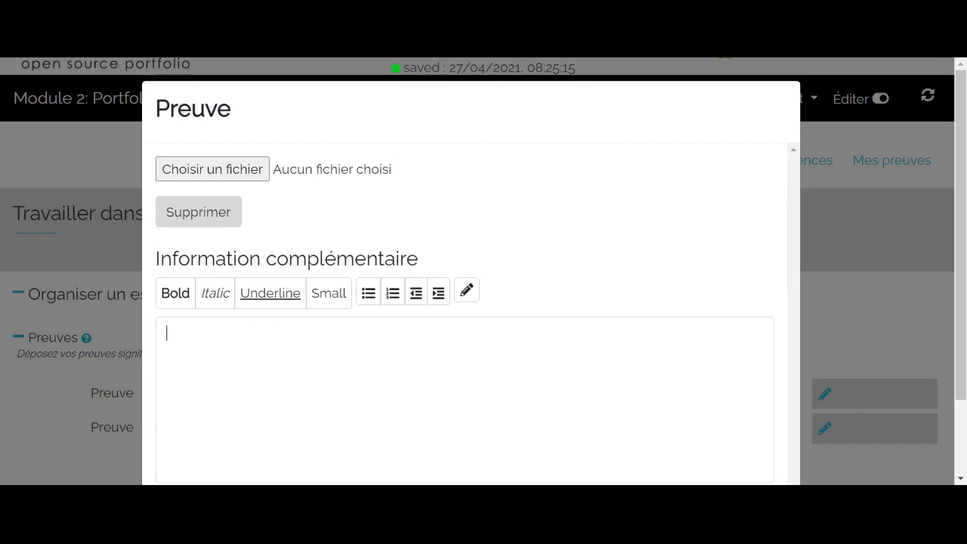
{"action": "left_click", "coordinate": [43, 416]}
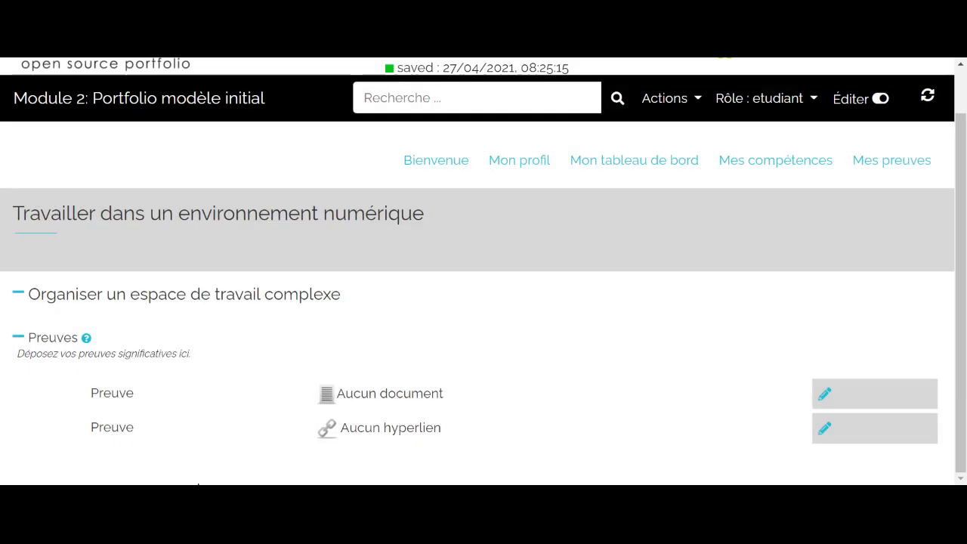
{"action": "scroll", "coordinate": [391, 367], "scroll_direction": "up", "scroll_amount": 1}
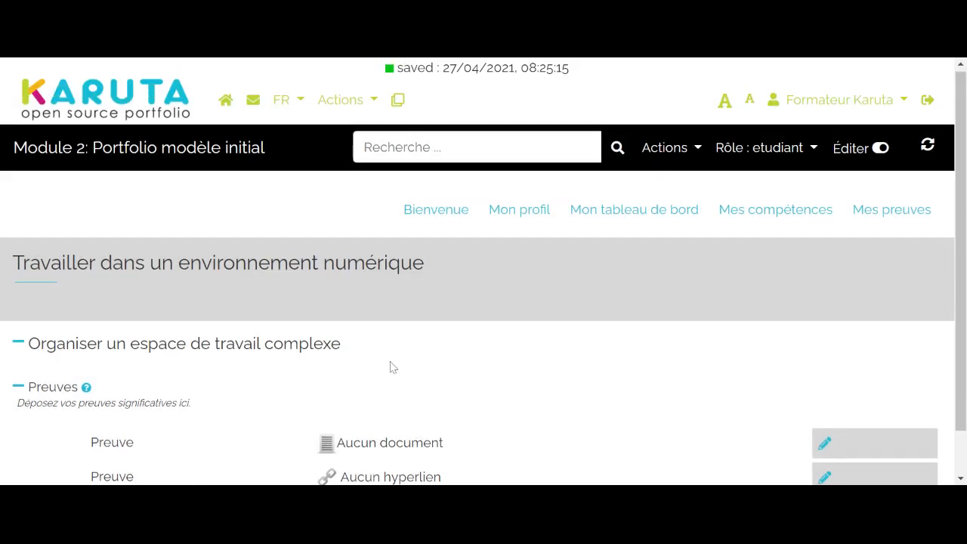
{"action": "scroll", "coordinate": [391, 367], "scroll_direction": "down", "scroll_amount": 1}
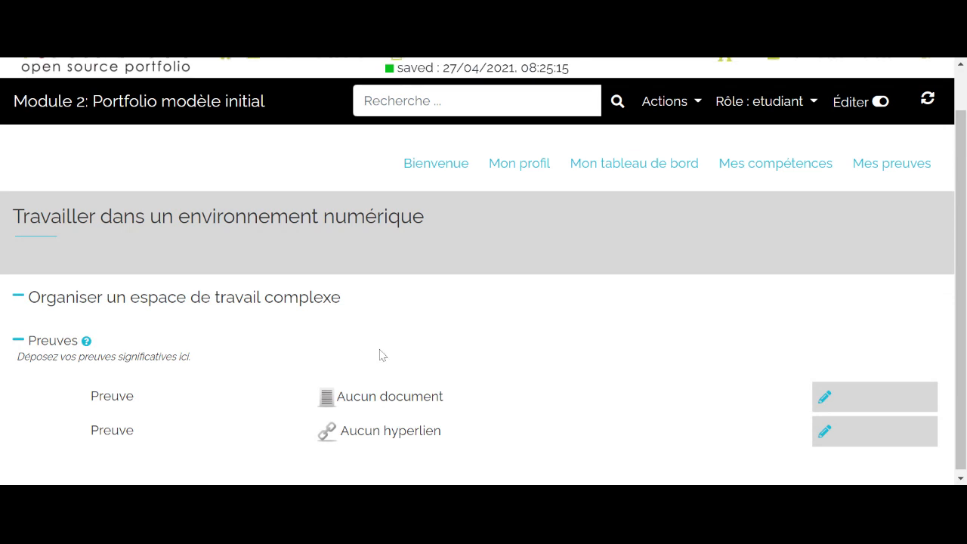
- Switch the portfolio view back to the designer role
{"action": "scroll", "coordinate": [380, 352], "scroll_direction": "up", "scroll_amount": 1}
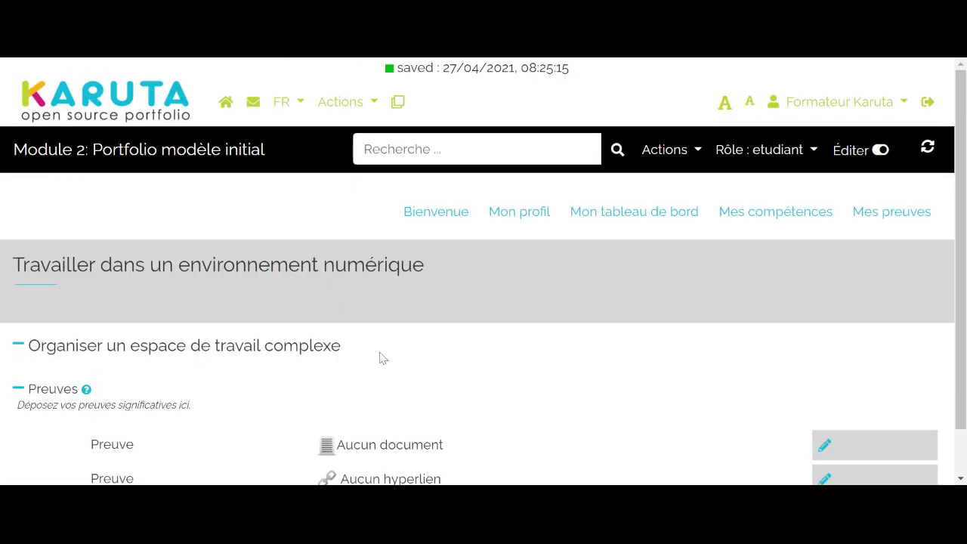
{"action": "left_click", "coordinate": [799, 151]}
{"action": "left_click", "coordinate": [756, 188]}
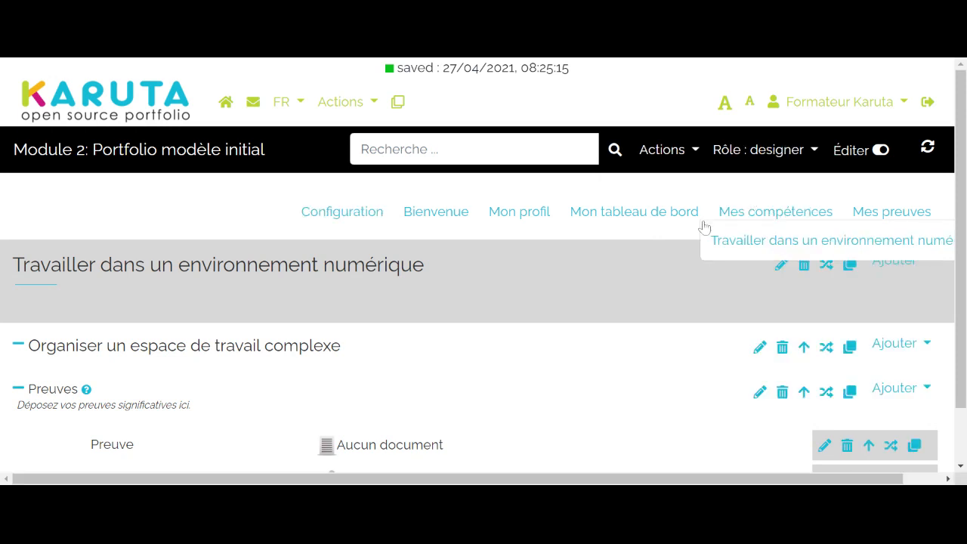
- Show the metadata on the page to review each element's semantic tag and role rights, and hide it again
{"action": "scroll", "coordinate": [441, 287], "scroll_direction": "down", "scroll_amount": 1}
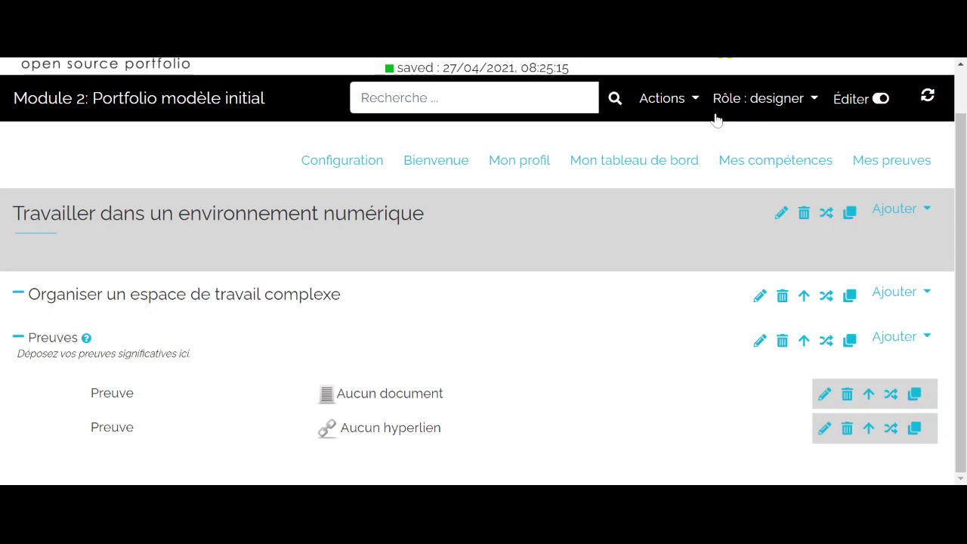
{"action": "left_click", "coordinate": [694, 104]}
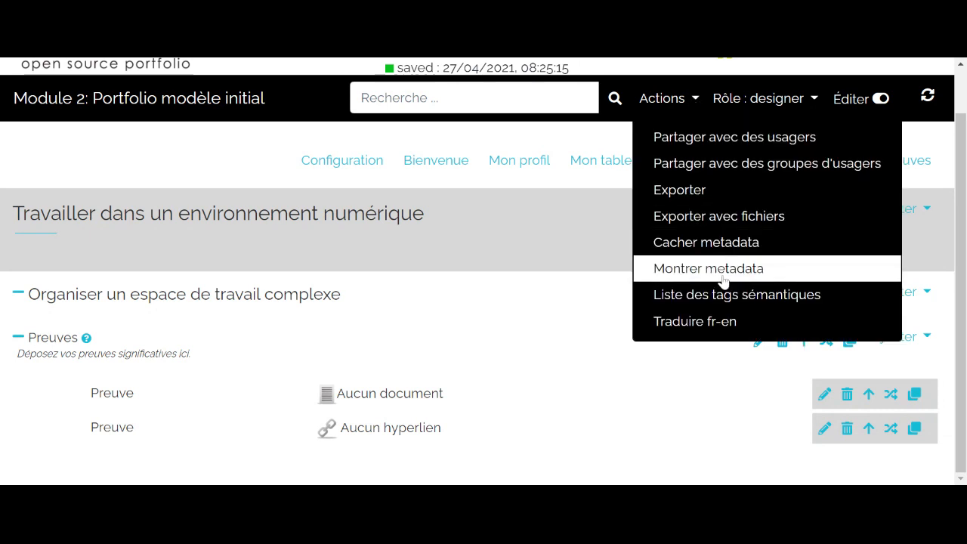
{"action": "left_click", "coordinate": [722, 272]}
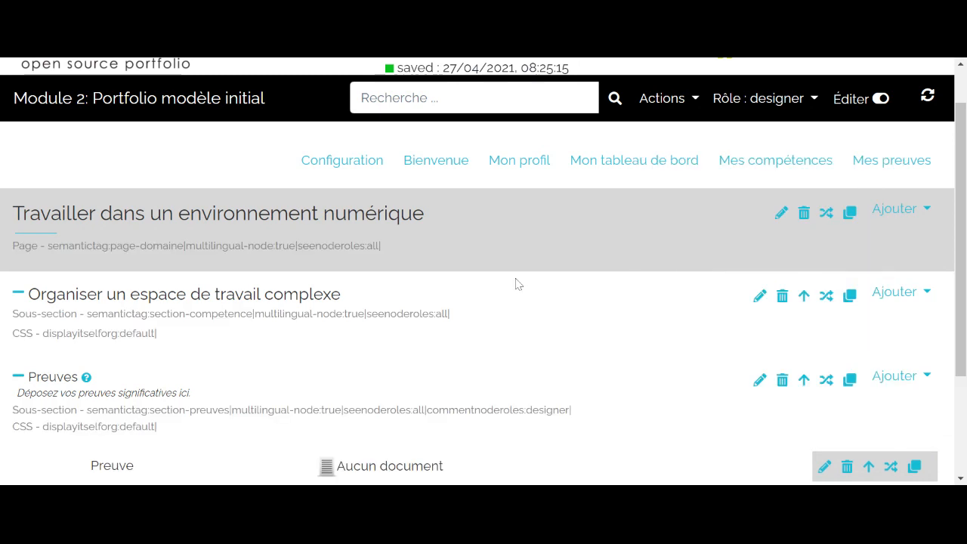
{"action": "scroll", "coordinate": [516, 280], "scroll_direction": "down", "scroll_amount": 3}
{"action": "scroll", "coordinate": [467, 293], "scroll_direction": "down", "scroll_amount": 1}
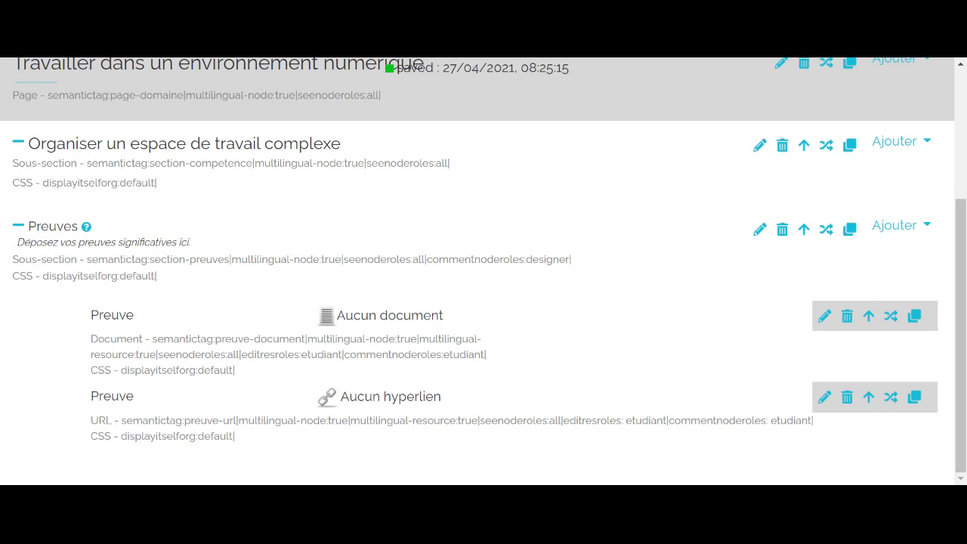
{"action": "scroll", "coordinate": [259, 339], "scroll_direction": "up", "scroll_amount": 3}
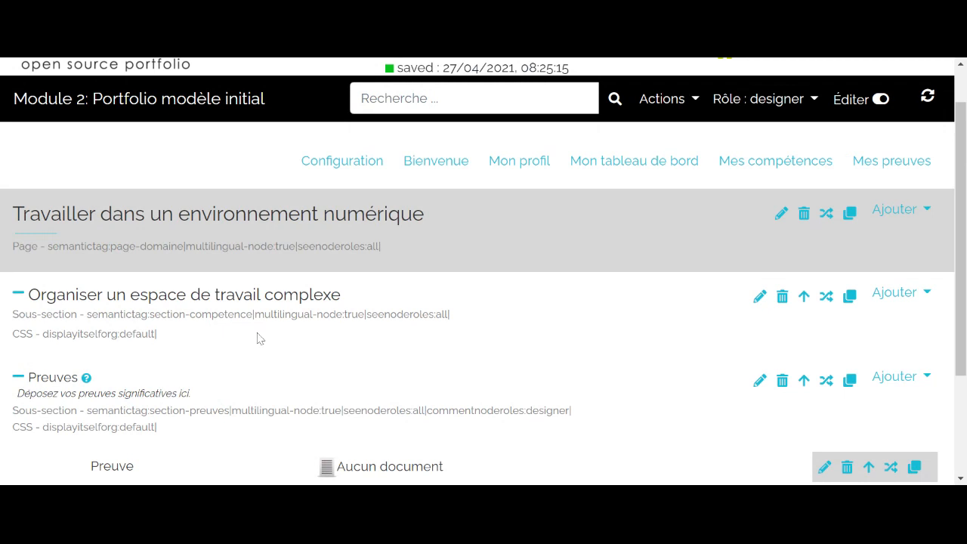
{"action": "scroll", "coordinate": [259, 339], "scroll_direction": "down", "scroll_amount": 3}
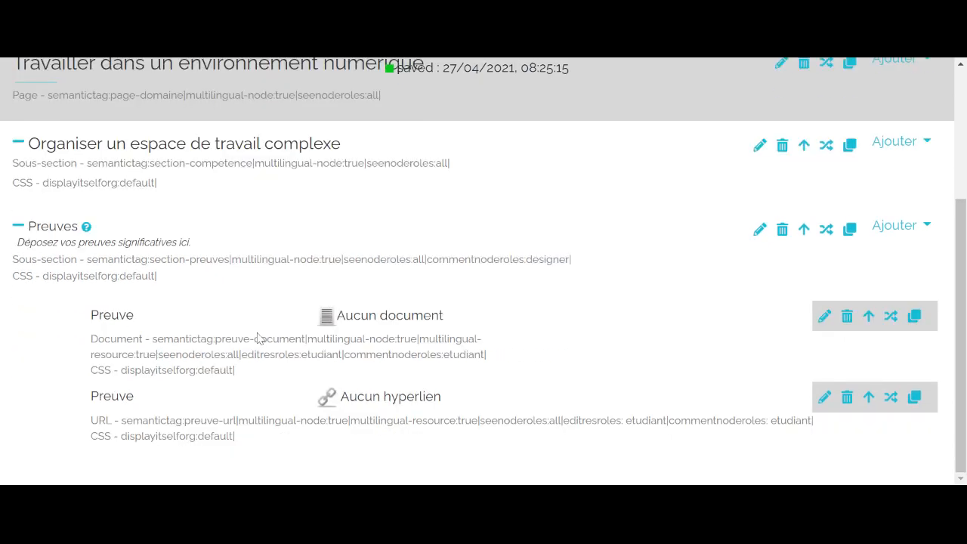
{"action": "scroll", "coordinate": [257, 337], "scroll_direction": "up", "scroll_amount": 3}
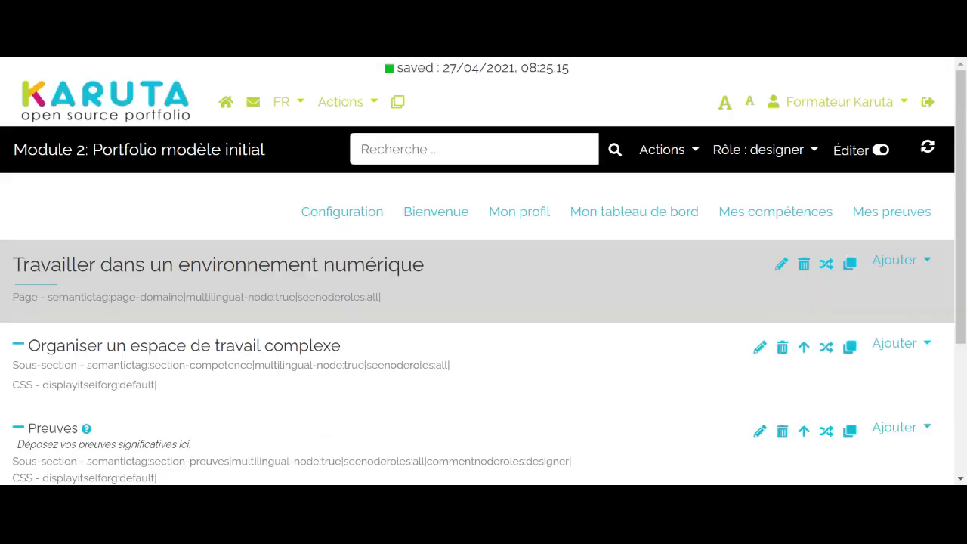
{"action": "left_click", "coordinate": [687, 157]}
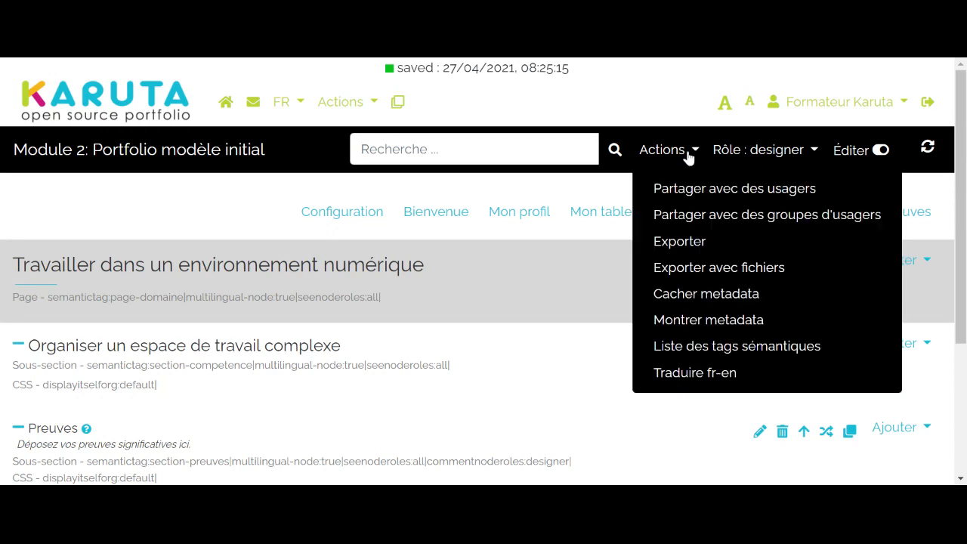
{"action": "left_click", "coordinate": [701, 294]}
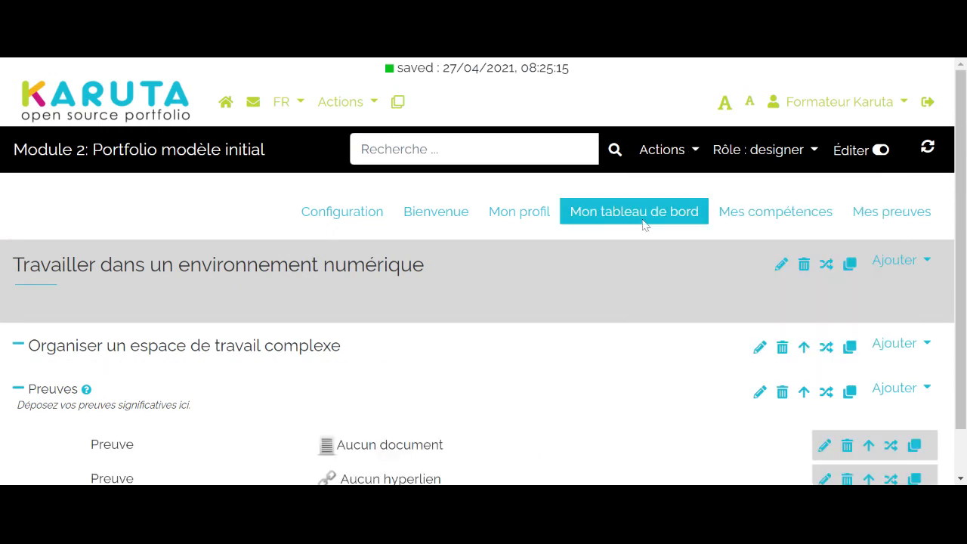
- List the portfolio's semantic tags, review the tags and role rights of each element, and return to the "Travailler dans un environnement numérique" page
{"action": "left_click", "coordinate": [658, 162]}
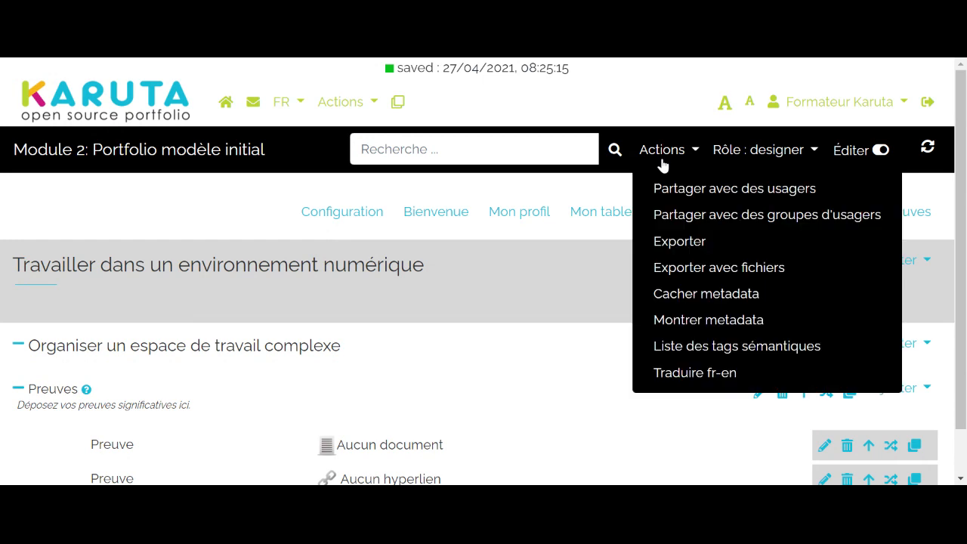
{"action": "left_click", "coordinate": [716, 346]}
{"action": "scroll", "coordinate": [490, 341], "scroll_direction": "down", "scroll_amount": 4}
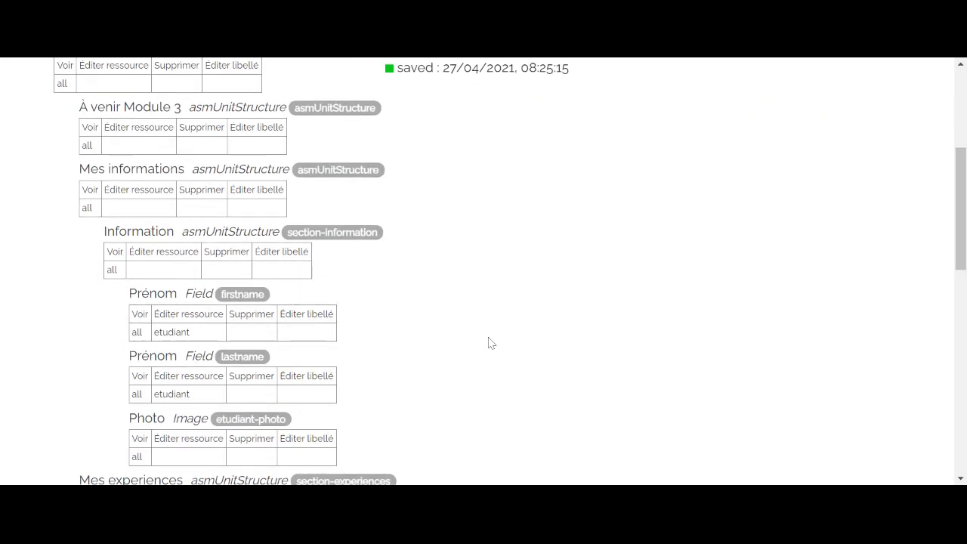
{"action": "scroll", "coordinate": [489, 343], "scroll_direction": "up", "scroll_amount": 2}
{"action": "scroll", "coordinate": [490, 343], "scroll_direction": "down", "scroll_amount": 9}
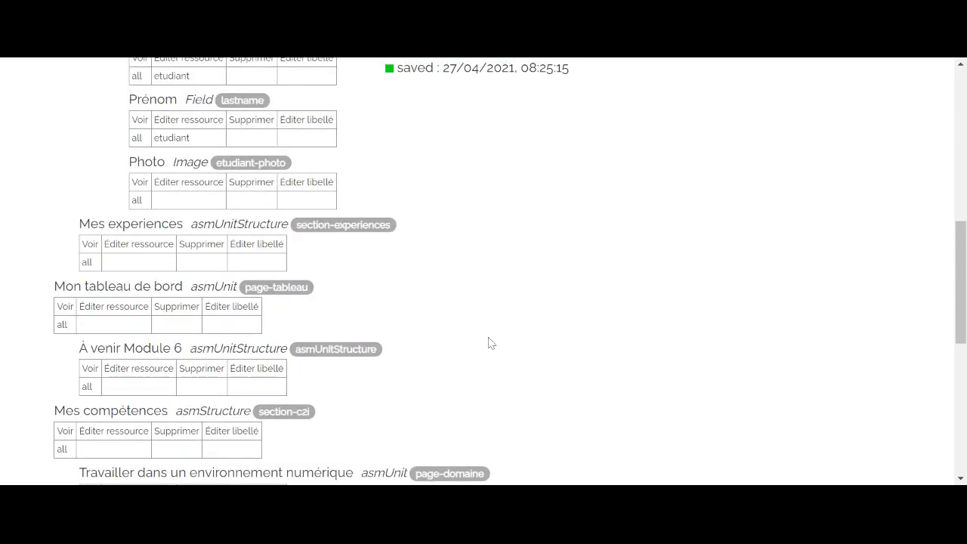
{"action": "scroll", "coordinate": [489, 343], "scroll_direction": "down", "scroll_amount": 5}
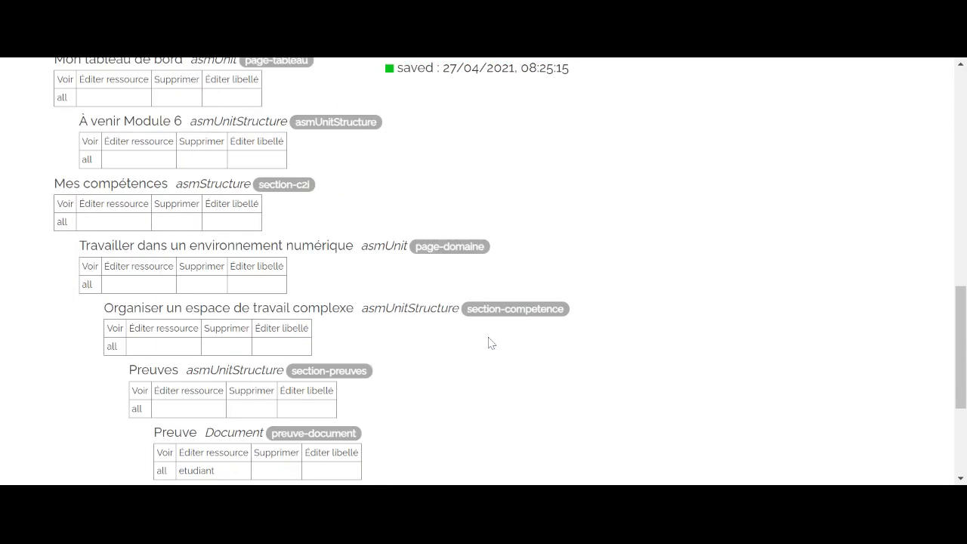
{"action": "scroll", "coordinate": [490, 343], "scroll_direction": "up", "scroll_amount": 1}
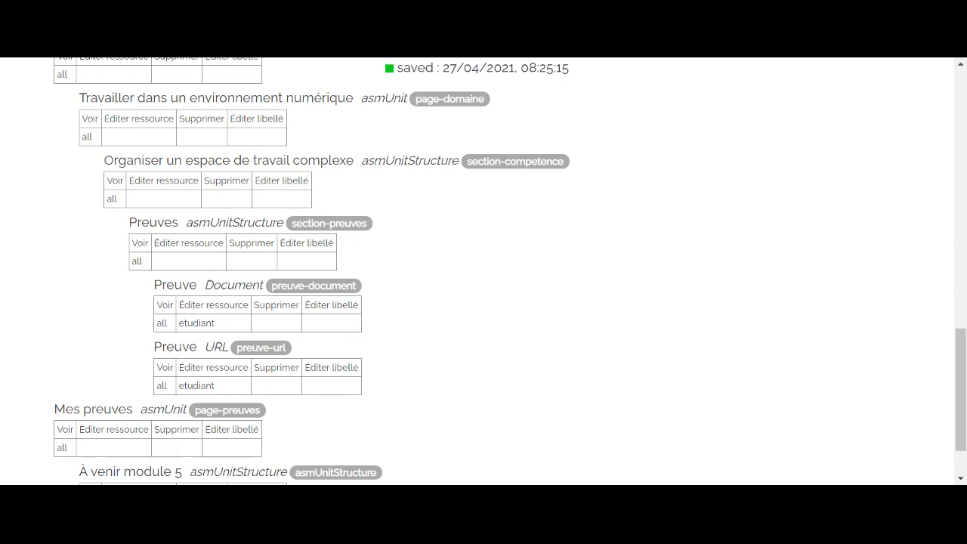
{"action": "scroll", "coordinate": [98, 264], "scroll_direction": "up", "scroll_amount": 10}
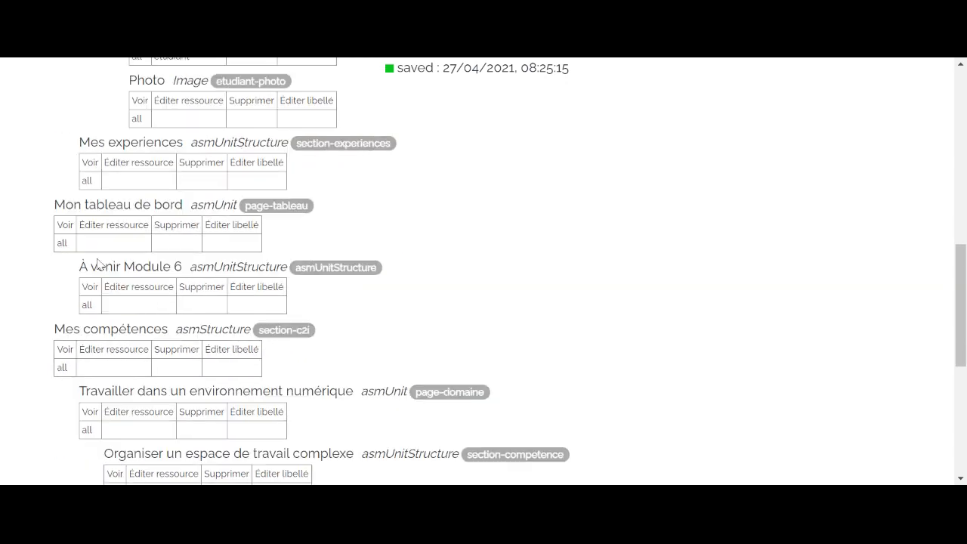
{"action": "scroll", "coordinate": [97, 264], "scroll_direction": "up", "scroll_amount": 5}
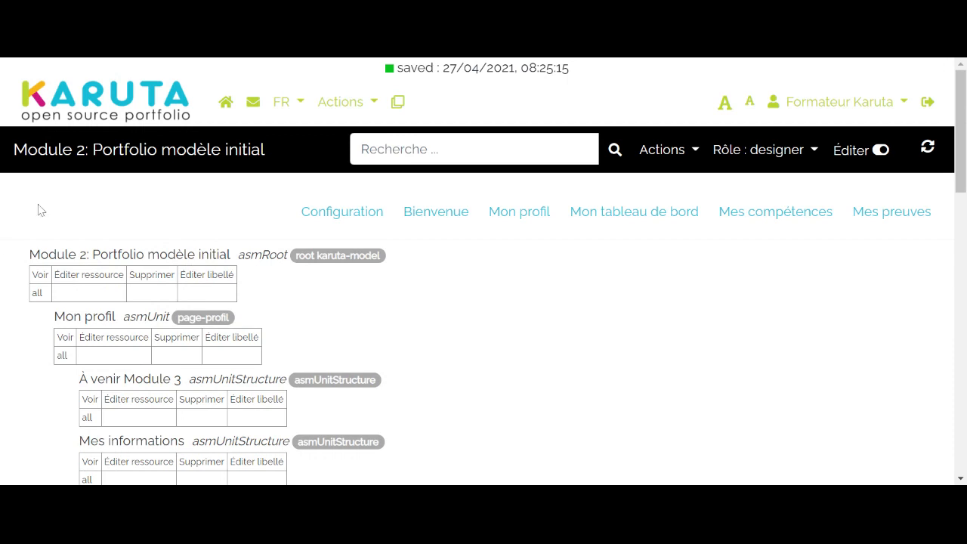
{"action": "mouse_move", "coordinate": [771, 225]}
{"action": "left_click", "coordinate": [790, 251]}
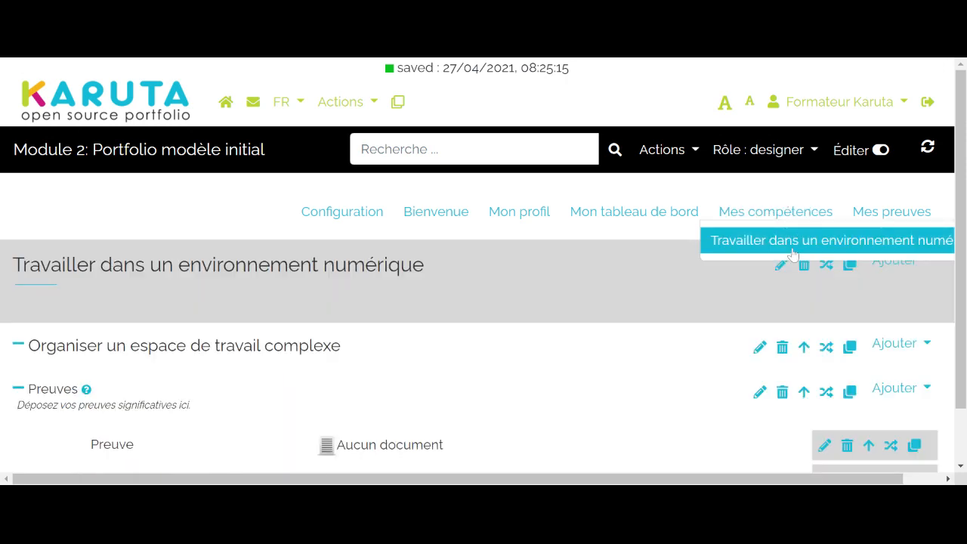
- Add a subsection to the "Organiser un espace de travail complexe" section
{"action": "scroll", "coordinate": [498, 253], "scroll_direction": "down", "scroll_amount": 1}
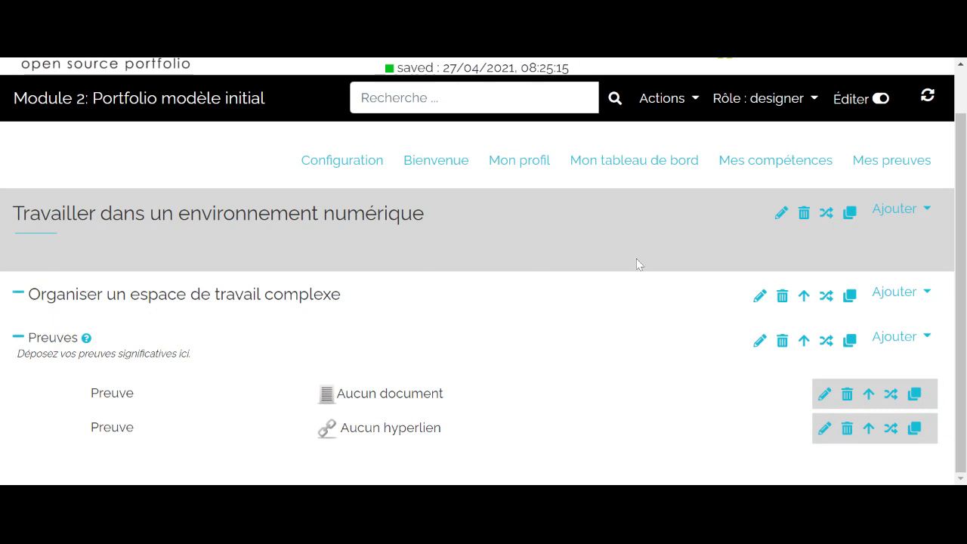
{"action": "left_click", "coordinate": [899, 292]}
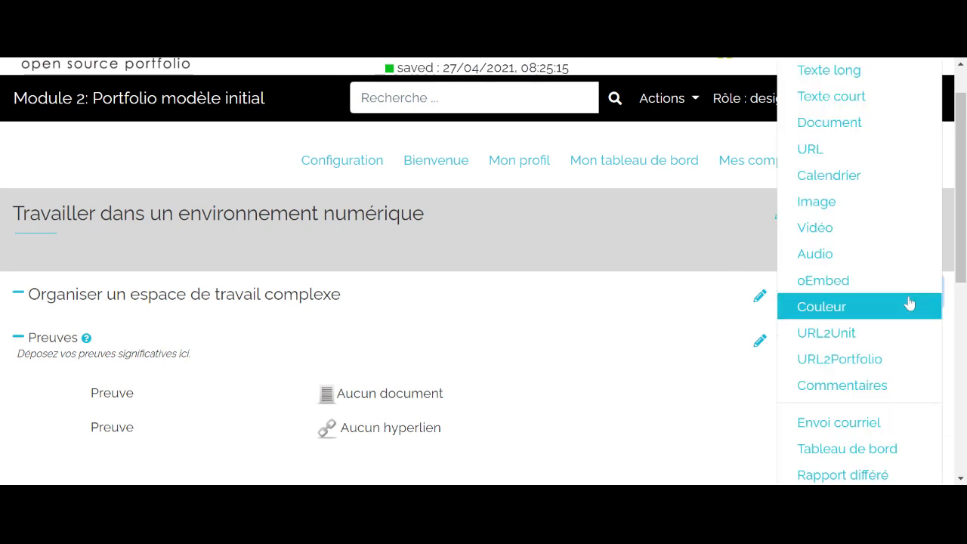
{"action": "scroll", "coordinate": [917, 200], "scroll_direction": "up", "scroll_amount": 1}
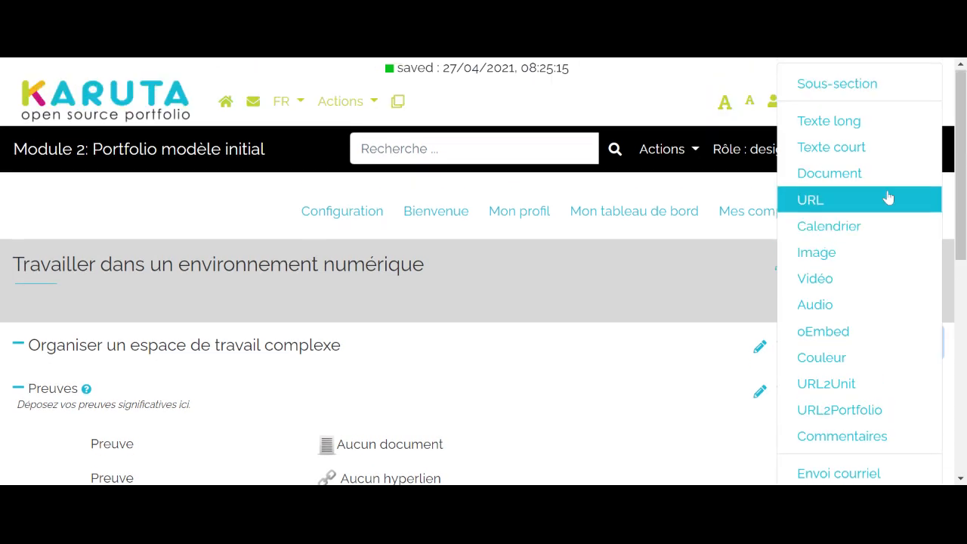
{"action": "left_click", "coordinate": [864, 96]}
{"action": "scroll", "coordinate": [3, 247], "scroll_direction": "down", "scroll_amount": 2}
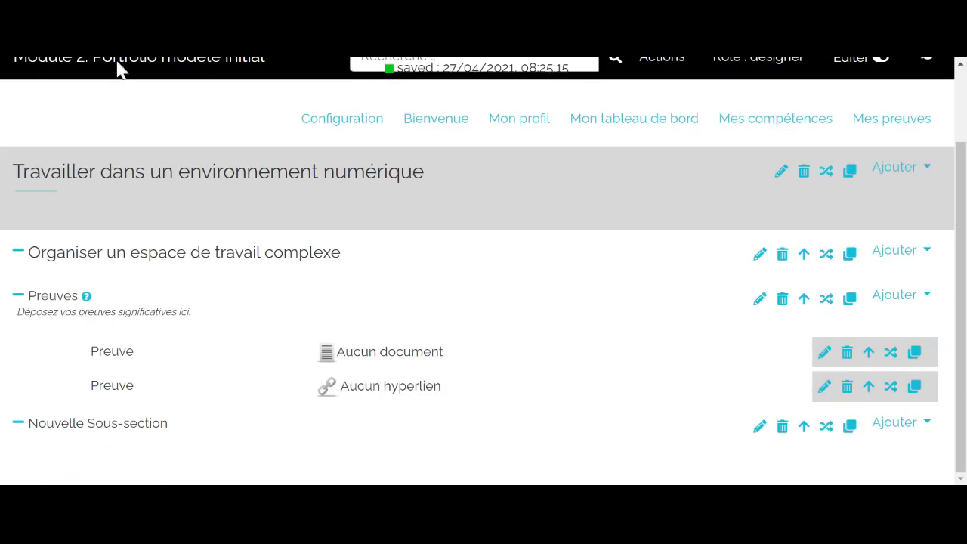
- Set the new subsection's label to "Discussion et auto-évaluation"
{"action": "left_click", "coordinate": [760, 439]}
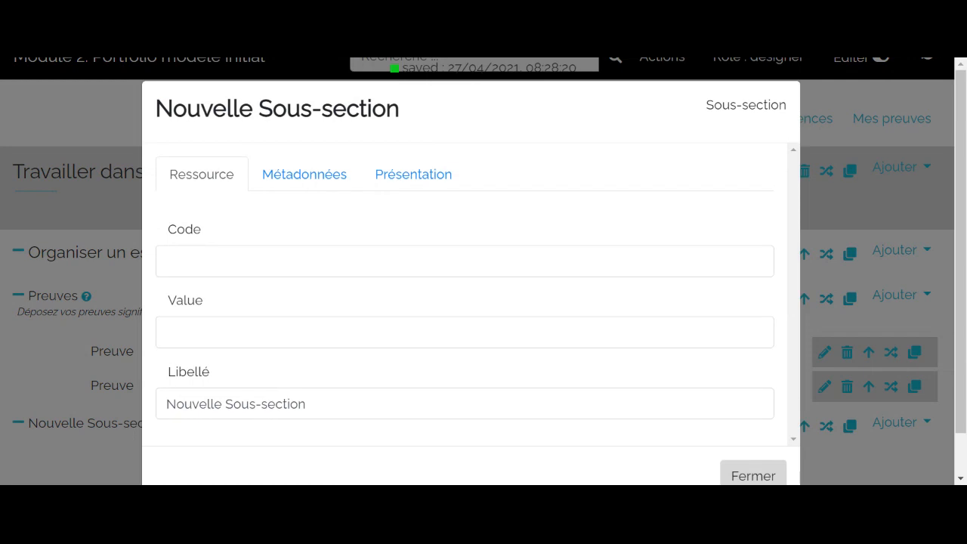
{"action": "key", "text": "BackSpace"}
{"action": "key", "text": "BackSpace"}
{"action": "key", "text": "BackSpace"}
{"action": "key", "text": "BackSpace"}
{"action": "key", "text": "BackSpace"}
{"action": "key", "text": "BackSpace"}
{"action": "key", "text": "BackSpace"}
{"action": "key", "text": "BackSpace"}
{"action": "key", "text": "BackSpace"}
{"action": "key", "text": "BackSpace"}
{"action": "key", "text": "BackSpace"}
{"action": "key", "text": "BackSpace"}
{"action": "key", "text": "BackSpace"}
{"action": "key", "text": "BackSpace"}
{"action": "key", "text": "BackSpace"}
{"action": "key", "text": "BackSpace"}
{"action": "key", "text": "BackSpace"}
{"action": "key", "text": "BackSpace"}
{"action": "key", "text": "BackSpace"}
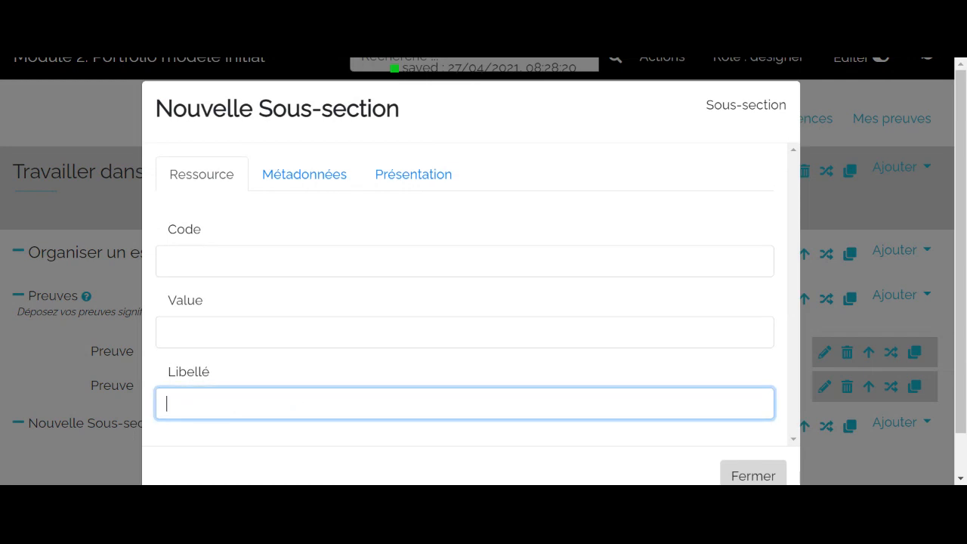
{"action": "type", "text": "Discussion et auto"}
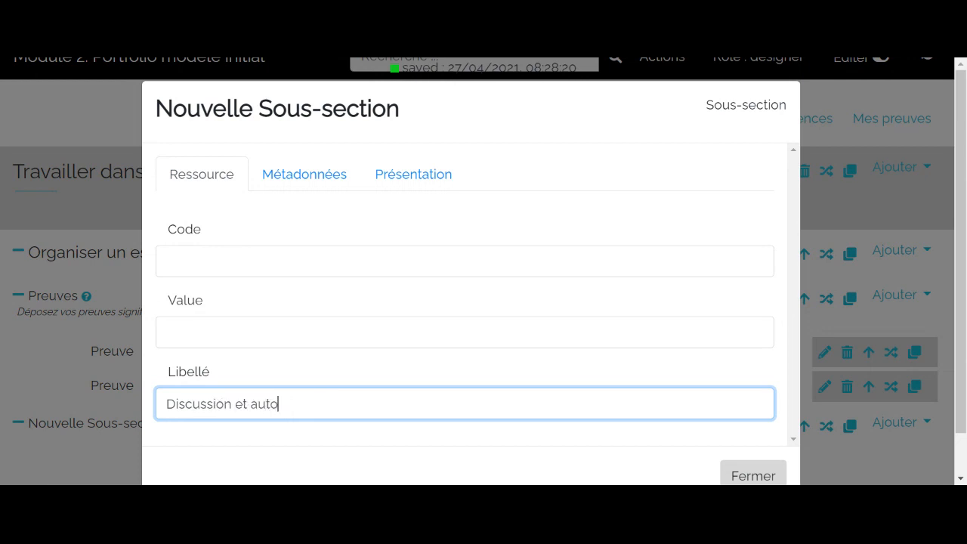
{"action": "type", "text": "-évaluation"}
- Set the subsection's semantic tag to section-discussion and close its properties
{"action": "left_click", "coordinate": [312, 179]}
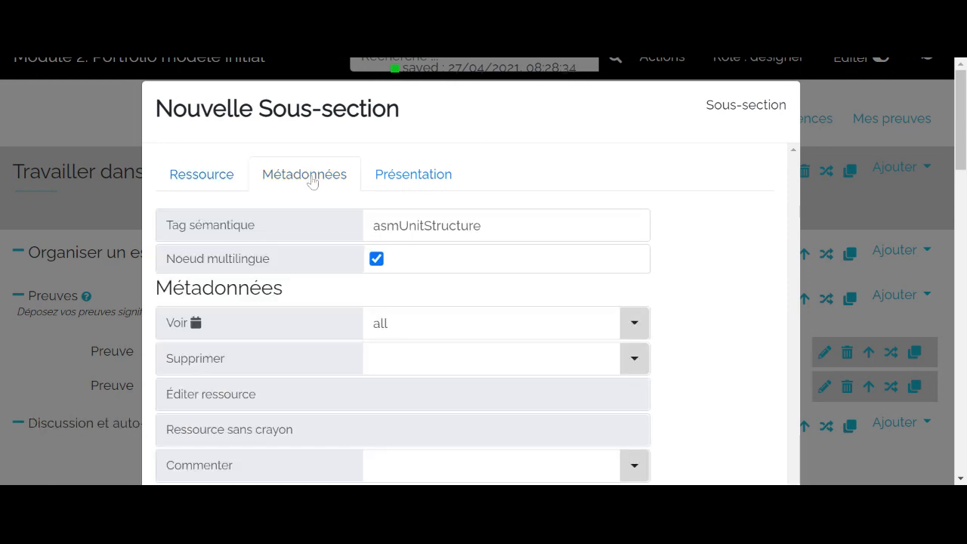
{"action": "key", "text": "BackSpace"}
{"action": "key", "text": "BackSpace"}
{"action": "key", "text": "BackSpace"}
{"action": "key", "text": "BackSpace"}
{"action": "key", "text": "BackSpace"}
{"action": "key", "text": "BackSpace"}
{"action": "key", "text": "BackSpace"}
{"action": "key", "text": "BackSpace"}
{"action": "key", "text": "BackSpace"}
{"action": "key", "text": "BackSpace"}
{"action": "key", "text": "BackSpace"}
{"action": "key", "text": "BackSpace"}
{"action": "key", "text": "BackSpace"}
{"action": "key", "text": "BackSpace"}
{"action": "key", "text": "BackSpace"}
{"action": "key", "text": "BackSpace"}
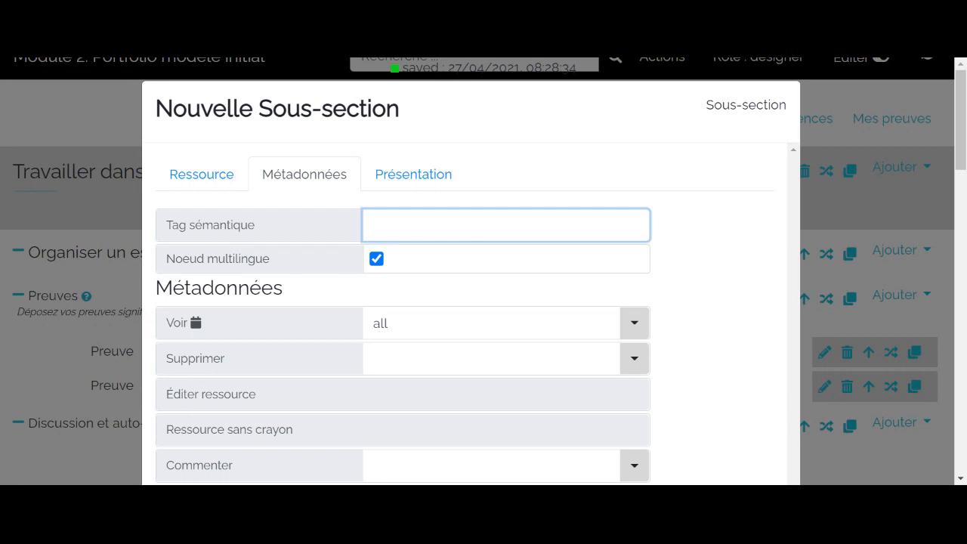
{"action": "type", "text": "section-discussion"}
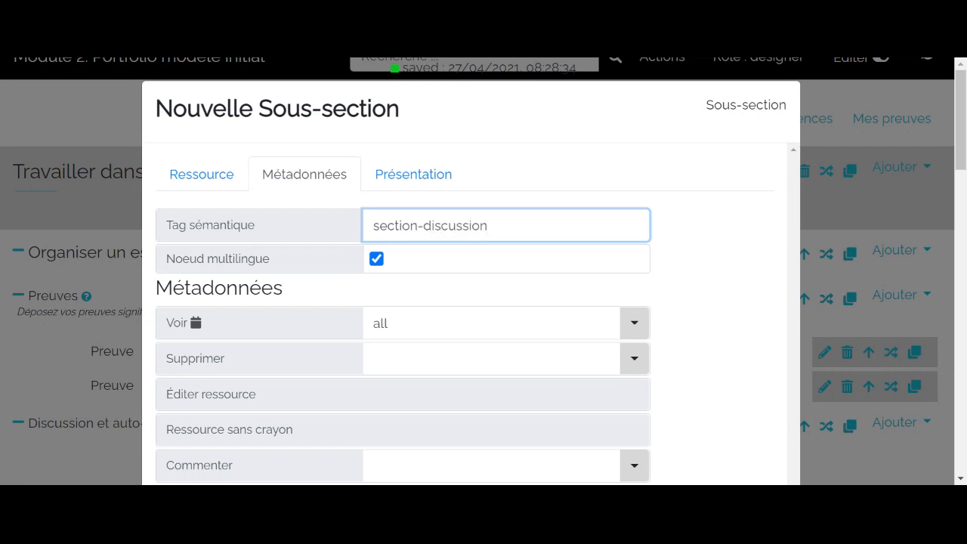
{"action": "left_click", "coordinate": [753, 317]}
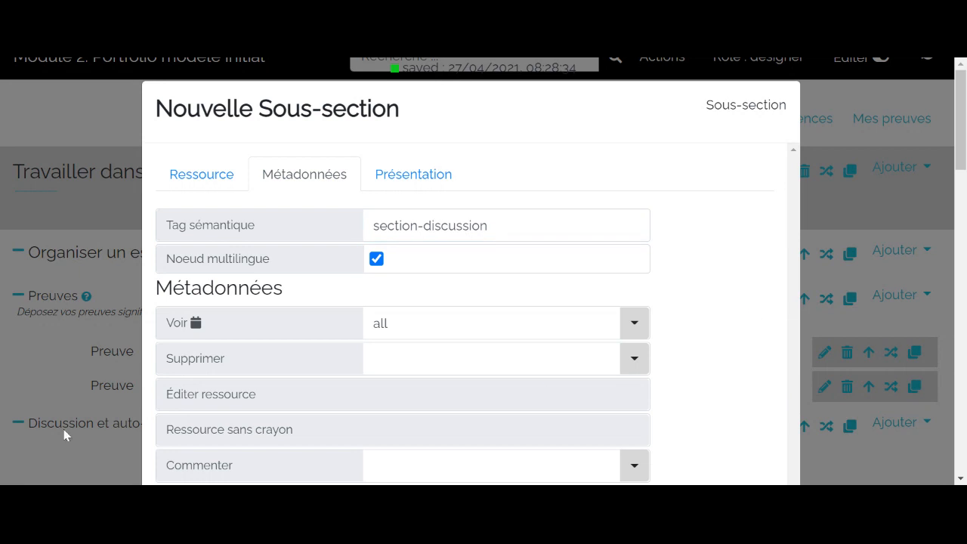
{"action": "left_click", "coordinate": [15, 395]}
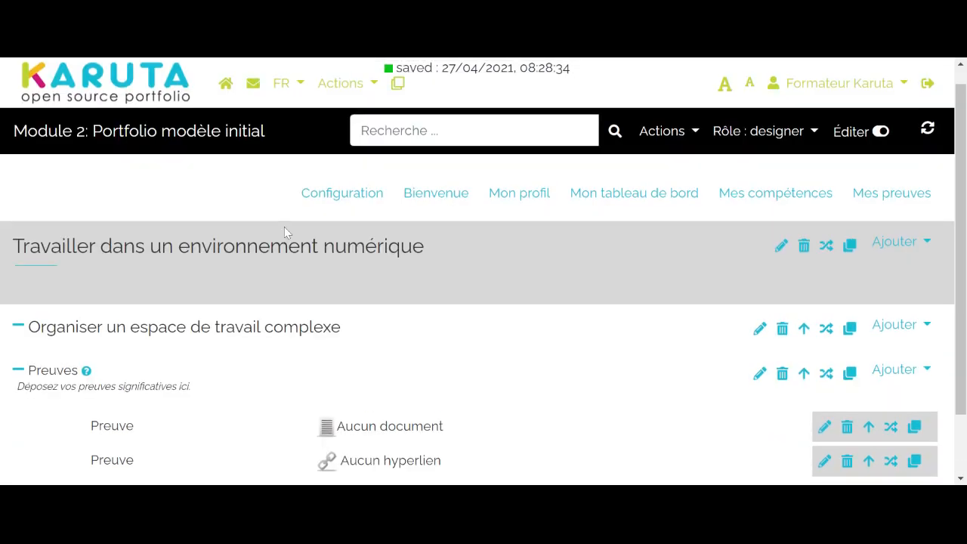
- Add a Texte long resource to the "Discussion et auto-évaluation" subsection
{"action": "scroll", "coordinate": [287, 234], "scroll_direction": "down", "scroll_amount": 1}
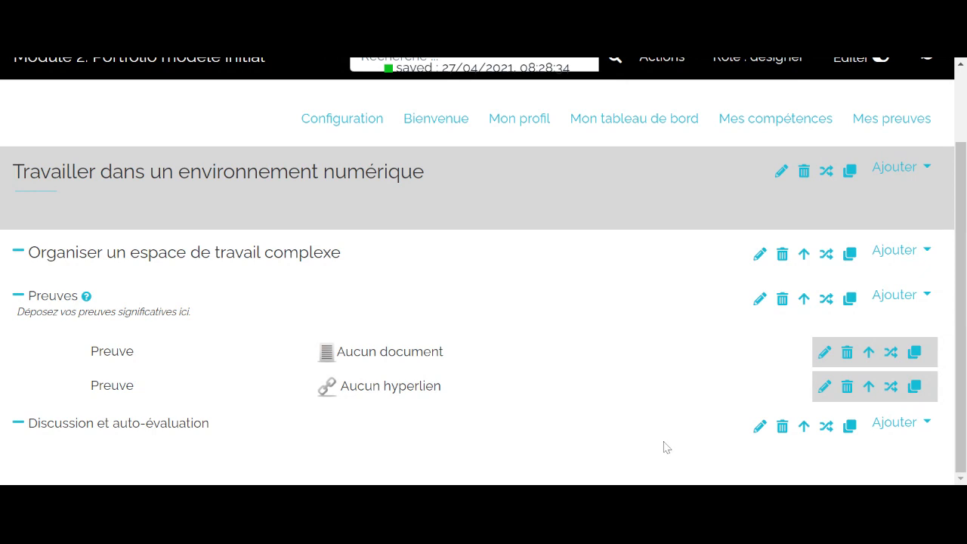
{"action": "left_click", "coordinate": [914, 424]}
{"action": "scroll", "coordinate": [896, 302], "scroll_direction": "up", "scroll_amount": 1}
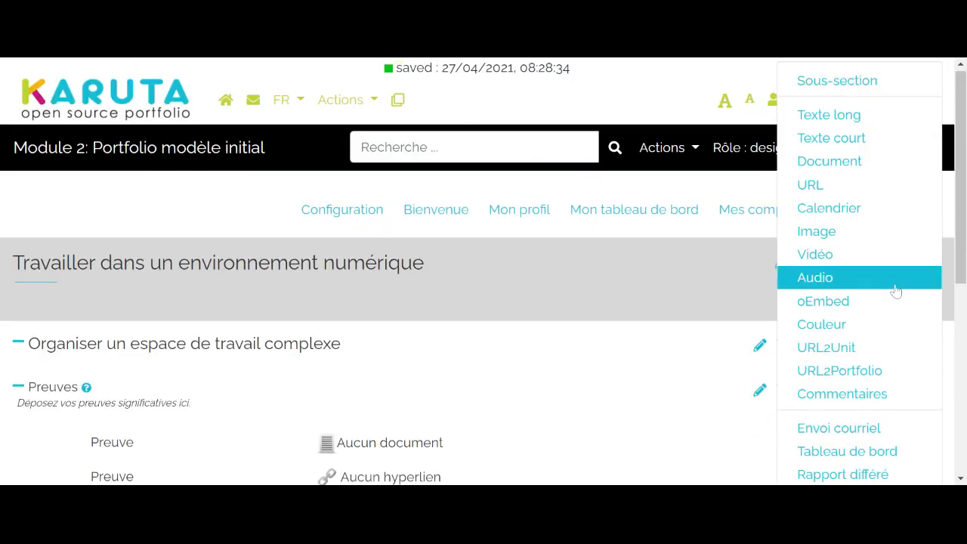
{"action": "left_click", "coordinate": [882, 127]}
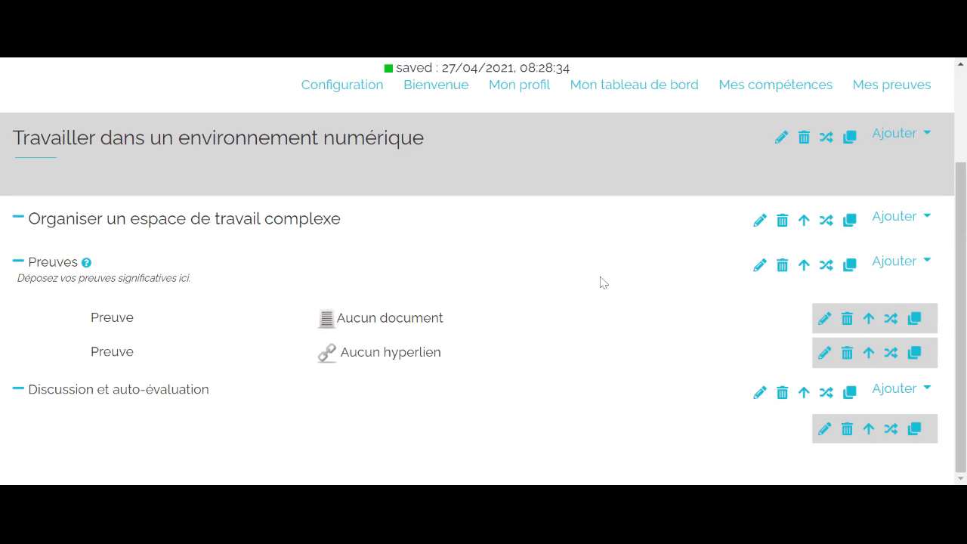
- Open the new long text resource for editing and set its label to "Discussion"
{"action": "left_click", "coordinate": [829, 432]}
{"action": "scroll", "coordinate": [468, 264], "scroll_direction": "down", "scroll_amount": 5}
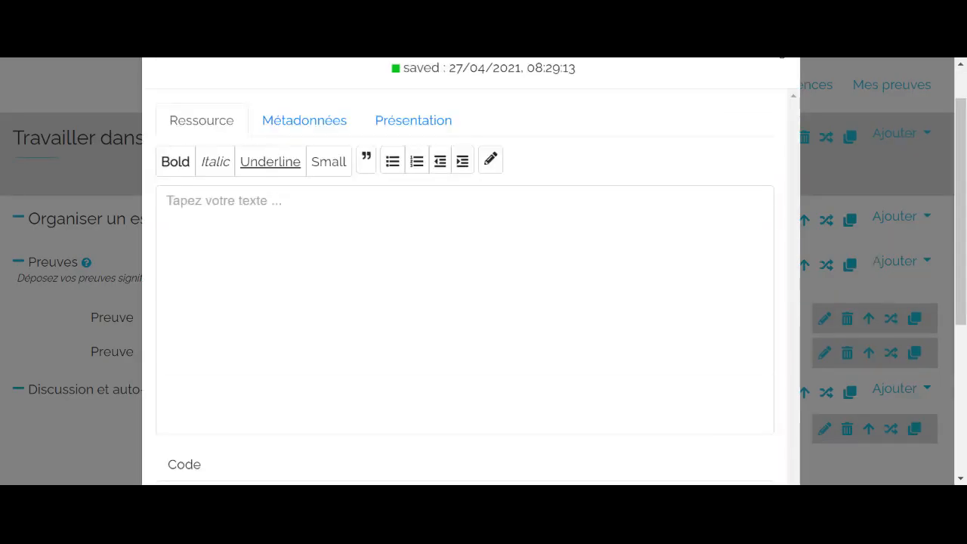
{"action": "left_click", "coordinate": [464, 361]}
{"action": "type", "text": "Discussion"}
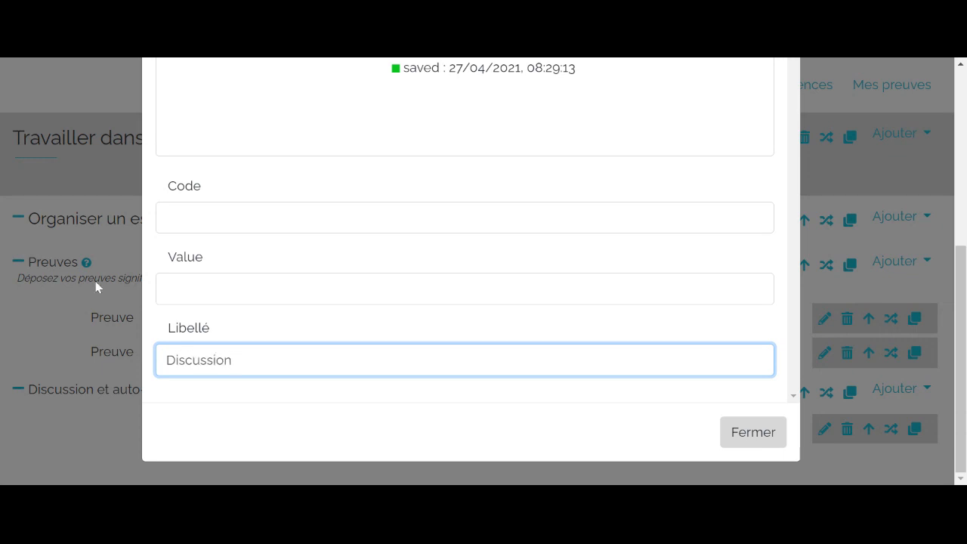
- Set the Discussion resource's semantic tag to discussion-etudiant
{"action": "scroll", "coordinate": [98, 285], "scroll_direction": "up", "scroll_amount": 5}
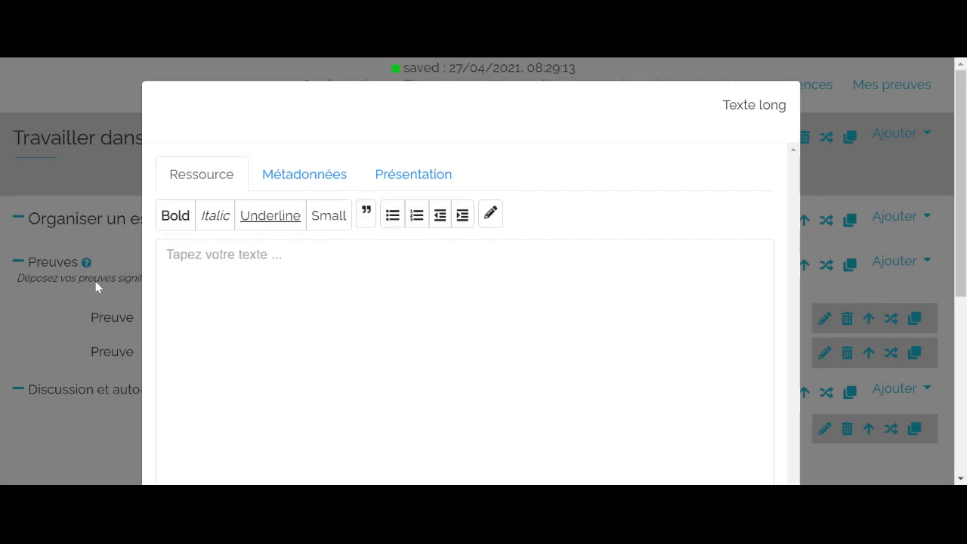
{"action": "left_click", "coordinate": [318, 175]}
{"action": "left_click", "coordinate": [433, 226]}
{"action": "key", "text": "BackSpace"}
{"action": "key", "text": "BackSpace"}
{"action": "key", "text": "BackSpace"}
{"action": "key", "text": "BackSpace"}
{"action": "key", "text": "BackSpace"}
{"action": "key", "text": "BackSpace"}
{"action": "key", "text": "BackSpace"}
{"action": "key", "text": "BackSpace"}
{"action": "key", "text": "BackSpace"}
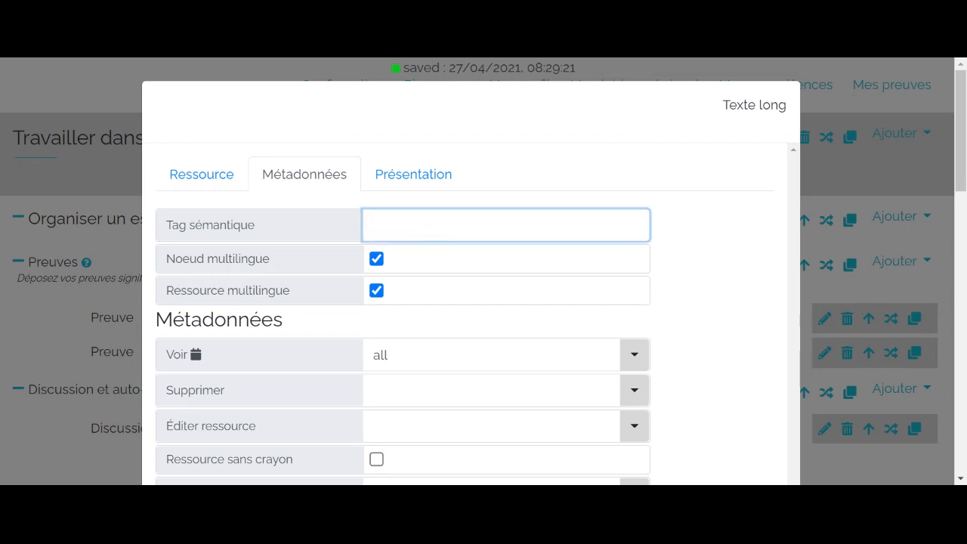
{"action": "type", "text": "du"}
{"action": "type", "text": "scussion-"}
{"action": "type", "text": "e"}
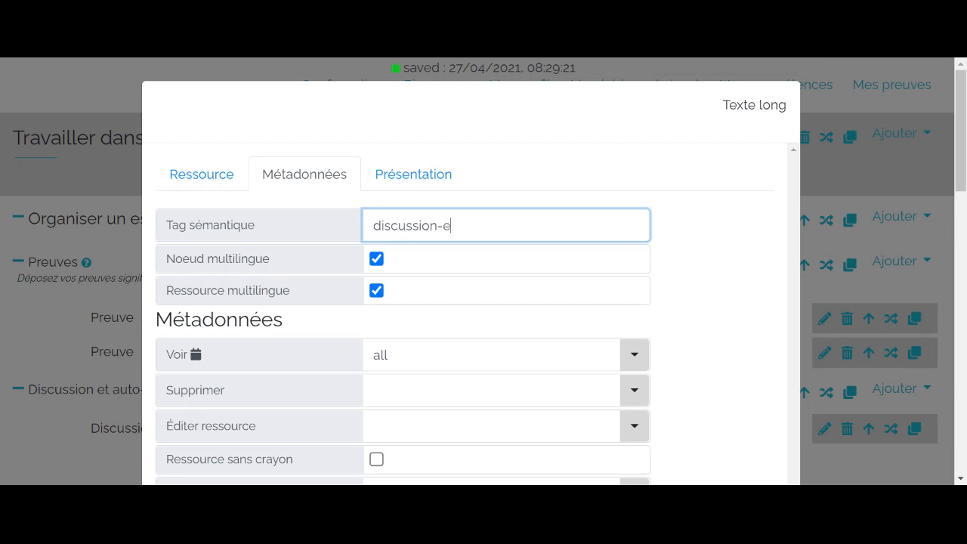
{"action": "type", "text": "tudian"}
{"action": "type", "text": "t"}
- Grant the etudiant role the Éditer ressource right on the Discussion resource and close its properties
{"action": "scroll", "coordinate": [451, 287], "scroll_direction": "down", "scroll_amount": 1}
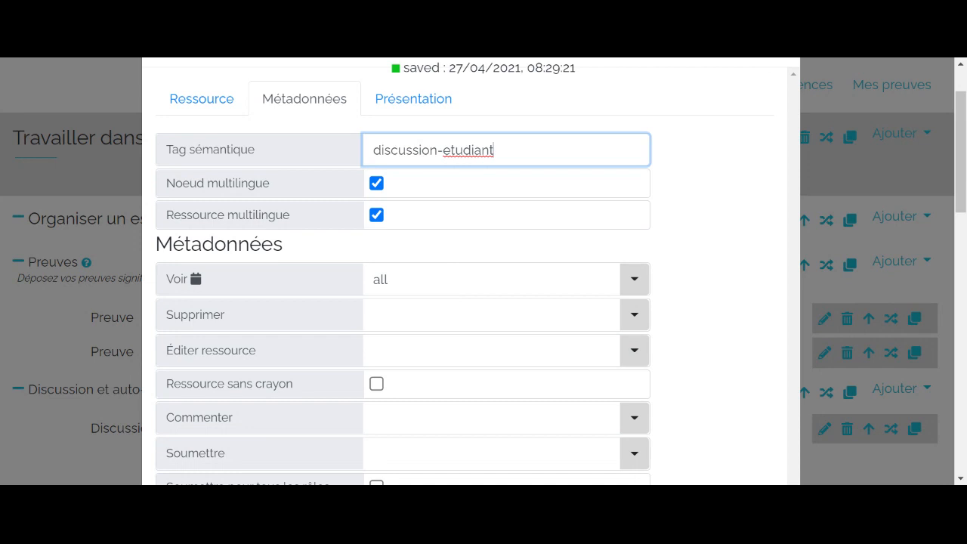
{"action": "left_click", "coordinate": [468, 351]}
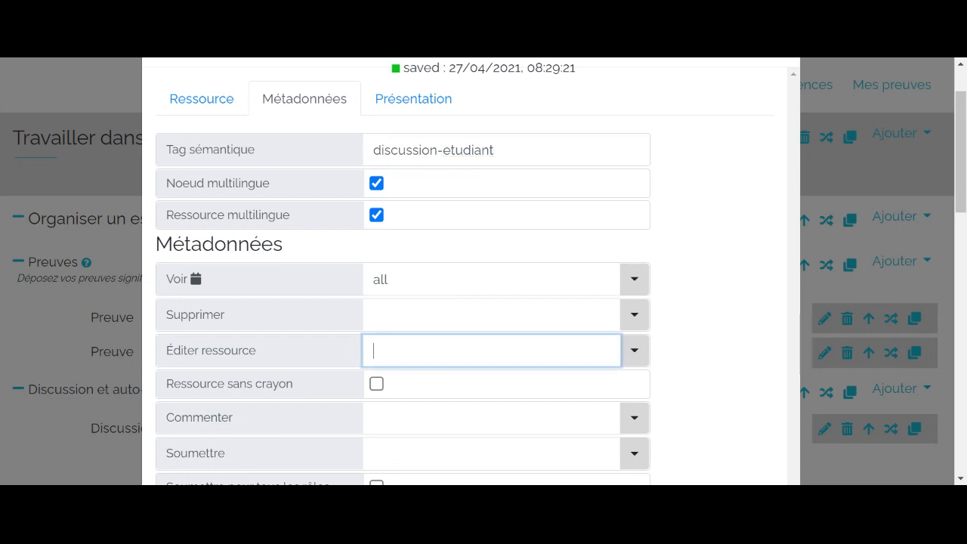
{"action": "type", "text": "etudiant"}
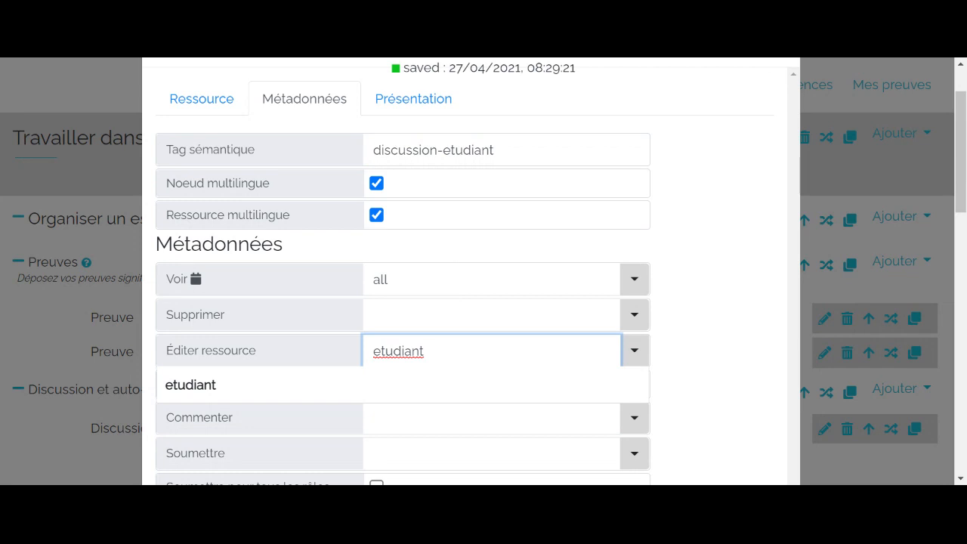
{"action": "scroll", "coordinate": [761, 342], "scroll_direction": "down", "scroll_amount": 1}
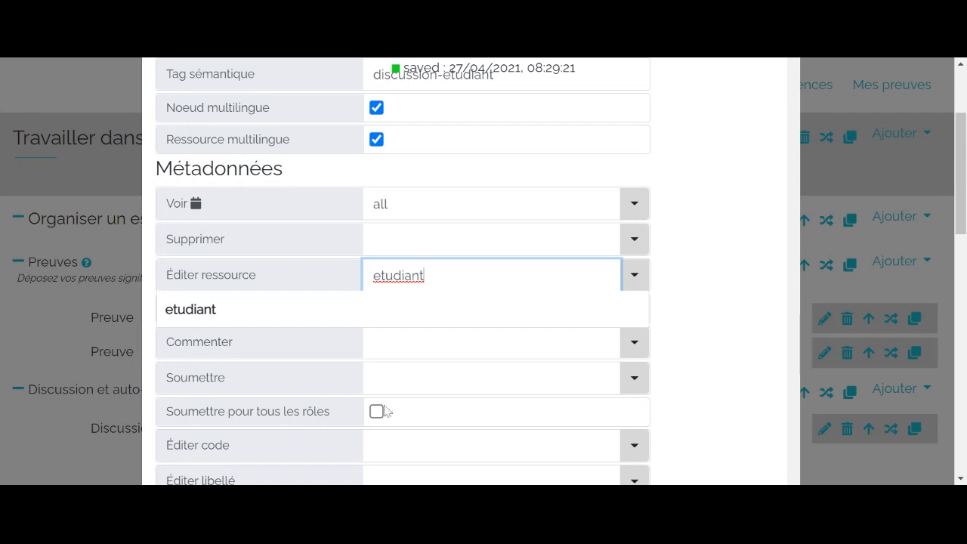
{"action": "left_click", "coordinate": [30, 335]}
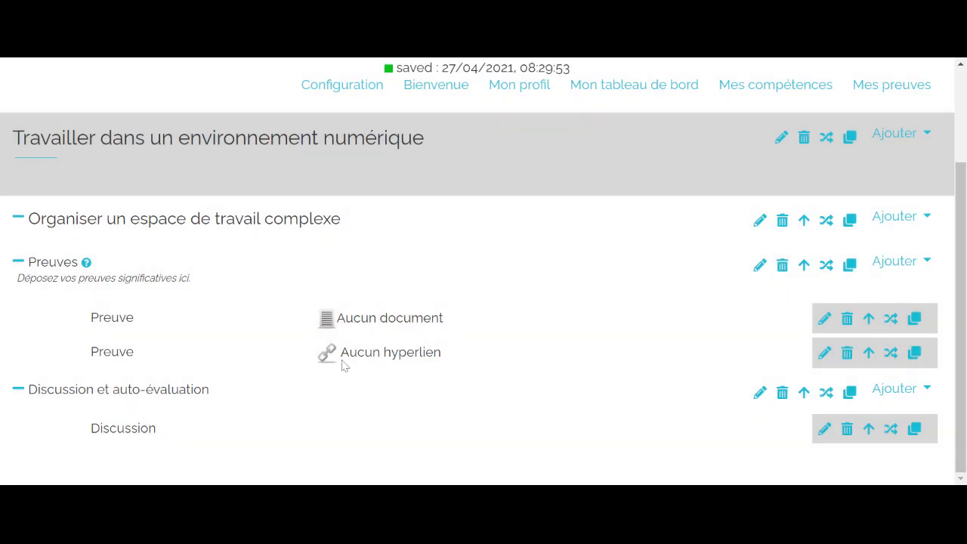
- Enter "Entrez votre discussion ici ...." as the content of the Discussion resource and close its editor
{"action": "left_click", "coordinate": [824, 428]}
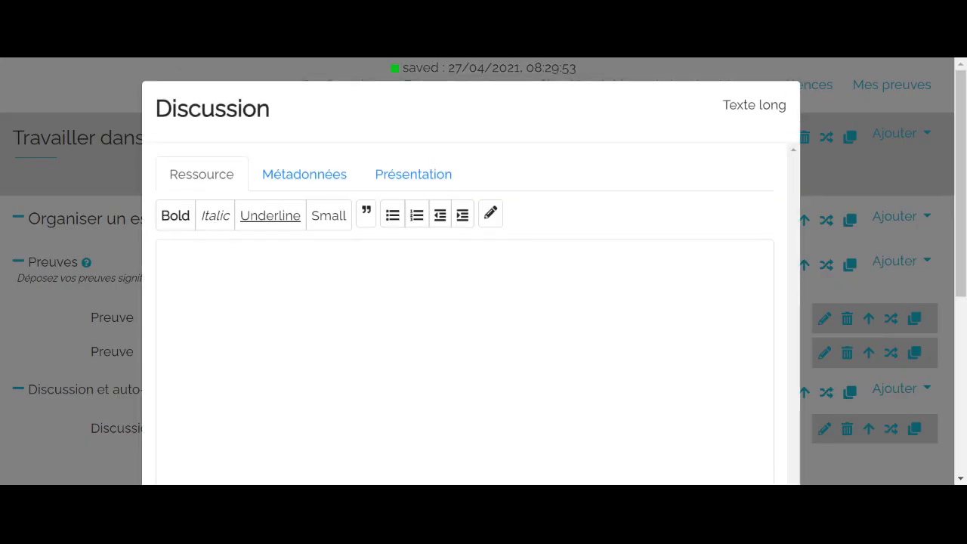
{"action": "type", "text": "Entrez v"}
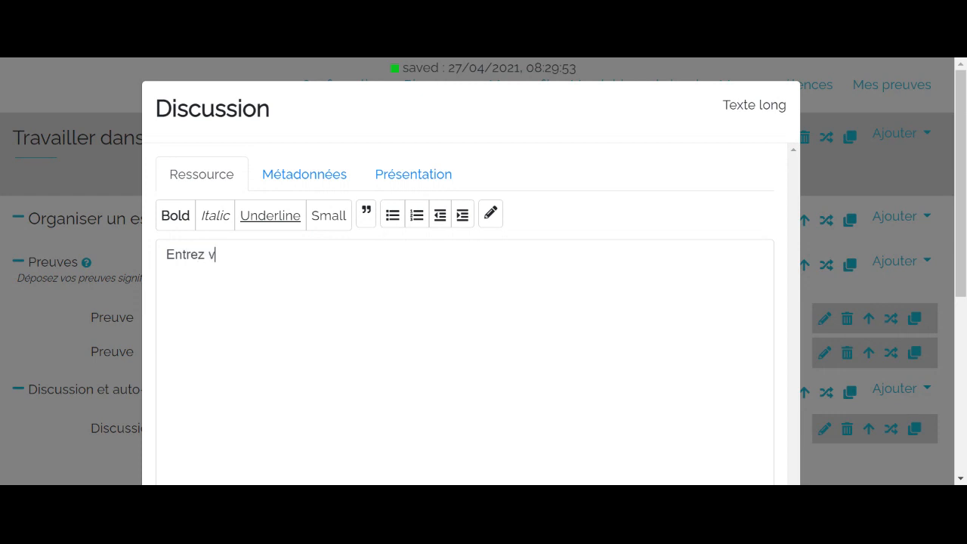
{"action": "type", "text": "otre discussion ici ...."}
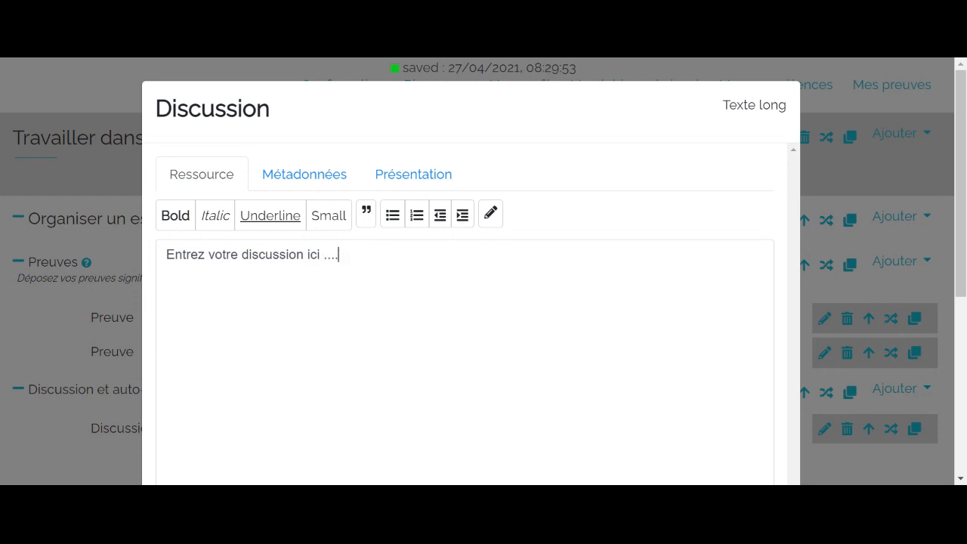
{"action": "left_click", "coordinate": [38, 363]}
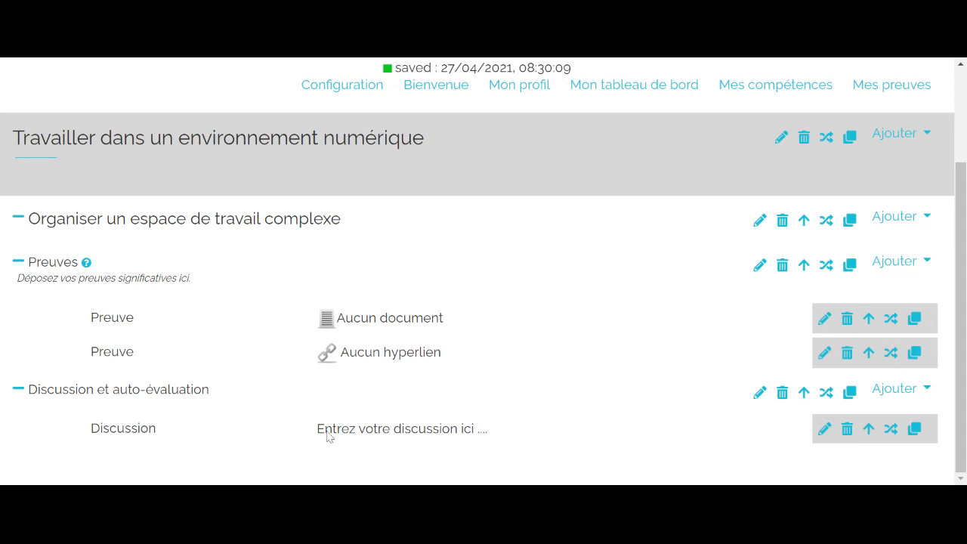
- Add a Texte court resource to the "Discussion et auto-évaluation" subsection
{"action": "left_click", "coordinate": [921, 397]}
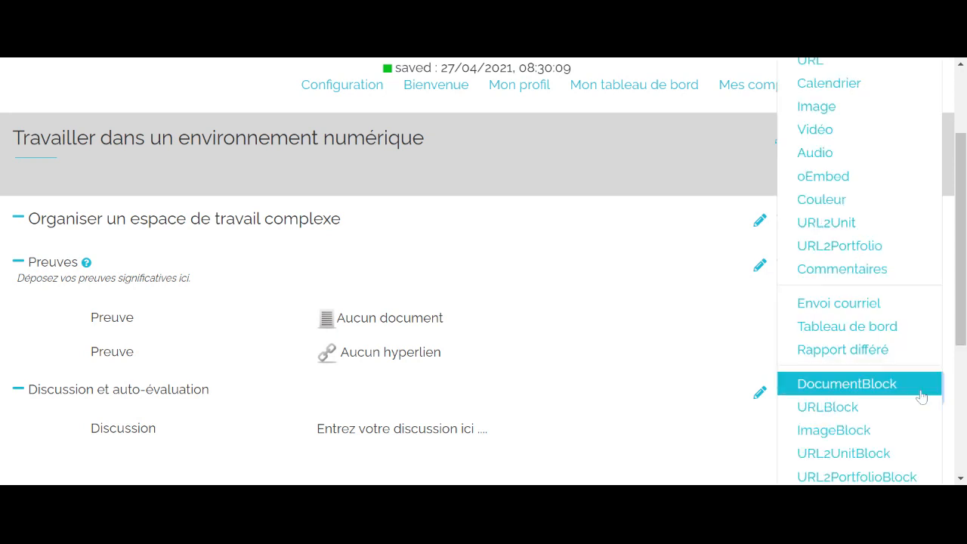
{"action": "scroll", "coordinate": [921, 395], "scroll_direction": "up", "scroll_amount": 2}
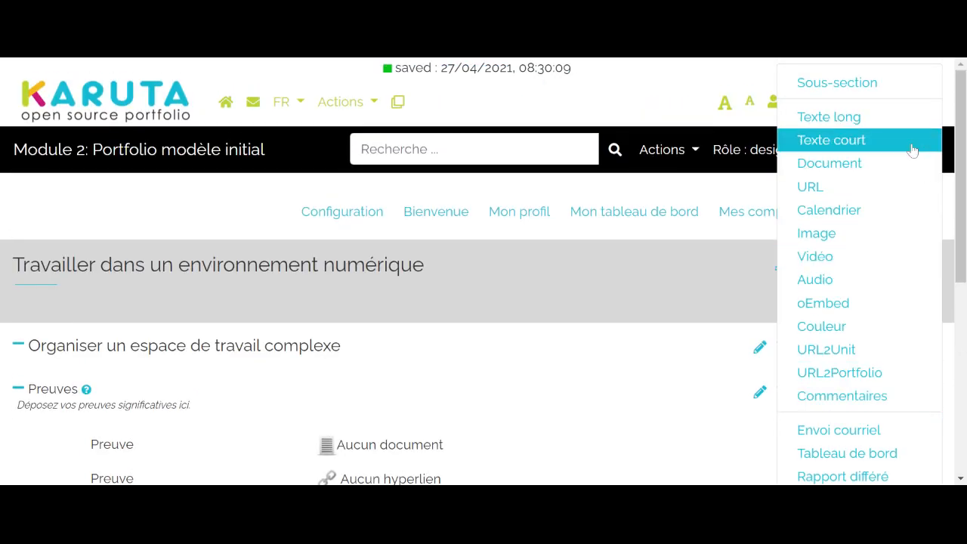
{"action": "left_click", "coordinate": [911, 149]}
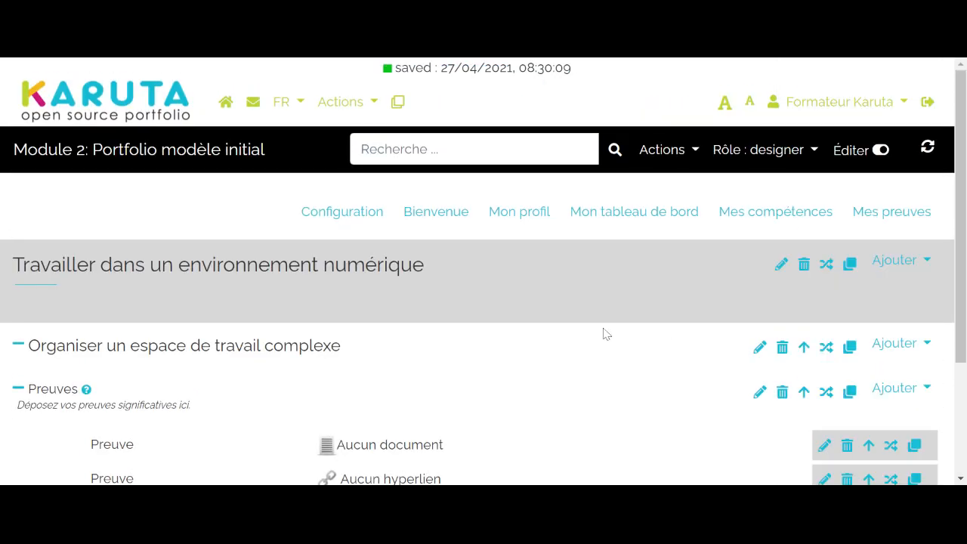
- Open the new short text resource for editing and set its label to "Auto-évaluation"
{"action": "scroll", "coordinate": [557, 350], "scroll_direction": "down", "scroll_amount": 2}
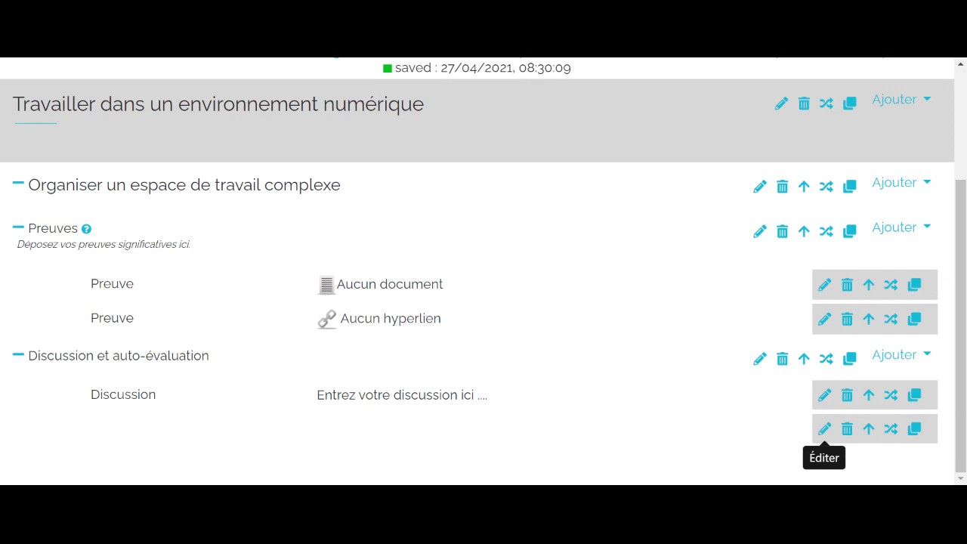
{"action": "left_click", "coordinate": [822, 428]}
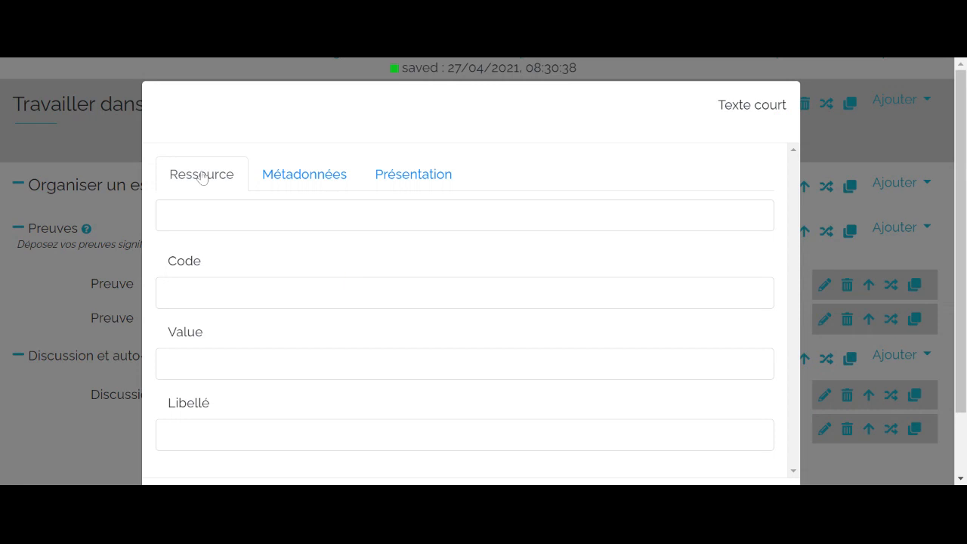
{"action": "scroll", "coordinate": [353, 481], "scroll_direction": "down", "scroll_amount": 1}
{"action": "left_click", "coordinate": [332, 360]}
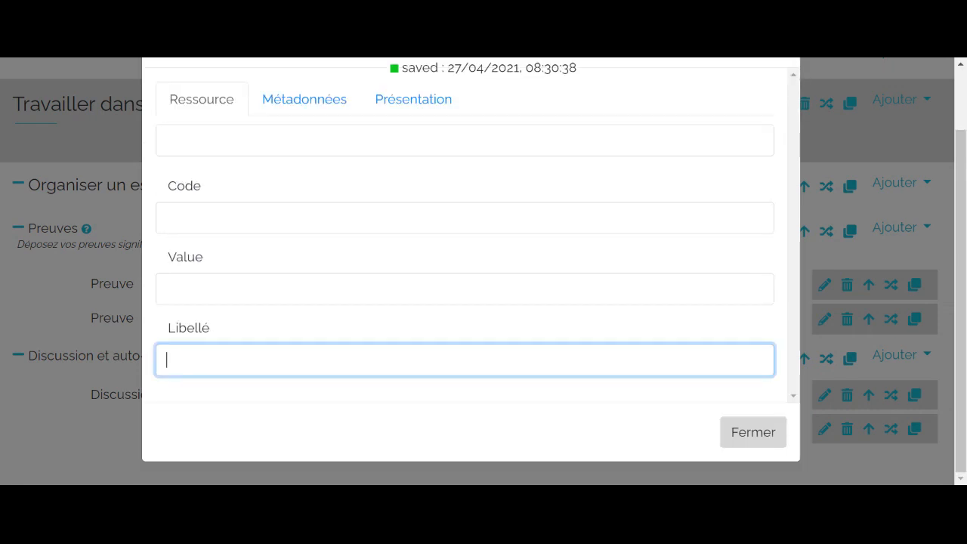
{"action": "type", "text": "Auto-évaluatin"}
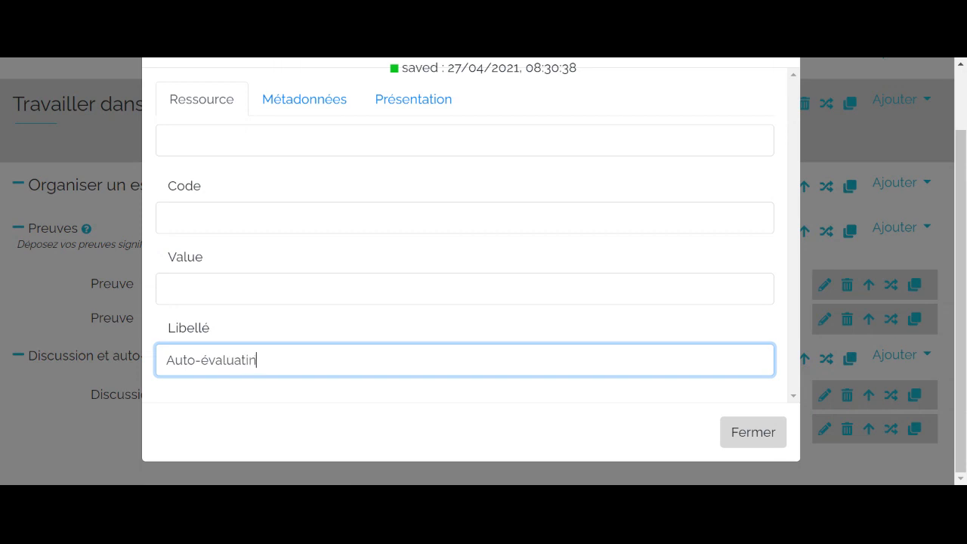
{"action": "key", "text": "BackSpace"}
{"action": "type", "text": "on"}
- Set the Auto-évaluation resource's semantic tag to evaluation-etudiant
{"action": "scroll", "coordinate": [59, 420], "scroll_direction": "up", "scroll_amount": 1}
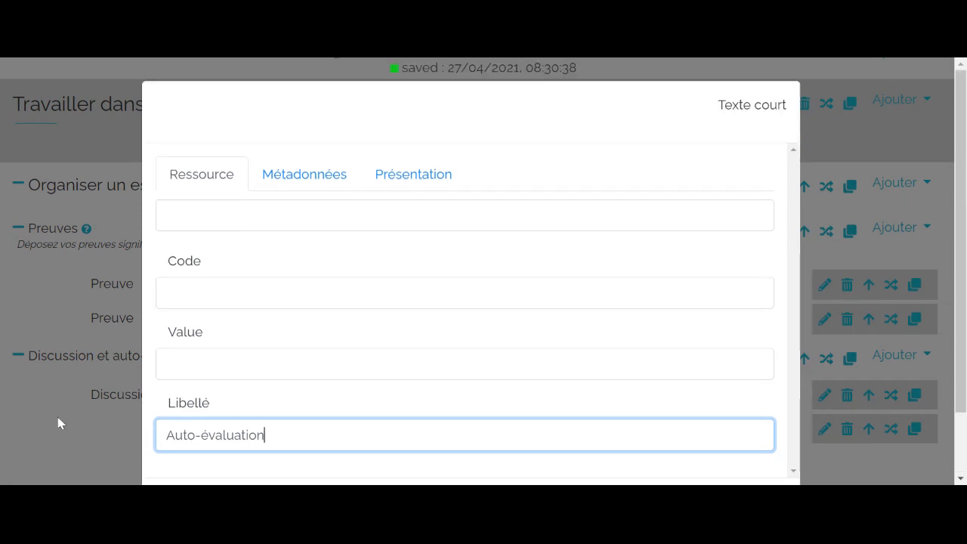
{"action": "left_click", "coordinate": [324, 181]}
{"action": "left_click", "coordinate": [423, 228]}
{"action": "key", "text": "BackSpace"}
{"action": "key", "text": "BackSpace"}
{"action": "key", "text": "BackSpace"}
{"action": "key", "text": "BackSpace"}
{"action": "key", "text": "BackSpace"}
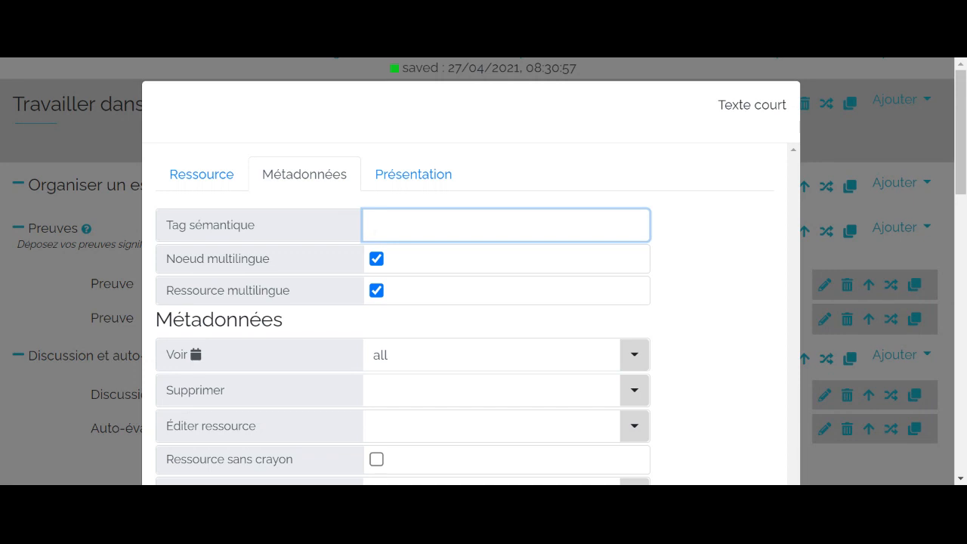
{"action": "type", "text": "evaluation-etu"}
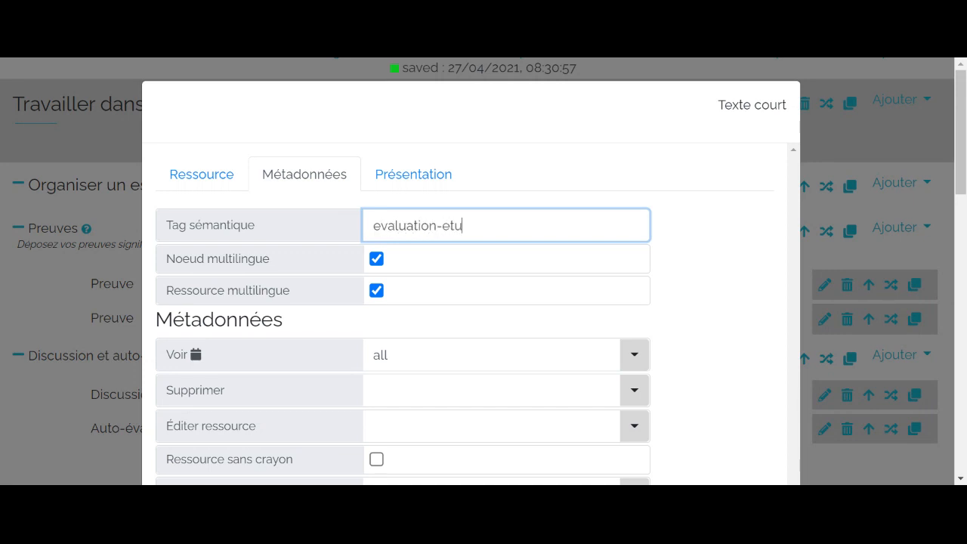
{"action": "type", "text": "diant"}
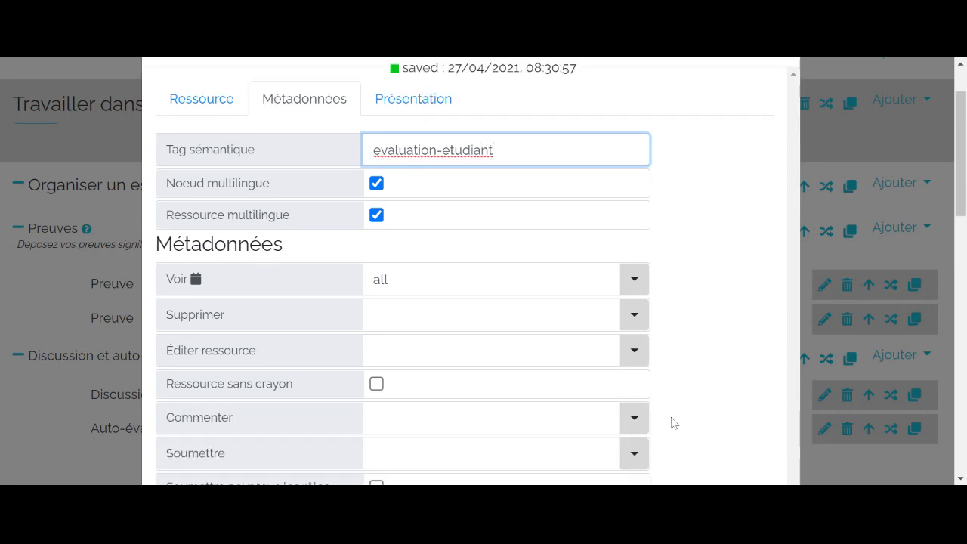
- Grant the etudiant role the Éditer ressource right on the Auto-évaluation resource
{"action": "scroll", "coordinate": [687, 432], "scroll_direction": "down", "scroll_amount": 1}
{"action": "left_click", "coordinate": [559, 350]}
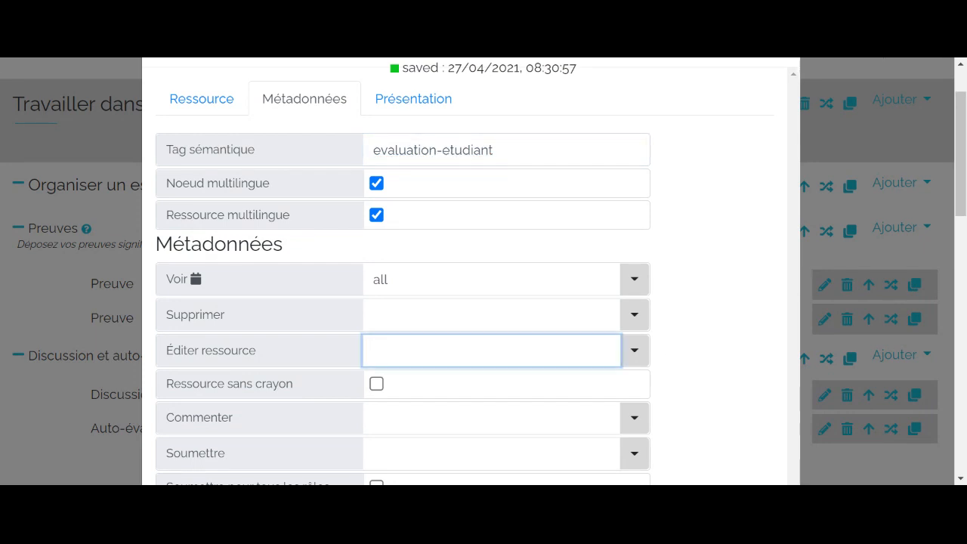
{"action": "left_click", "coordinate": [639, 354]}
{"action": "left_click", "coordinate": [640, 354]}
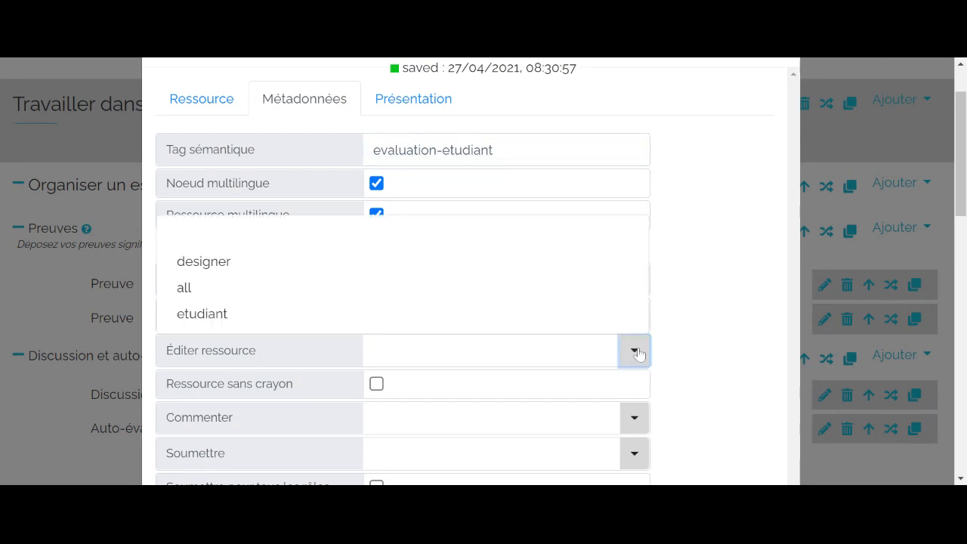
{"action": "left_click", "coordinate": [313, 325]}
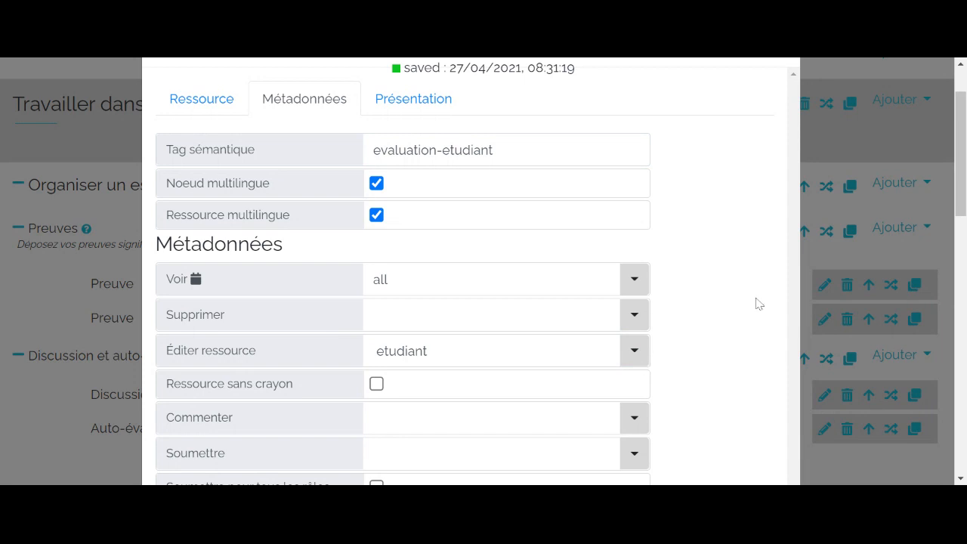
- Grant the etudiant role the Soumettre right on the Auto-évaluation resource and close its properties
{"action": "scroll", "coordinate": [746, 299], "scroll_direction": "down", "scroll_amount": 3}
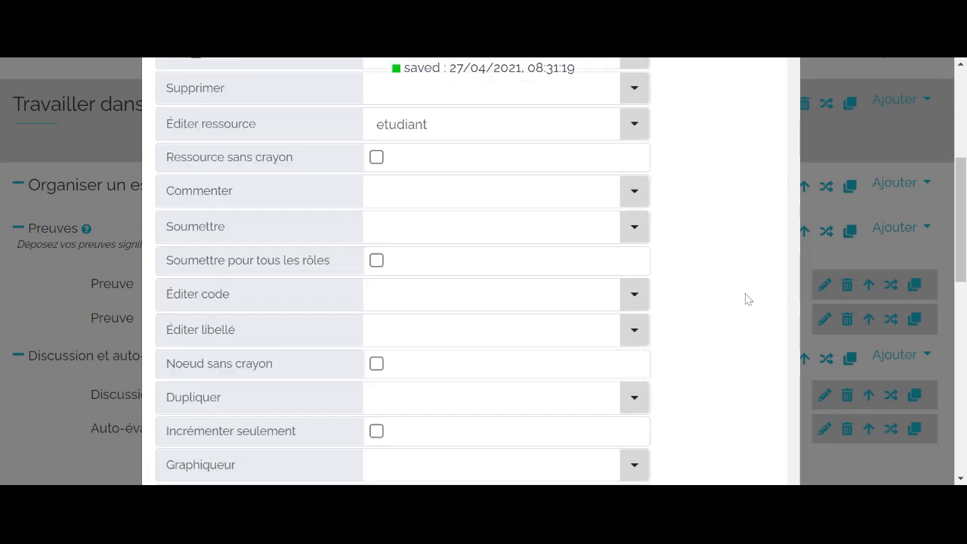
{"action": "scroll", "coordinate": [746, 299], "scroll_direction": "down", "scroll_amount": 1}
{"action": "scroll", "coordinate": [745, 299], "scroll_direction": "up", "scroll_amount": 2}
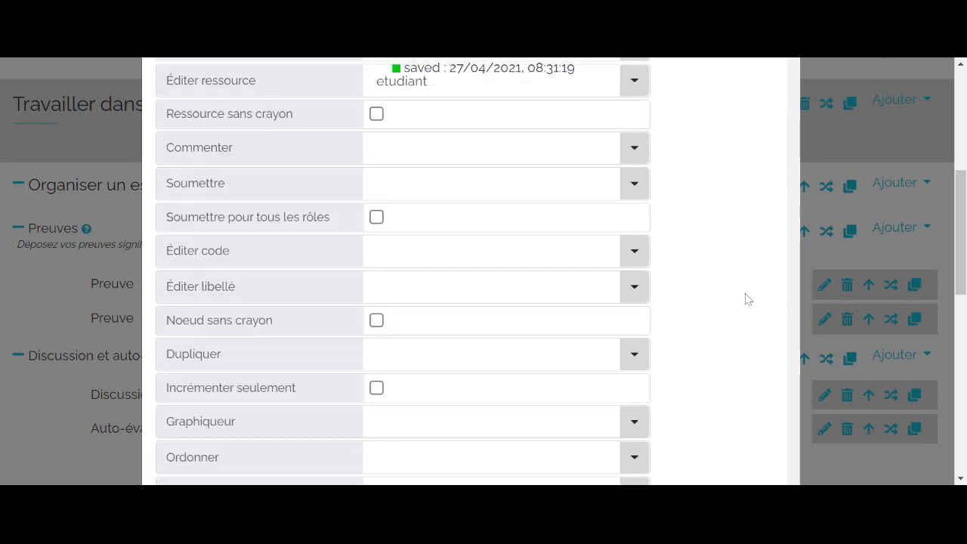
{"action": "scroll", "coordinate": [288, 288], "scroll_direction": "down", "scroll_amount": 1}
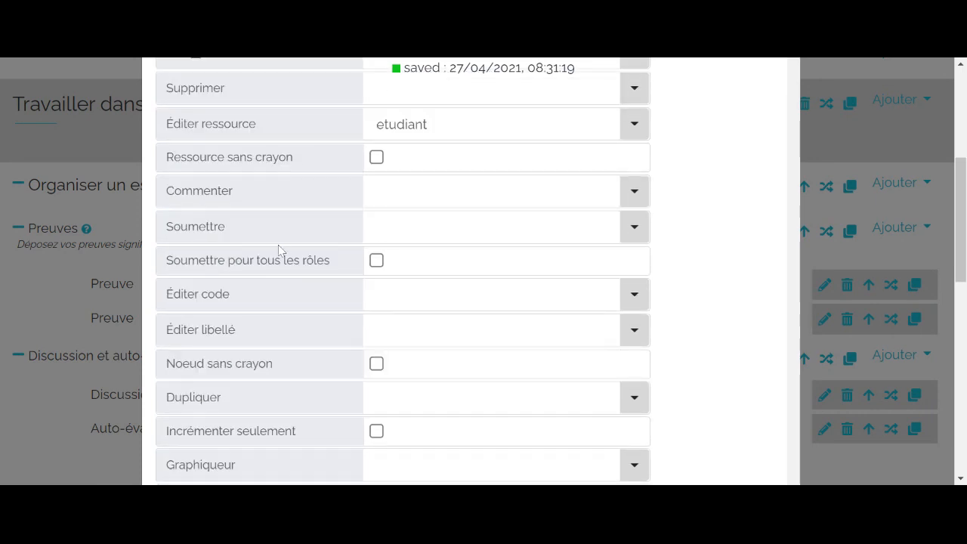
{"action": "scroll", "coordinate": [278, 250], "scroll_direction": "up", "scroll_amount": 1}
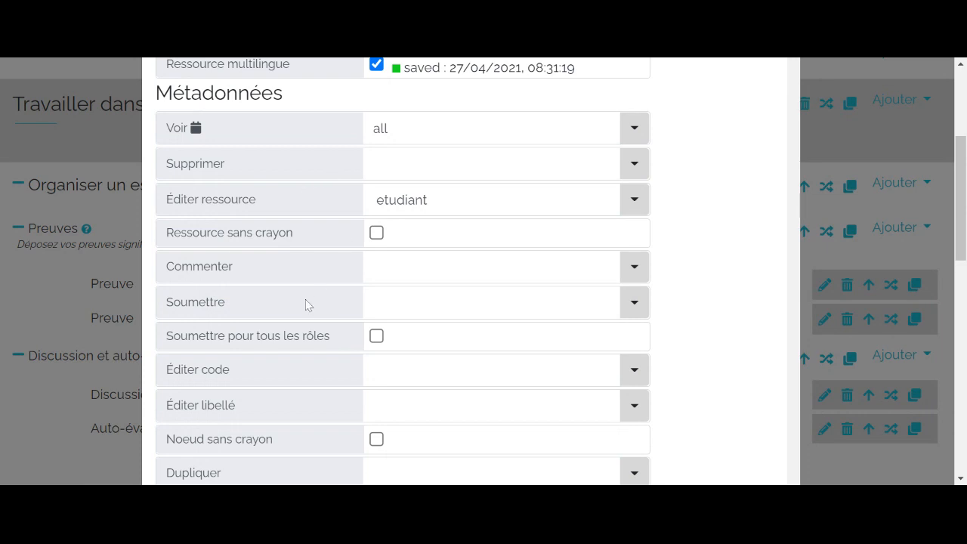
{"action": "left_click", "coordinate": [385, 302]}
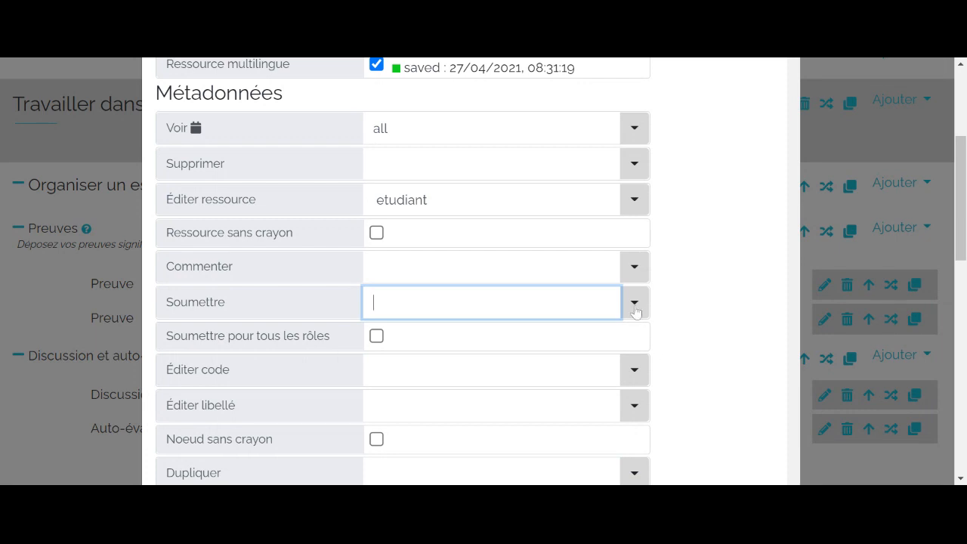
{"action": "left_click", "coordinate": [634, 302]}
{"action": "left_click", "coordinate": [352, 428]}
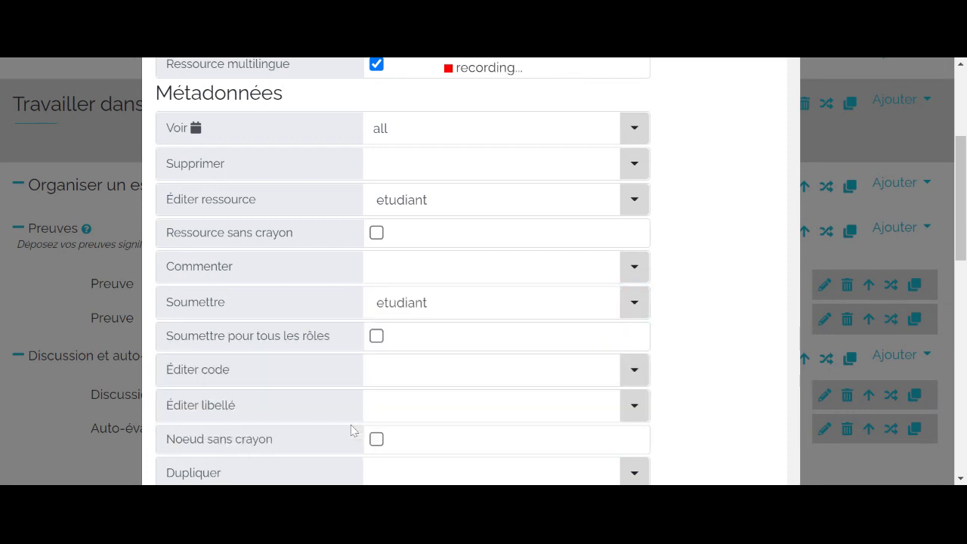
{"action": "left_click", "coordinate": [35, 297]}
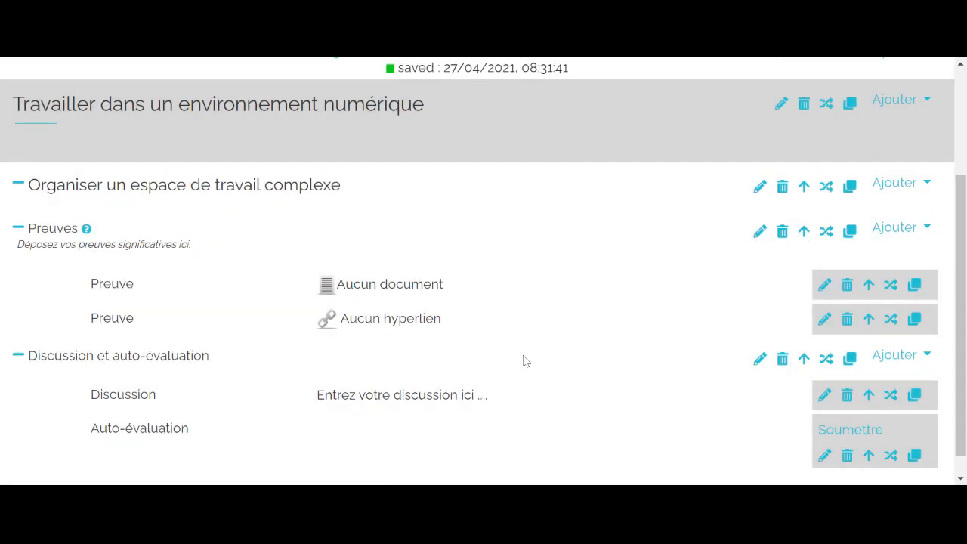
- Check the discussion and self-evaluation subsection in the etudiant role and return to the designer role
{"action": "scroll", "coordinate": [548, 375], "scroll_direction": "down", "scroll_amount": 1}
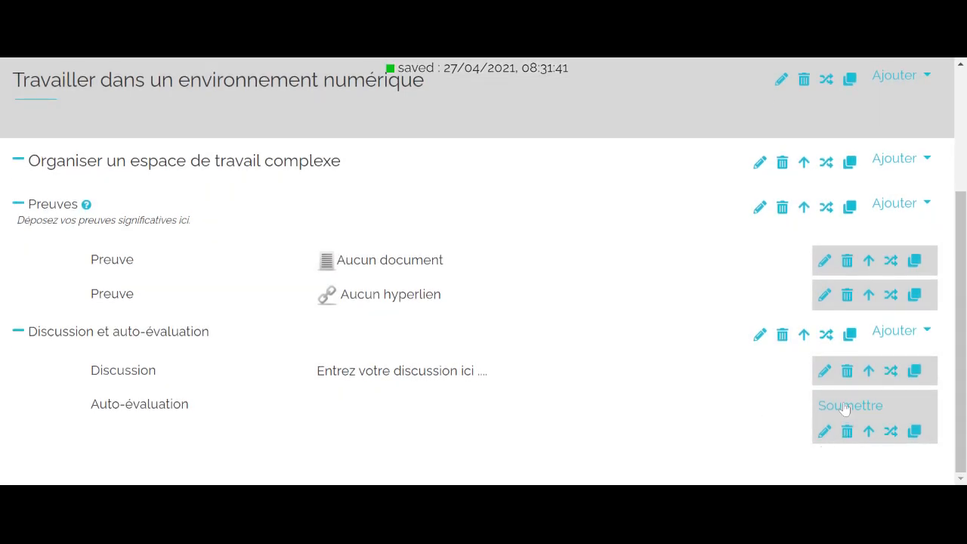
{"action": "scroll", "coordinate": [845, 409], "scroll_direction": "up", "scroll_amount": 3}
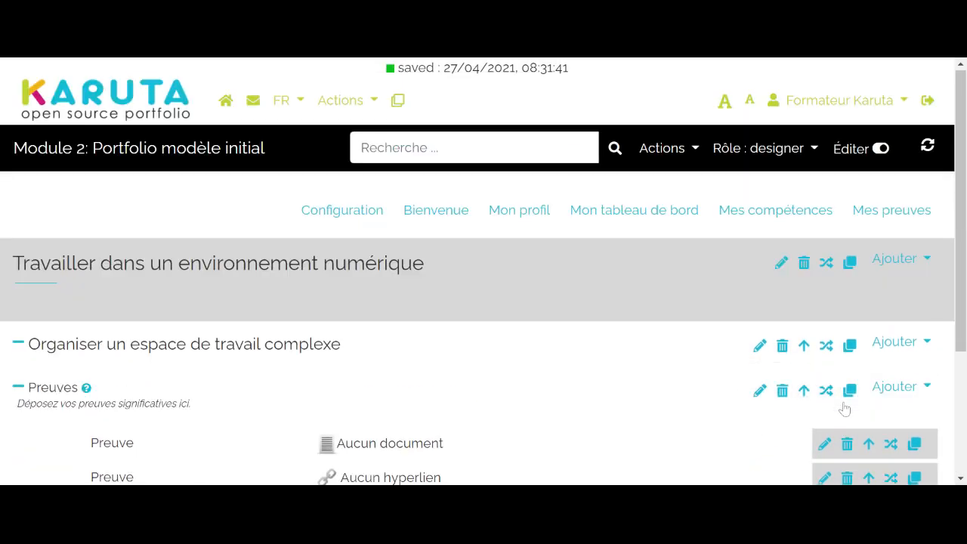
{"action": "left_click", "coordinate": [813, 161]}
{"action": "left_click", "coordinate": [803, 242]}
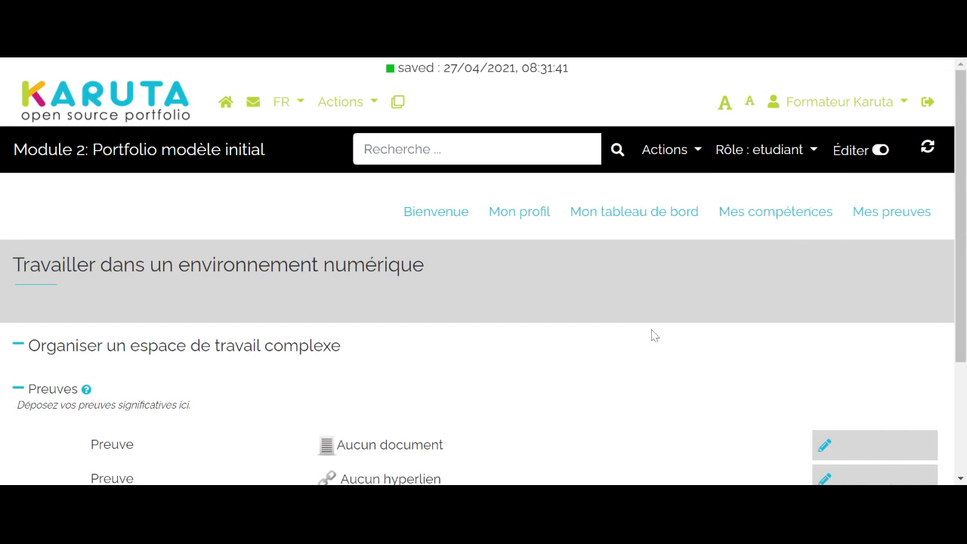
{"action": "scroll", "coordinate": [654, 334], "scroll_direction": "down", "scroll_amount": 2}
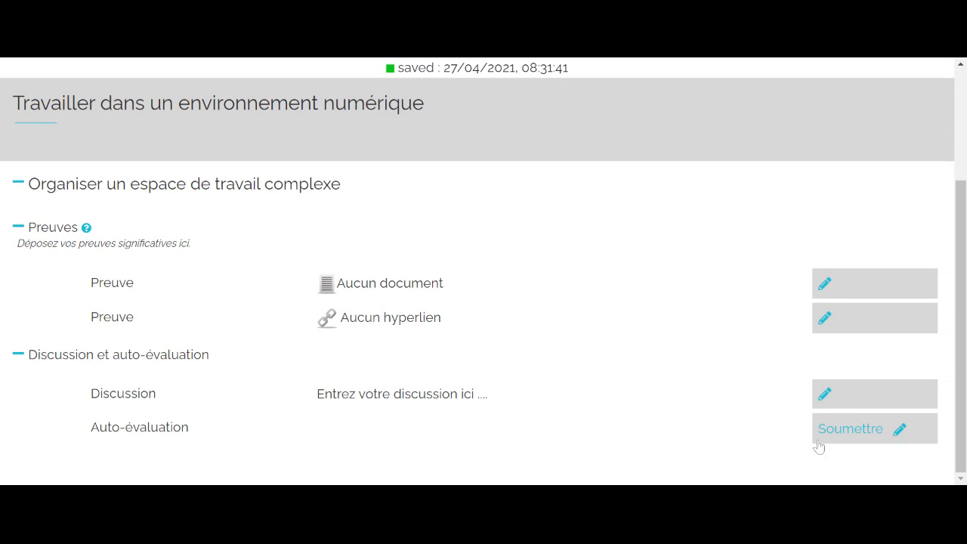
{"action": "scroll", "coordinate": [818, 447], "scroll_direction": "up", "scroll_amount": 2}
{"action": "left_click", "coordinate": [772, 156]}
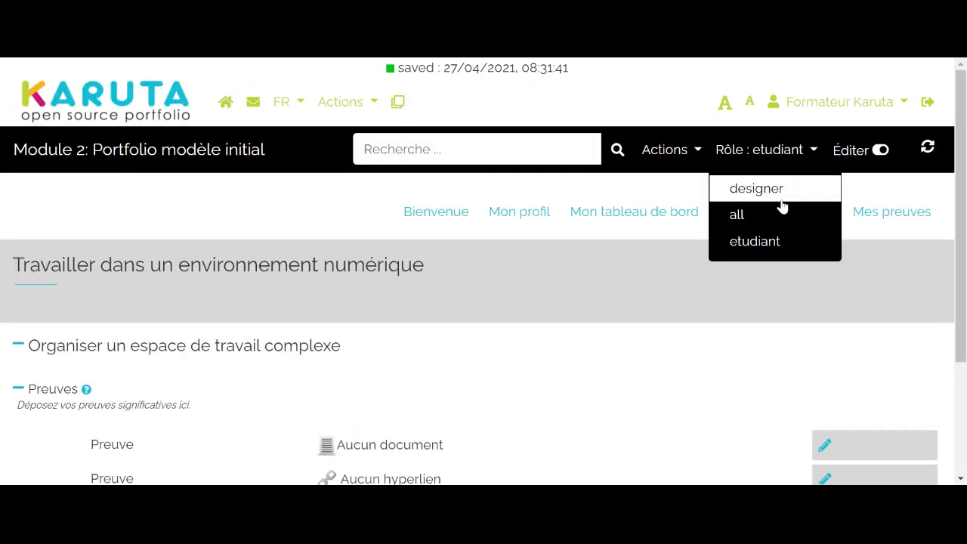
{"action": "left_click", "coordinate": [778, 190]}
- Enter "Entrez une note de 1 à 20" as the content of the Auto-évaluation resource and close its editor
{"action": "scroll", "coordinate": [778, 220], "scroll_direction": "down", "scroll_amount": 2}
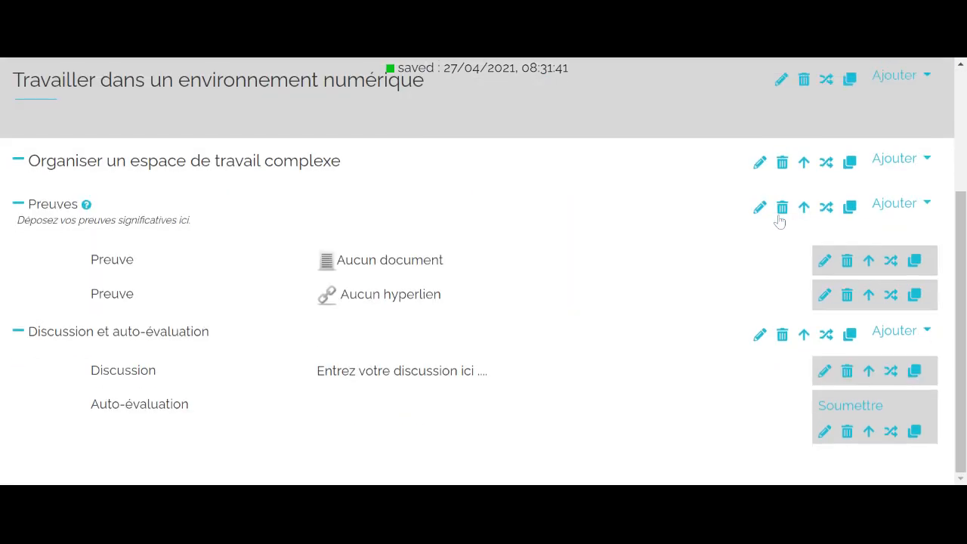
{"action": "left_click", "coordinate": [825, 432]}
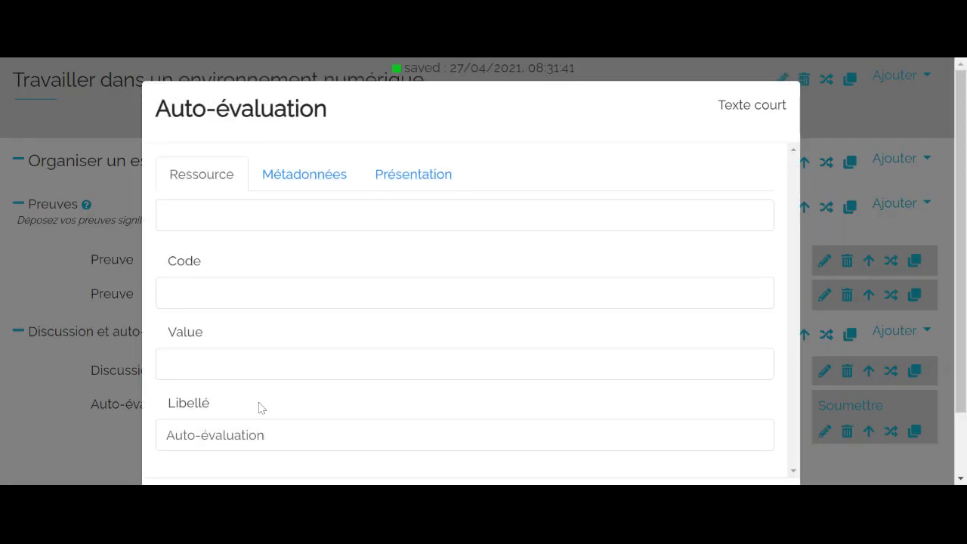
{"action": "left_click", "coordinate": [266, 216]}
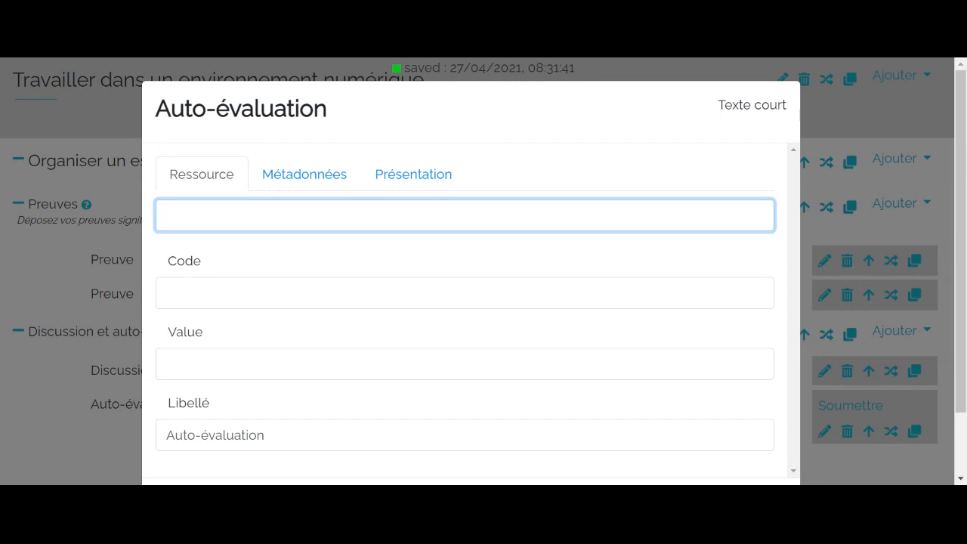
{"action": "type", "text": "Entrez une note de "}
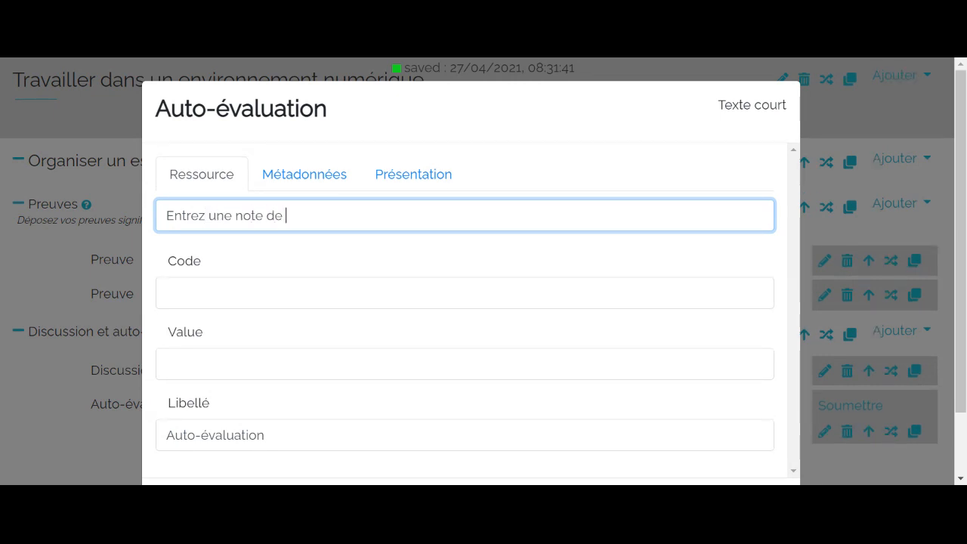
{"action": "type", "text": "1 à 20"}
{"action": "left_click", "coordinate": [21, 279]}
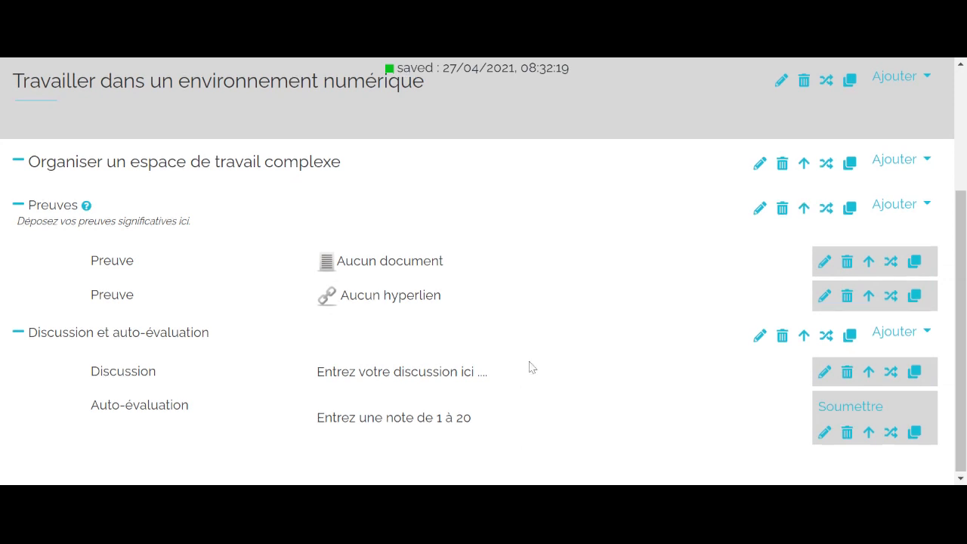
- Review the evidence, discussion and self-evaluation resources of the competency page in the etudiant role, and return to the designer role
{"action": "scroll", "coordinate": [529, 367], "scroll_direction": "up", "scroll_amount": 3}
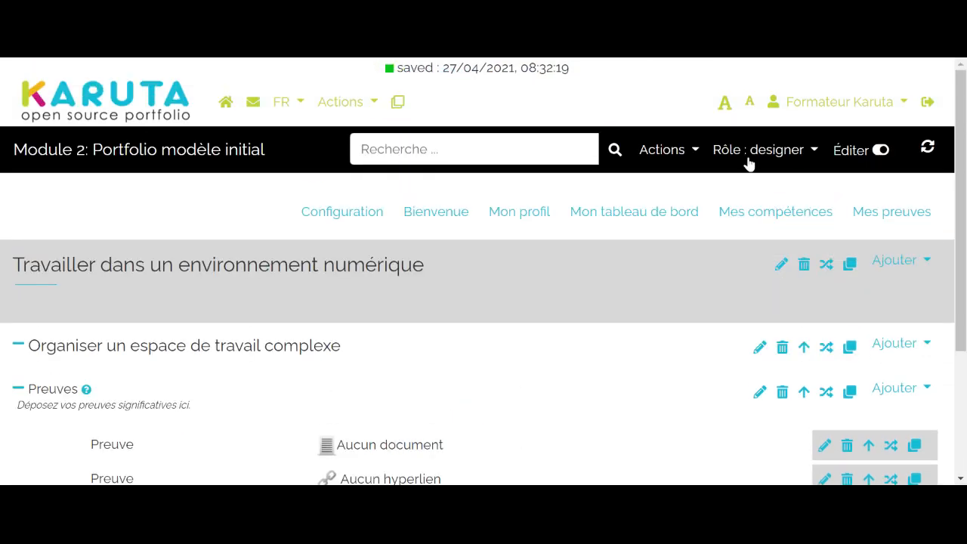
{"action": "left_click", "coordinate": [812, 157]}
{"action": "left_click", "coordinate": [802, 243]}
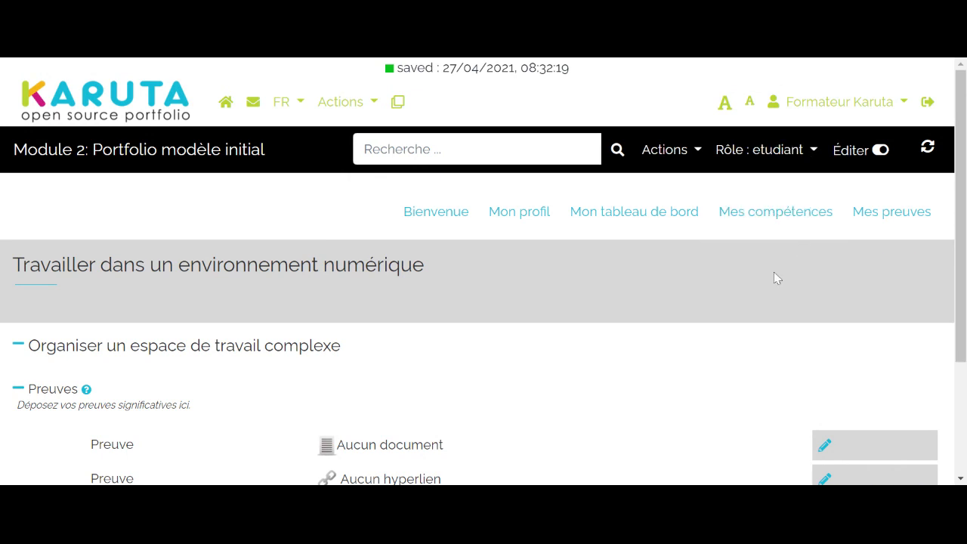
{"action": "scroll", "coordinate": [763, 263], "scroll_direction": "down", "scroll_amount": 2}
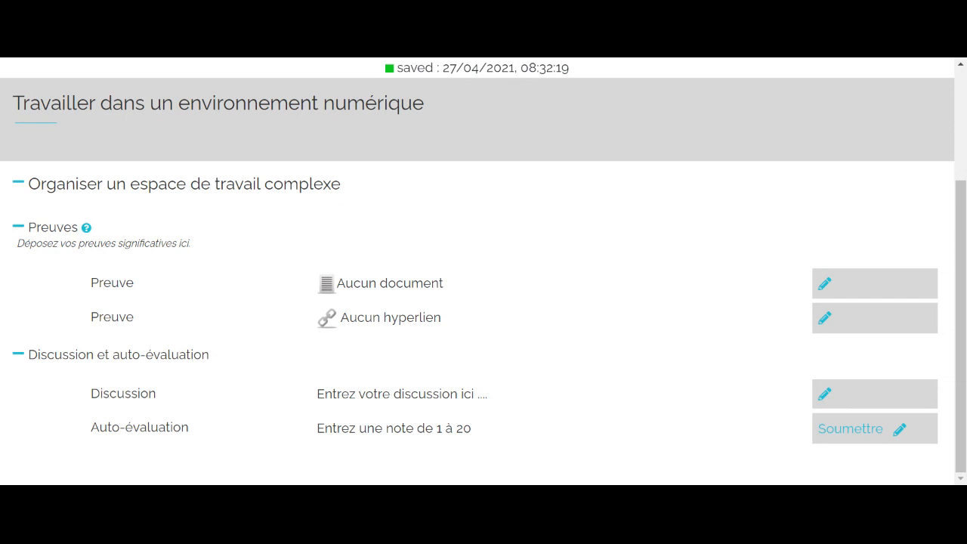
{"action": "scroll", "coordinate": [702, 403], "scroll_direction": "up", "scroll_amount": 3}
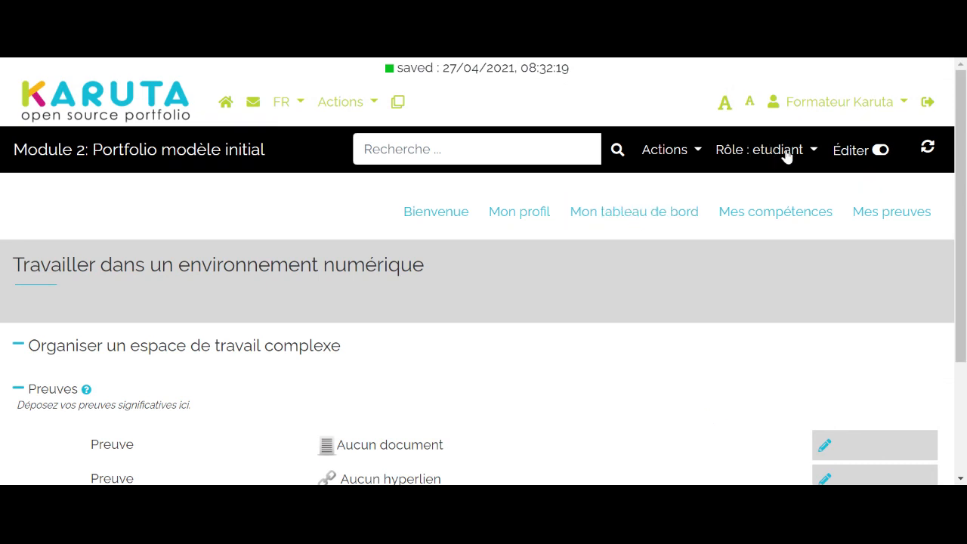
{"action": "left_click", "coordinate": [786, 154]}
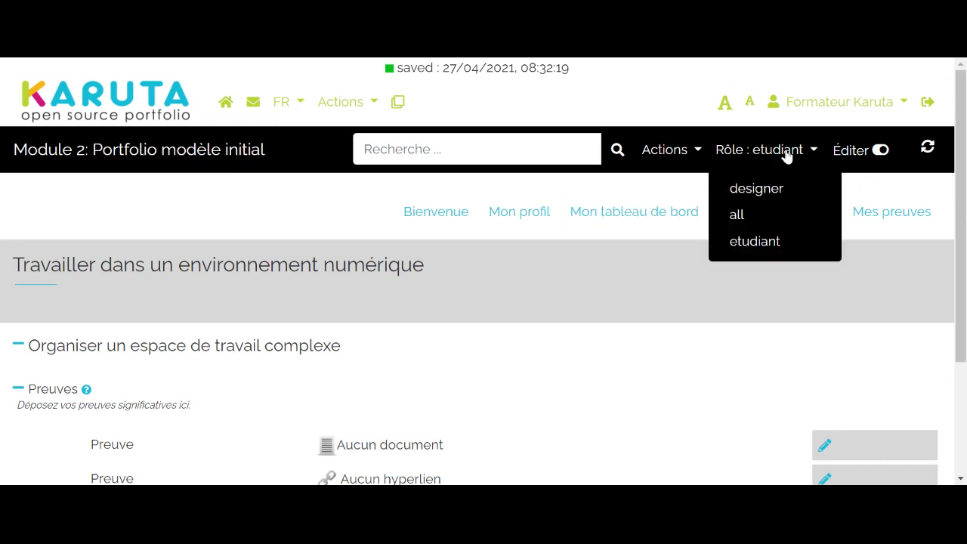
{"action": "left_click", "coordinate": [755, 190]}
{"action": "scroll", "coordinate": [684, 281], "scroll_direction": "down", "scroll_amount": 3}
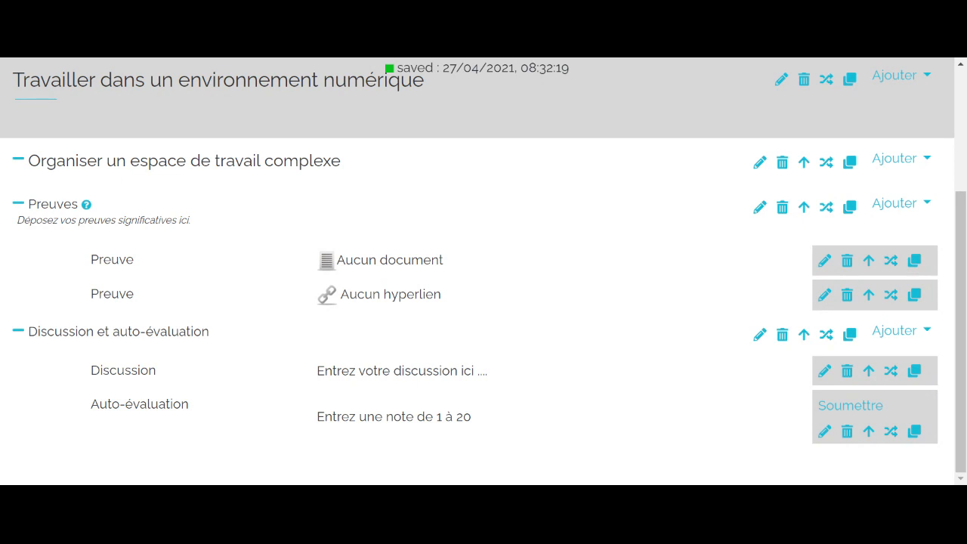
{"action": "scroll", "coordinate": [809, 144], "scroll_direction": "up", "scroll_amount": 2}
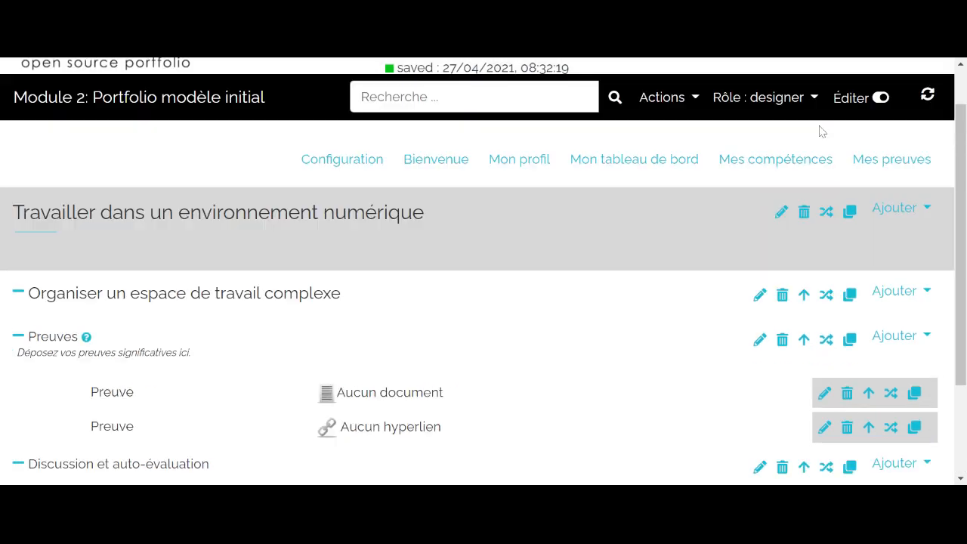
{"action": "scroll", "coordinate": [672, 340], "scroll_direction": "down", "scroll_amount": 2}
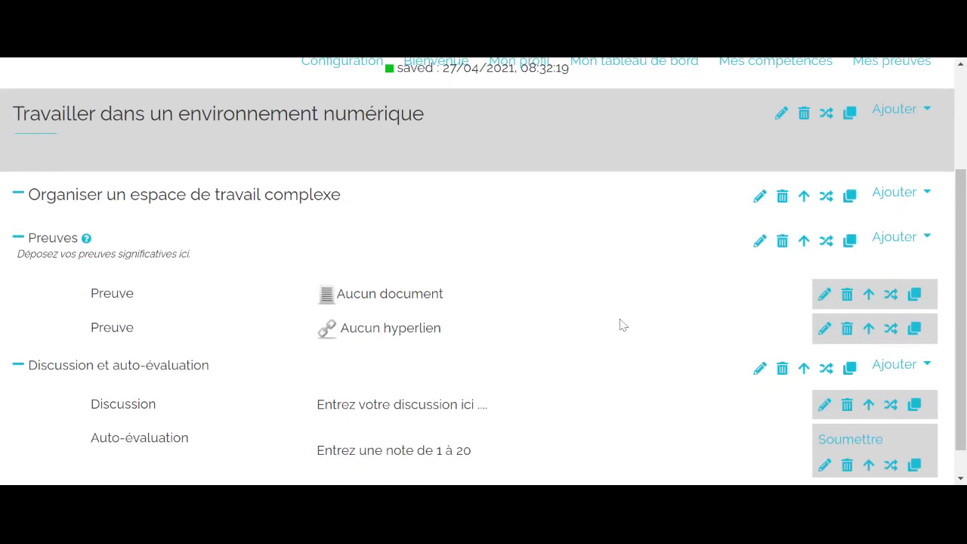
{"action": "scroll", "coordinate": [615, 323], "scroll_direction": "down", "scroll_amount": 1}
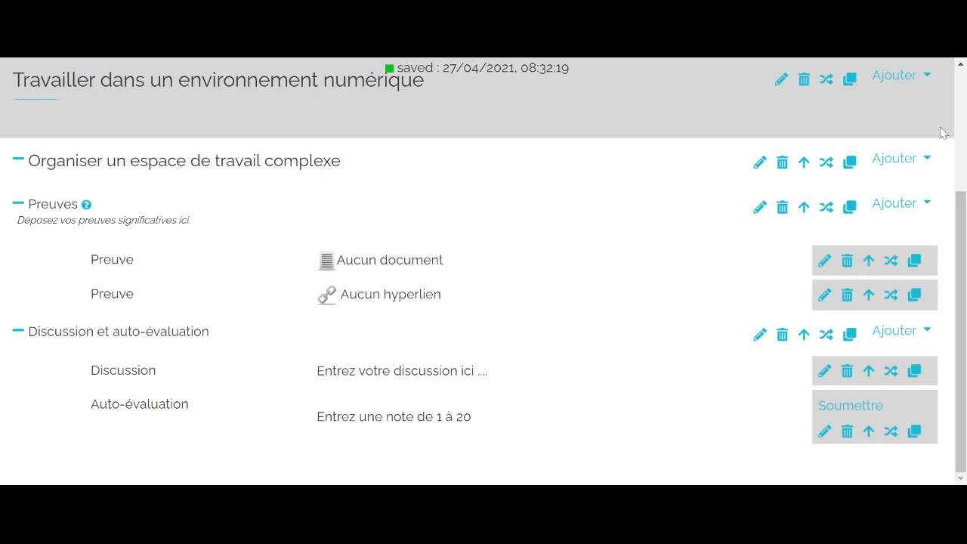
- Add a Sous-section to the "Organiser un espace de travail complexe" section
{"action": "left_click", "coordinate": [916, 163]}
{"action": "scroll", "coordinate": [900, 136], "scroll_direction": "up", "scroll_amount": 3}
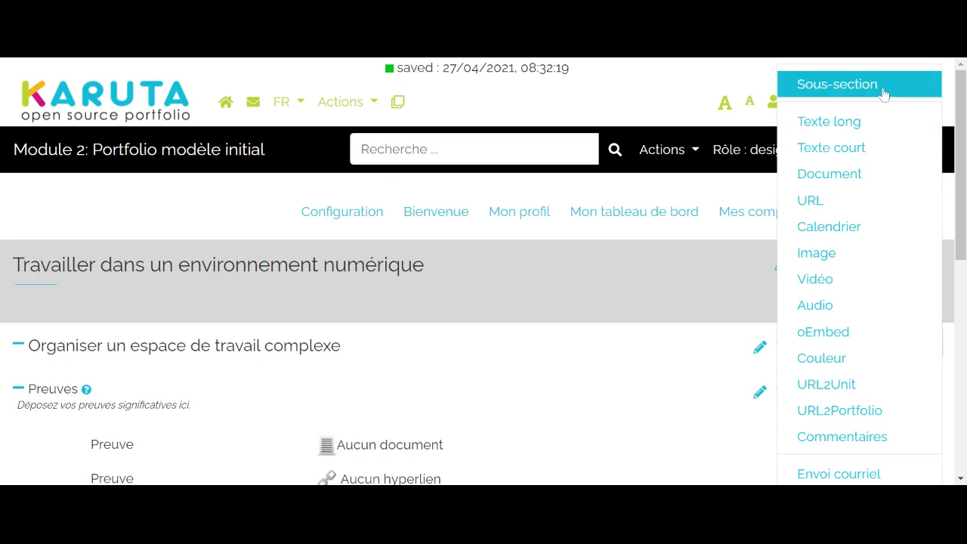
{"action": "left_click", "coordinate": [652, 301]}
{"action": "scroll", "coordinate": [652, 301], "scroll_direction": "down", "scroll_amount": 3}
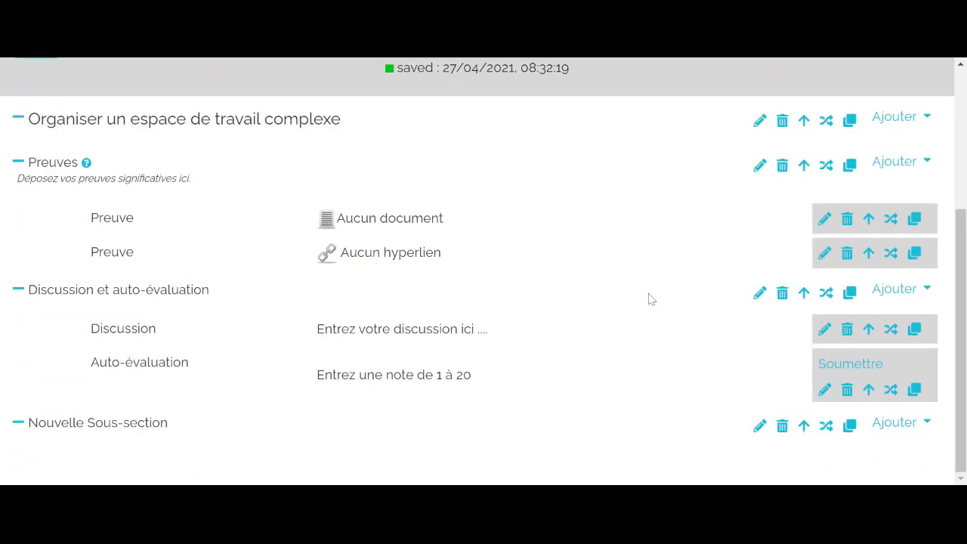
- Open the new subsection's properties and set its Libellé to "Évaluation par l'enseignant"
{"action": "left_click", "coordinate": [760, 427]}
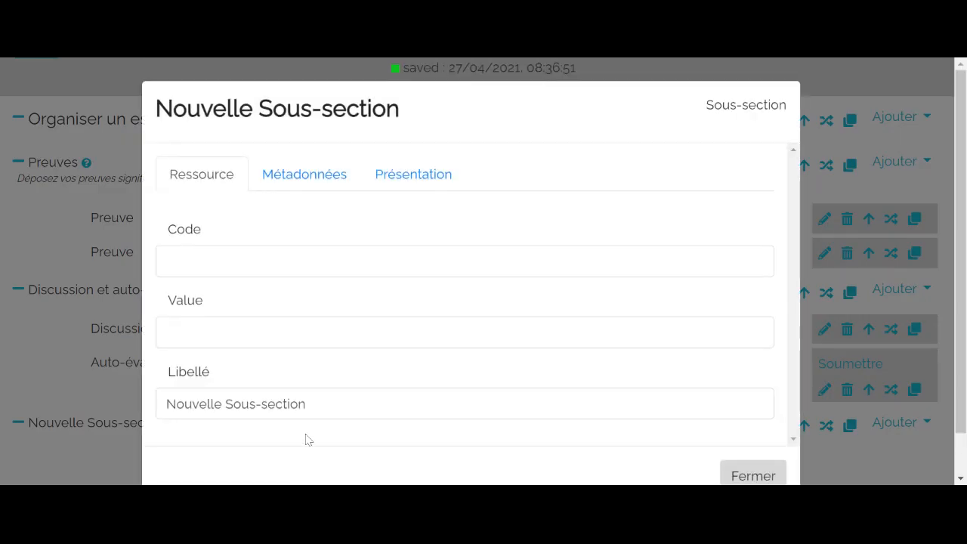
{"action": "left_click", "coordinate": [321, 408]}
{"action": "key", "text": "BackSpace"}
{"action": "key", "text": "BackSpace"}
{"action": "key", "text": "BackSpace"}
{"action": "key", "text": "BackSpace"}
{"action": "key", "text": "BackSpace"}
{"action": "key", "text": "BackSpace"}
{"action": "key", "text": "BackSpace"}
{"action": "key", "text": "BackSpace"}
{"action": "key", "text": "BackSpace"}
{"action": "key", "text": "BackSpace"}
{"action": "key", "text": "BackSpace"}
{"action": "key", "text": "BackSpace"}
{"action": "key", "text": "BackSpace"}
{"action": "key", "text": "BackSpace"}
{"action": "key", "text": "BackSpace"}
{"action": "key", "text": "BackSpace"}
{"action": "key", "text": "BackSpace"}
{"action": "key", "text": "BackSpace"}
{"action": "key", "text": "BackSpace"}
{"action": "key", "text": "BackSpace"}
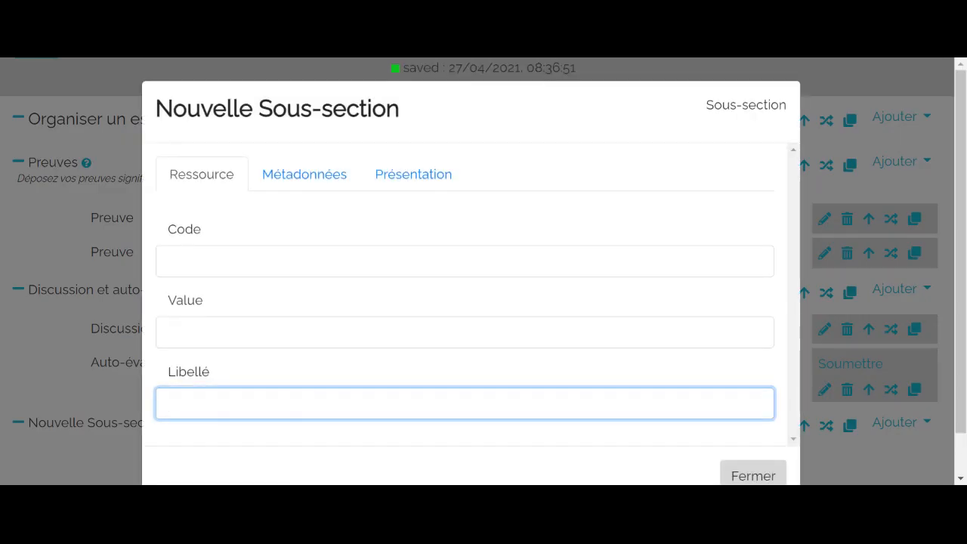
{"action": "type", "text": "Évaluati"}
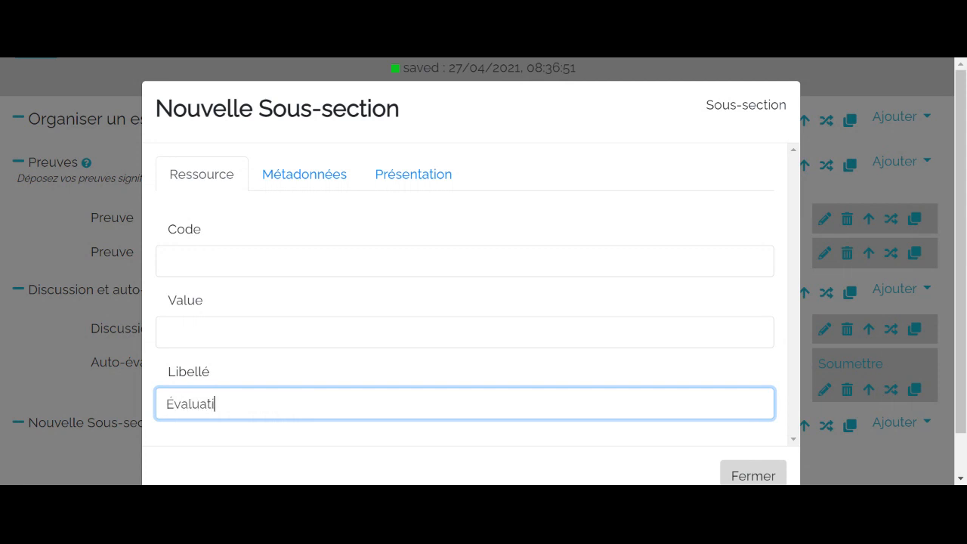
{"action": "type", "text": "on "}
{"action": "type", "text": "de"}
{"action": "key", "text": "BackSpace"}
{"action": "key", "text": "BackSpace"}
{"action": "key", "text": "BackSpace"}
{"action": "type", "text": "par l'ensei"}
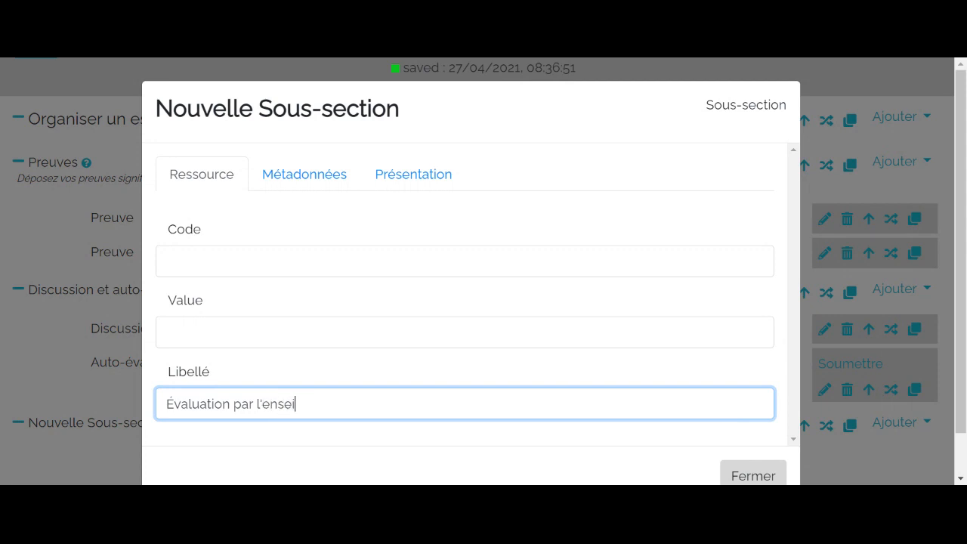
{"action": "type", "text": "gnant"}
- Replace the subsection's semantic tag with "section-evaluation" and close its properties
{"action": "left_click", "coordinate": [294, 186]}
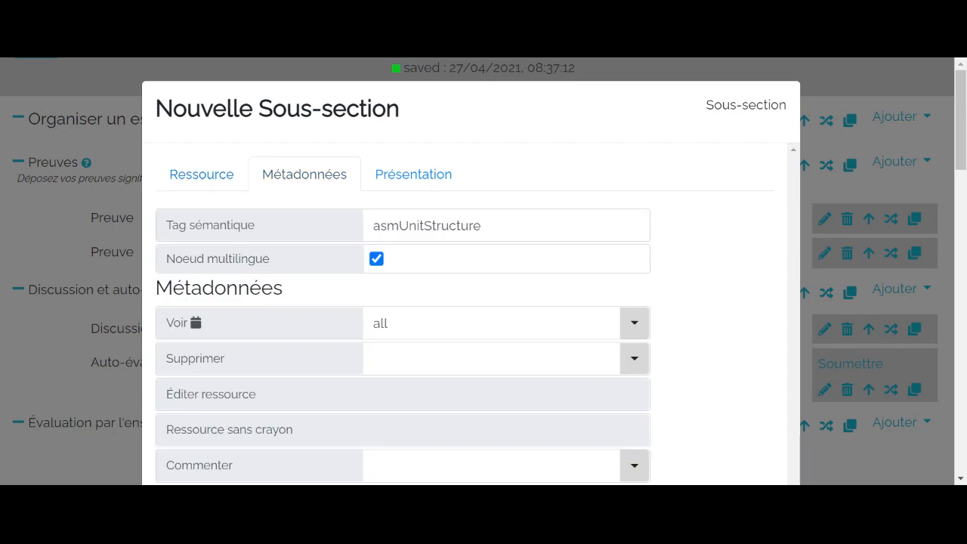
{"action": "left_click", "coordinate": [494, 226]}
{"action": "key", "text": "BackSpace"}
{"action": "key", "text": "BackSpace"}
{"action": "key", "text": "BackSpace"}
{"action": "key", "text": "BackSpace"}
{"action": "key", "text": "BackSpace"}
{"action": "key", "text": "BackSpace"}
{"action": "key", "text": "BackSpace"}
{"action": "key", "text": "BackSpace"}
{"action": "key", "text": "BackSpace"}
{"action": "key", "text": "BackSpace"}
{"action": "key", "text": "BackSpace"}
{"action": "key", "text": "BackSpace"}
{"action": "key", "text": "BackSpace"}
{"action": "key", "text": "BackSpace"}
{"action": "key", "text": "BackSpace"}
{"action": "key", "text": "BackSpace"}
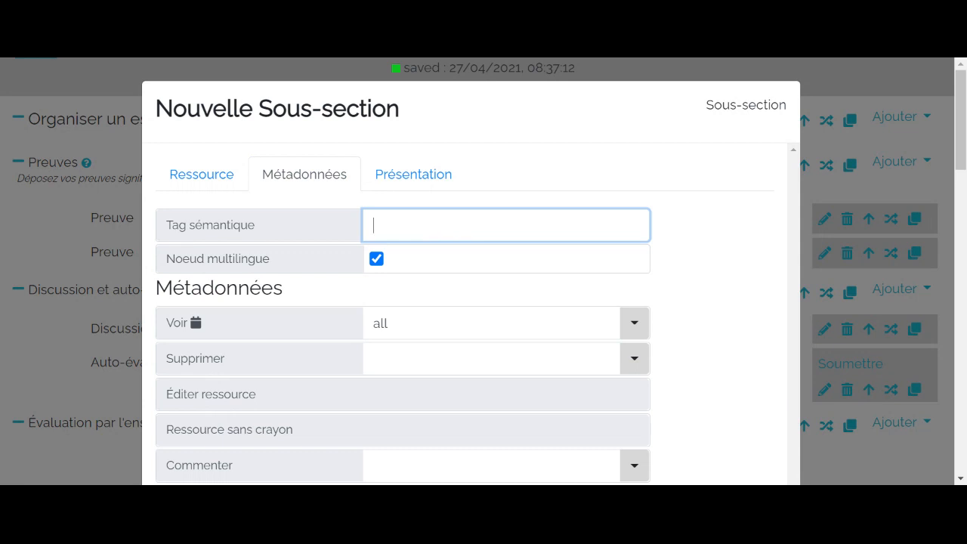
{"action": "type", "text": "section-evalua"}
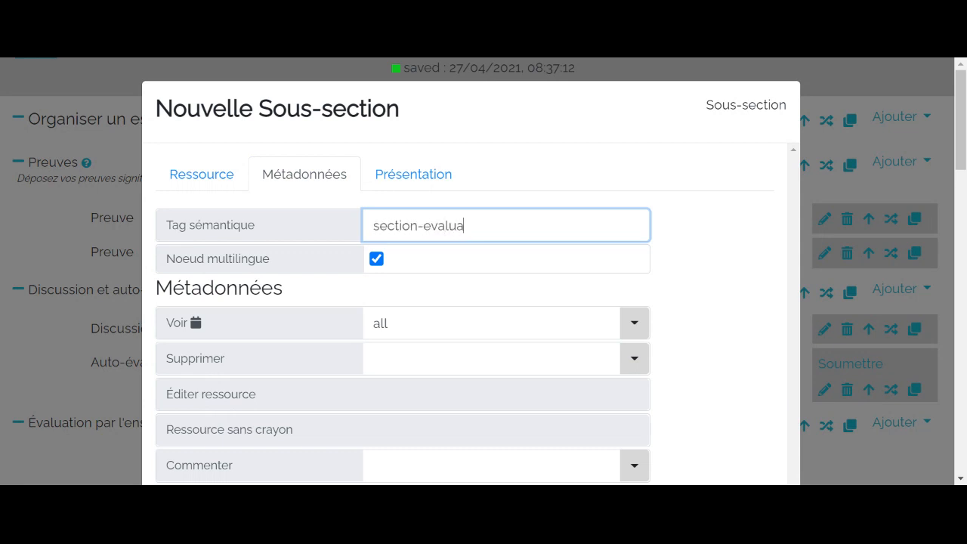
{"action": "type", "text": "tion"}
{"action": "left_click", "coordinate": [758, 318]}
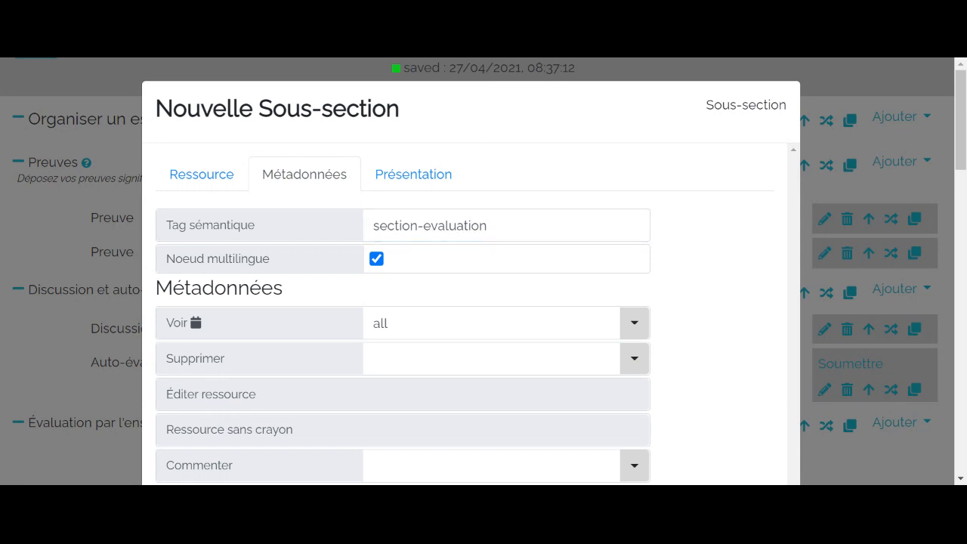
{"action": "left_click", "coordinate": [868, 458]}
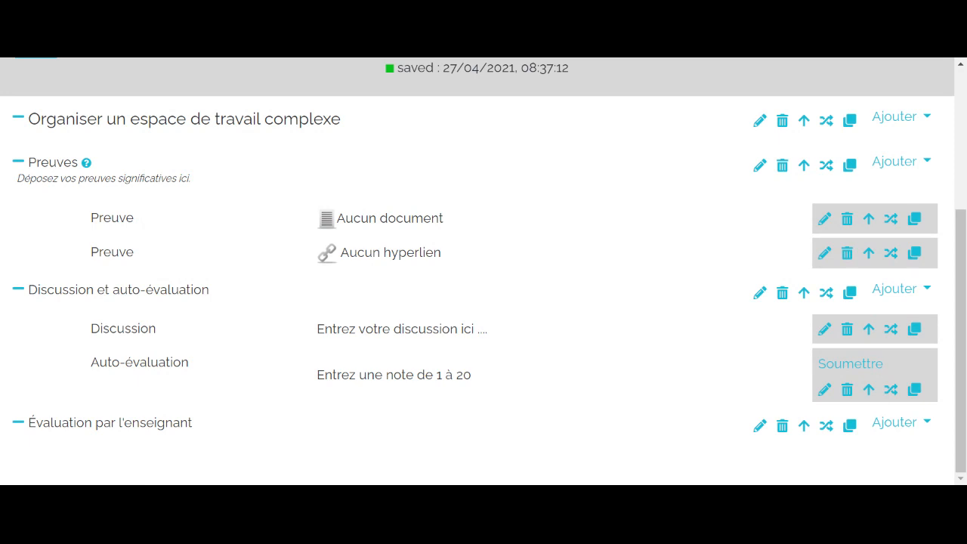
- Add a Texte court resource to the "Évaluation par l'enseignant" subsection and set its Libellé to "Évaluation"
{"action": "left_click", "coordinate": [906, 431]}
{"action": "scroll", "coordinate": [915, 424], "scroll_direction": "up", "scroll_amount": 3}
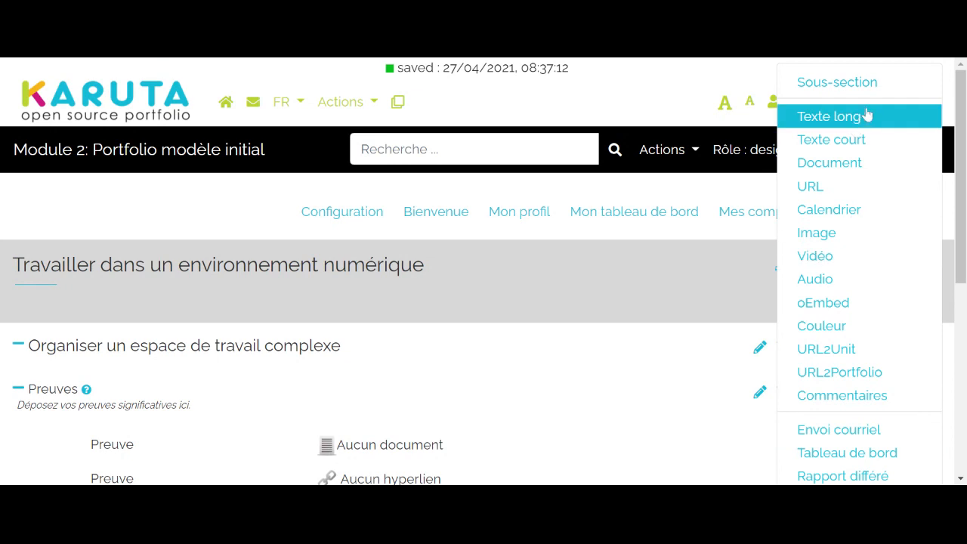
{"action": "left_click", "coordinate": [806, 236]}
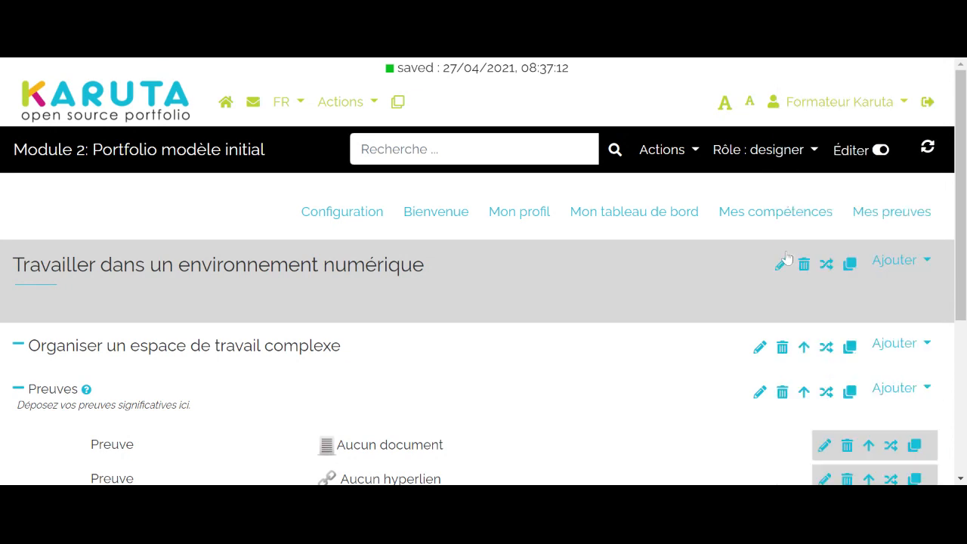
{"action": "scroll", "coordinate": [786, 257], "scroll_direction": "down", "scroll_amount": 3}
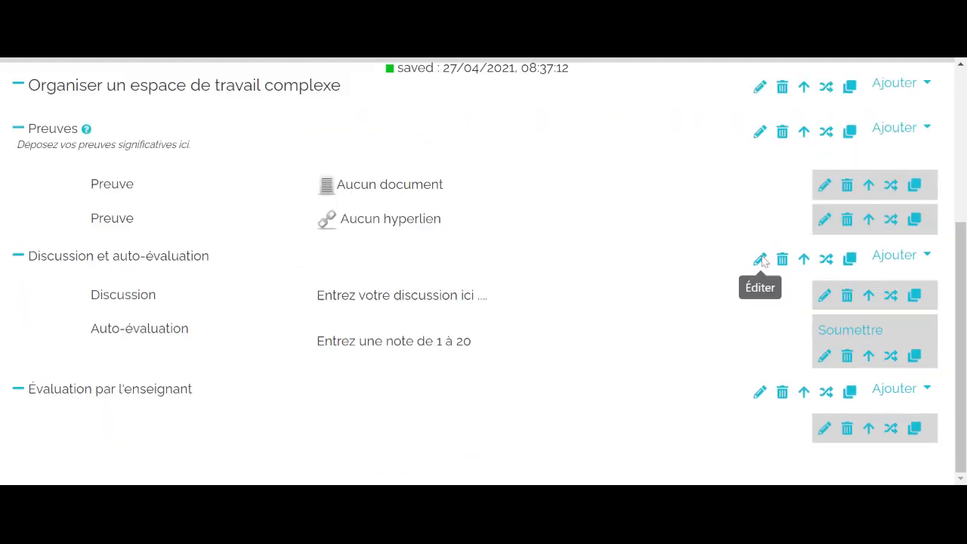
{"action": "left_click", "coordinate": [823, 428]}
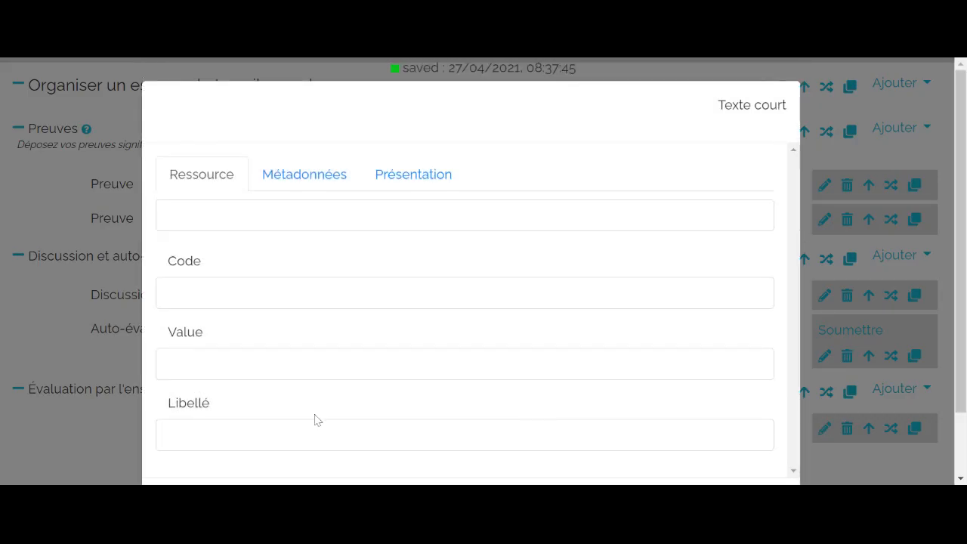
{"action": "left_click", "coordinate": [317, 433]}
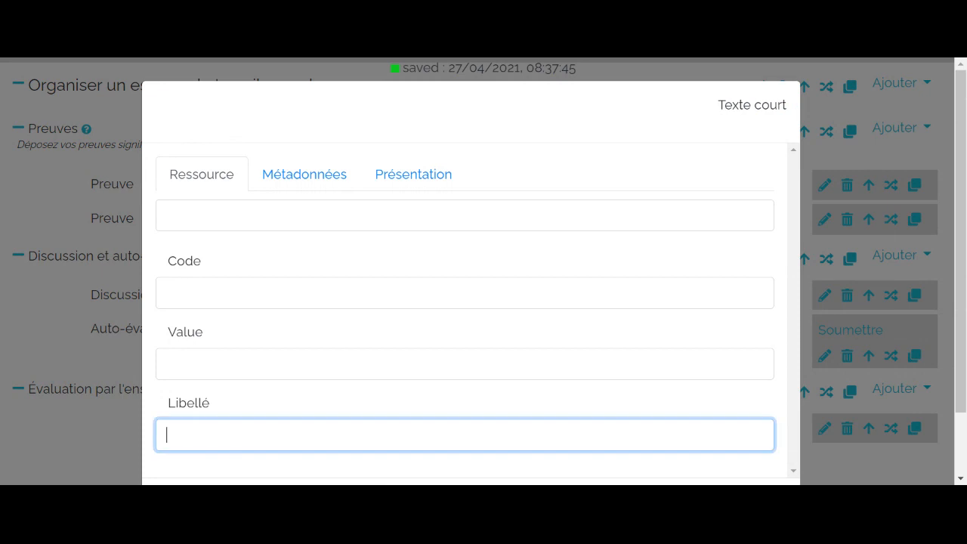
{"action": "type", "text": "Évaluation"}
- Replace the Évaluation resource's semantic tag with "evaluation-enseignant"
{"action": "left_click", "coordinate": [295, 179]}
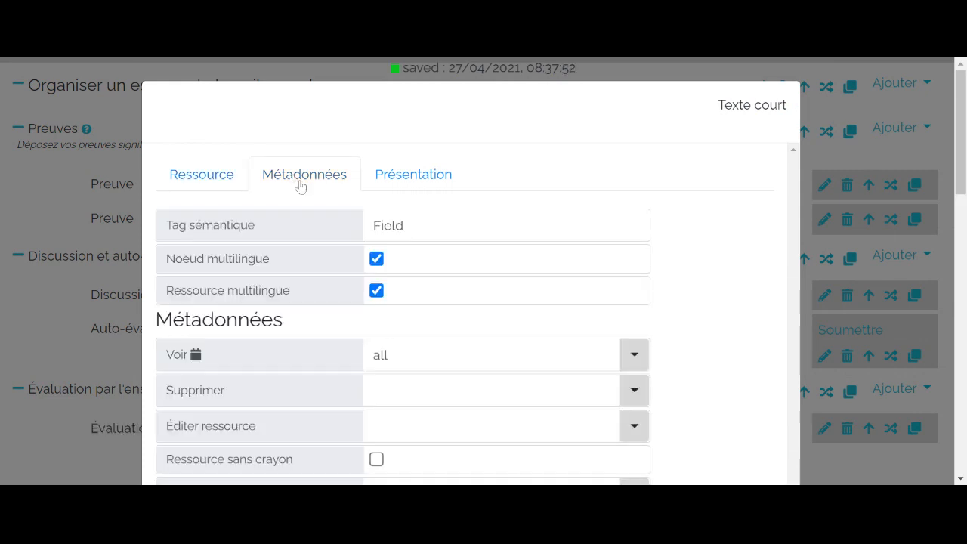
{"action": "left_click", "coordinate": [423, 215]}
{"action": "key", "text": "BackSpace"}
{"action": "key", "text": "BackSpace"}
{"action": "key", "text": "BackSpace"}
{"action": "key", "text": "BackSpace"}
{"action": "key", "text": "BackSpace"}
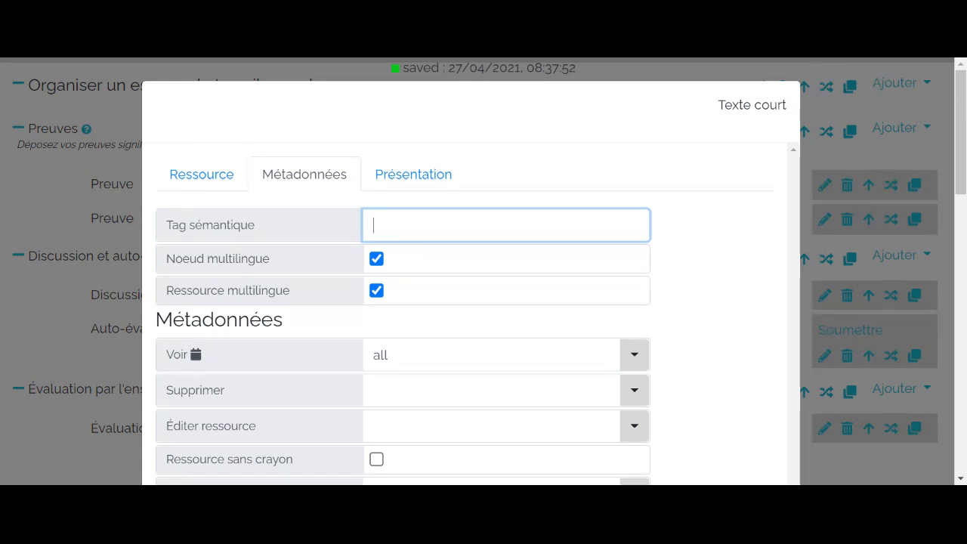
{"action": "type", "text": "evaluation-e"}
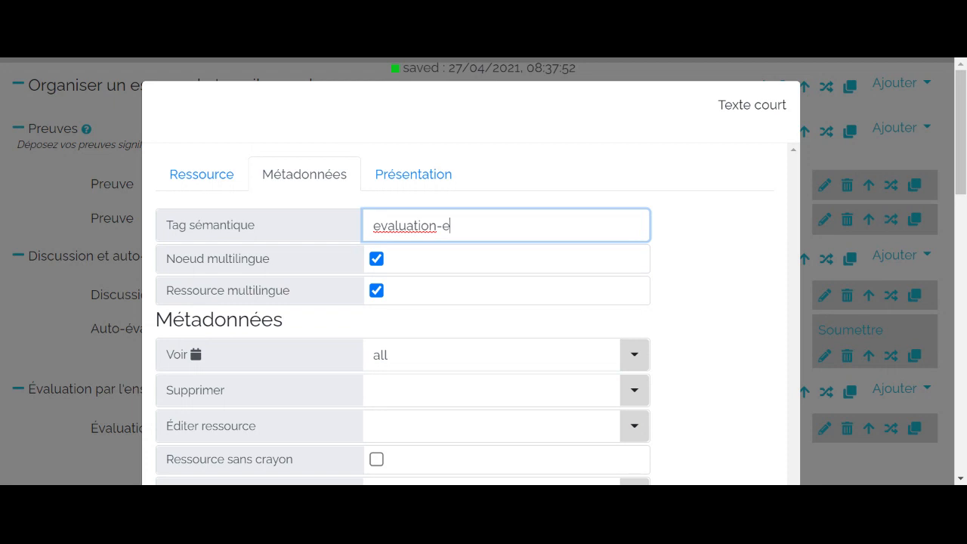
{"action": "type", "text": "nseignant"}
- Grant the enseignant role the Éditer ressource right on the Évaluation resource
{"action": "scroll", "coordinate": [430, 305], "scroll_direction": "down", "scroll_amount": 1}
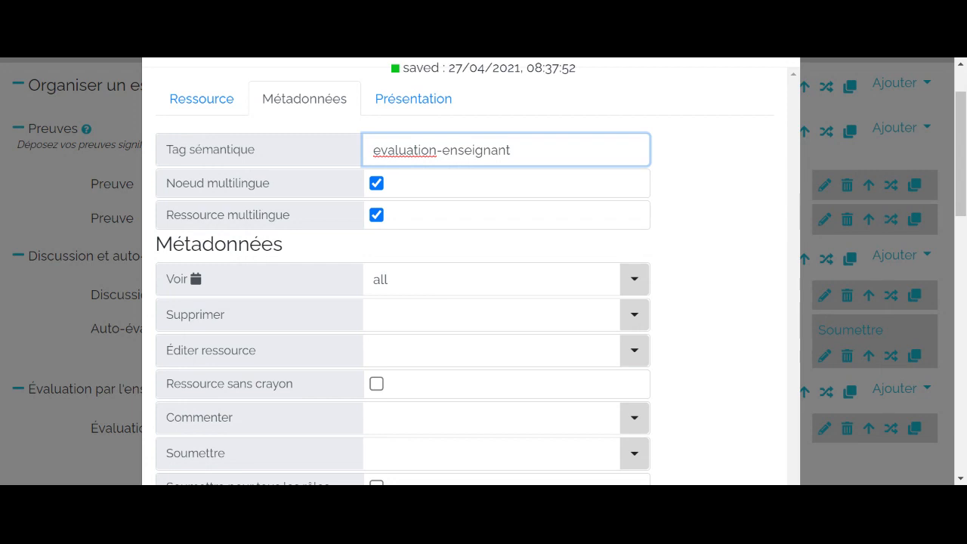
{"action": "left_click", "coordinate": [491, 350]}
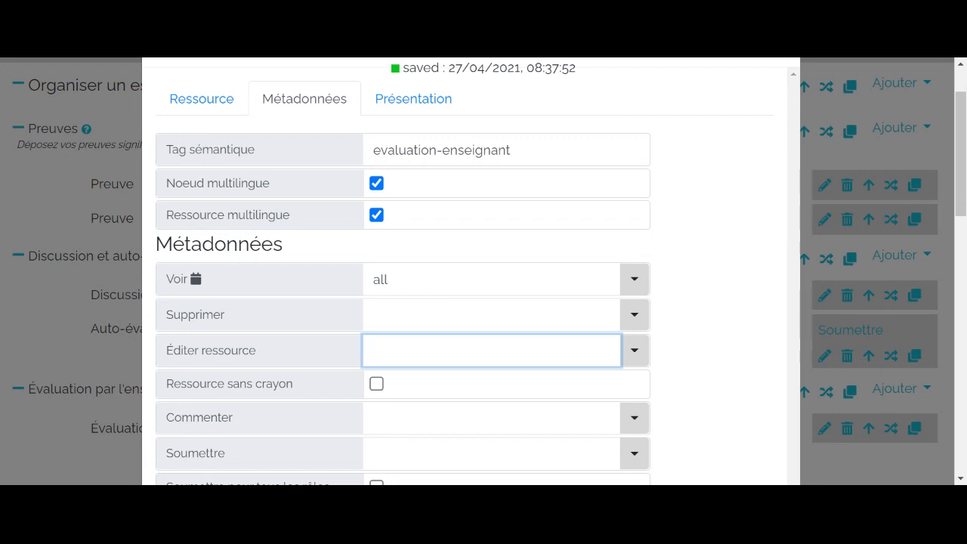
{"action": "type", "text": "enseignant"}
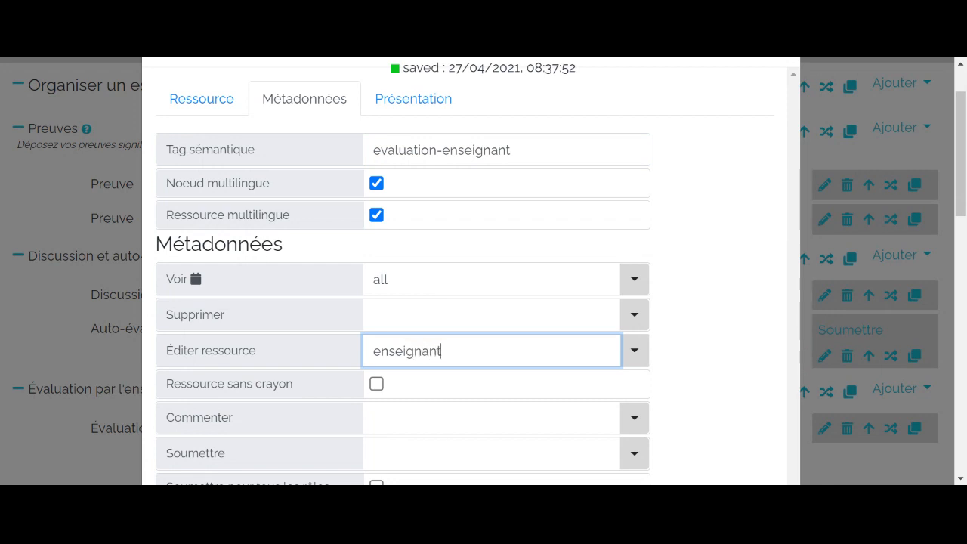
{"action": "left_click", "coordinate": [753, 353]}
{"action": "scroll", "coordinate": [747, 355], "scroll_direction": "down", "scroll_amount": 1}
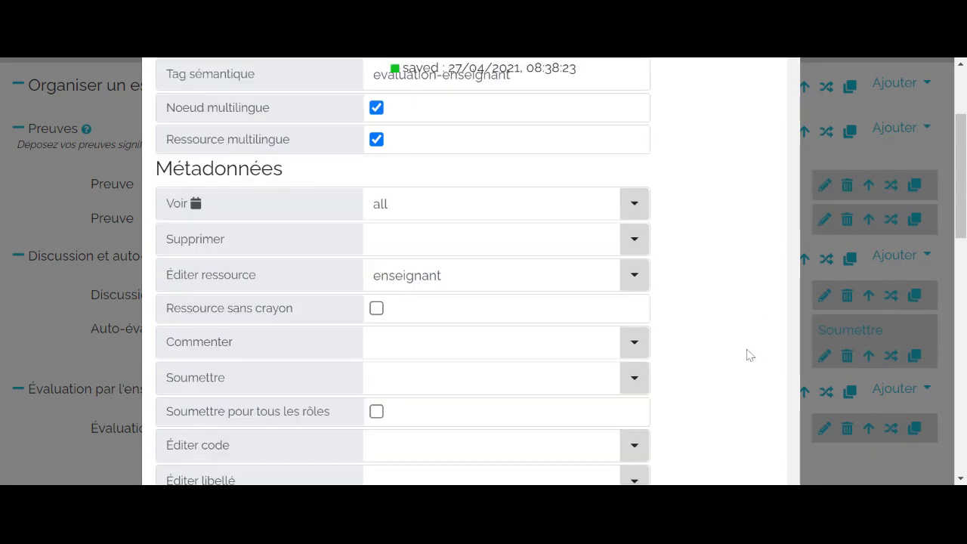
- Enter "Entrez une note de 1 à 20" as the content of the Évaluation resource and close its properties
{"action": "scroll", "coordinate": [748, 355], "scroll_direction": "up", "scroll_amount": 2}
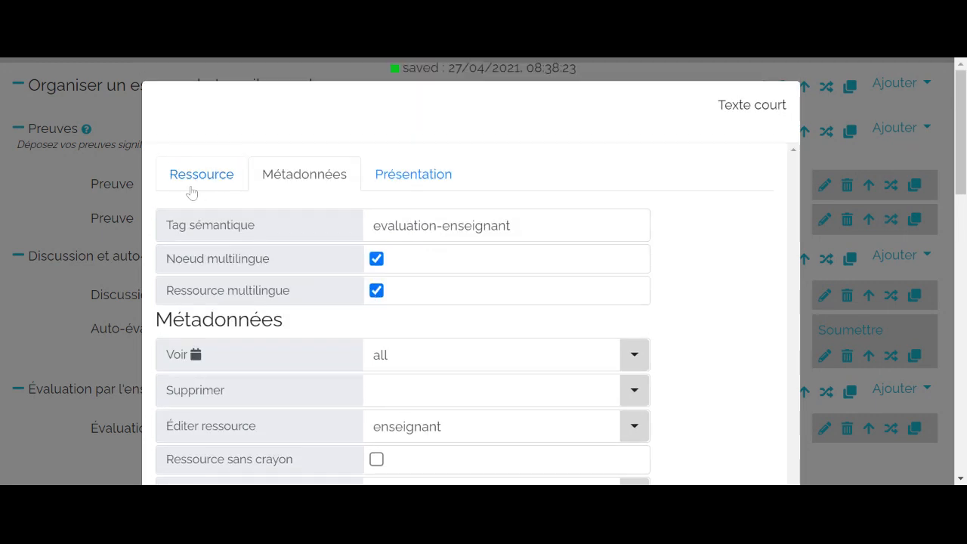
{"action": "left_click", "coordinate": [189, 188]}
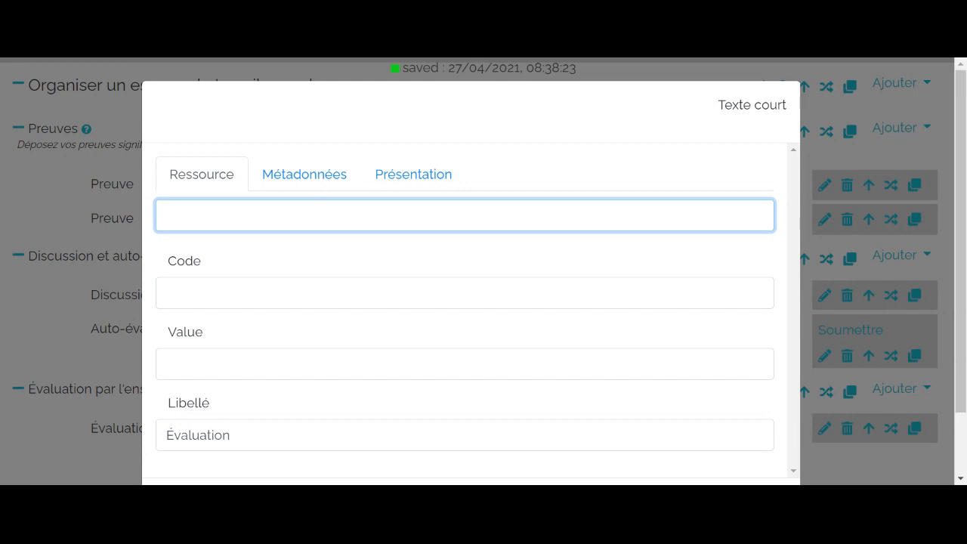
{"action": "type", "text": "Entrez une note de 1 "}
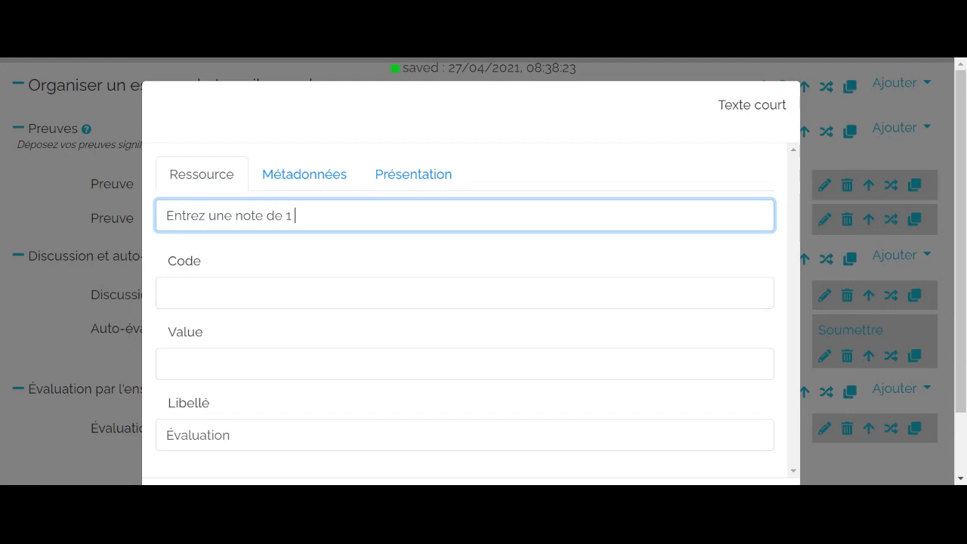
{"action": "type", "text": "à 20"}
{"action": "left_click", "coordinate": [51, 320]}
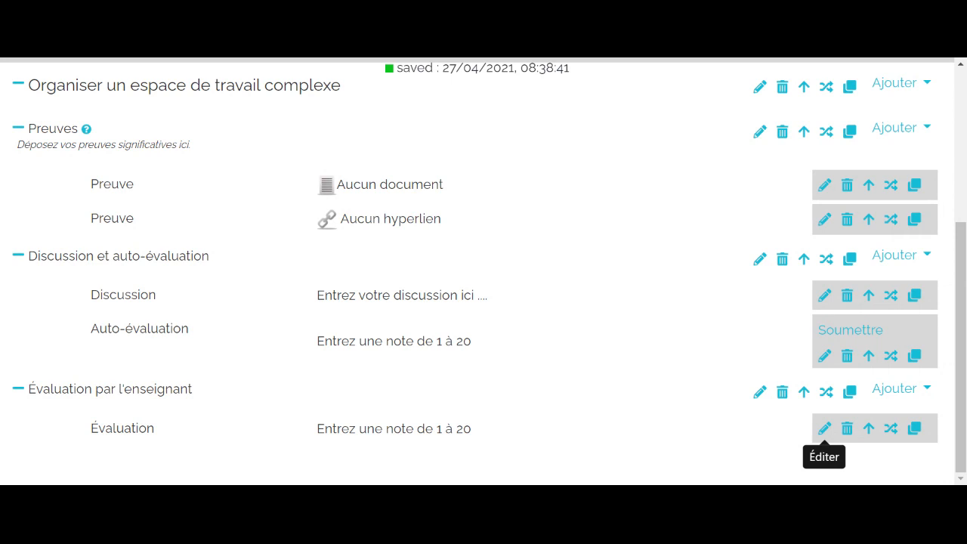
{"action": "left_click", "coordinate": [824, 428]}
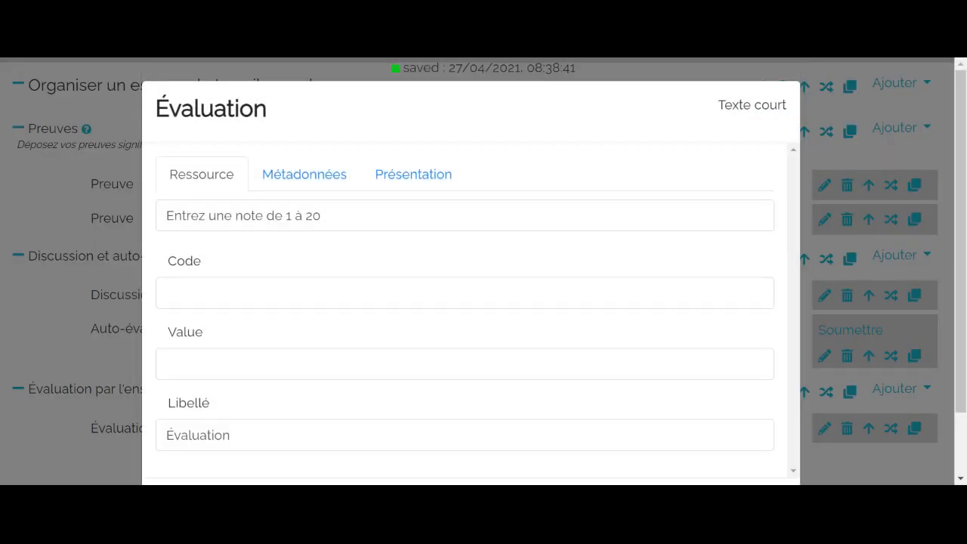
{"action": "left_click", "coordinate": [305, 181]}
{"action": "scroll", "coordinate": [428, 306], "scroll_direction": "down", "scroll_amount": 6}
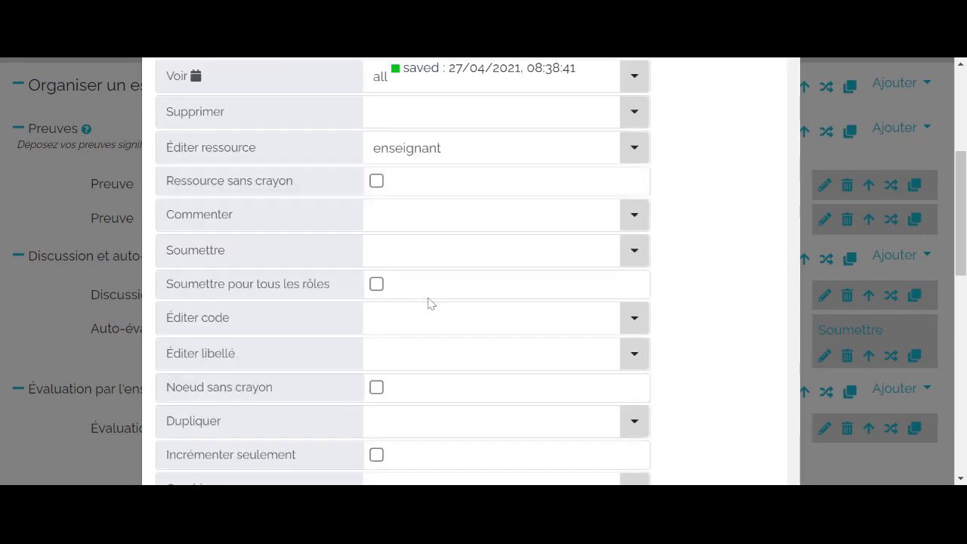
{"action": "scroll", "coordinate": [427, 303], "scroll_direction": "down", "scroll_amount": 3}
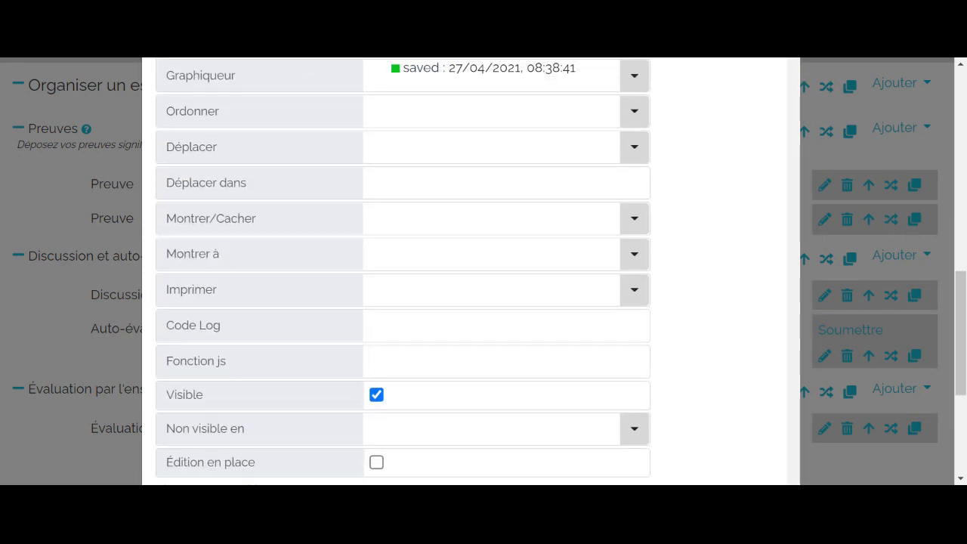
{"action": "scroll", "coordinate": [428, 303], "scroll_direction": "up", "scroll_amount": 1}
{"action": "scroll", "coordinate": [428, 303], "scroll_direction": "up", "scroll_amount": 1}
{"action": "left_click", "coordinate": [428, 304]}
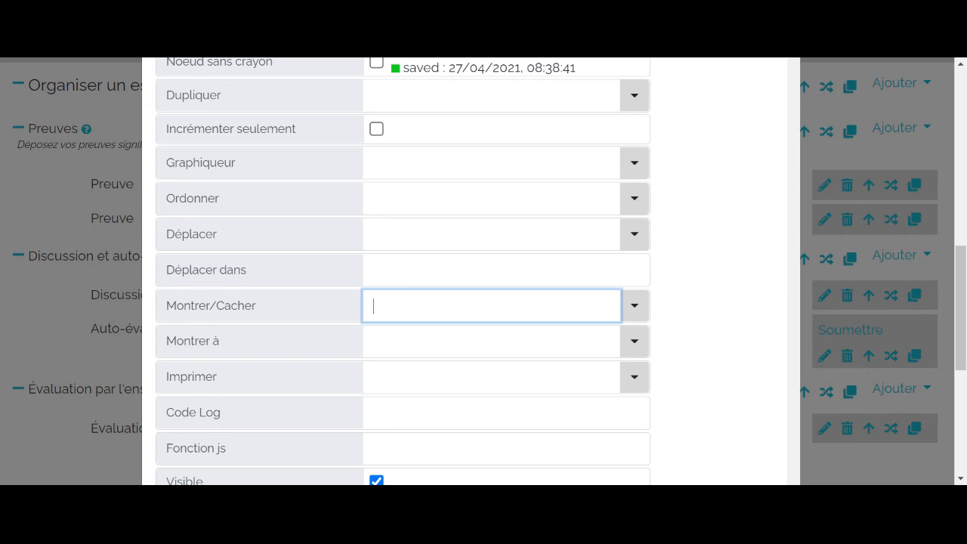
{"action": "left_click", "coordinate": [633, 309]}
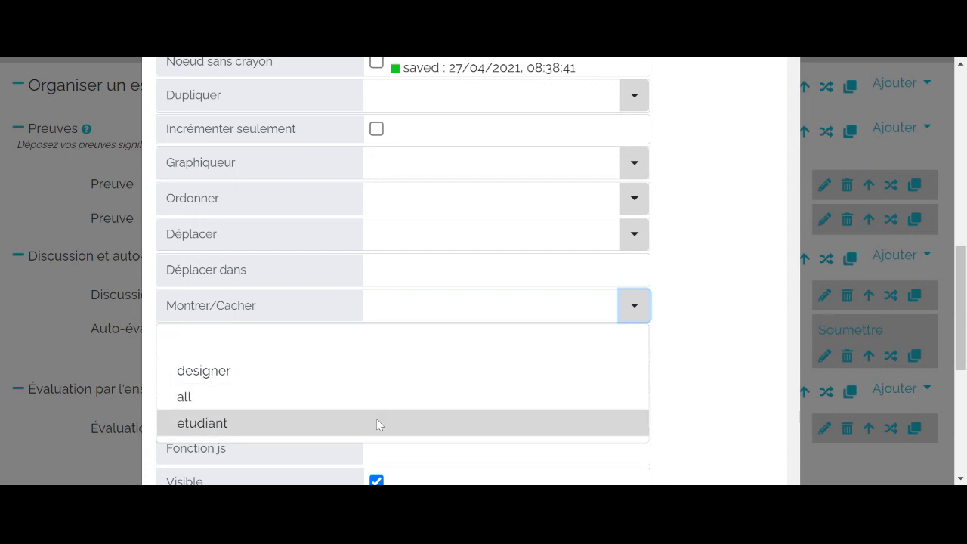
{"action": "scroll", "coordinate": [374, 423], "scroll_direction": "down", "scroll_amount": 3}
{"action": "scroll", "coordinate": [371, 421], "scroll_direction": "up", "scroll_amount": 1}
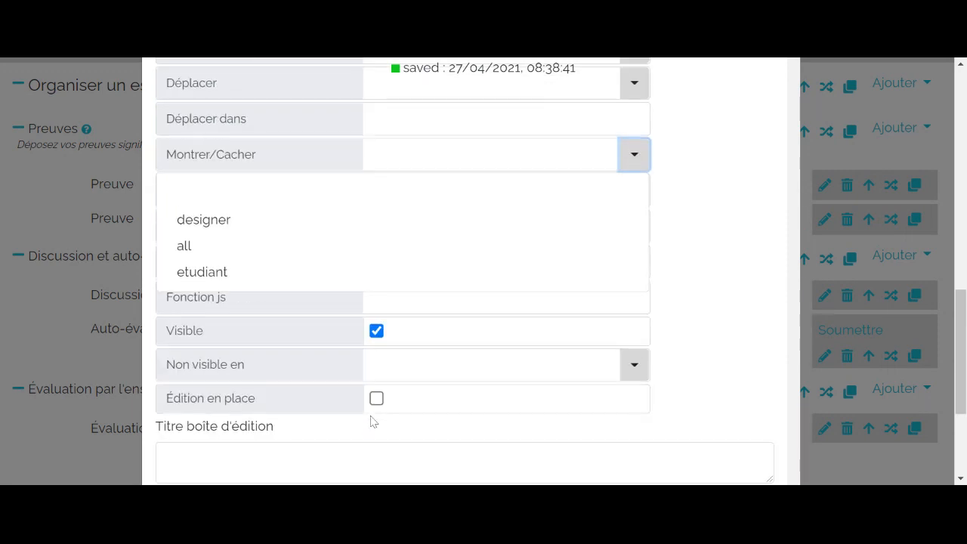
{"action": "left_click", "coordinate": [833, 252]}
{"action": "scroll", "coordinate": [831, 246], "scroll_direction": "up", "scroll_amount": 4}
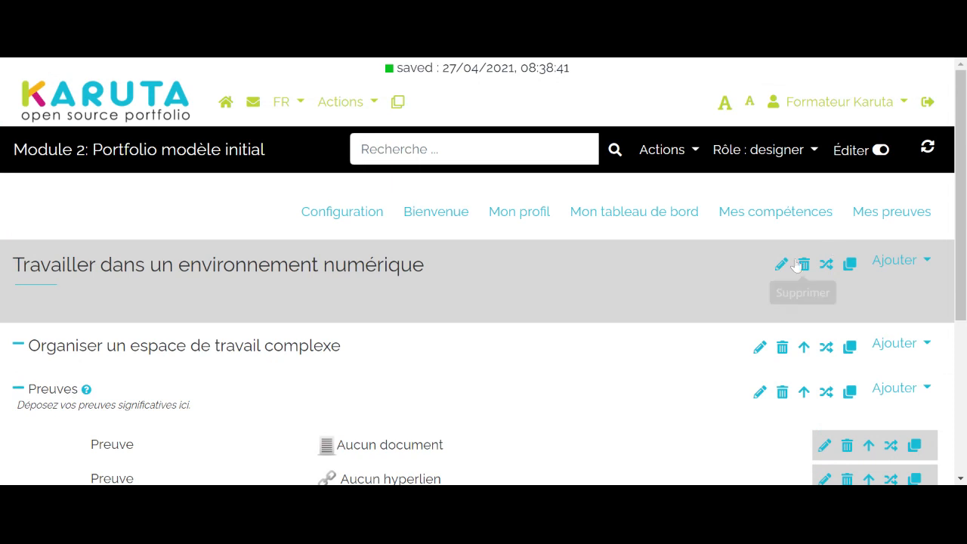
- Reload the portfolio and reopen the "Travailler dans un environnement numérique" competency page
{"action": "mouse_move", "coordinate": [834, 229]}
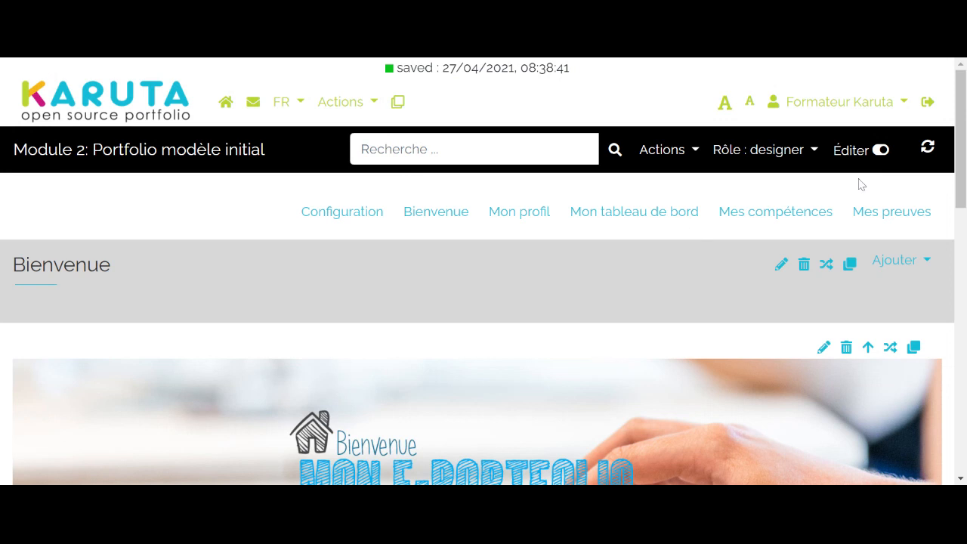
{"action": "left_click", "coordinate": [786, 214]}
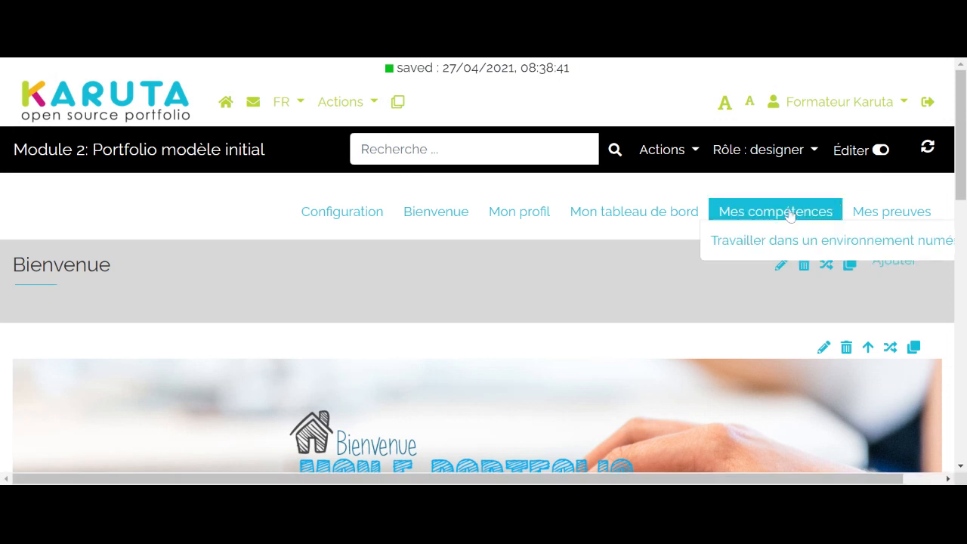
{"action": "left_click", "coordinate": [788, 238]}
{"action": "scroll", "coordinate": [686, 261], "scroll_direction": "down", "scroll_amount": 3}
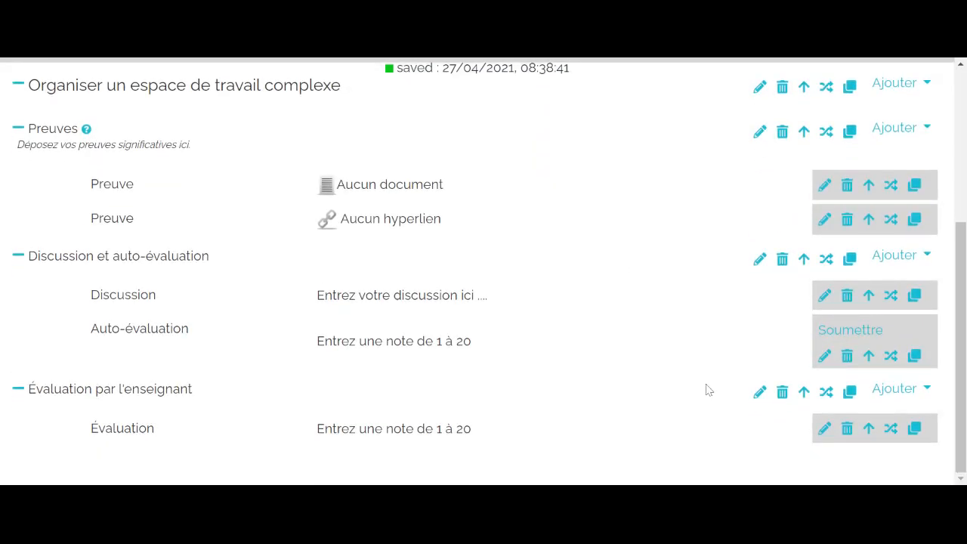
- Grant the enseignant role the Montrer/Cacher right on the Évaluation resource and set its Montrer à metadata to etudiant
{"action": "left_click", "coordinate": [824, 428]}
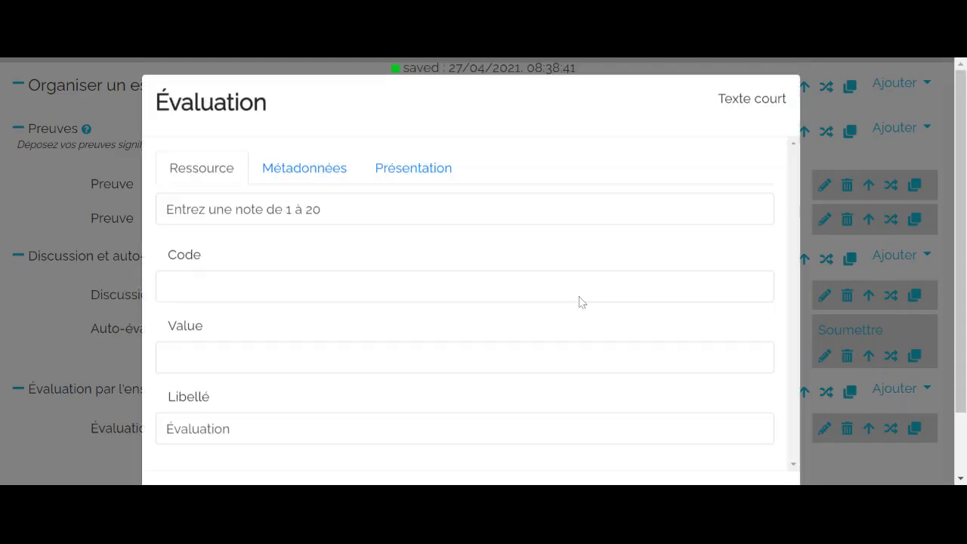
{"action": "left_click", "coordinate": [323, 181]}
{"action": "scroll", "coordinate": [390, 252], "scroll_direction": "down", "scroll_amount": 1}
{"action": "scroll", "coordinate": [390, 252], "scroll_direction": "down", "scroll_amount": 7}
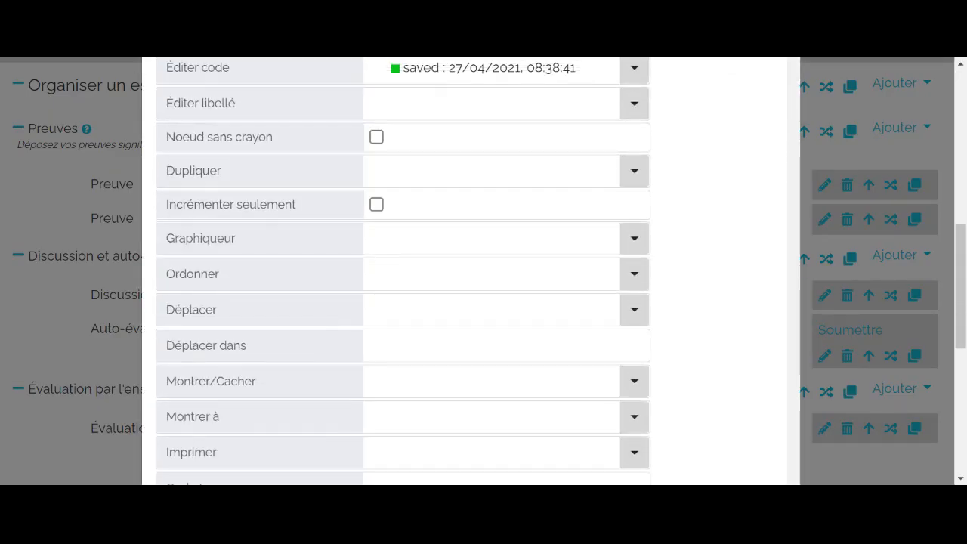
{"action": "scroll", "coordinate": [402, 272], "scroll_direction": "down", "scroll_amount": 2}
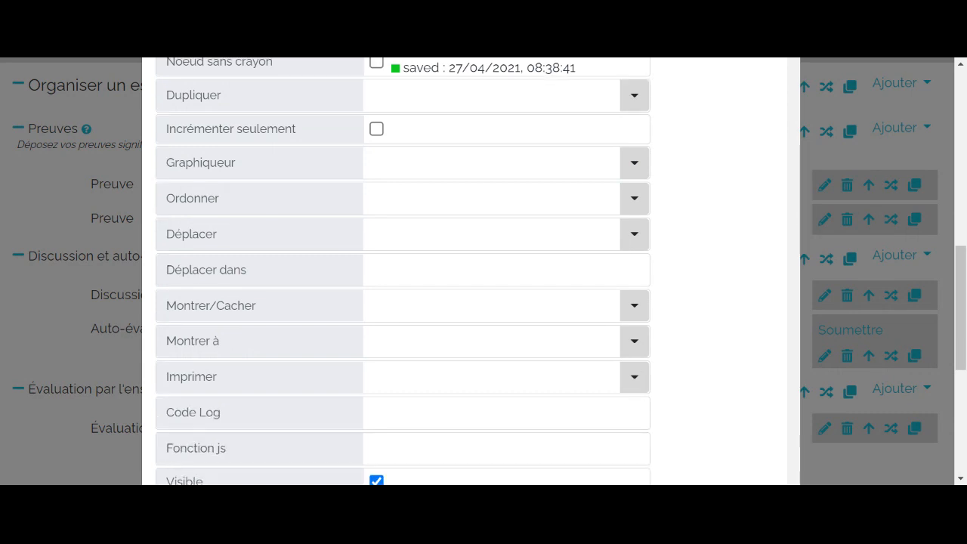
{"action": "left_click", "coordinate": [635, 306]}
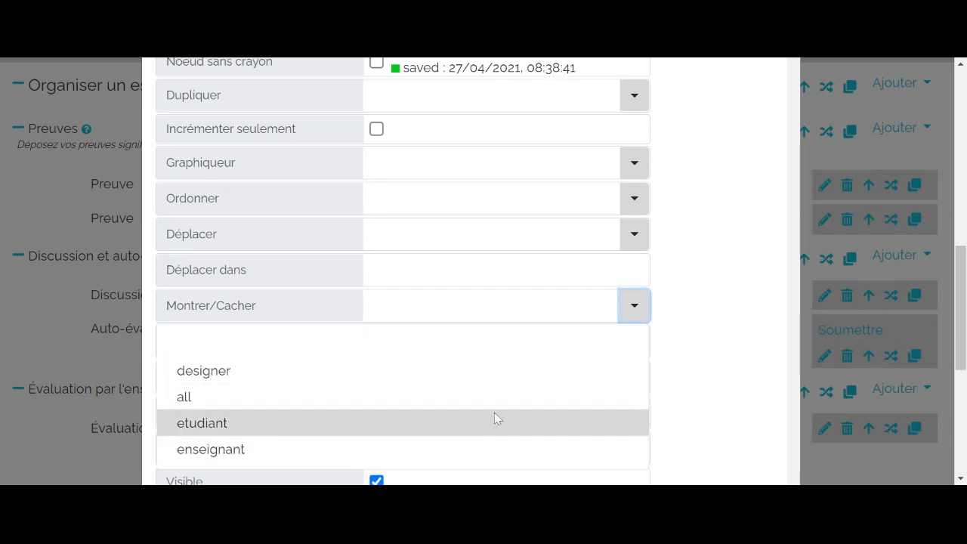
{"action": "left_click", "coordinate": [455, 447]}
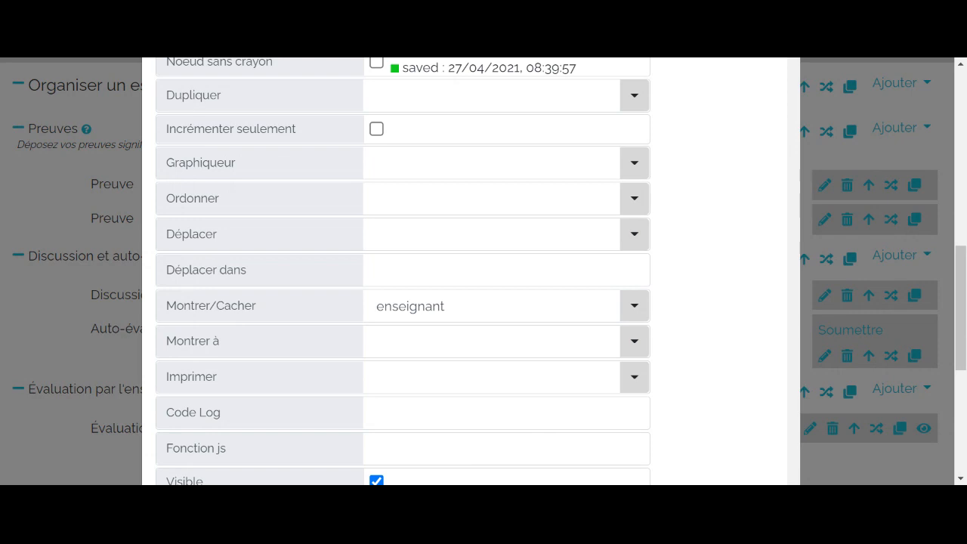
{"action": "left_click", "coordinate": [632, 349]}
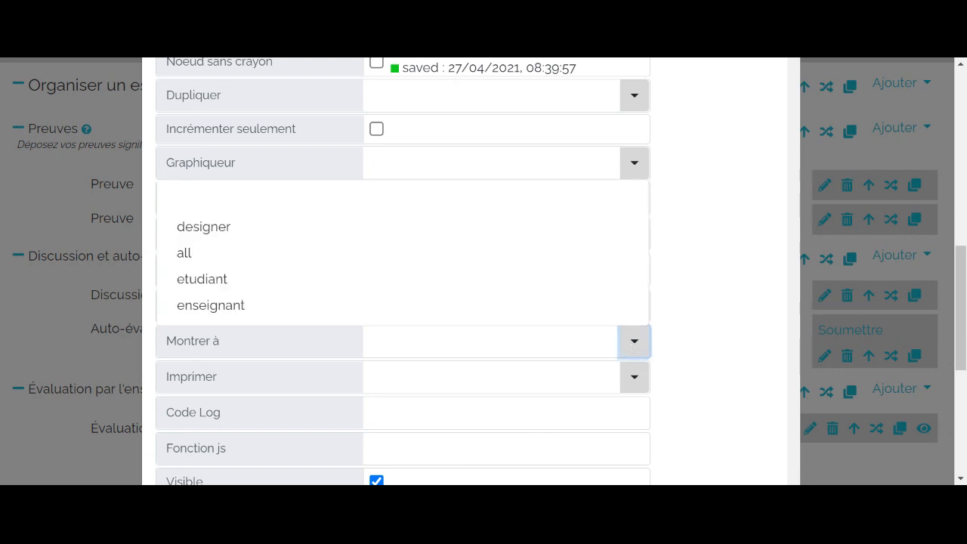
{"action": "left_click", "coordinate": [304, 288]}
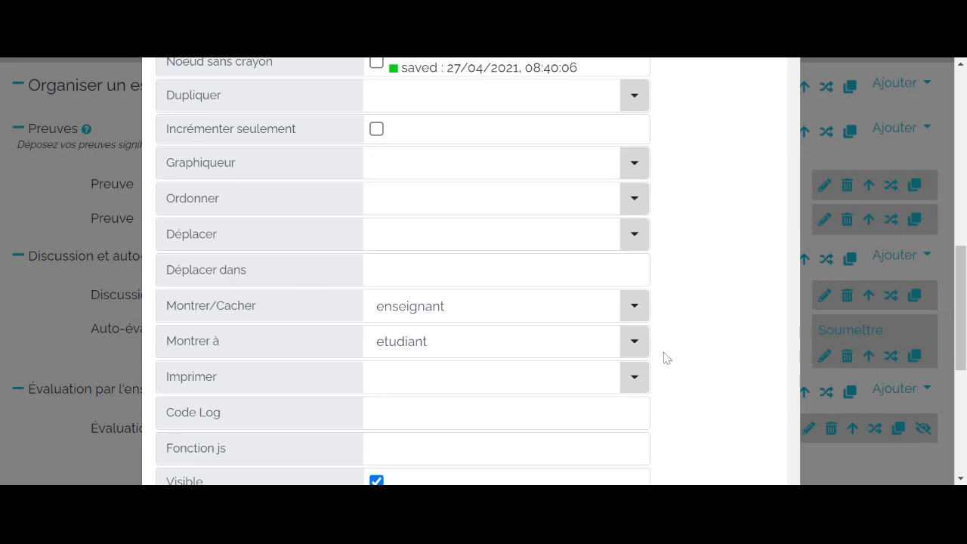
- Replace the Voir role of the Évaluation resource with enseignant and close its properties
{"action": "scroll", "coordinate": [667, 350], "scroll_direction": "up", "scroll_amount": 5}
{"action": "scroll", "coordinate": [667, 350], "scroll_direction": "up", "scroll_amount": 3}
{"action": "scroll", "coordinate": [667, 350], "scroll_direction": "down", "scroll_amount": 2}
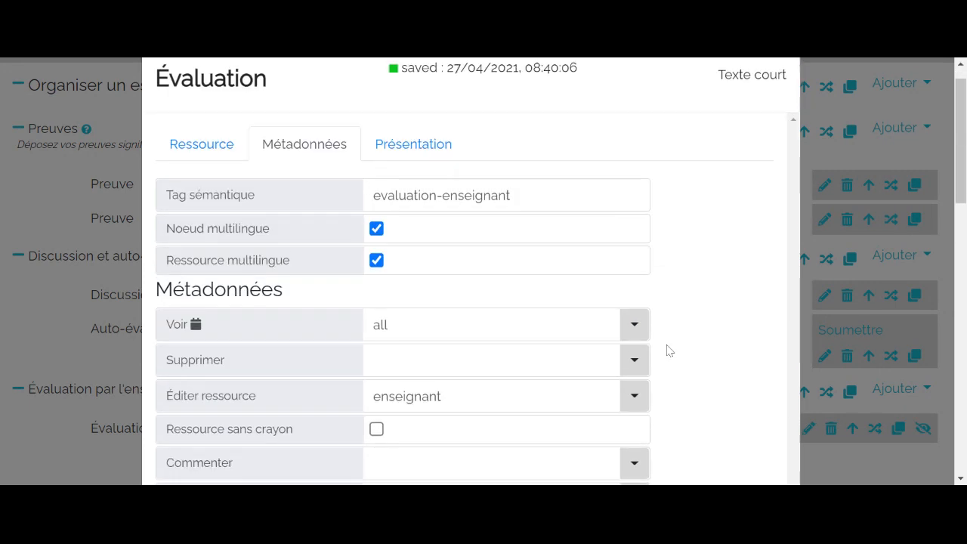
{"action": "left_click", "coordinate": [391, 204]}
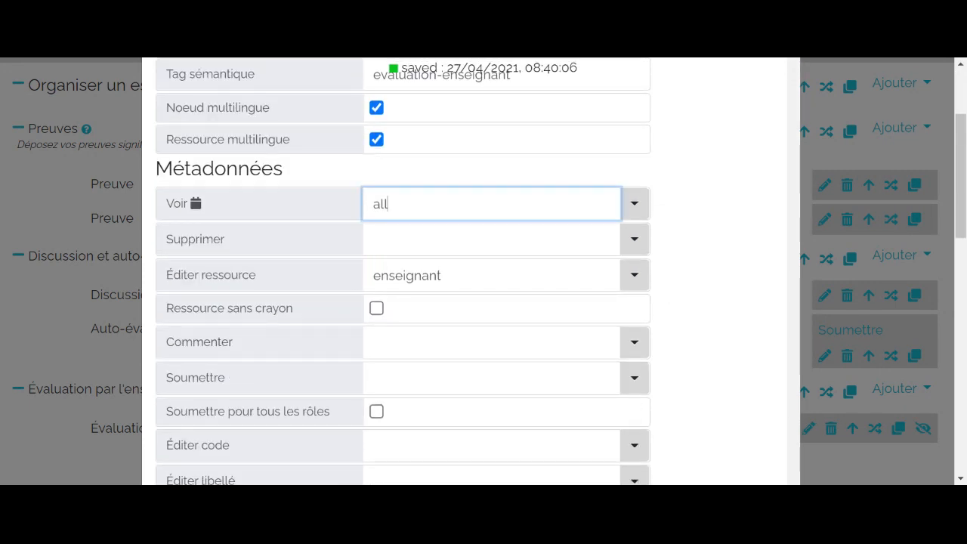
{"action": "key", "text": "BackSpace"}
{"action": "key", "text": "BackSpace"}
{"action": "key", "text": "BackSpace"}
{"action": "left_click", "coordinate": [634, 203]}
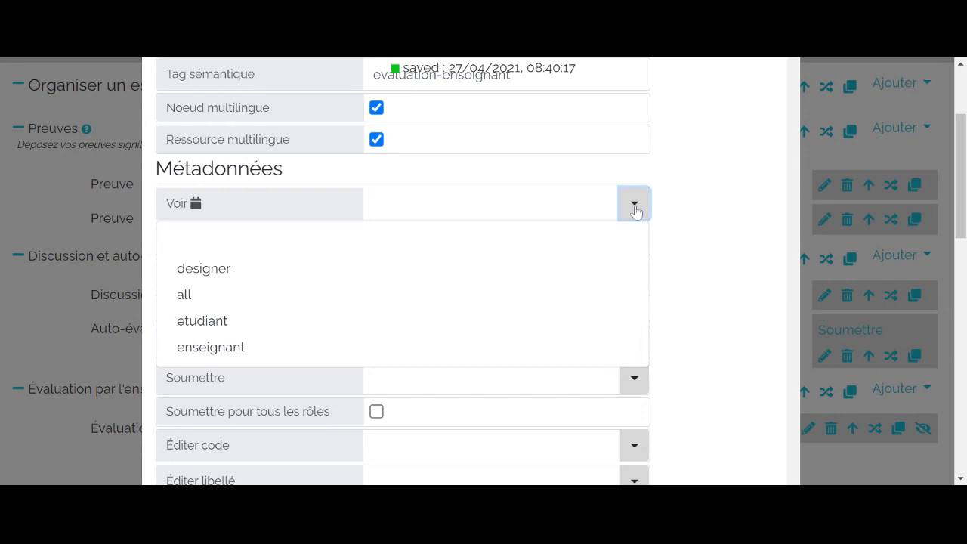
{"action": "left_click", "coordinate": [370, 346]}
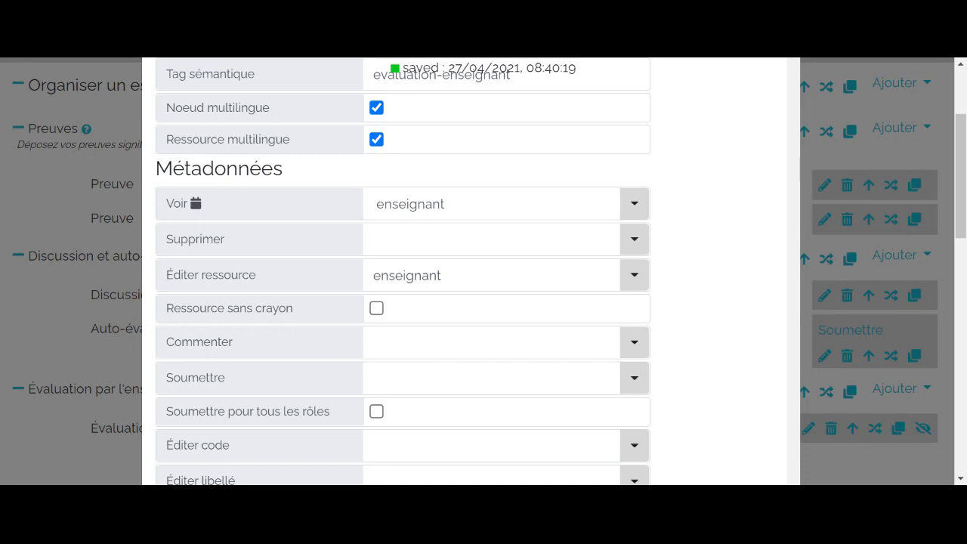
{"action": "left_click", "coordinate": [26, 209]}
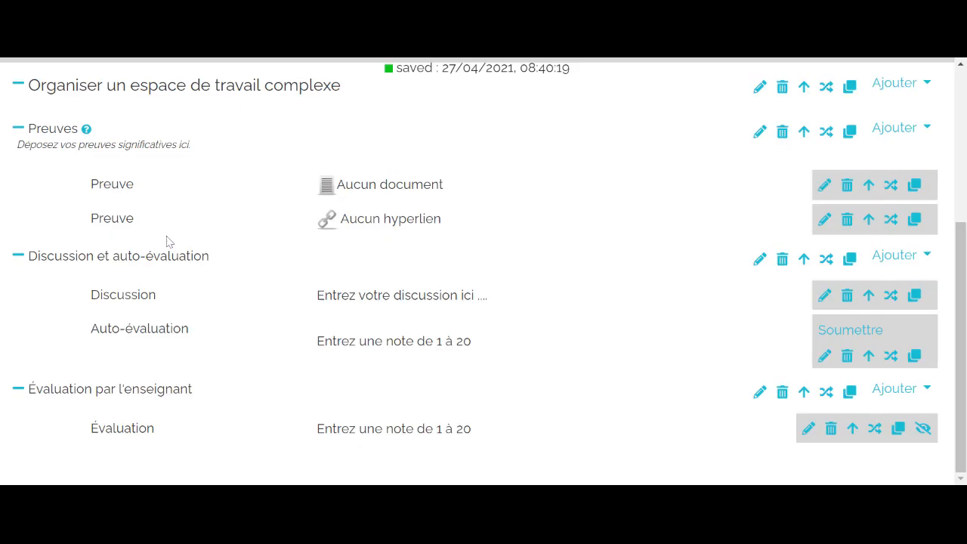
- Switch to the enseignant role and check the Évaluation resource's edit window and show/hide control
{"action": "scroll", "coordinate": [479, 292], "scroll_direction": "up", "scroll_amount": 3}
{"action": "scroll", "coordinate": [476, 291], "scroll_direction": "up", "scroll_amount": 2}
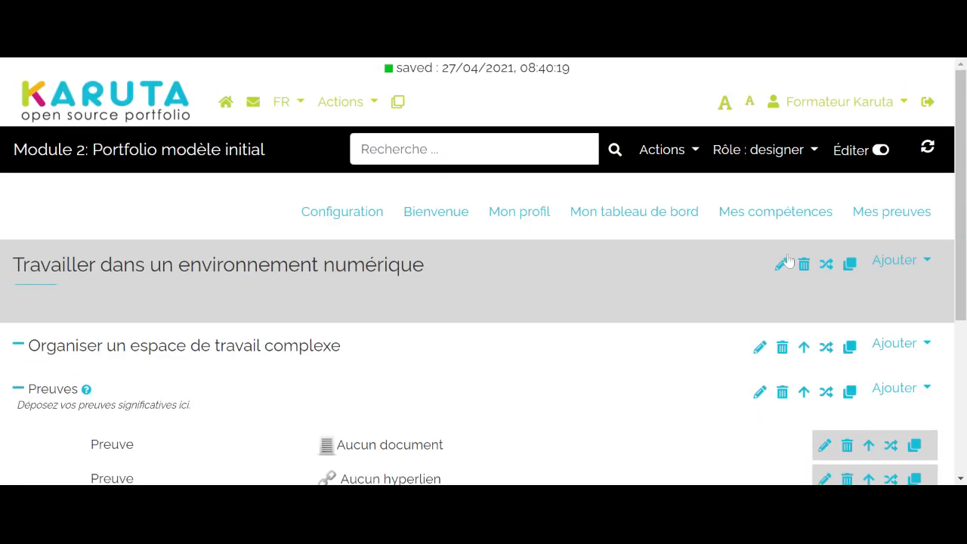
{"action": "left_click", "coordinate": [806, 155]}
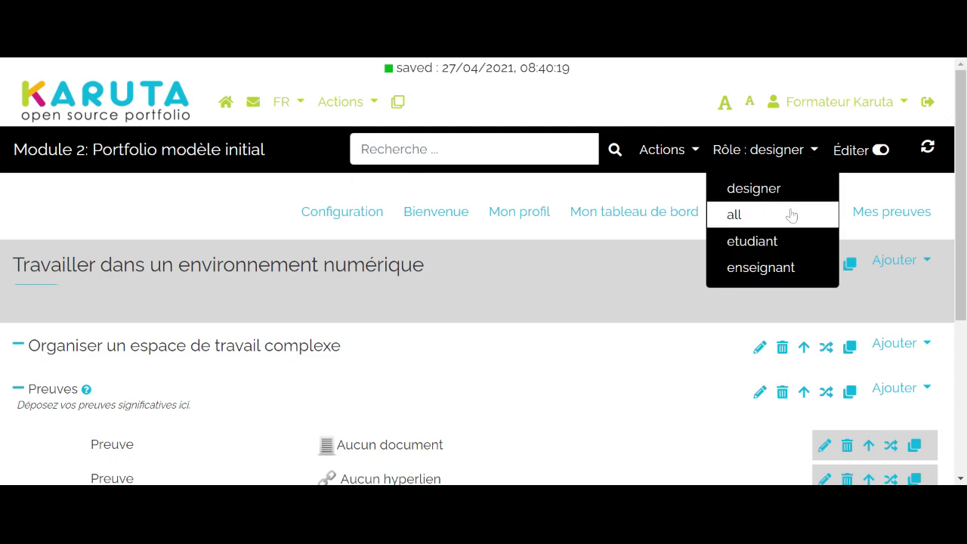
{"action": "left_click", "coordinate": [795, 276]}
{"action": "scroll", "coordinate": [721, 277], "scroll_direction": "down", "scroll_amount": 3}
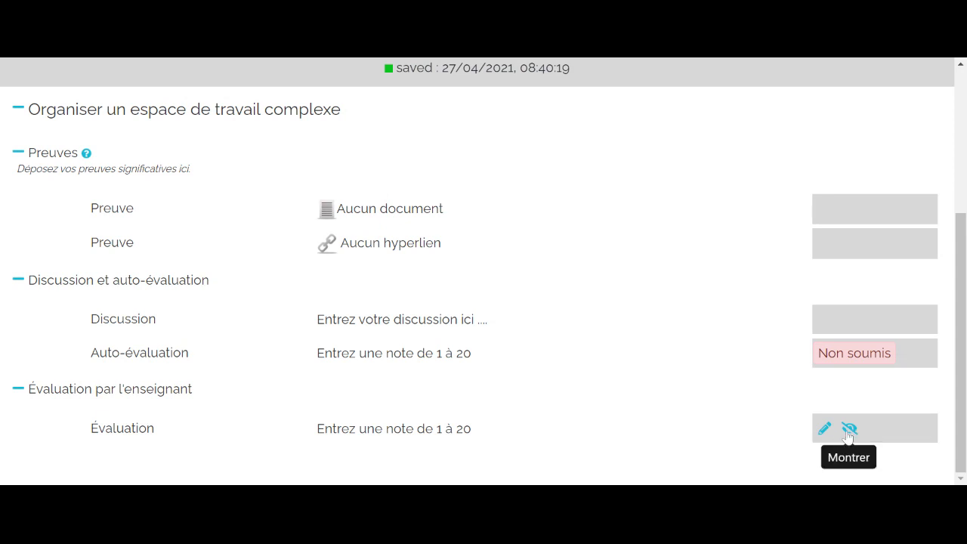
{"action": "left_click", "coordinate": [824, 428]}
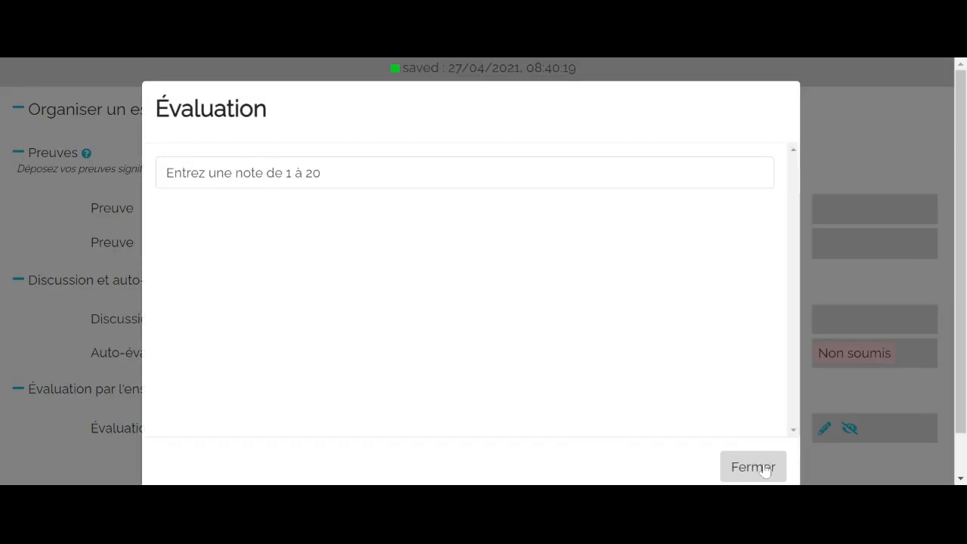
{"action": "left_click", "coordinate": [756, 467]}
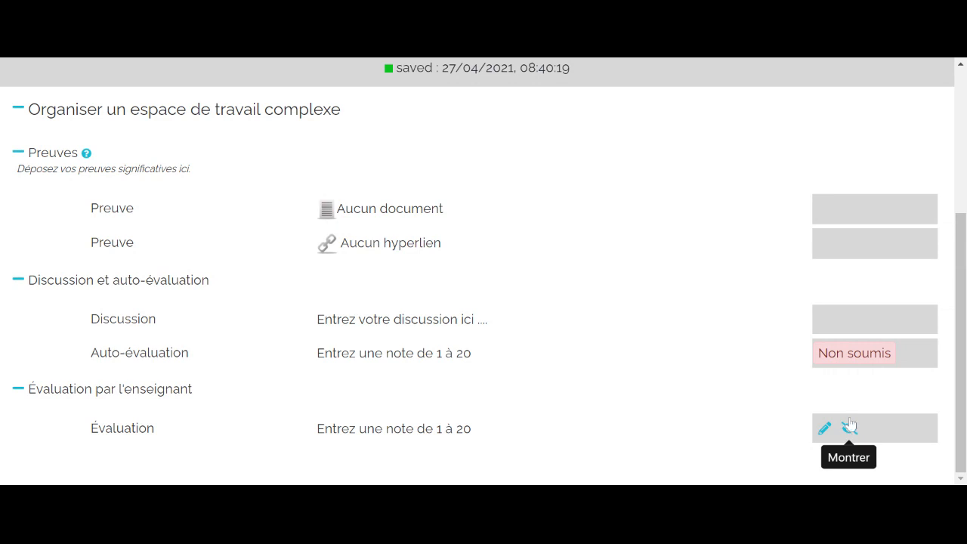
{"action": "left_click", "coordinate": [849, 426]}
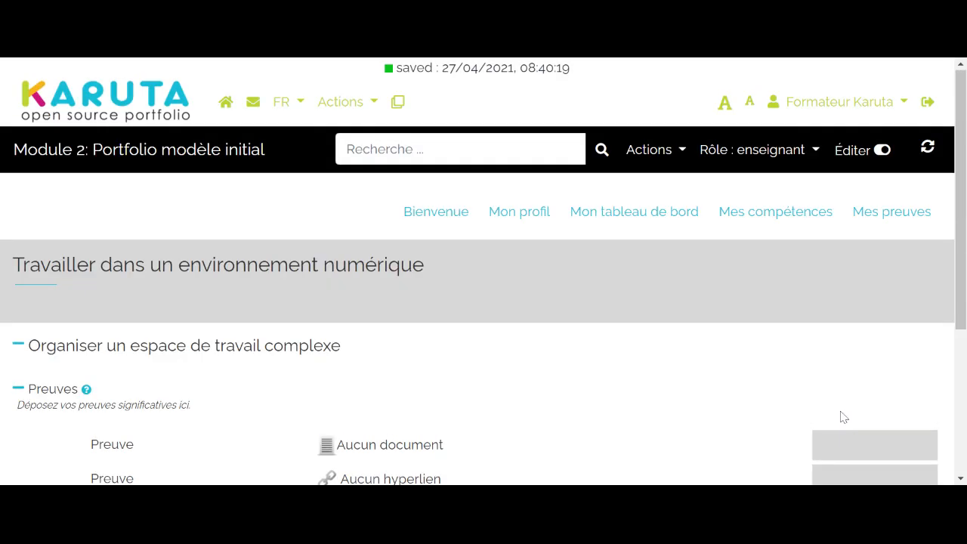
- Switch to the etudiant role and check the "Évaluation par l'enseignant" subsection as a student sees it
{"action": "left_click", "coordinate": [801, 154]}
{"action": "left_click", "coordinate": [795, 240]}
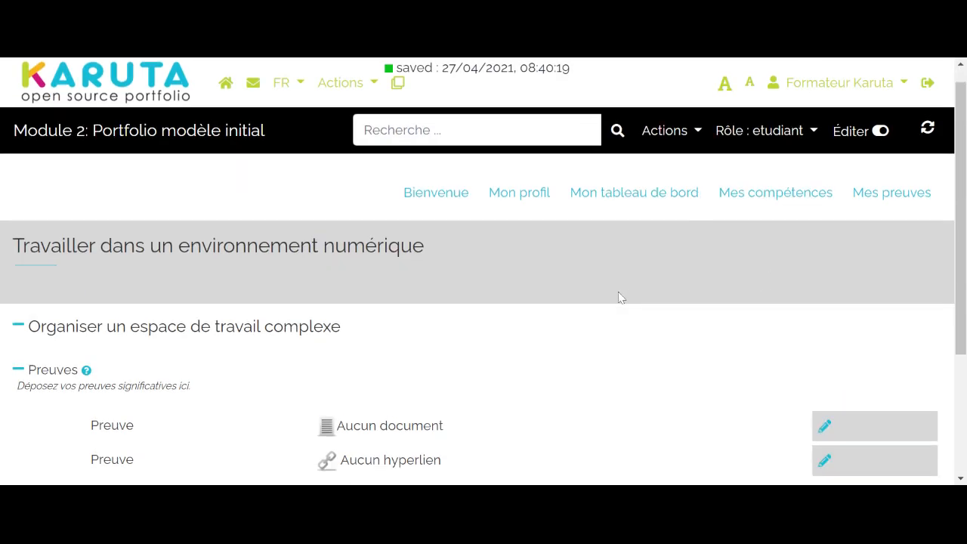
{"action": "scroll", "coordinate": [618, 297], "scroll_direction": "down", "scroll_amount": 3}
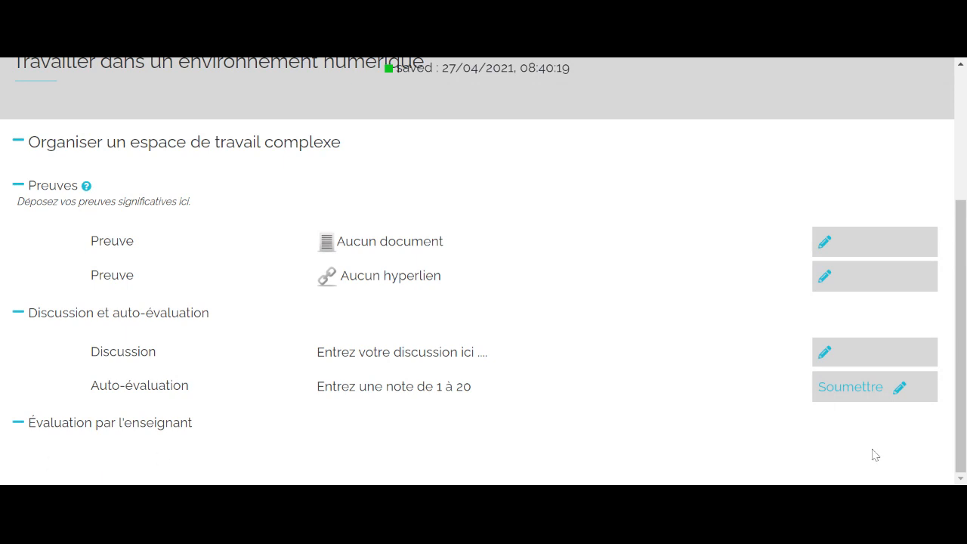
{"action": "scroll", "coordinate": [874, 454], "scroll_direction": "up", "scroll_amount": 3}
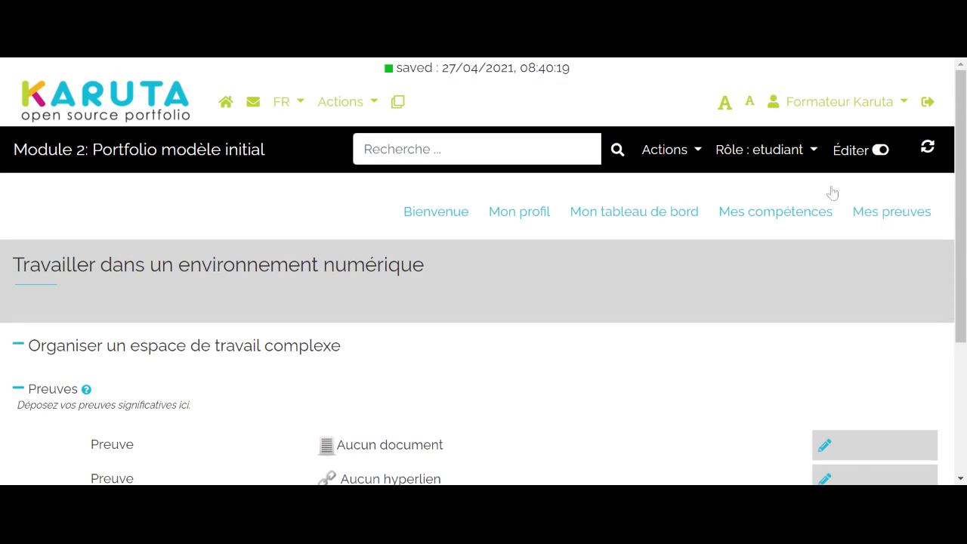
- Switch back to the enseignant role and show the Évaluation resource to the student
{"action": "left_click", "coordinate": [799, 150]}
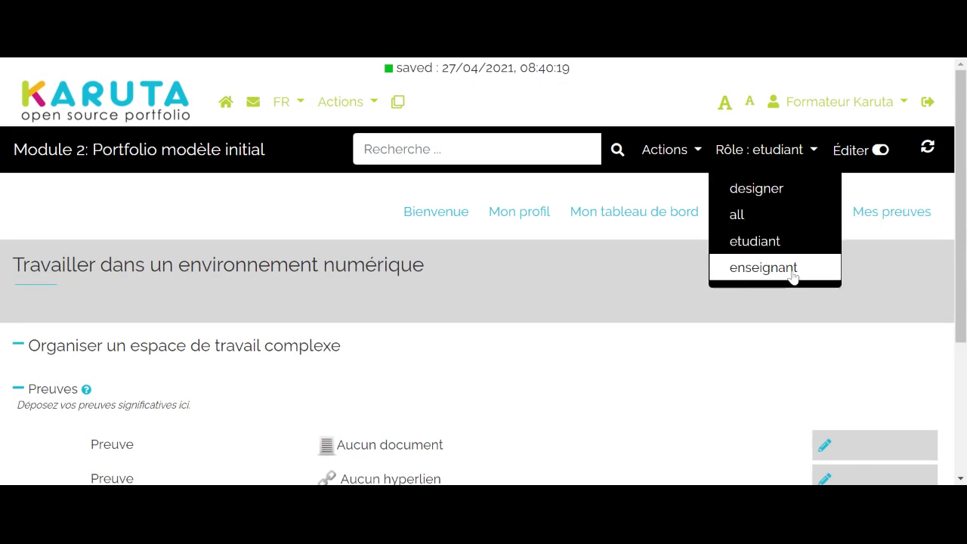
{"action": "left_click", "coordinate": [798, 268]}
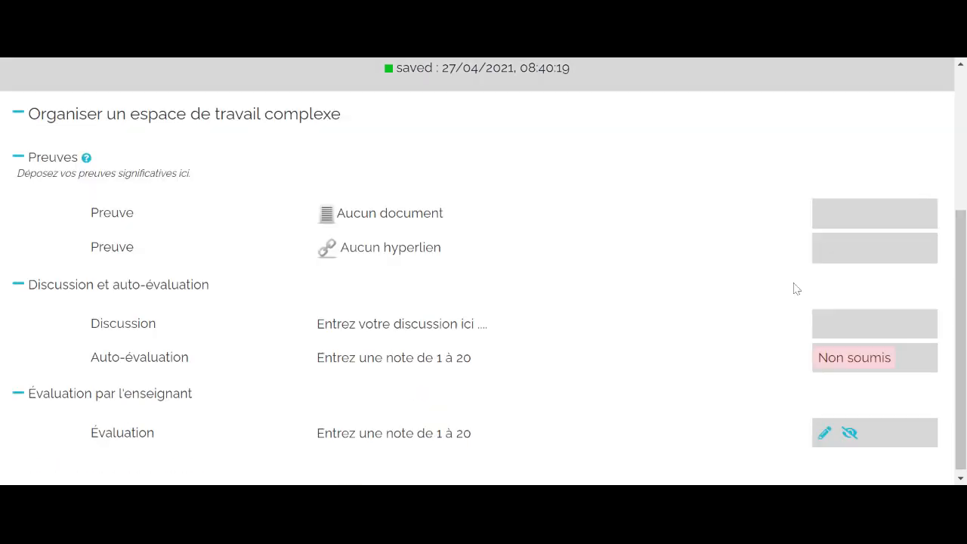
{"action": "left_click", "coordinate": [849, 429]}
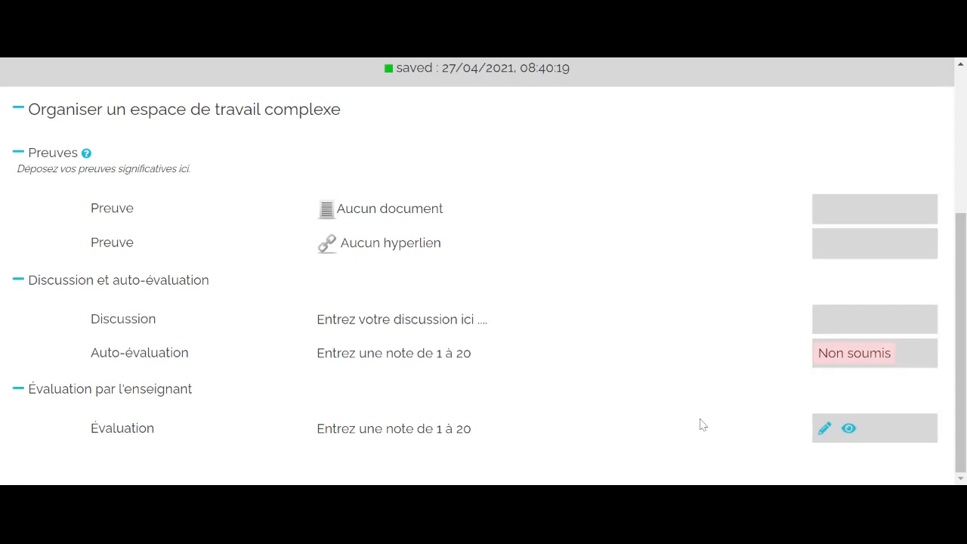
{"action": "scroll", "coordinate": [701, 424], "scroll_direction": "up", "scroll_amount": 2}
{"action": "scroll", "coordinate": [700, 422], "scroll_direction": "up", "scroll_amount": 2}
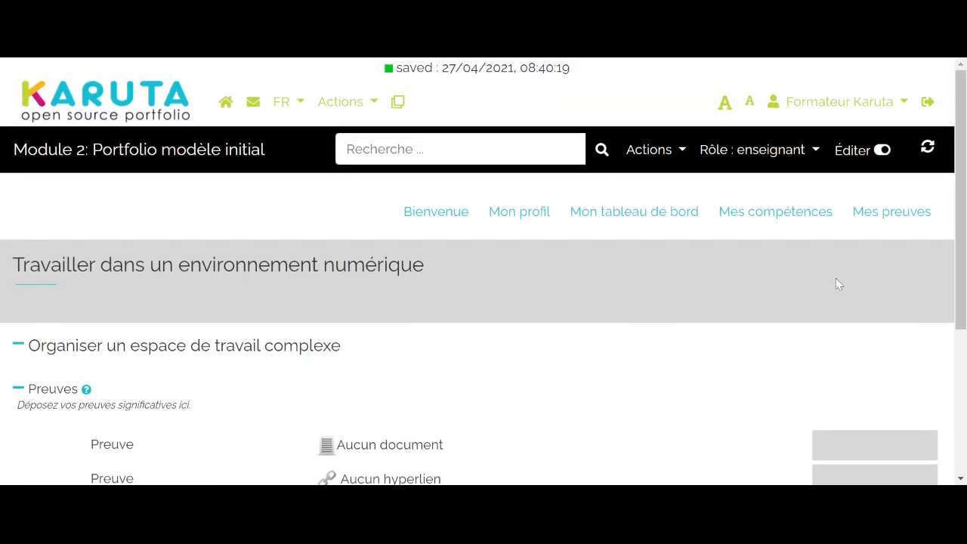
- Switch to the etudiant role and check how the Évaluation resource appears to a student
{"action": "left_click", "coordinate": [806, 154]}
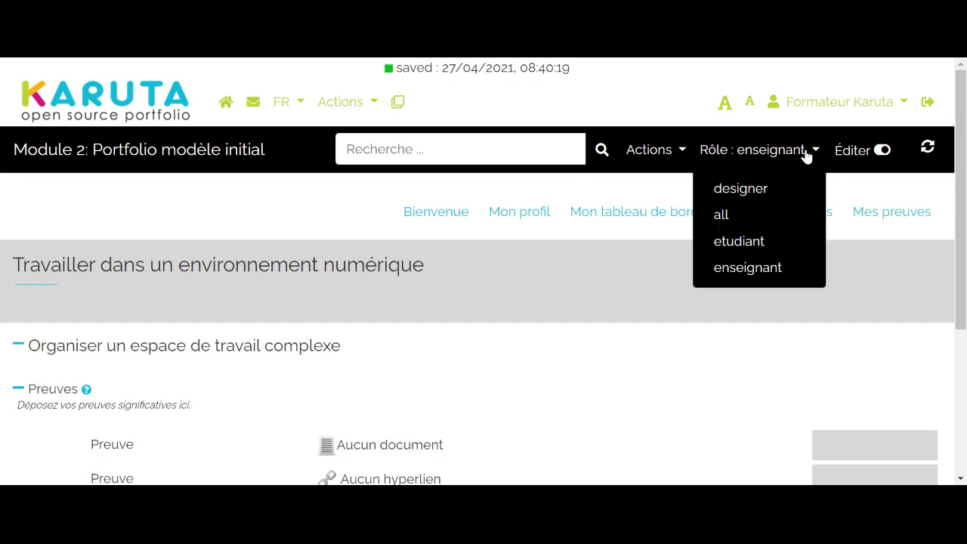
{"action": "left_click", "coordinate": [766, 244]}
{"action": "scroll", "coordinate": [717, 347], "scroll_direction": "down", "scroll_amount": 3}
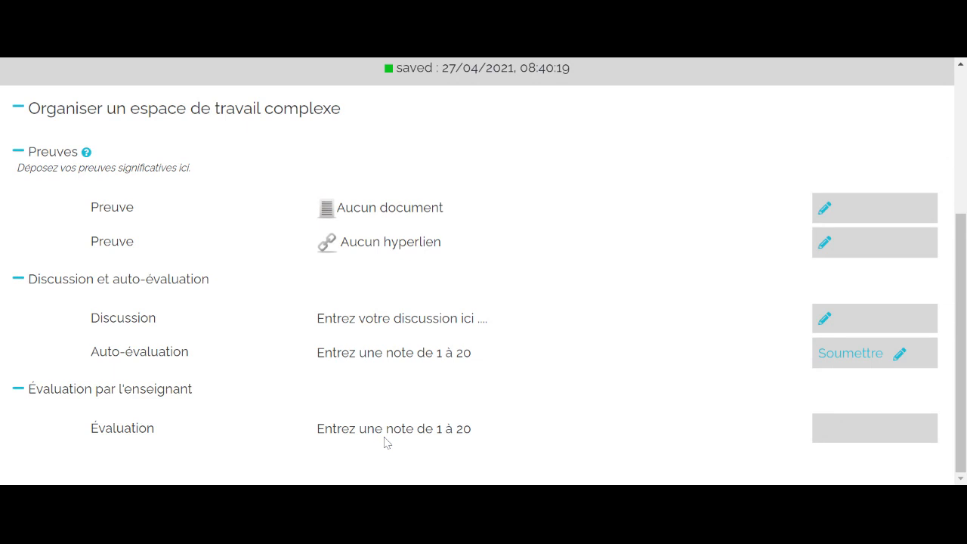
{"action": "scroll", "coordinate": [385, 442], "scroll_direction": "up", "scroll_amount": 1}
{"action": "scroll", "coordinate": [453, 431], "scroll_direction": "down", "scroll_amount": 1}
{"action": "scroll", "coordinate": [790, 411], "scroll_direction": "up", "scroll_amount": 3}
- Switch to the enseignant role and check the controls on the Auto-évaluation and Évaluation resources
{"action": "left_click", "coordinate": [795, 154]}
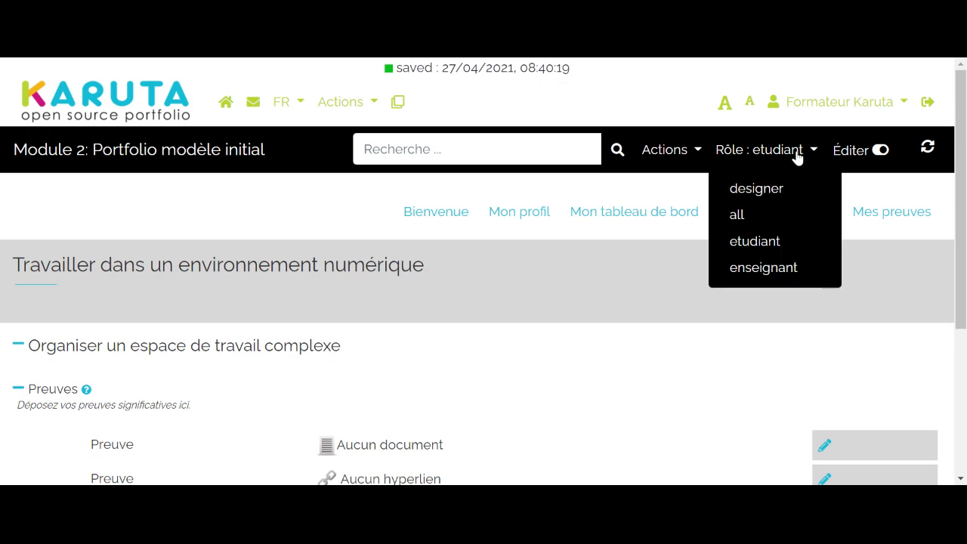
{"action": "left_click", "coordinate": [781, 267]}
{"action": "scroll", "coordinate": [784, 266], "scroll_direction": "down", "scroll_amount": 3}
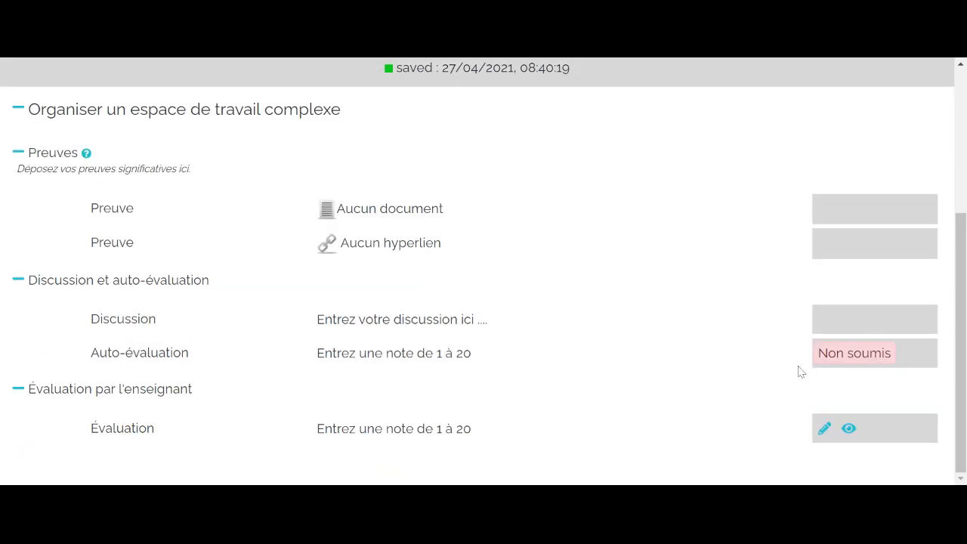
{"action": "scroll", "coordinate": [793, 371], "scroll_direction": "up", "scroll_amount": 3}
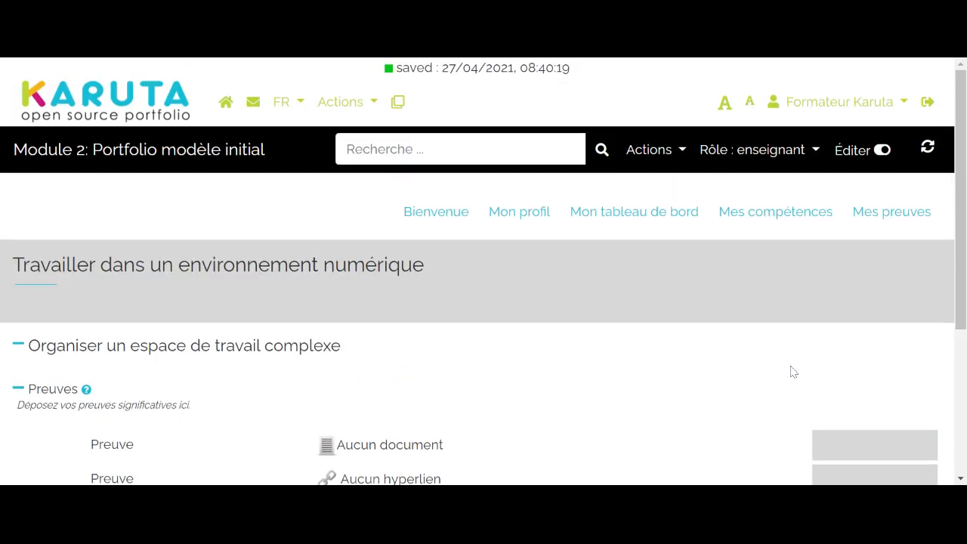
- Switch to the designer role and return to the page's subsections
{"action": "left_click", "coordinate": [808, 152]}
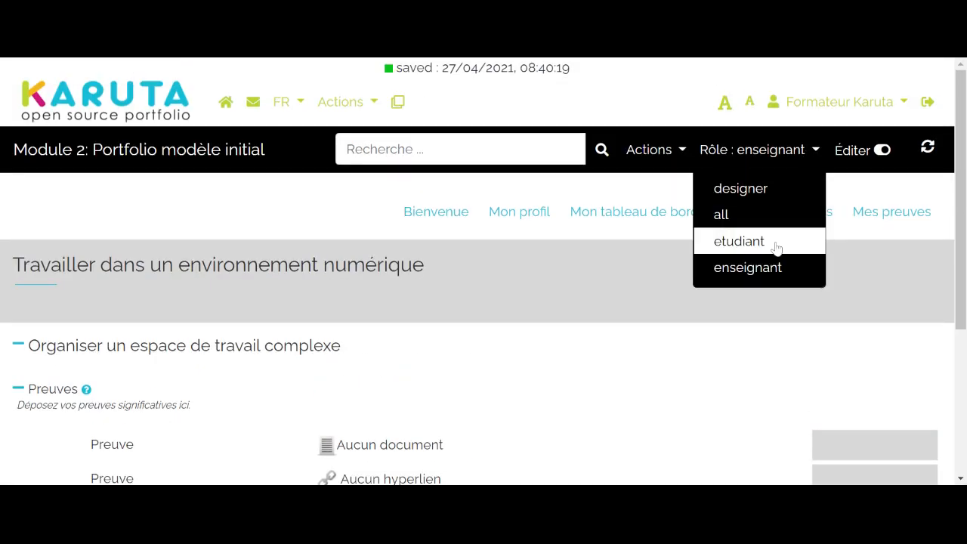
{"action": "left_click", "coordinate": [755, 189]}
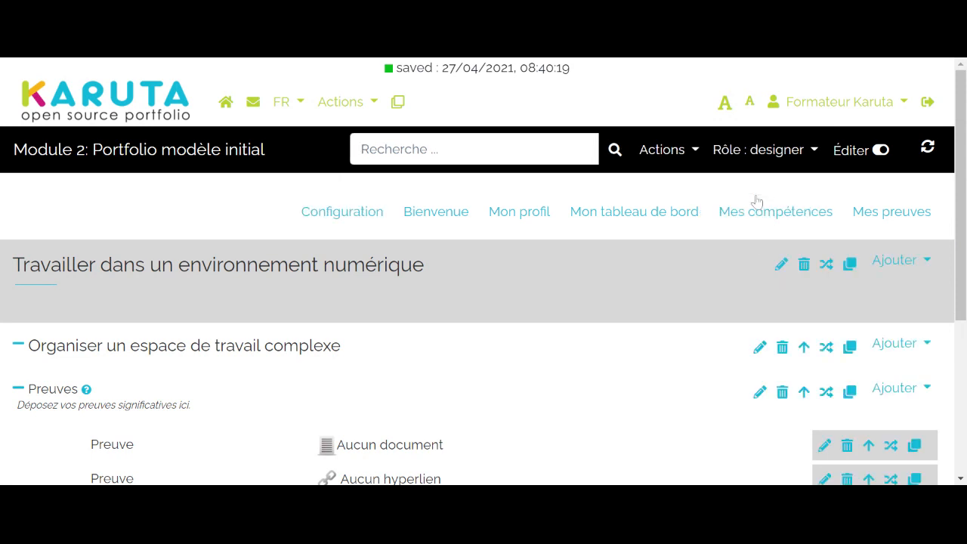
{"action": "scroll", "coordinate": [717, 358], "scroll_direction": "down", "scroll_amount": 3}
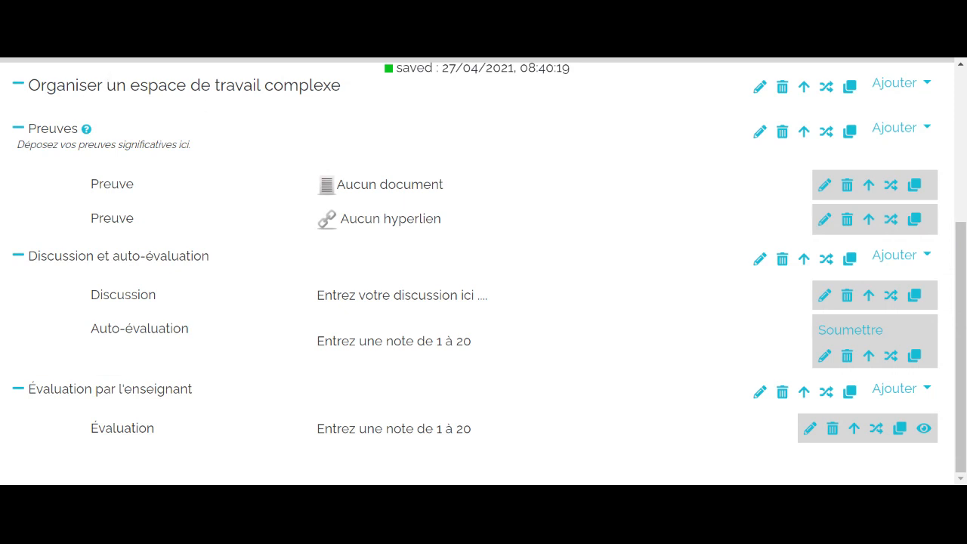
- Examine the metadata of the "Organiser un espace de travail complexe" subsection, then close its properties and review the page structure
{"action": "left_click", "coordinate": [759, 89]}
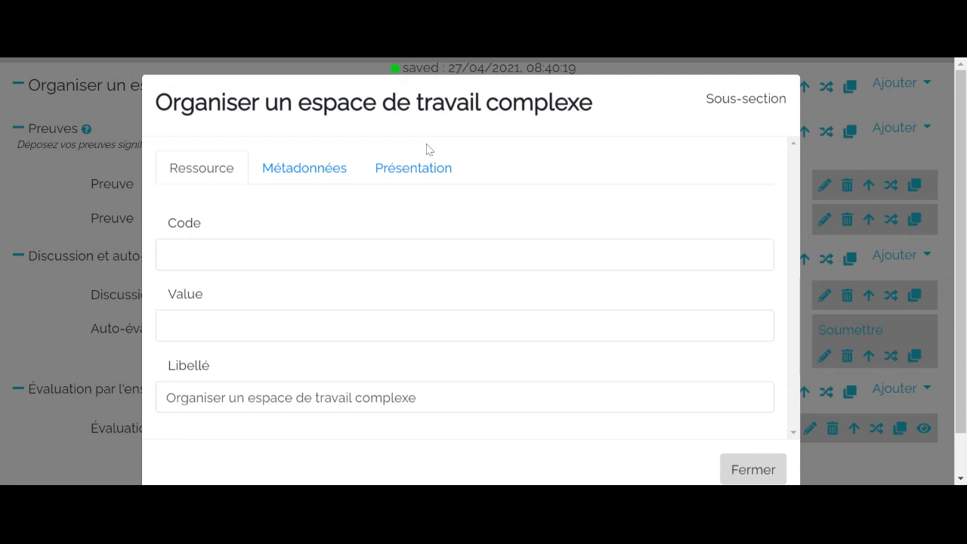
{"action": "left_click", "coordinate": [328, 170]}
{"action": "scroll", "coordinate": [328, 177], "scroll_direction": "down", "scroll_amount": 9}
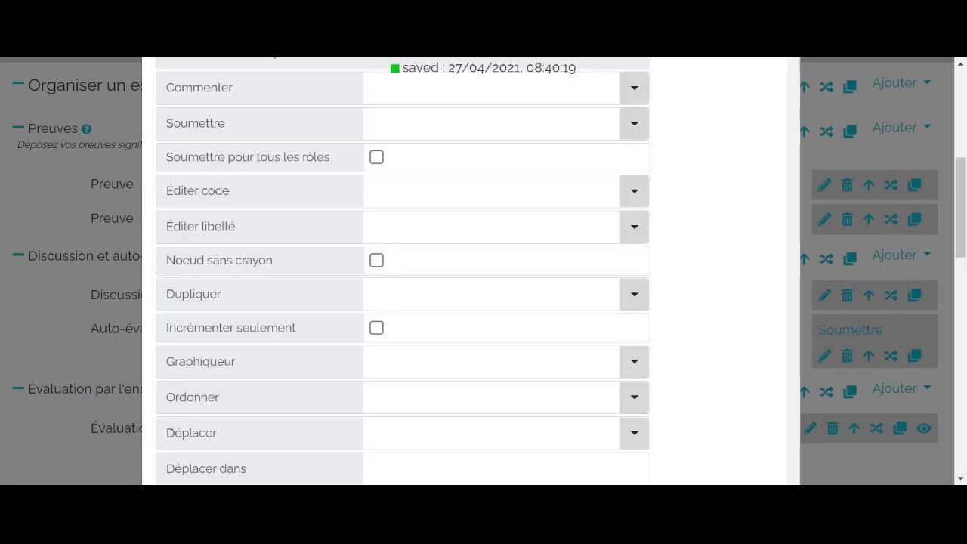
{"action": "scroll", "coordinate": [470, 270], "scroll_direction": "down", "scroll_amount": 1}
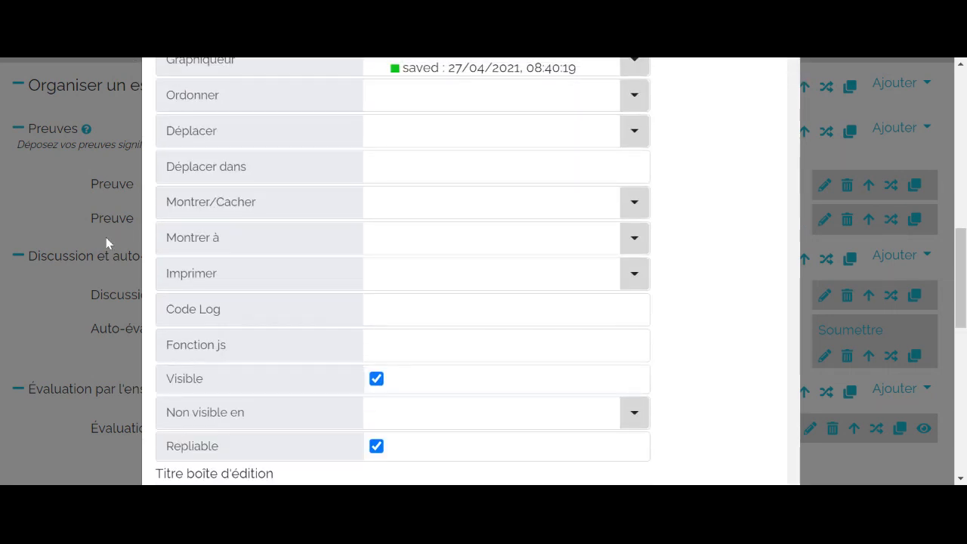
{"action": "left_click", "coordinate": [38, 204]}
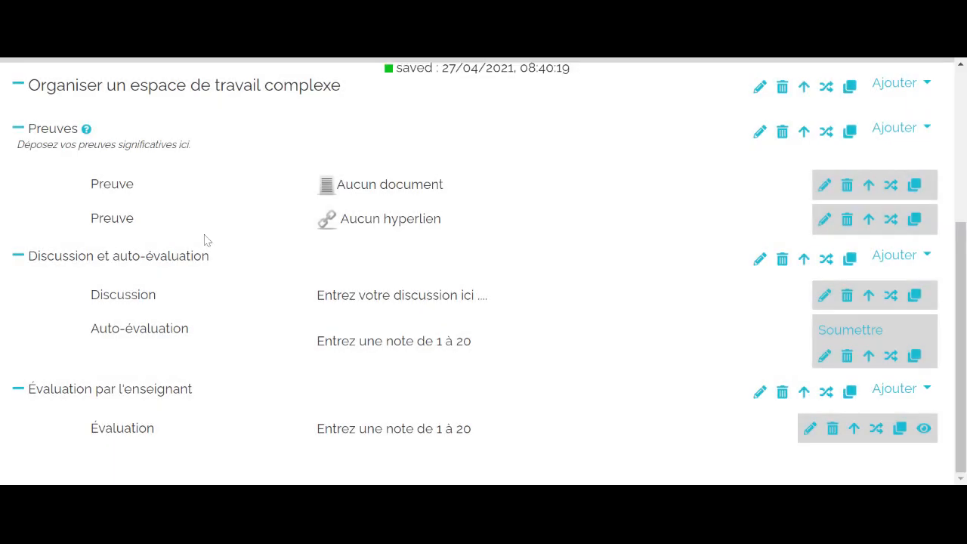
{"action": "scroll", "coordinate": [266, 226], "scroll_direction": "up", "scroll_amount": 3}
{"action": "scroll", "coordinate": [266, 226], "scroll_direction": "down", "scroll_amount": 2}
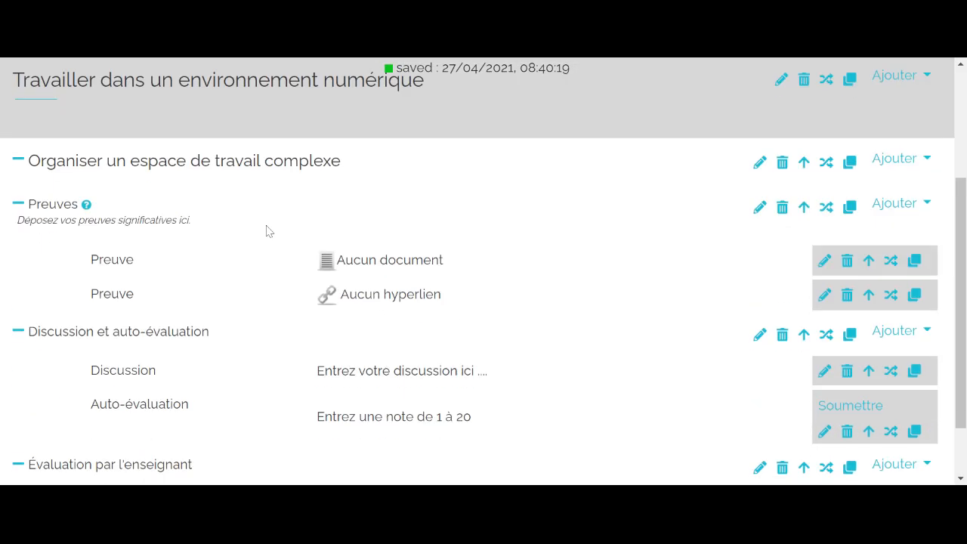
{"action": "scroll", "coordinate": [265, 231], "scroll_direction": "down", "scroll_amount": 1}
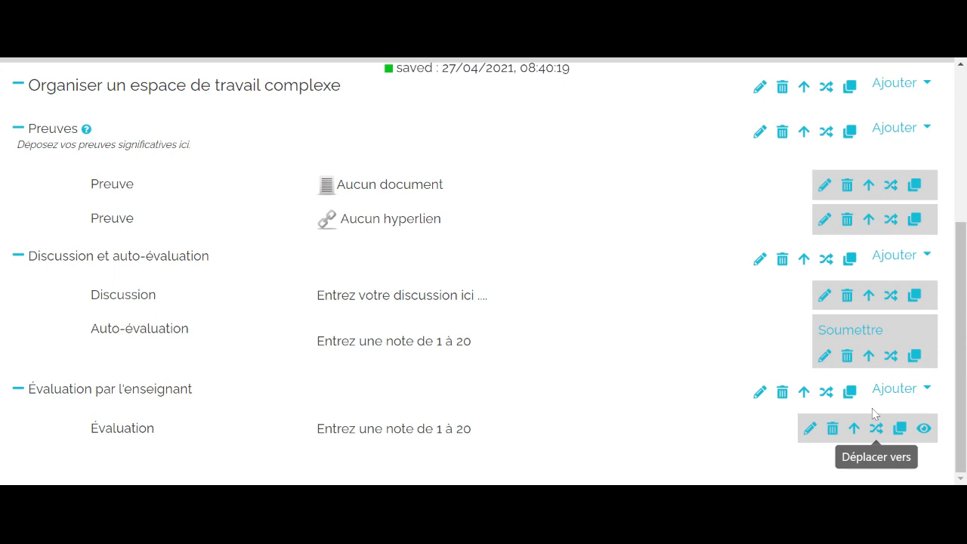
- Add a Commentaires resource to the "Évaluation par l'enseignant" subsection
{"action": "left_click", "coordinate": [907, 392]}
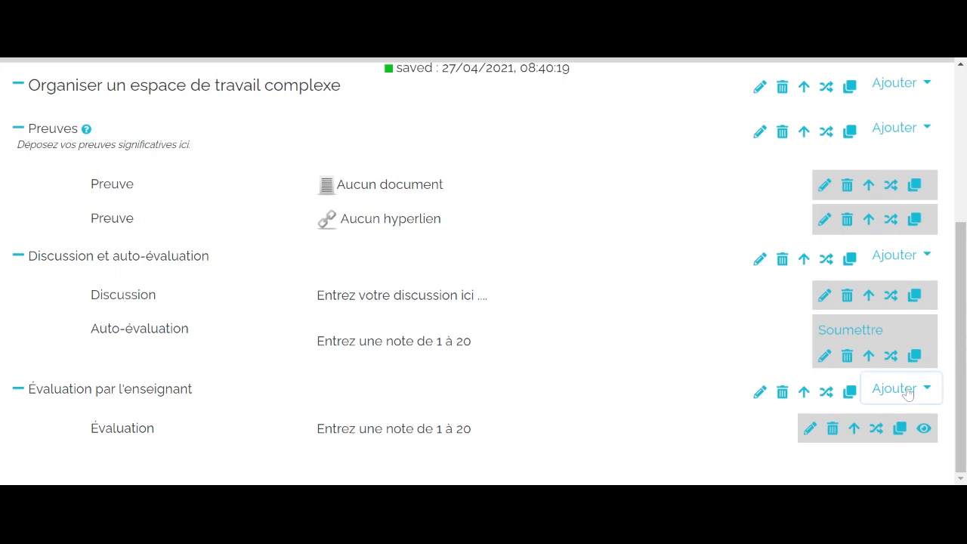
{"action": "scroll", "coordinate": [906, 393], "scroll_direction": "up", "scroll_amount": 3}
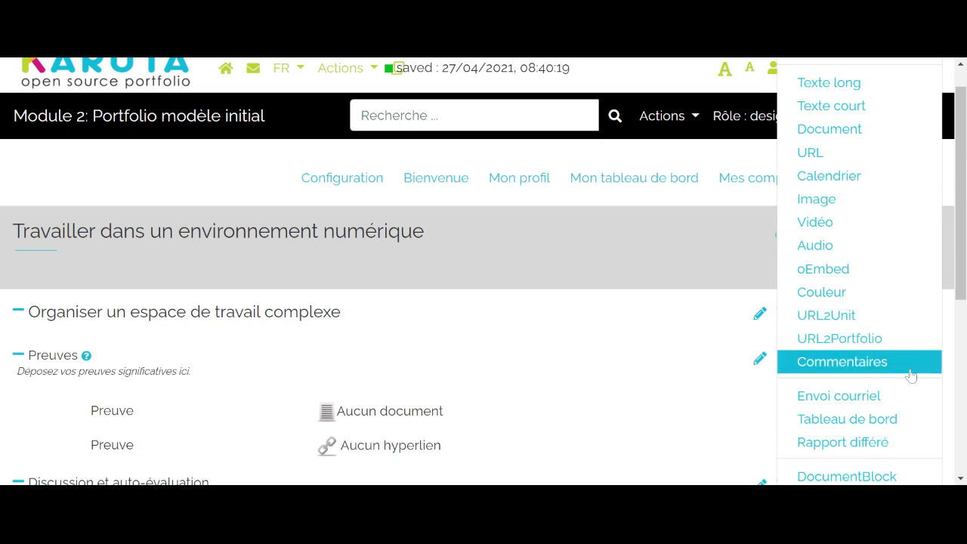
{"action": "left_click", "coordinate": [887, 362]}
{"action": "scroll", "coordinate": [838, 370], "scroll_direction": "down", "scroll_amount": 3}
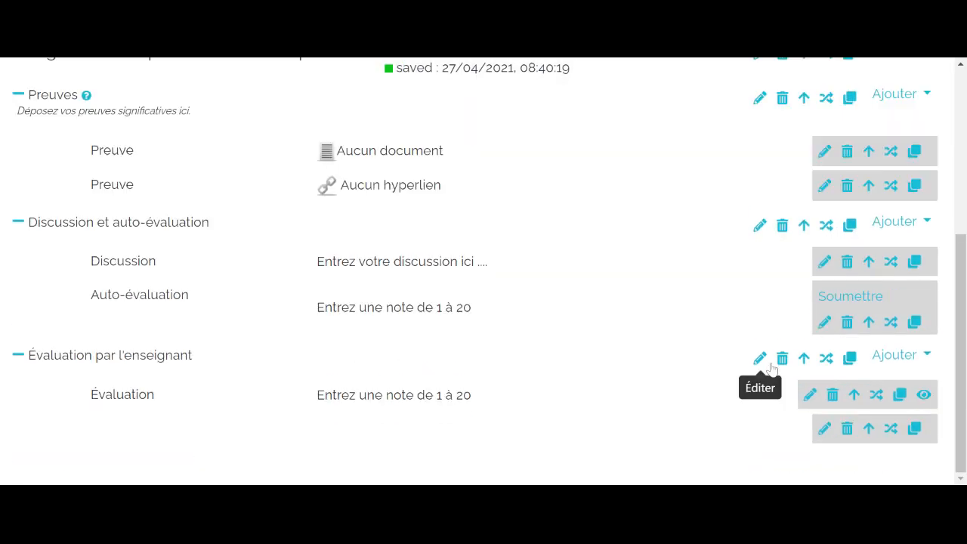
- Set the label of the new Commentaires resource to "Commentaire"
{"action": "left_click", "coordinate": [824, 429]}
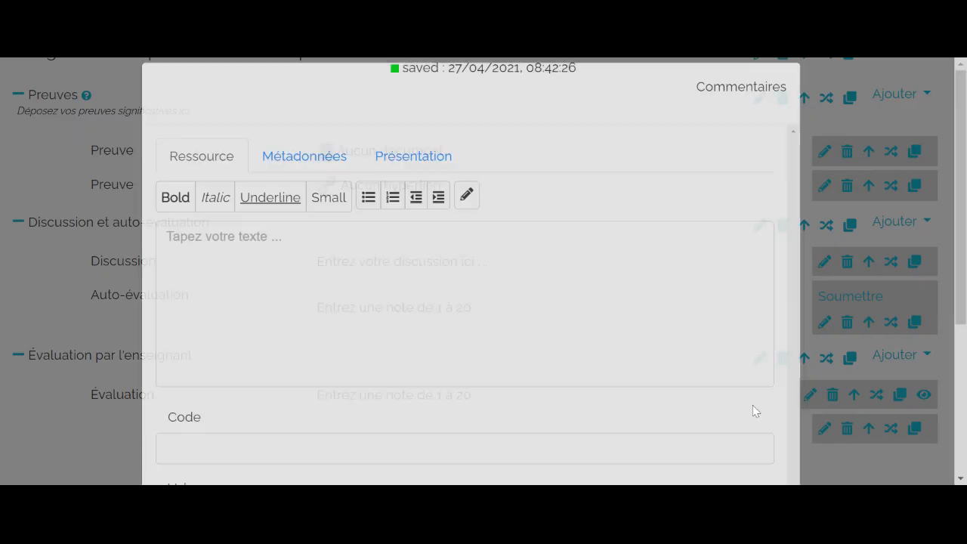
{"action": "scroll", "coordinate": [753, 408], "scroll_direction": "down", "scroll_amount": 3}
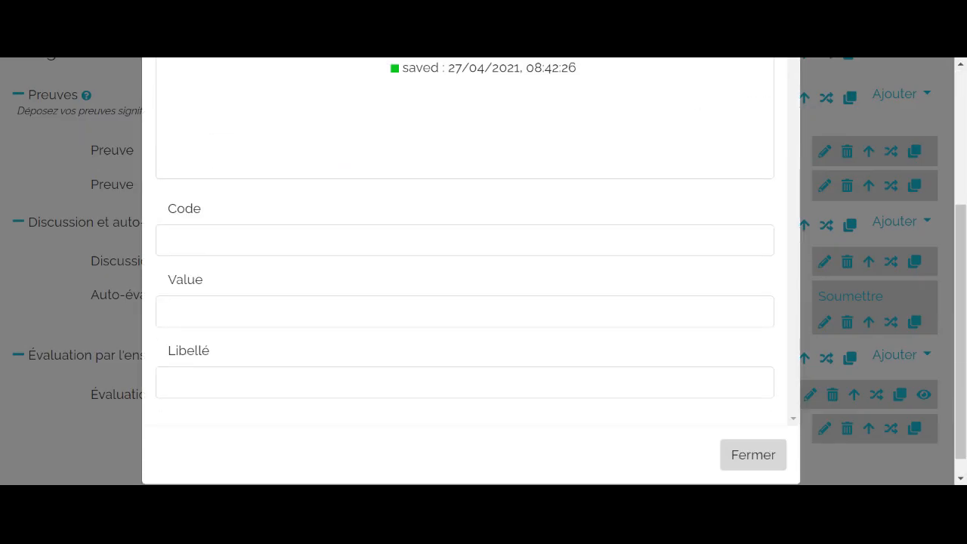
{"action": "left_click", "coordinate": [245, 378]}
{"action": "type", "text": "Cok"}
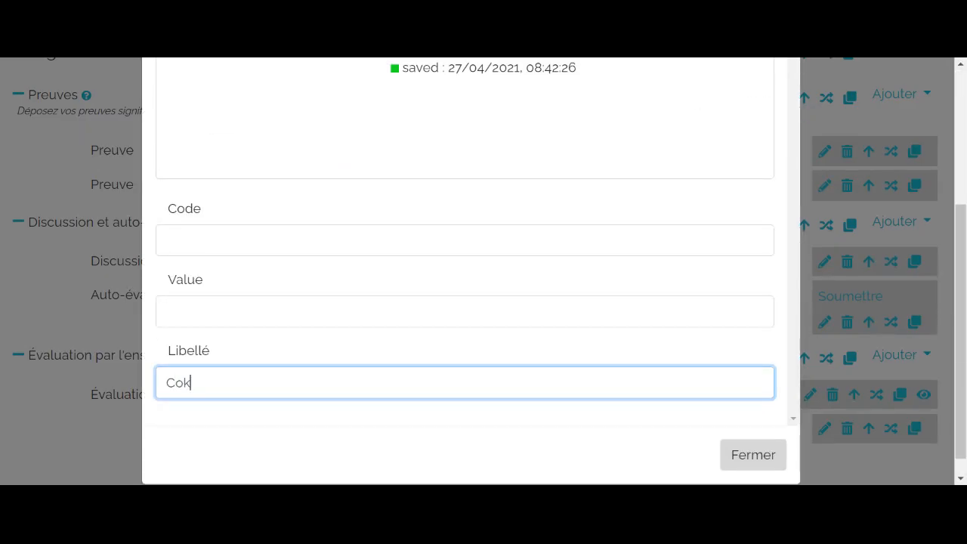
{"action": "key", "text": "BackSpace"}
{"action": "type", "text": "mmmentaire"}
{"action": "scroll", "coordinate": [258, 277], "scroll_direction": "up", "scroll_amount": 5}
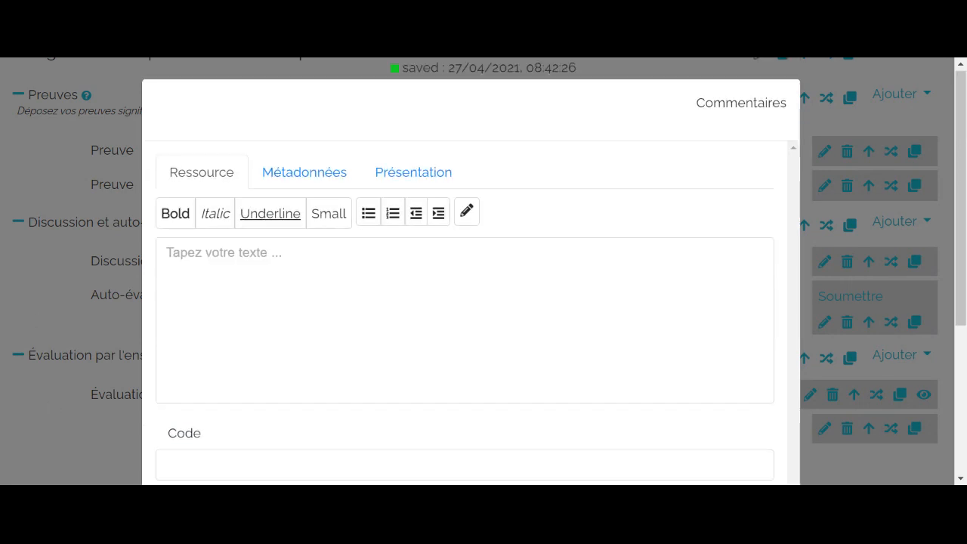
- Replace the semantic tag of the Commentaire resource with "commentaire-enseignant"
{"action": "left_click", "coordinate": [286, 185]}
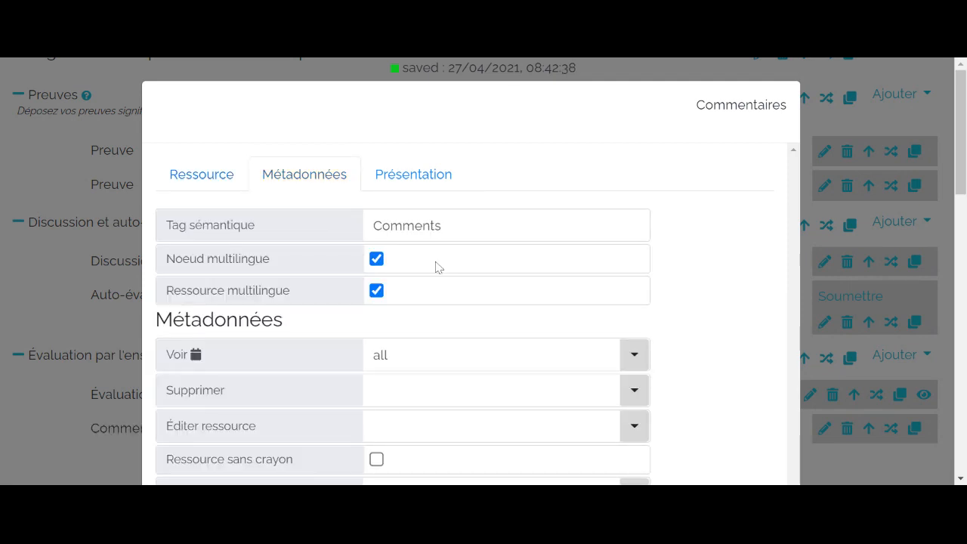
{"action": "left_click", "coordinate": [442, 226]}
{"action": "key", "text": "BackSpace"}
{"action": "key", "text": "BackSpace"}
{"action": "key", "text": "BackSpace"}
{"action": "key", "text": "BackSpace"}
{"action": "key", "text": "BackSpace"}
{"action": "key", "text": "BackSpace"}
{"action": "key", "text": "BackSpace"}
{"action": "key", "text": "BackSpace"}
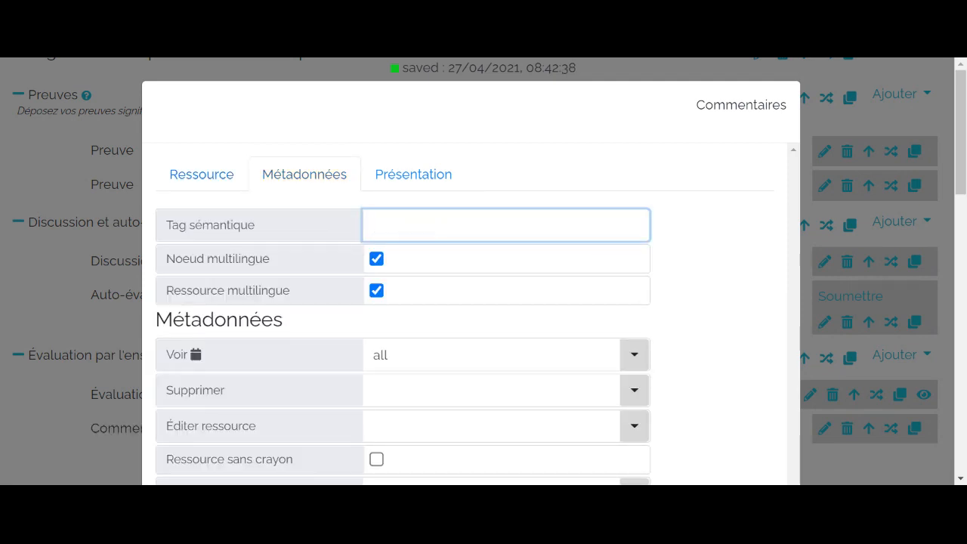
{"action": "type", "text": "commentaire-e"}
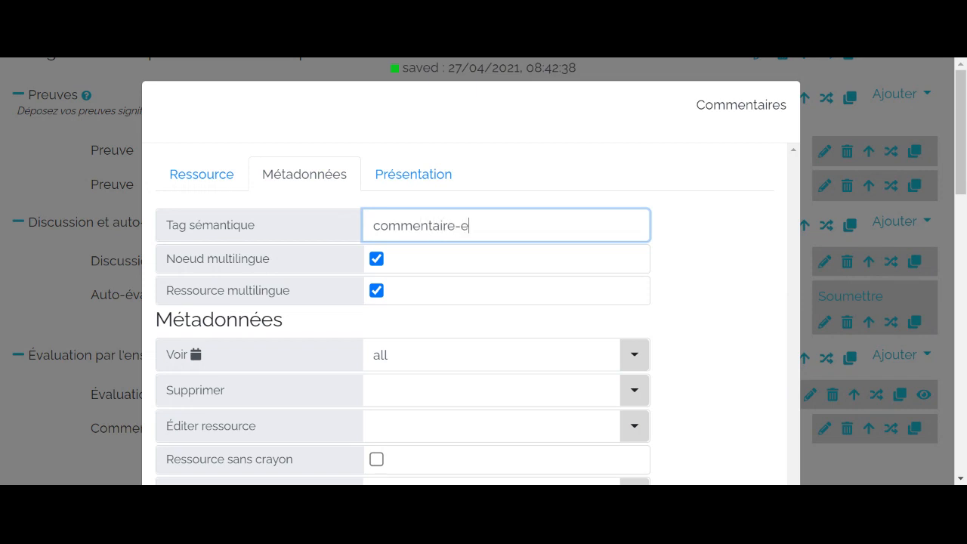
{"action": "type", "text": "nseignant"}
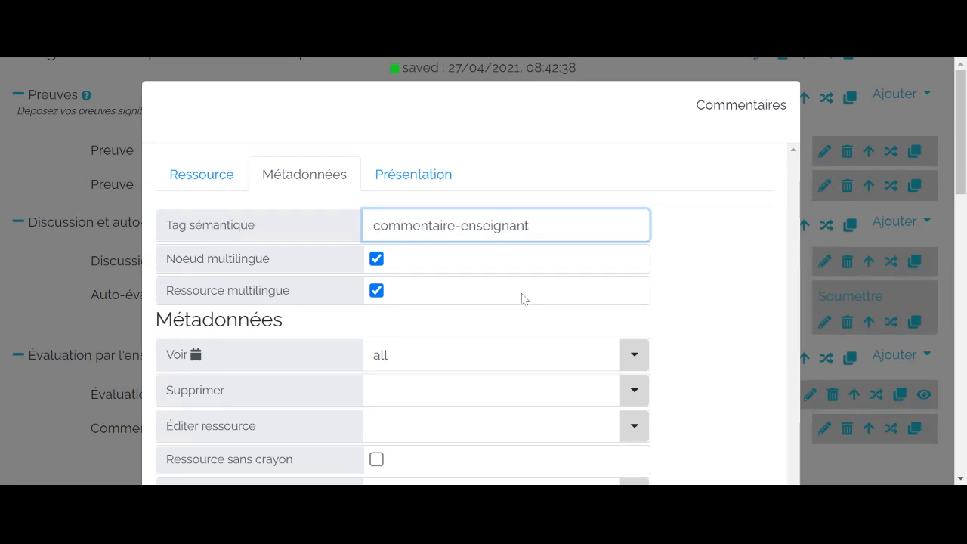
- Set the Éditer ressource role of the Commentaire resource to enseignant and close its properties
{"action": "scroll", "coordinate": [508, 296], "scroll_direction": "down", "scroll_amount": 1}
{"action": "left_click", "coordinate": [489, 351]}
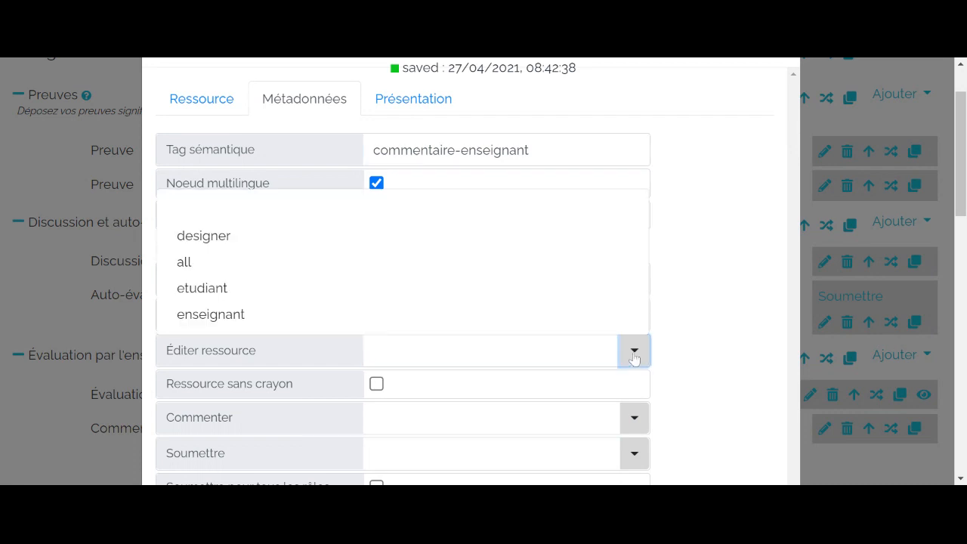
{"action": "left_click", "coordinate": [318, 320]}
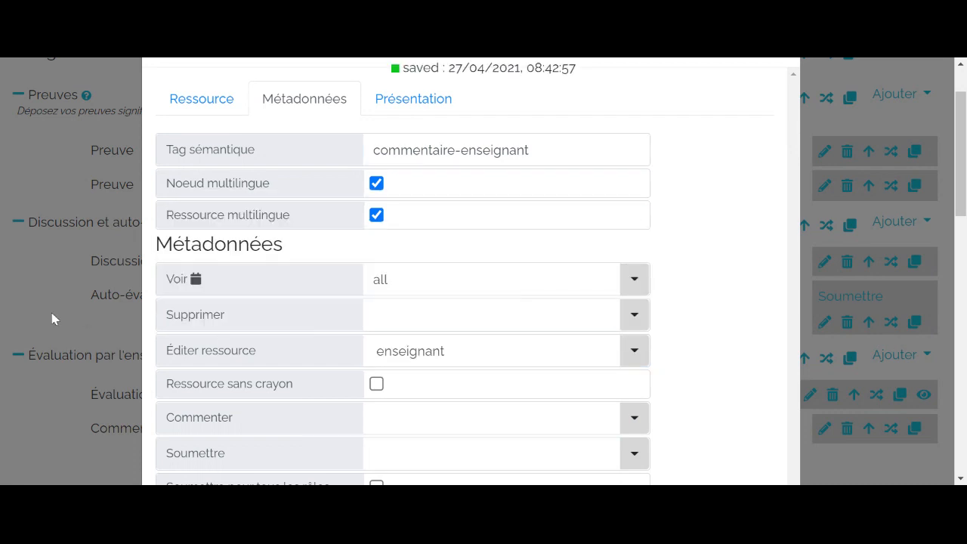
{"action": "left_click", "coordinate": [23, 301]}
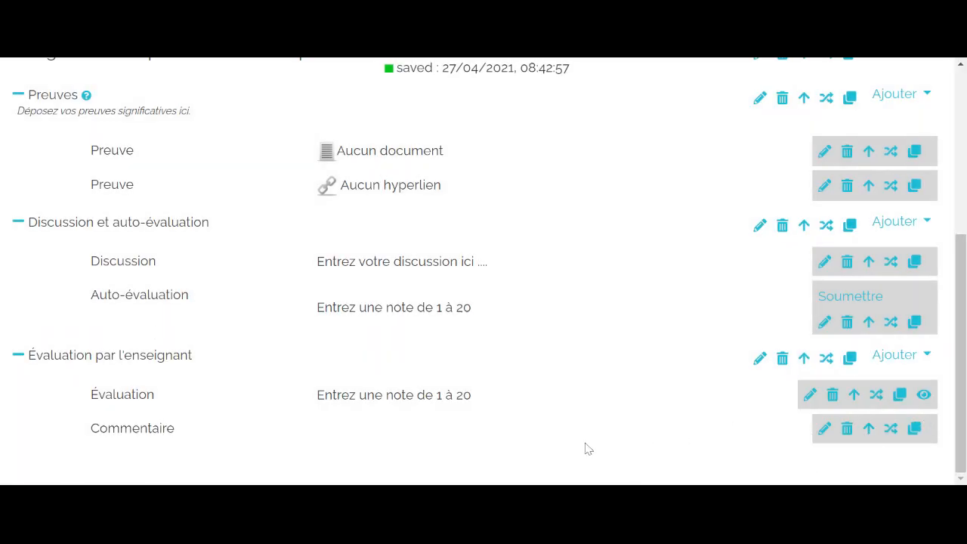
- Reopen the Commentaire resource's metadata and replace its Voir role with enseignant
{"action": "left_click", "coordinate": [824, 429]}
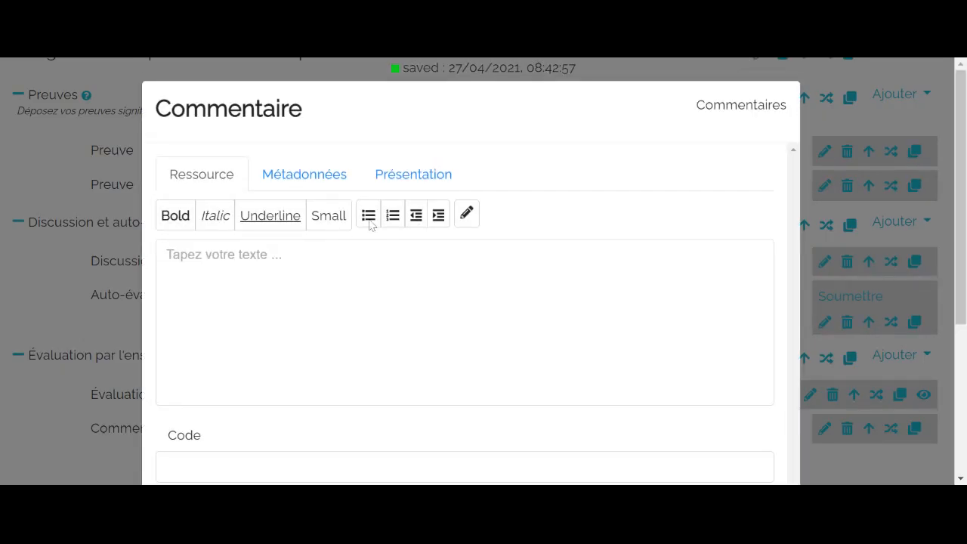
{"action": "left_click", "coordinate": [335, 184]}
{"action": "scroll", "coordinate": [527, 295], "scroll_direction": "down", "scroll_amount": 1}
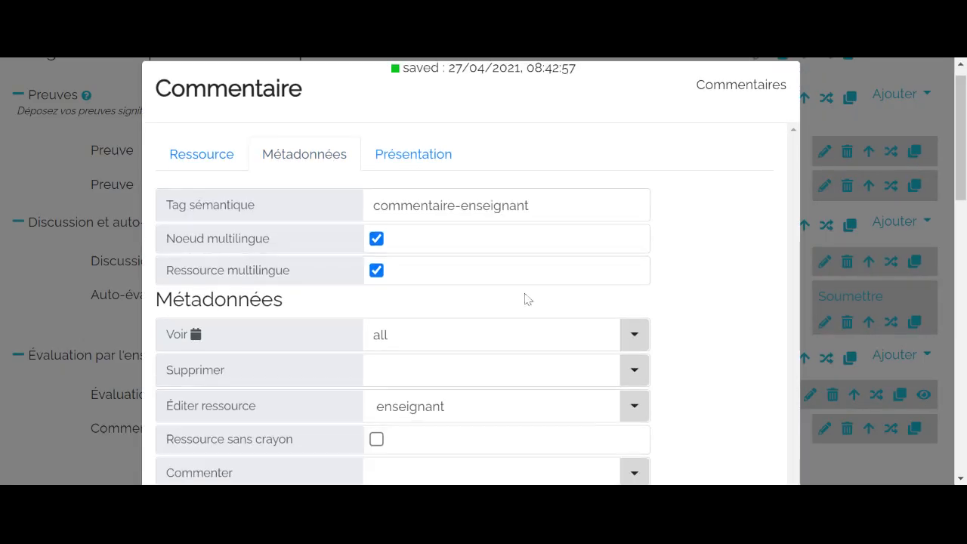
{"action": "left_click", "coordinate": [510, 281]}
{"action": "key", "text": "BackSpace"}
{"action": "key", "text": "BackSpace"}
{"action": "key", "text": "BackSpace"}
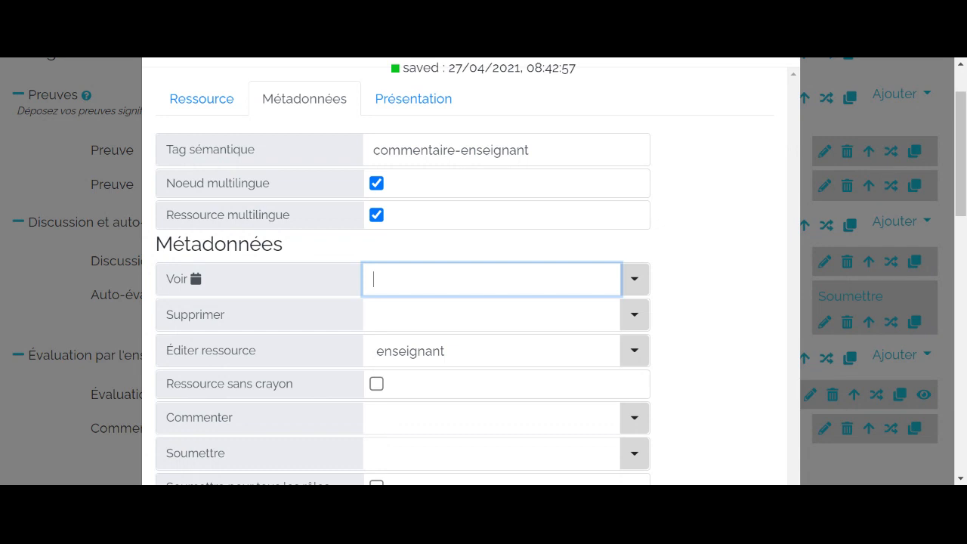
{"action": "left_click", "coordinate": [633, 281]}
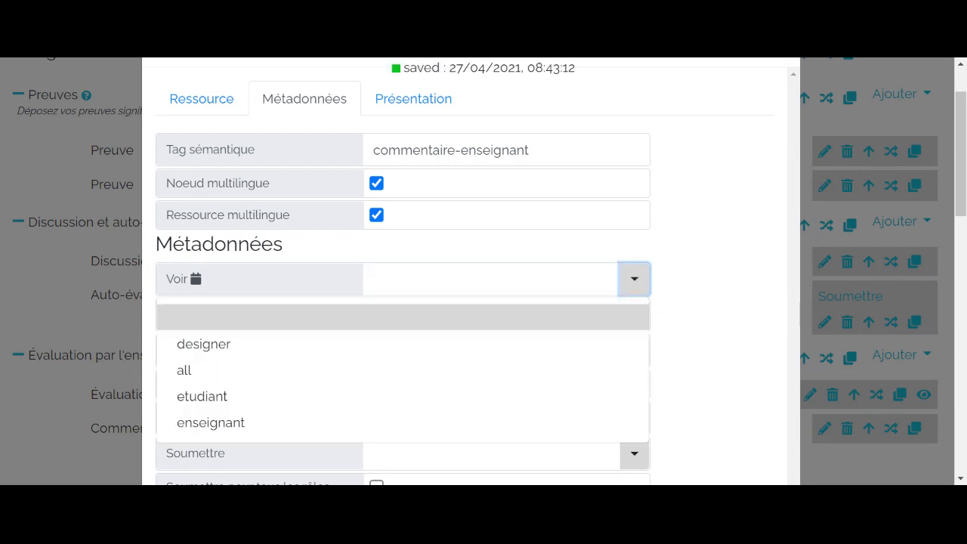
{"action": "left_click", "coordinate": [463, 432]}
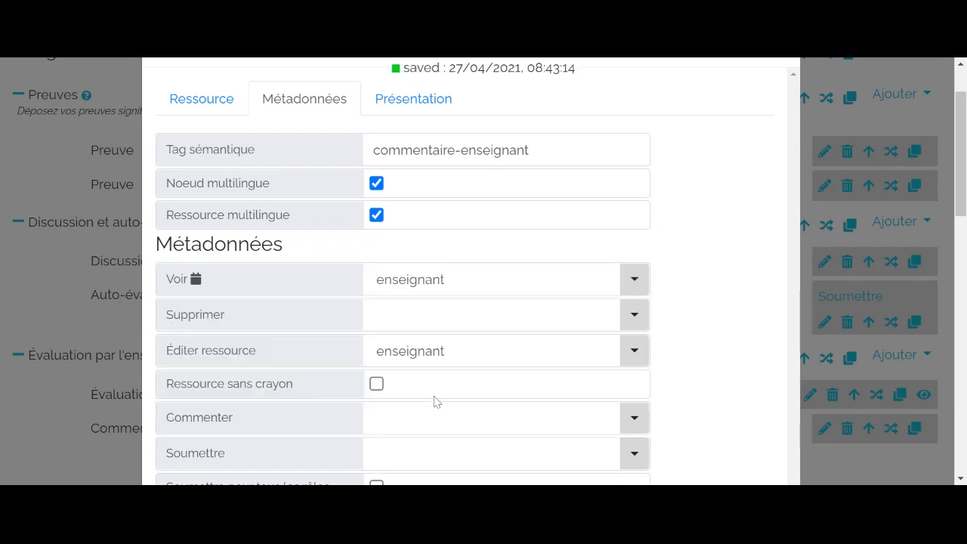
- Set the Montrer/Cacher role of the Commentaire resource to enseignant
{"action": "scroll", "coordinate": [436, 402], "scroll_direction": "down", "scroll_amount": 6}
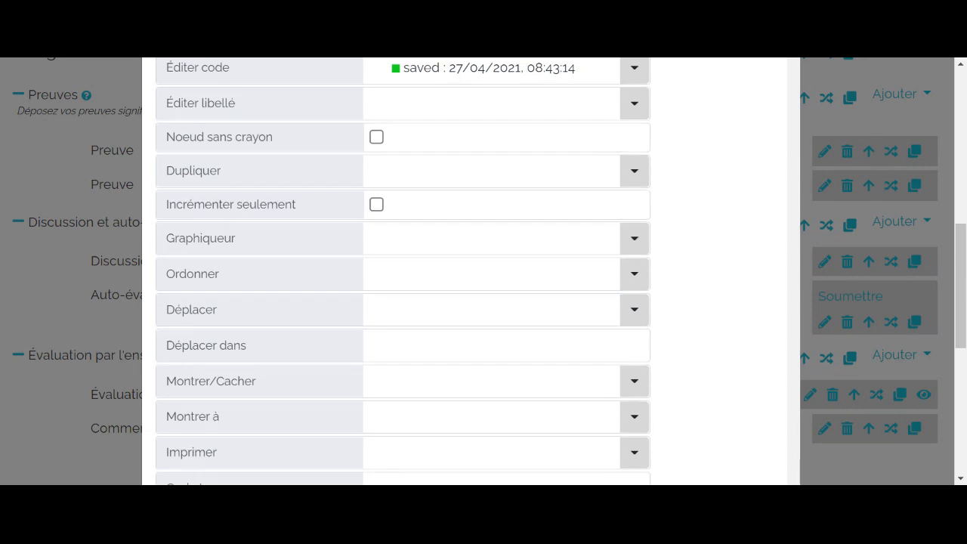
{"action": "scroll", "coordinate": [402, 302], "scroll_direction": "down", "scroll_amount": 1}
{"action": "left_click", "coordinate": [633, 305]}
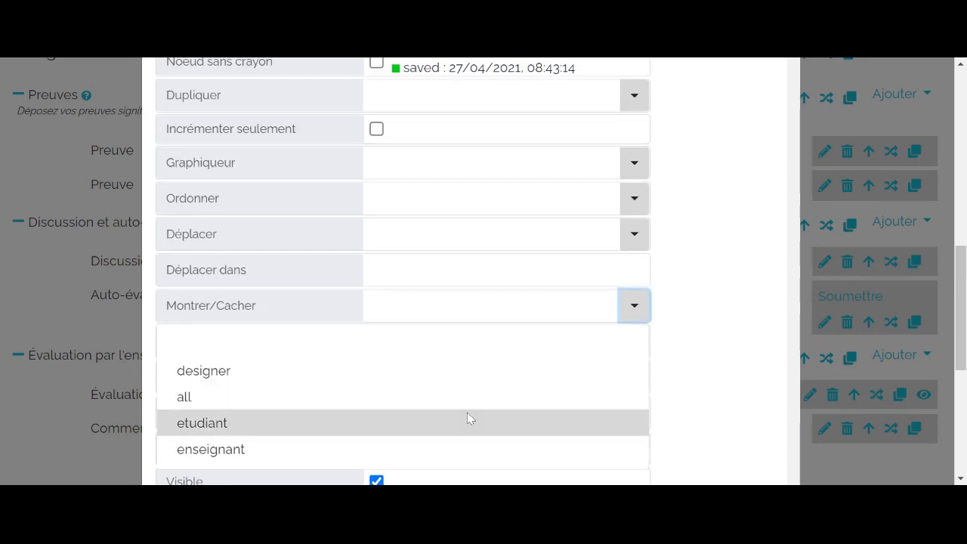
{"action": "left_click", "coordinate": [462, 449]}
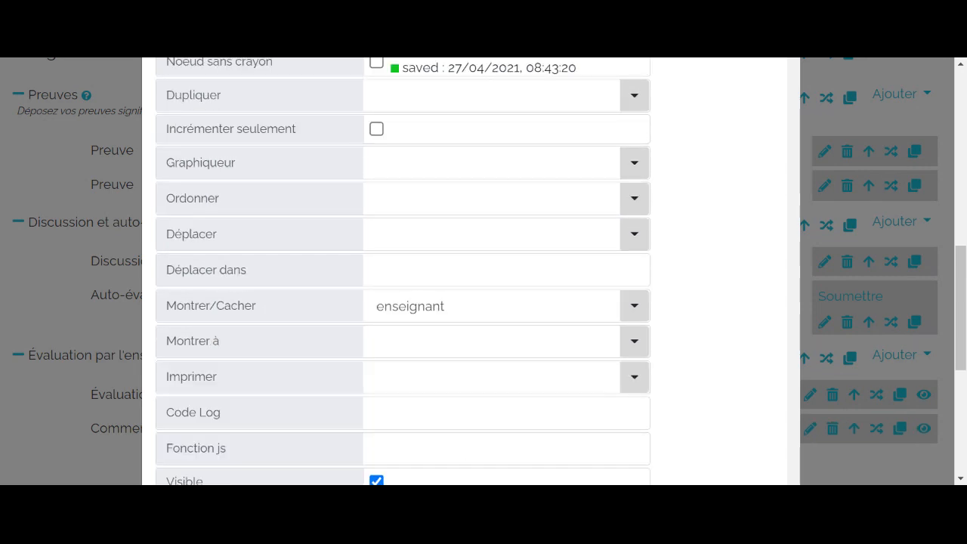
- Choose the Montrer à role of the Commentaire resource and close its properties
{"action": "left_click", "coordinate": [631, 349]}
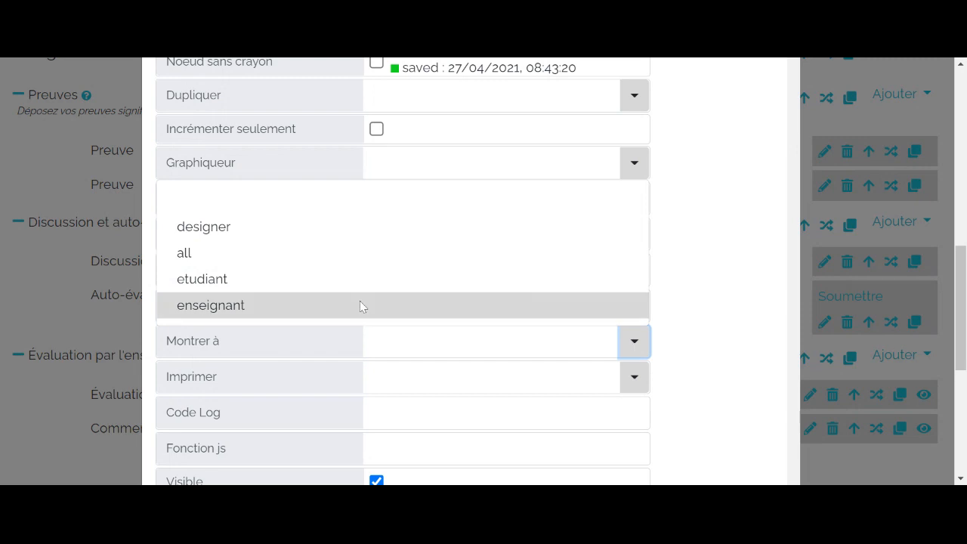
{"action": "left_click", "coordinate": [340, 293]}
{"action": "left_click", "coordinate": [34, 319]}
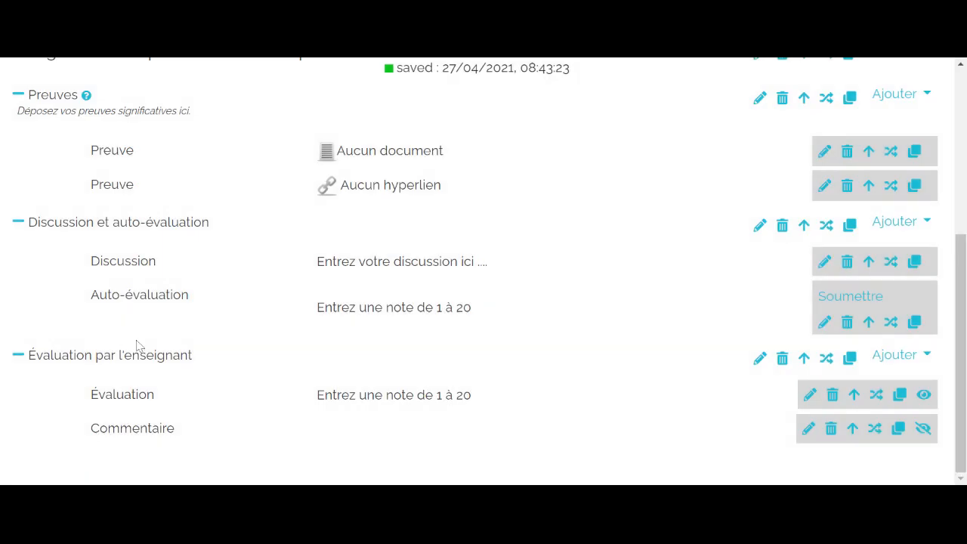
- Collapse the Preuves sub-section and expand it again to check its folding behaviour
{"action": "scroll", "coordinate": [136, 343], "scroll_direction": "up", "scroll_amount": 4}
{"action": "scroll", "coordinate": [430, 334], "scroll_direction": "down", "scroll_amount": 4}
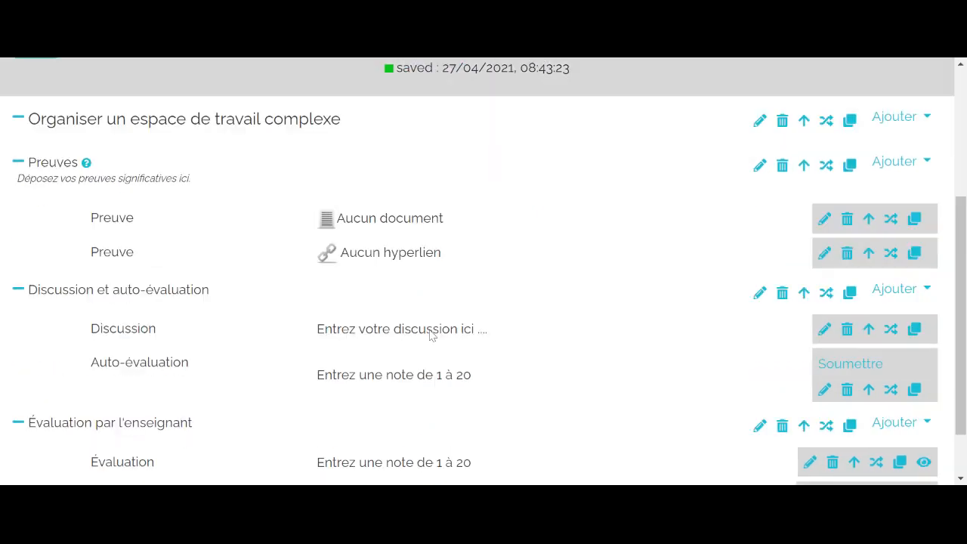
{"action": "scroll", "coordinate": [432, 334], "scroll_direction": "up", "scroll_amount": 1}
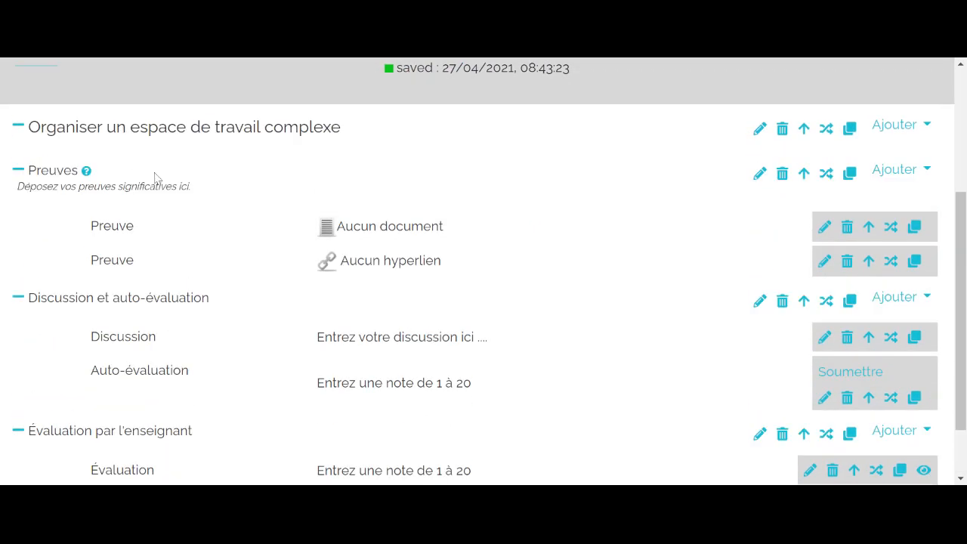
{"action": "left_click", "coordinate": [19, 172]}
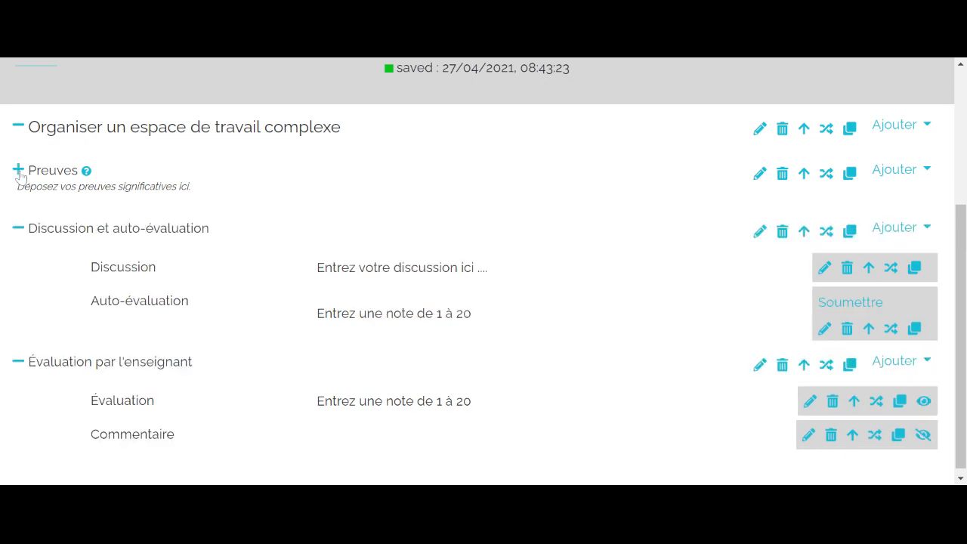
{"action": "left_click", "coordinate": [19, 171]}
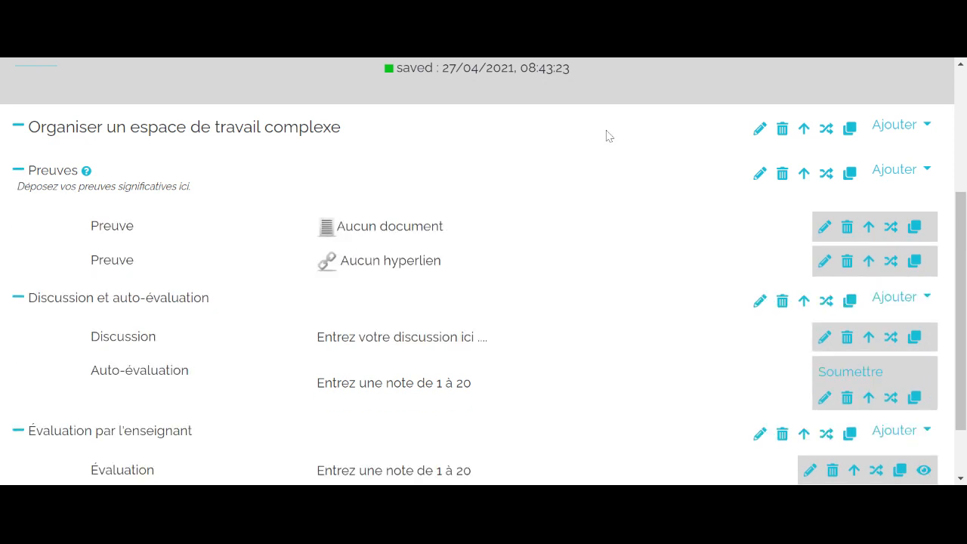
- Disable the Repliable option in the metadata of the Preuves sub-section and close its properties
{"action": "left_click", "coordinate": [758, 178]}
{"action": "left_click", "coordinate": [305, 175]}
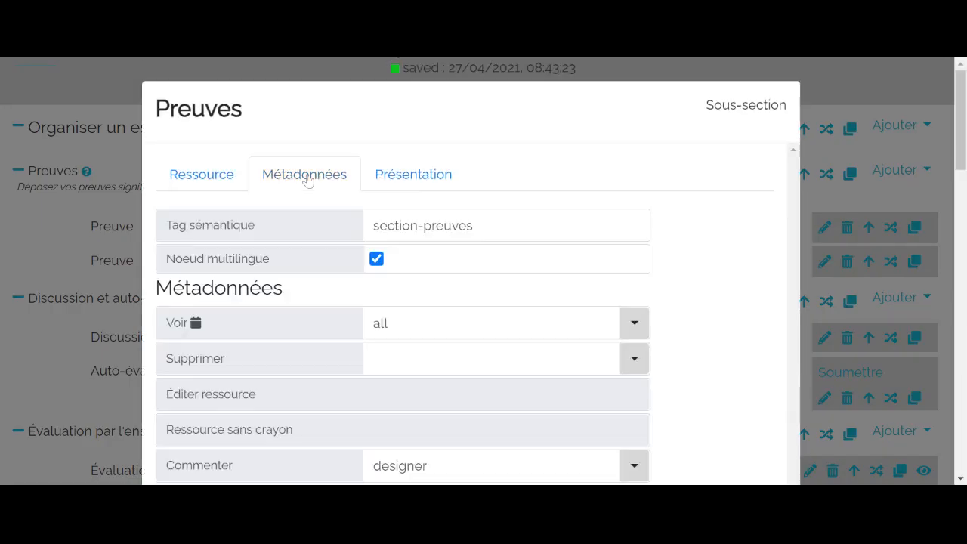
{"action": "scroll", "coordinate": [308, 189], "scroll_direction": "down", "scroll_amount": 6}
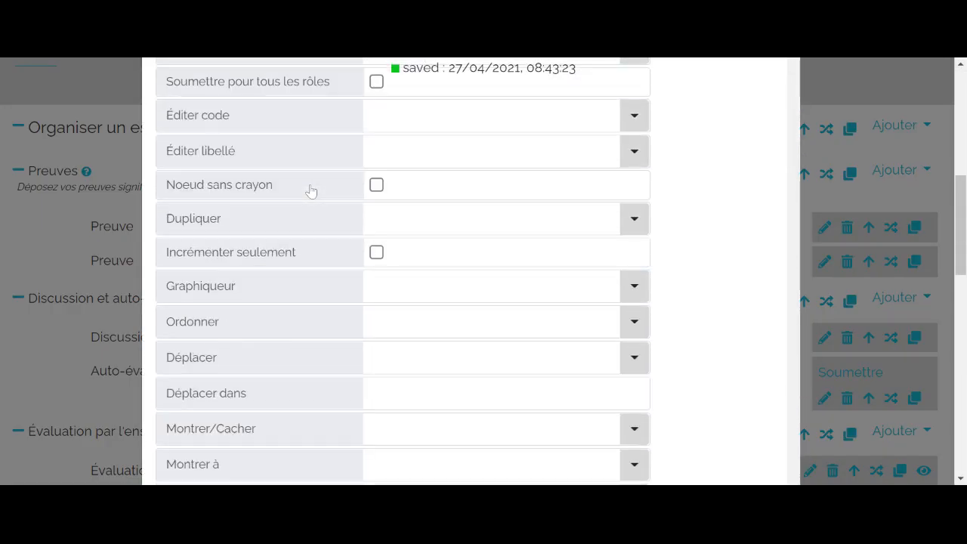
{"action": "scroll", "coordinate": [309, 191], "scroll_direction": "down", "scroll_amount": 7}
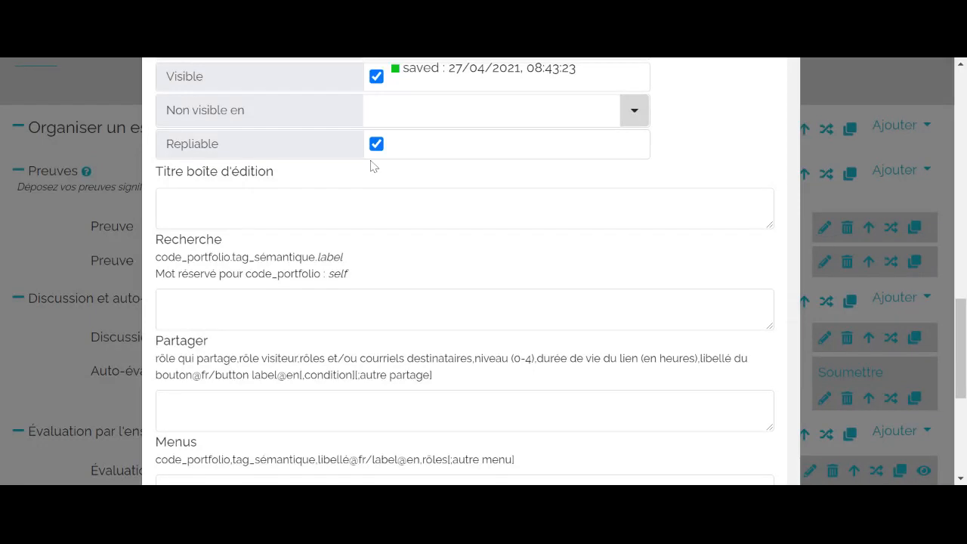
{"action": "left_click", "coordinate": [376, 144]}
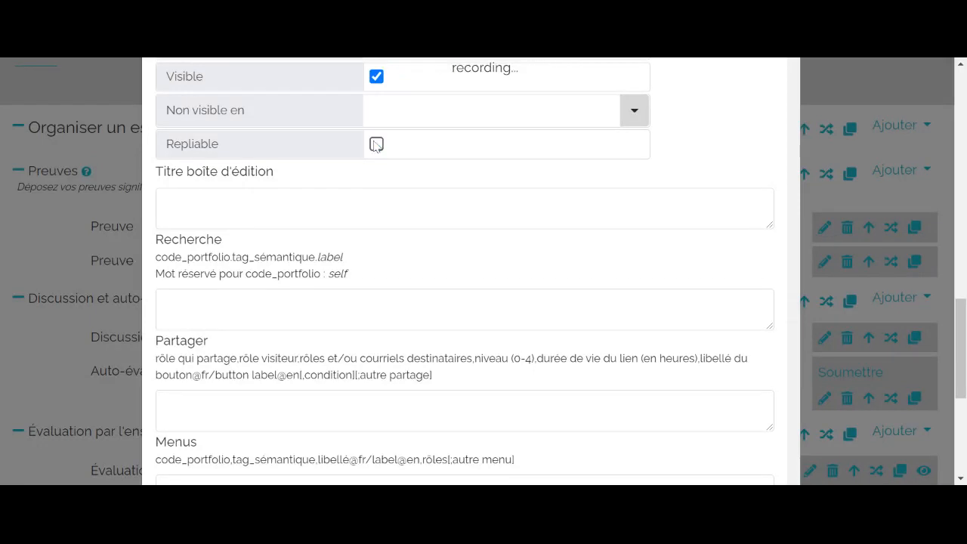
{"action": "left_click", "coordinate": [56, 226]}
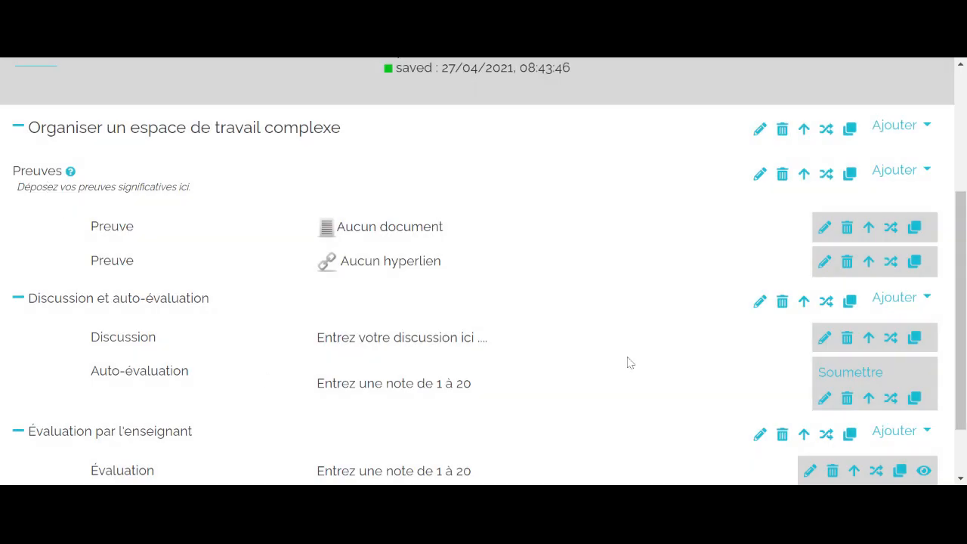
- Disable the Repliable option in the metadata of the Discussion et auto-évaluation sub-section and close its properties
{"action": "left_click", "coordinate": [760, 302]}
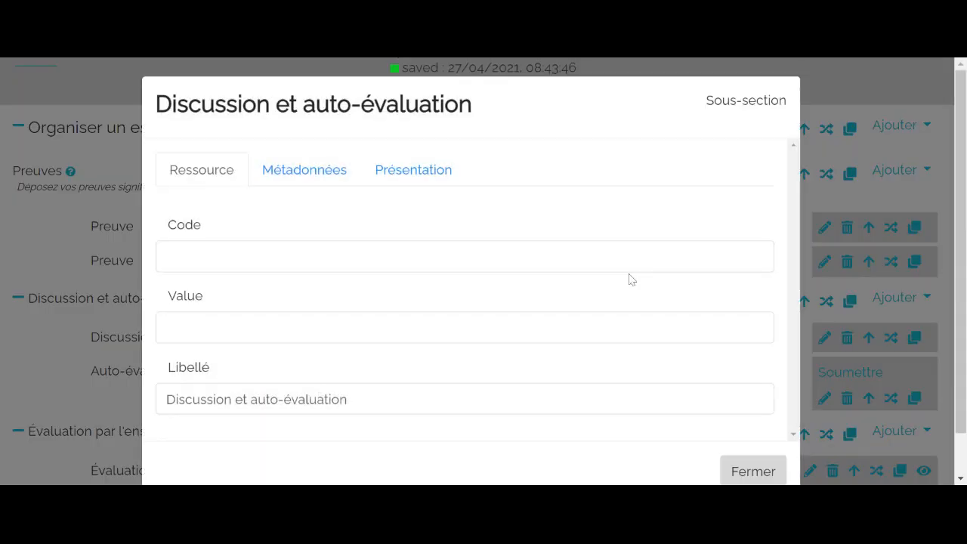
{"action": "left_click", "coordinate": [309, 182]}
{"action": "scroll", "coordinate": [317, 193], "scroll_direction": "down", "scroll_amount": 12}
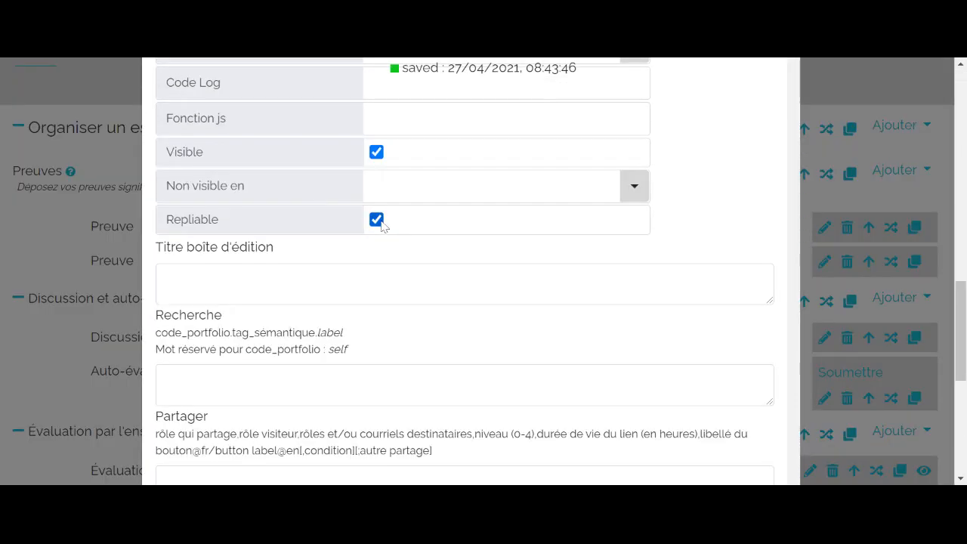
{"action": "left_click", "coordinate": [376, 219]}
{"action": "left_click", "coordinate": [60, 378]}
- Disable the Repliable option in the metadata of the Évaluation par l'enseignant sub-section and close its properties
{"action": "scroll", "coordinate": [60, 379], "scroll_direction": "down", "scroll_amount": 2}
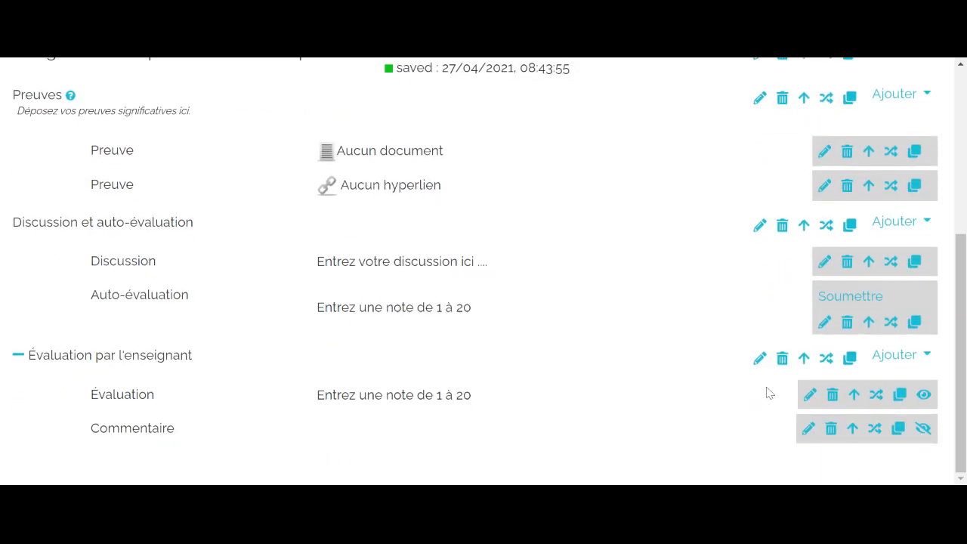
{"action": "left_click", "coordinate": [759, 358]}
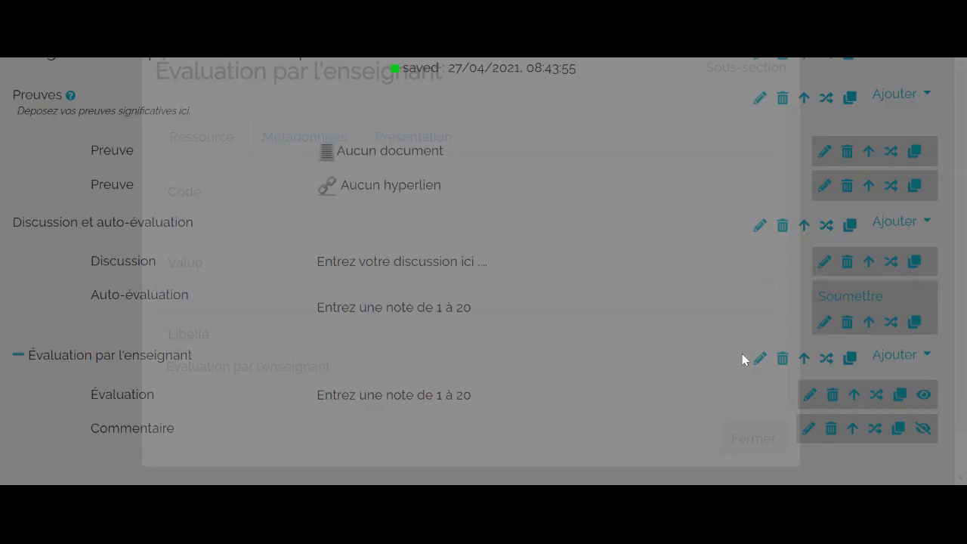
{"action": "left_click", "coordinate": [301, 180]}
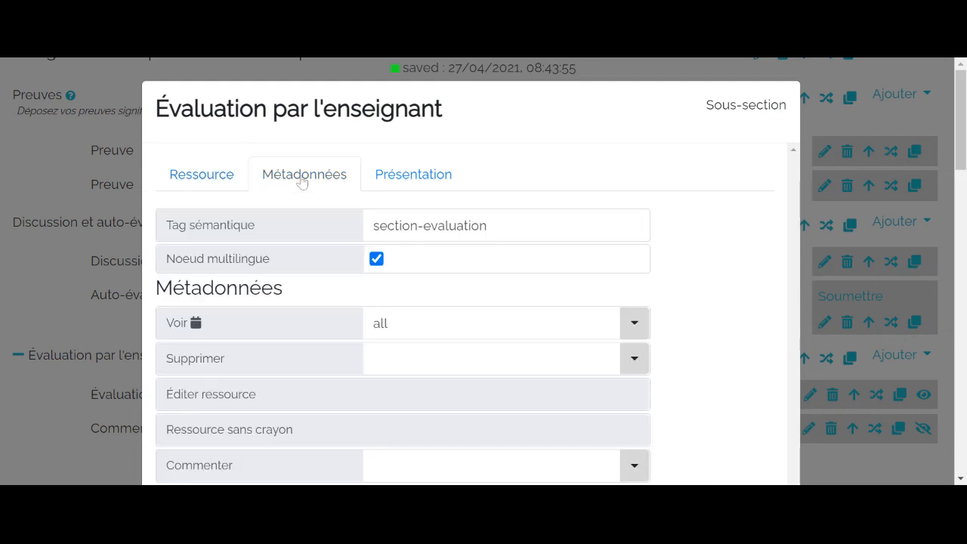
{"action": "scroll", "coordinate": [306, 232], "scroll_direction": "down", "scroll_amount": 5}
{"action": "scroll", "coordinate": [306, 232], "scroll_direction": "down", "scroll_amount": 5}
{"action": "scroll", "coordinate": [307, 227], "scroll_direction": "up", "scroll_amount": 4}
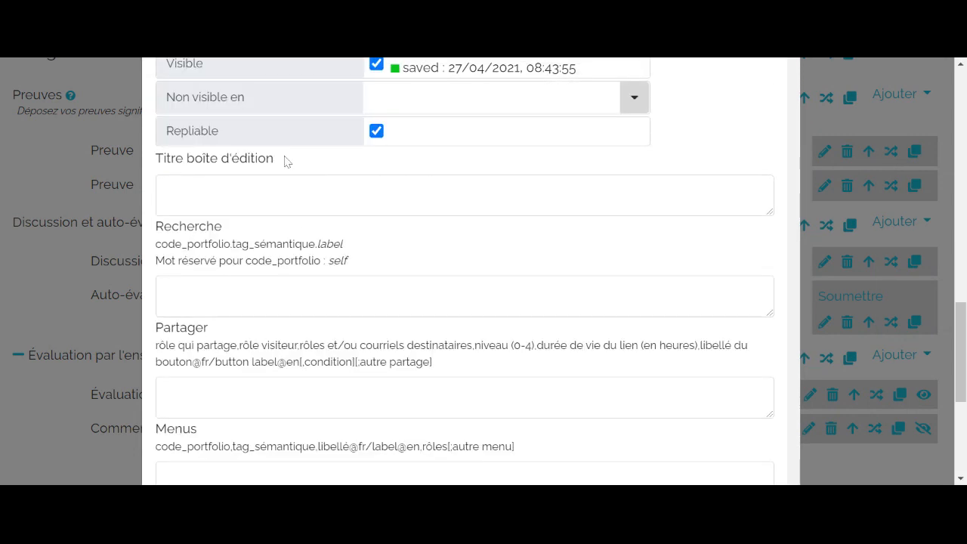
{"action": "left_click", "coordinate": [376, 131]}
{"action": "left_click", "coordinate": [43, 213]}
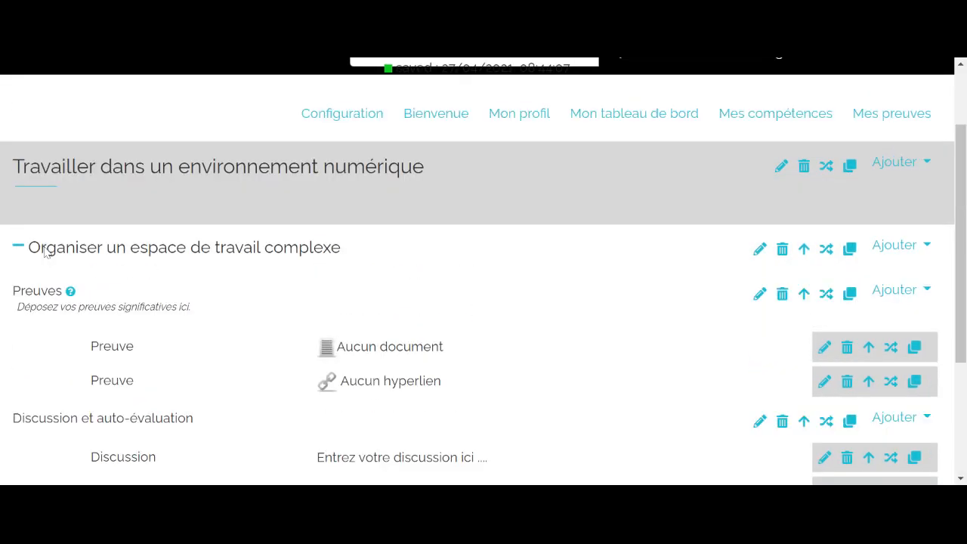
- Test collapsing and expanding the whole Organiser un espace de travail complexe section and look over its contents
{"action": "left_click", "coordinate": [17, 279]}
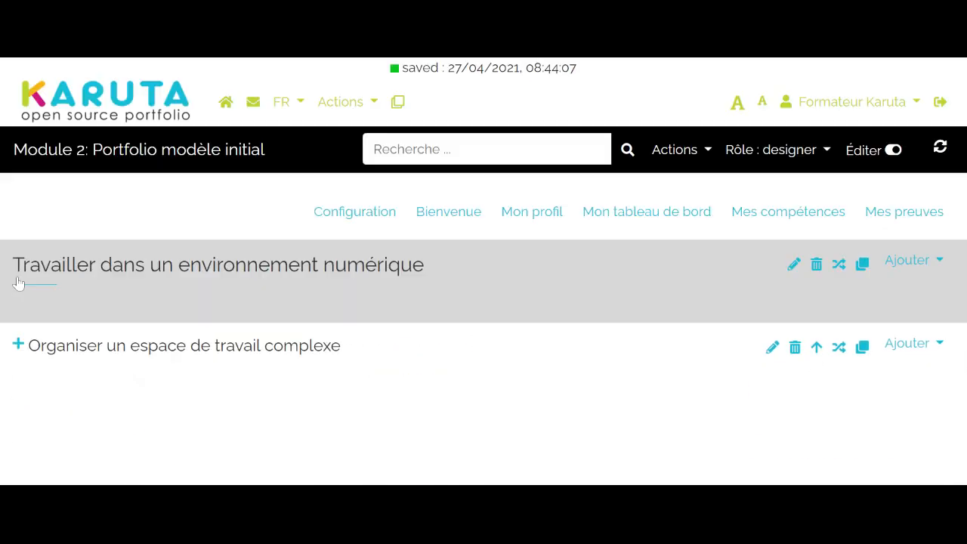
{"action": "left_click", "coordinate": [18, 345]}
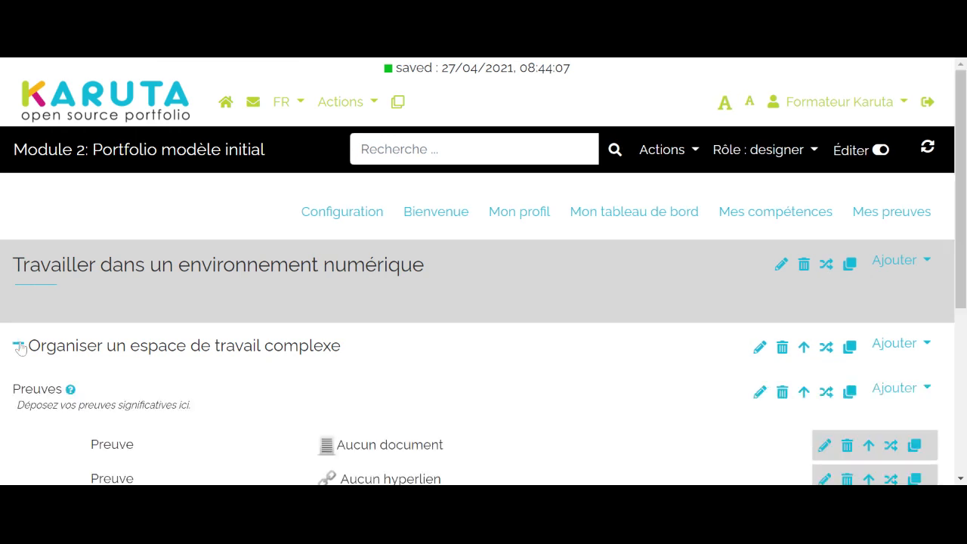
{"action": "left_click", "coordinate": [18, 346]}
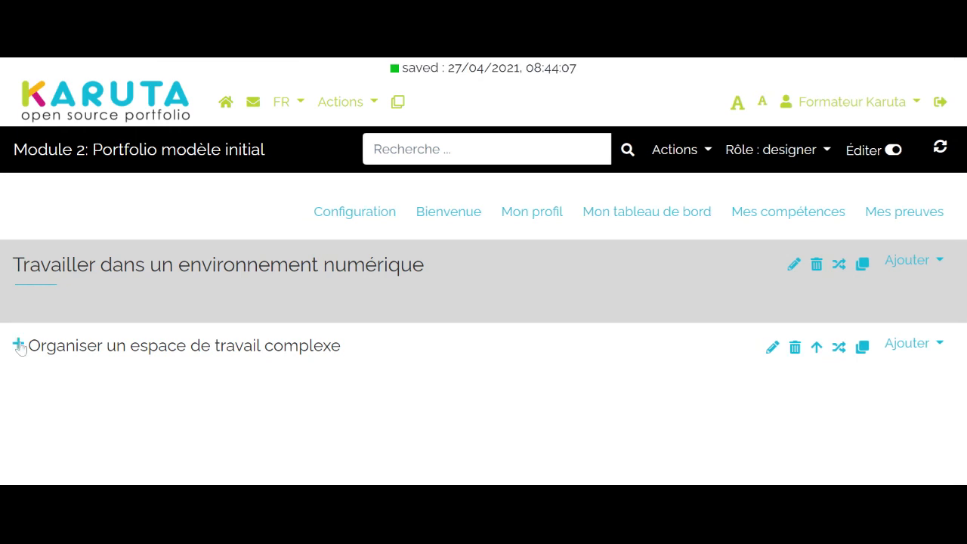
{"action": "left_click", "coordinate": [18, 346]}
{"action": "scroll", "coordinate": [249, 382], "scroll_direction": "down", "scroll_amount": 4}
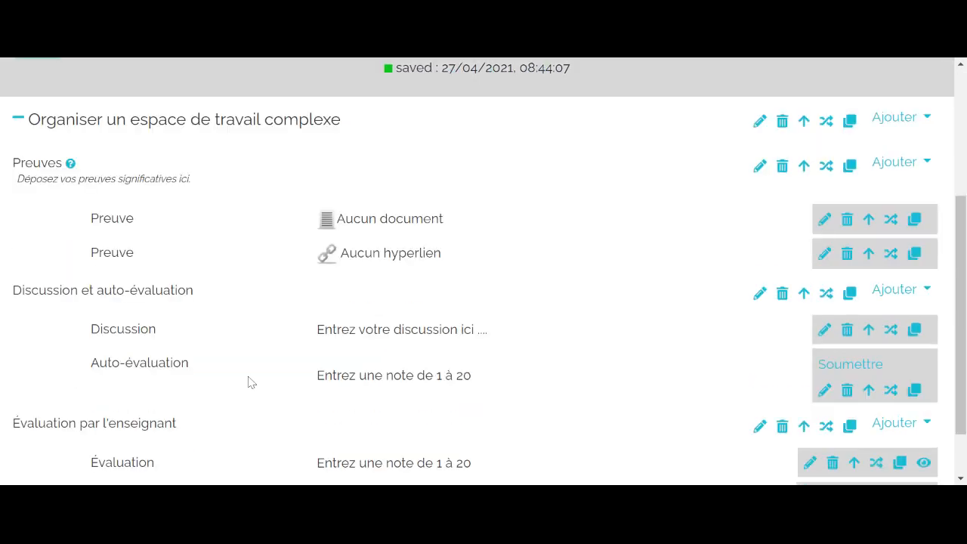
{"action": "scroll", "coordinate": [250, 383], "scroll_direction": "up", "scroll_amount": 3}
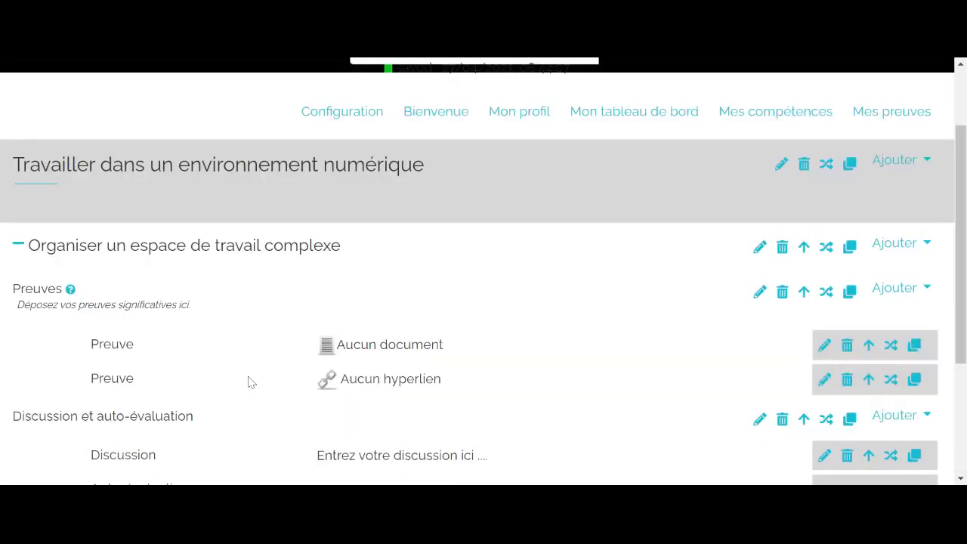
{"action": "scroll", "coordinate": [249, 382], "scroll_direction": "down", "scroll_amount": 2}
{"action": "scroll", "coordinate": [250, 382], "scroll_direction": "up", "scroll_amount": 1}
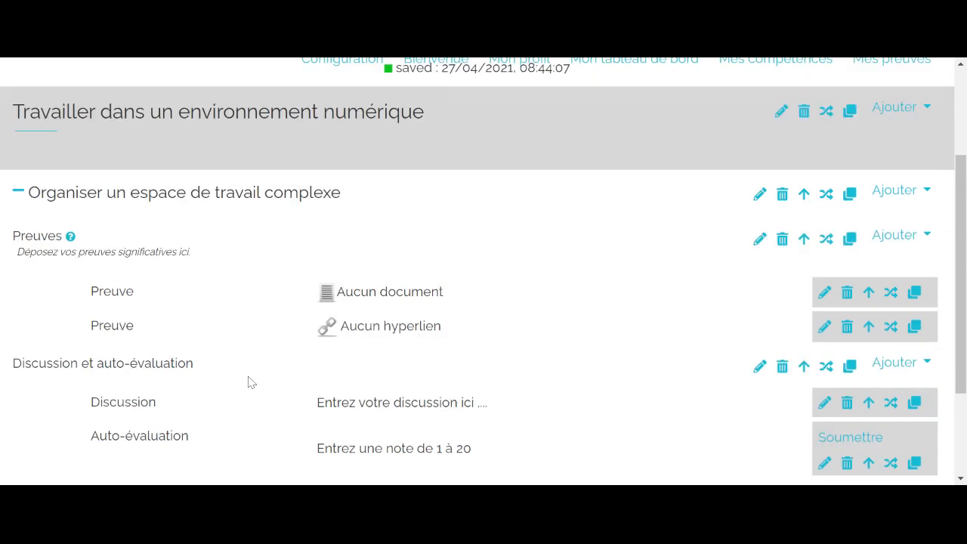
{"action": "scroll", "coordinate": [479, 315], "scroll_direction": "up", "scroll_amount": 1}
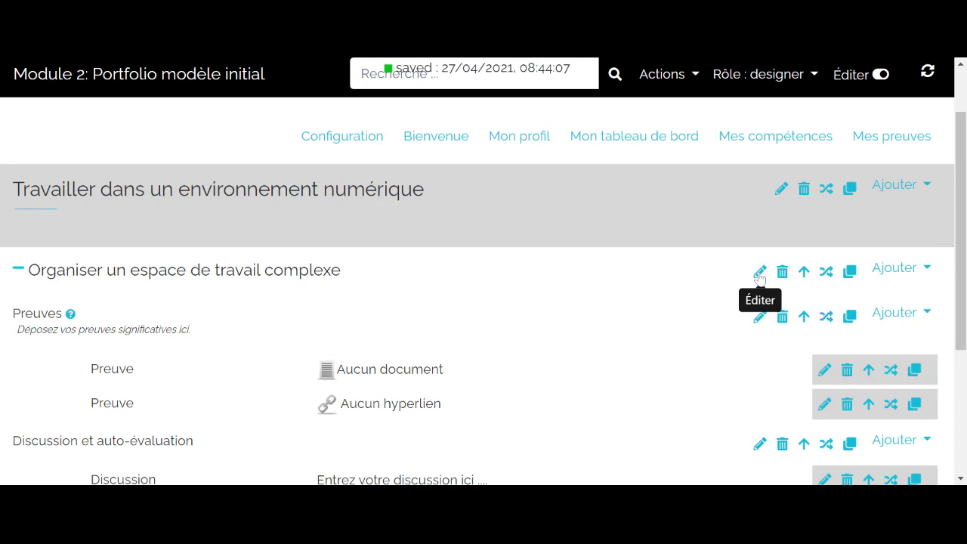
- Set the content background colour of the Organiser un espace de travail complexe section to #f2f2f2 and close its properties
{"action": "left_click", "coordinate": [759, 274]}
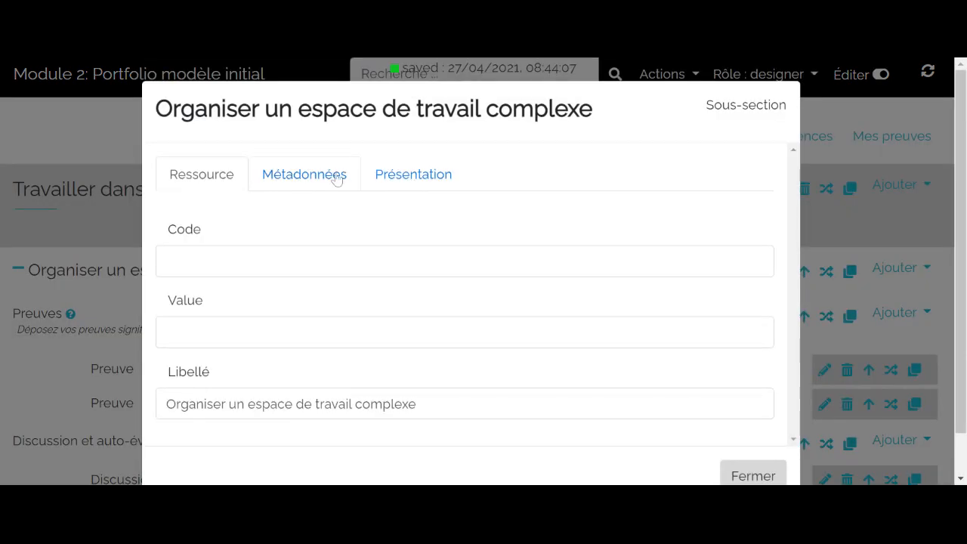
{"action": "left_click", "coordinate": [421, 180]}
{"action": "scroll", "coordinate": [456, 232], "scroll_direction": "down", "scroll_amount": 6}
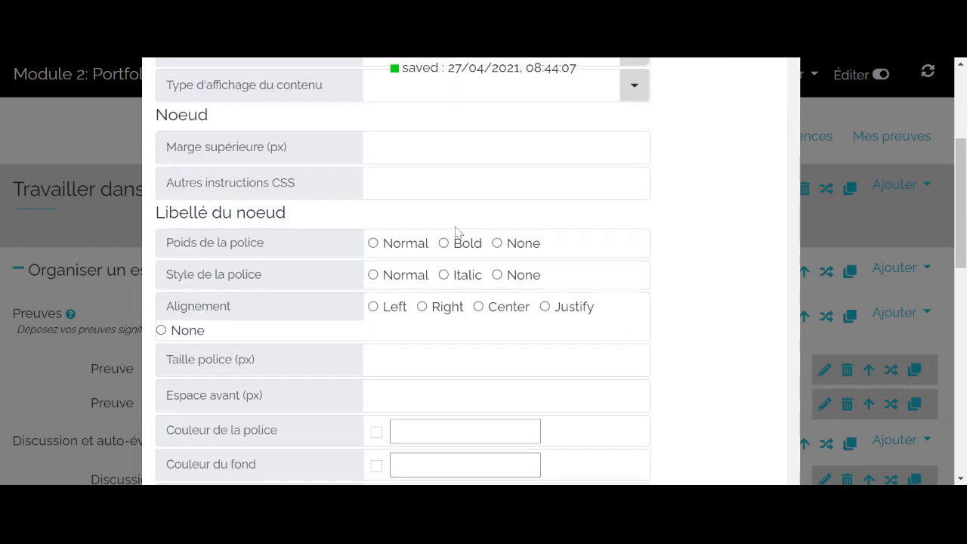
{"action": "scroll", "coordinate": [455, 232], "scroll_direction": "down", "scroll_amount": 5}
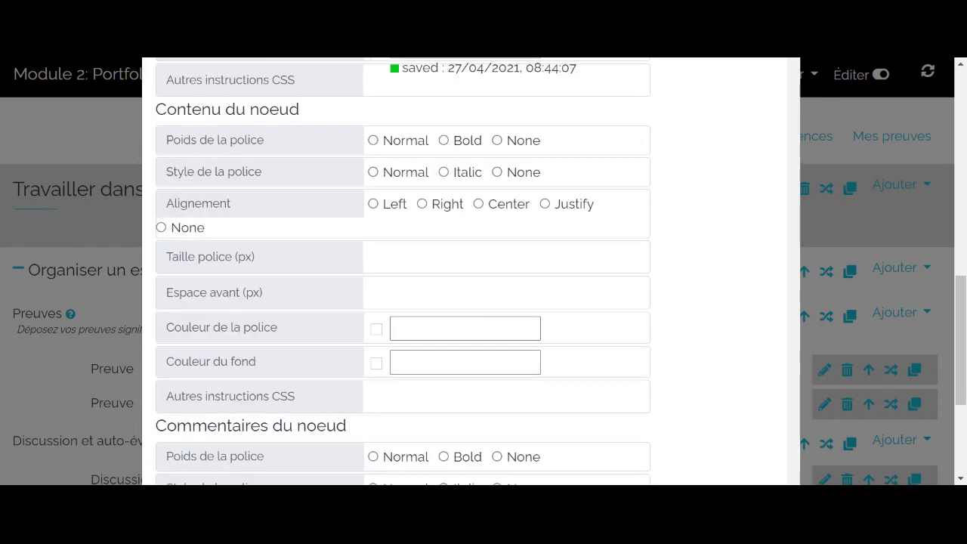
{"action": "left_click", "coordinate": [468, 361]}
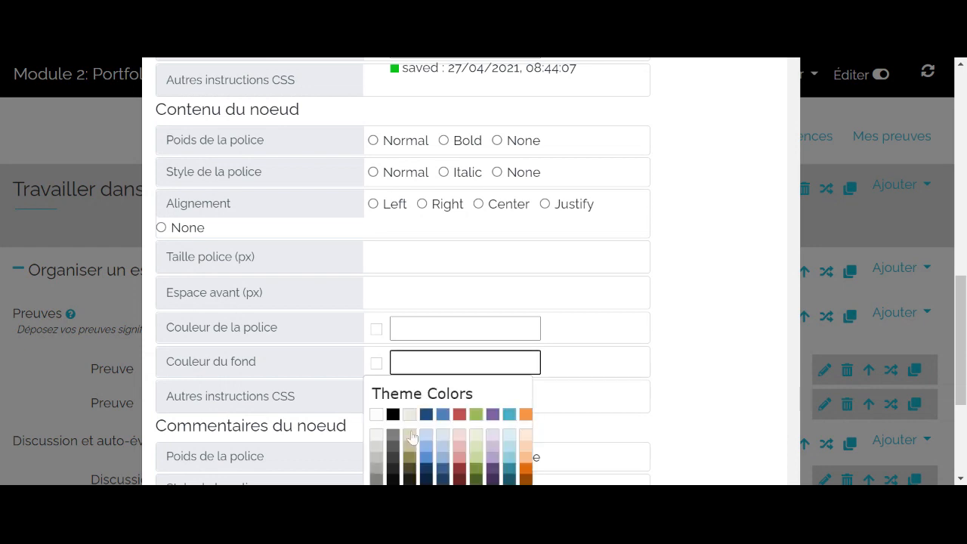
{"action": "left_click", "coordinate": [377, 437]}
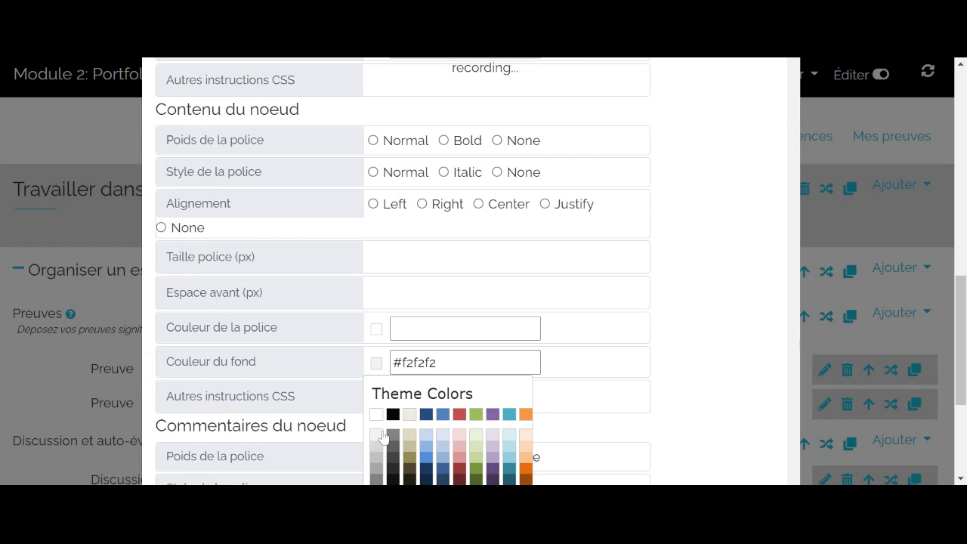
{"action": "left_click", "coordinate": [88, 287]}
- Check the new background throughout Organiser un espace de travail complexe, collapsing and re-expanding the section
{"action": "scroll", "coordinate": [355, 318], "scroll_direction": "down", "scroll_amount": 3}
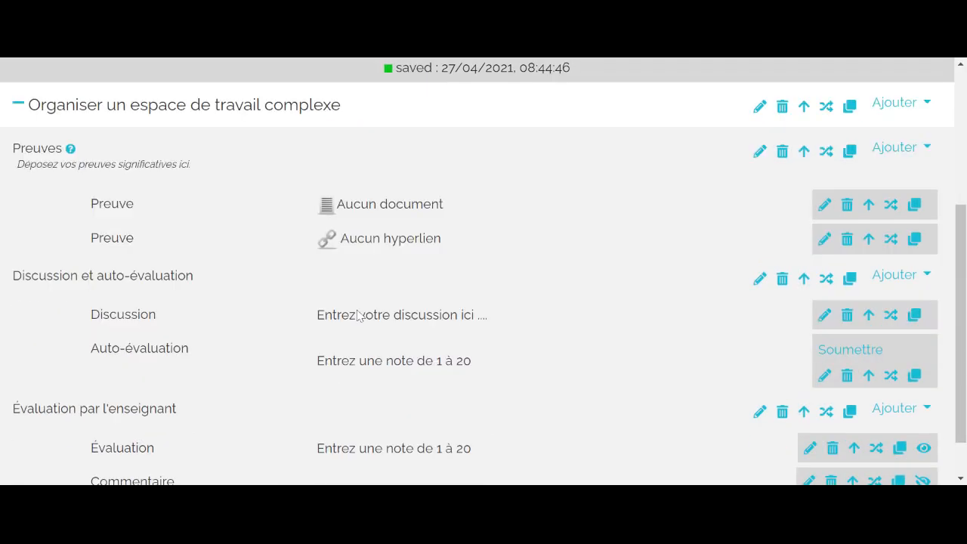
{"action": "scroll", "coordinate": [358, 315], "scroll_direction": "up", "scroll_amount": 1}
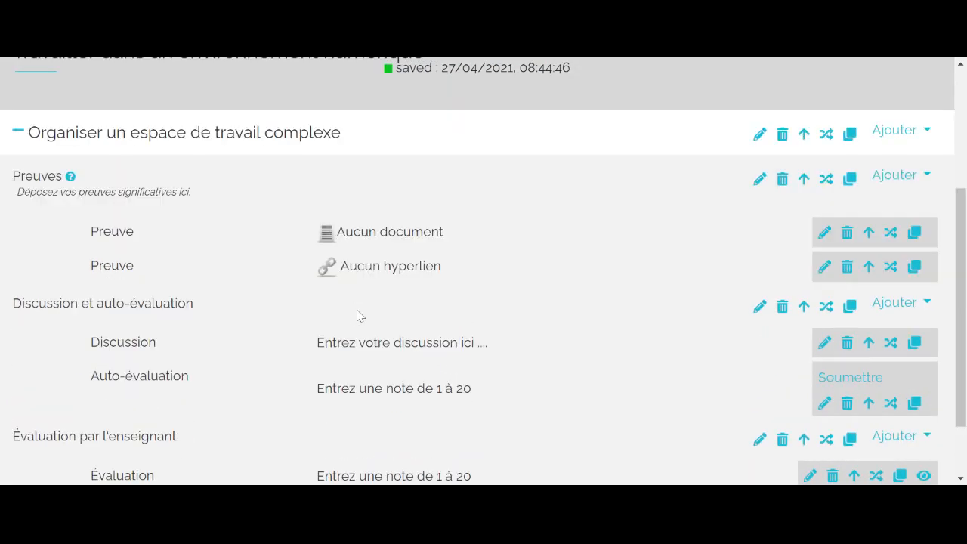
{"action": "scroll", "coordinate": [358, 315], "scroll_direction": "up", "scroll_amount": 2}
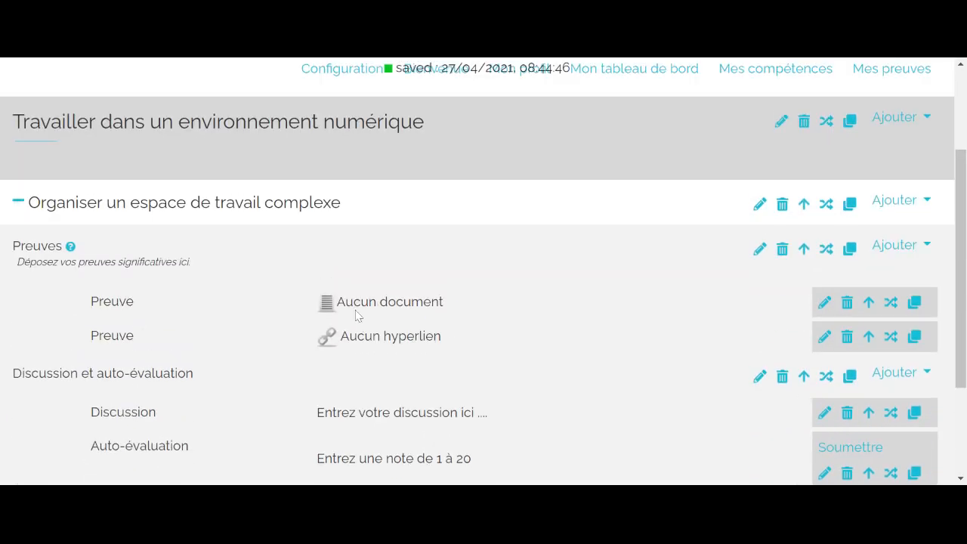
{"action": "left_click", "coordinate": [18, 205]}
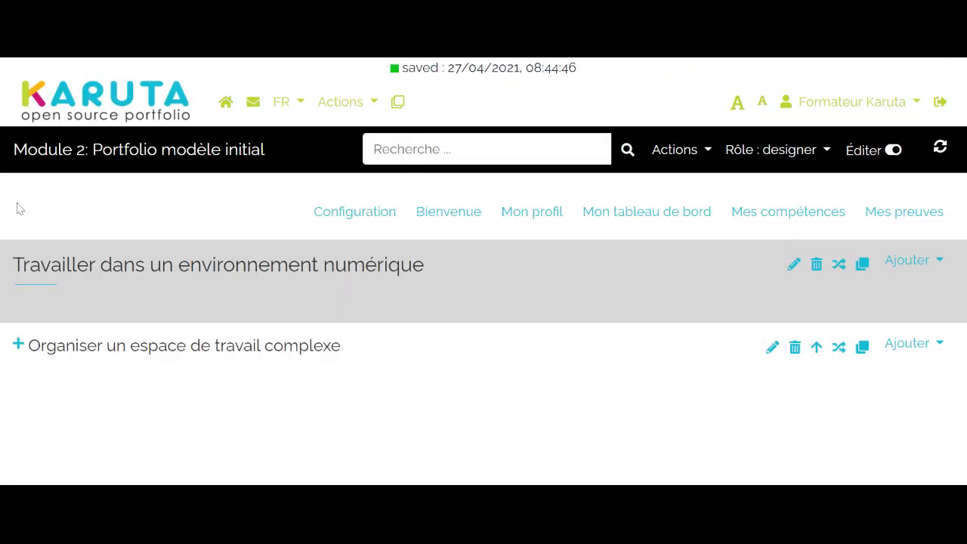
{"action": "left_click", "coordinate": [18, 345]}
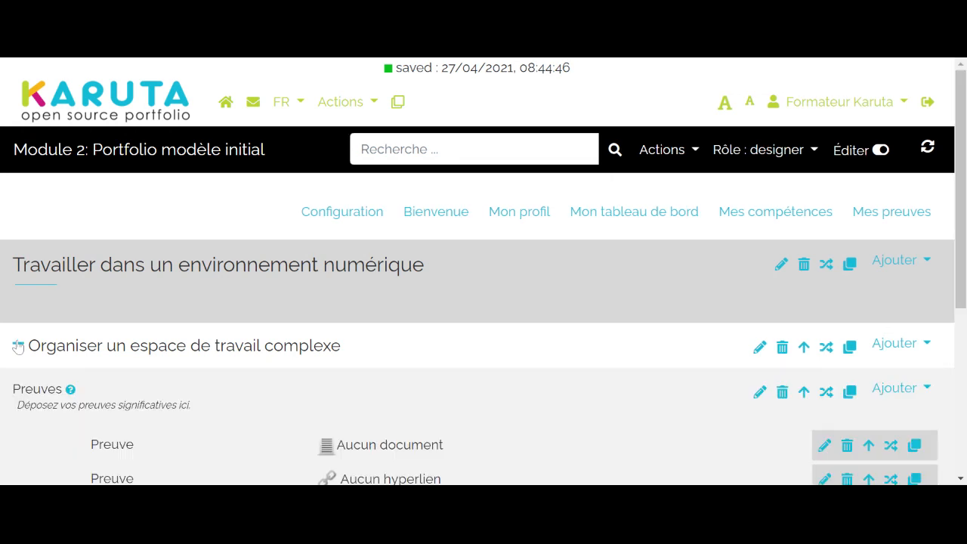
- Look through the Preuves, Discussion et auto-évaluation and Évaluation par l'enseignant sub-sections, collapsing and re-expanding their parent section
{"action": "scroll", "coordinate": [18, 346], "scroll_direction": "down", "scroll_amount": 5}
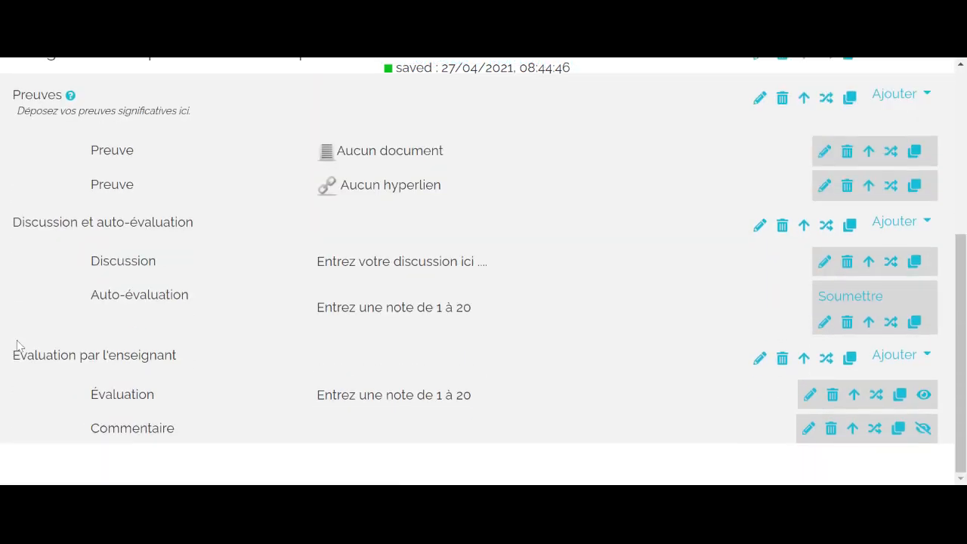
{"action": "scroll", "coordinate": [18, 346], "scroll_direction": "up", "scroll_amount": 3}
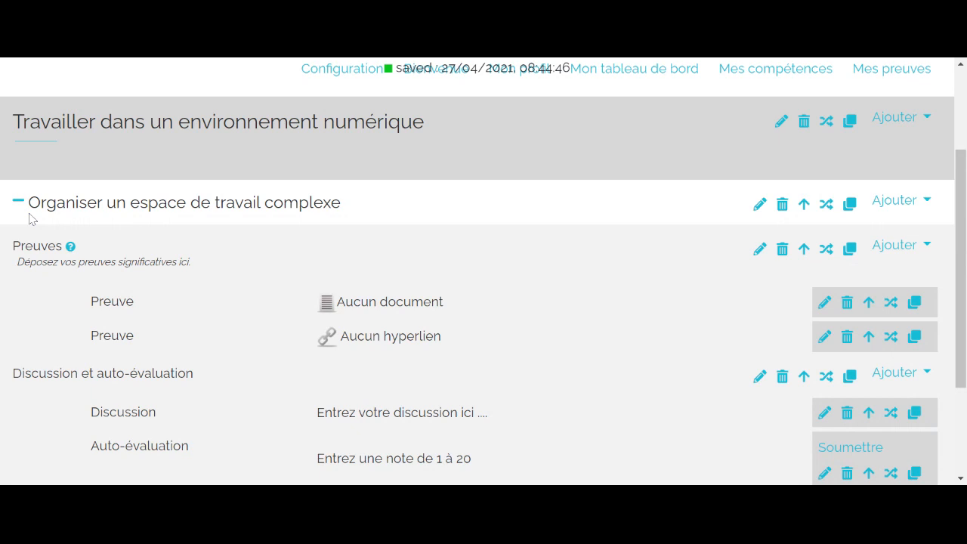
{"action": "left_click", "coordinate": [18, 204]}
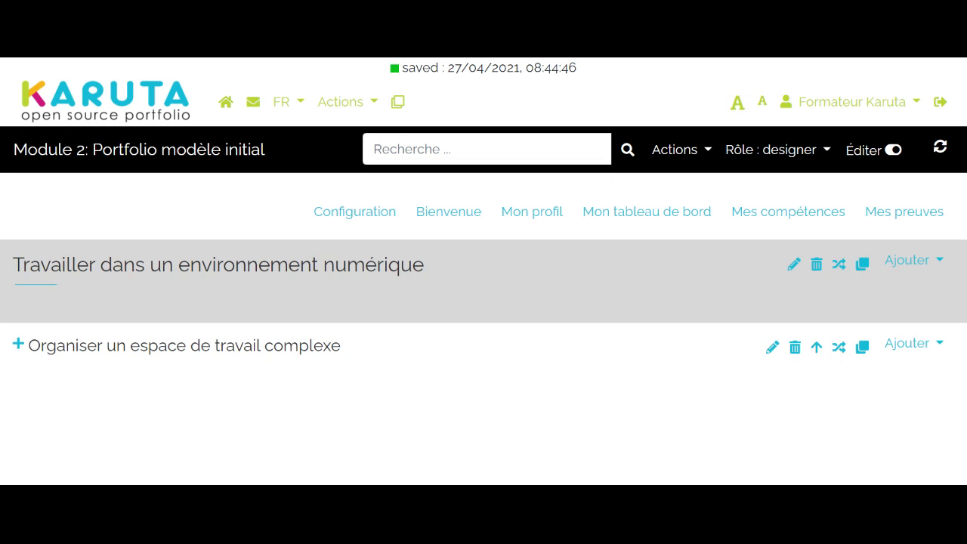
{"action": "left_click", "coordinate": [18, 346]}
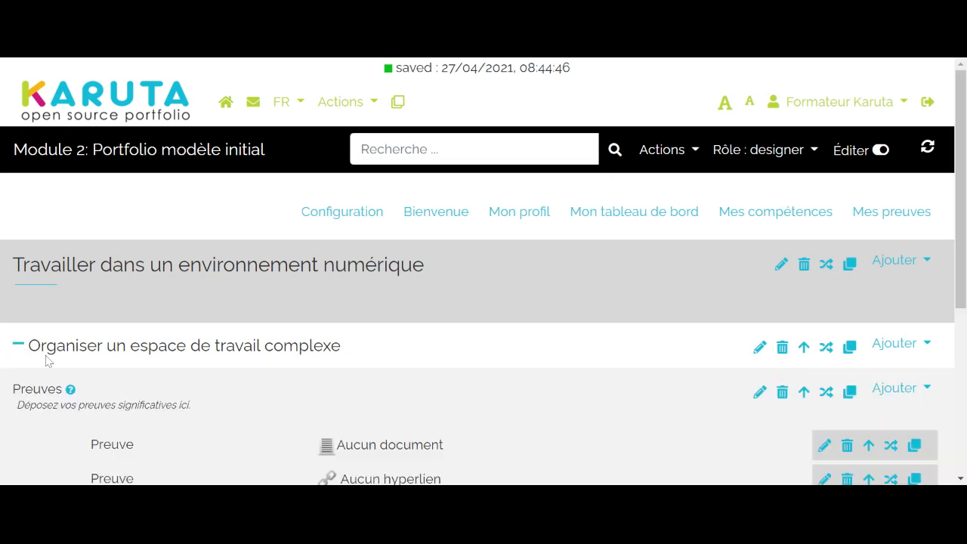
{"action": "scroll", "coordinate": [47, 360], "scroll_direction": "down", "scroll_amount": 1}
{"action": "scroll", "coordinate": [483, 279], "scroll_direction": "down", "scroll_amount": 4}
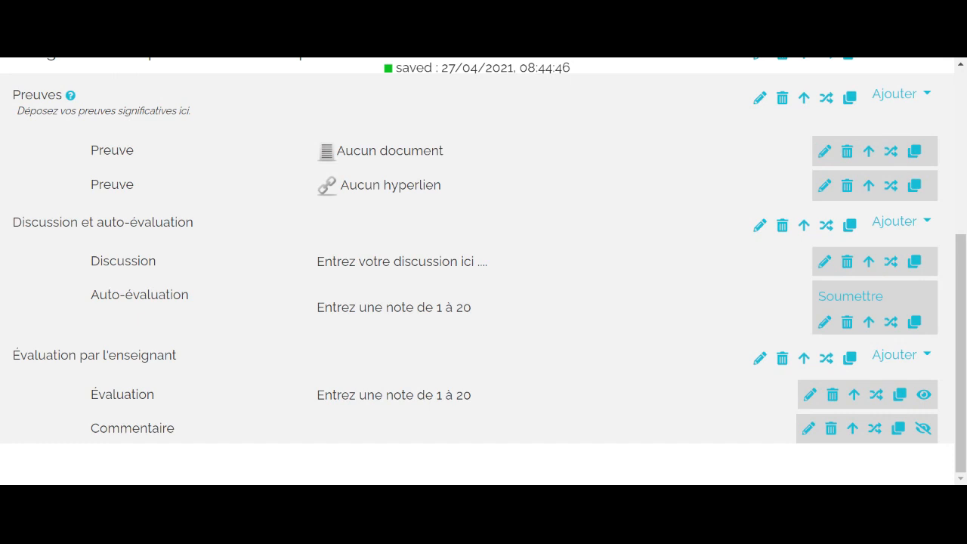
{"action": "scroll", "coordinate": [48, 360], "scroll_direction": "up", "scroll_amount": 1}
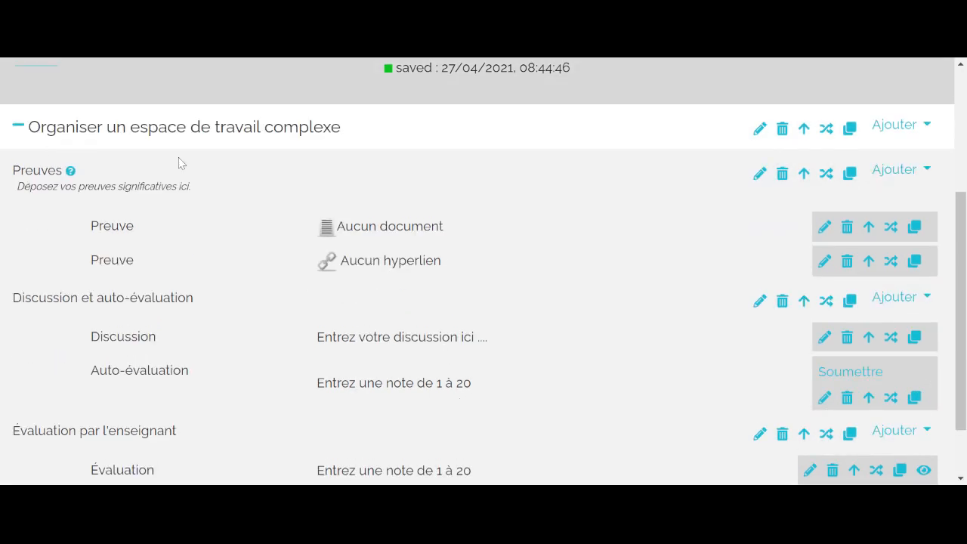
- Duplicate the collapsed Organiser un espace de travail complexe section and rename the copy "Sécuriser son espace de travail"
{"action": "left_click", "coordinate": [17, 128]}
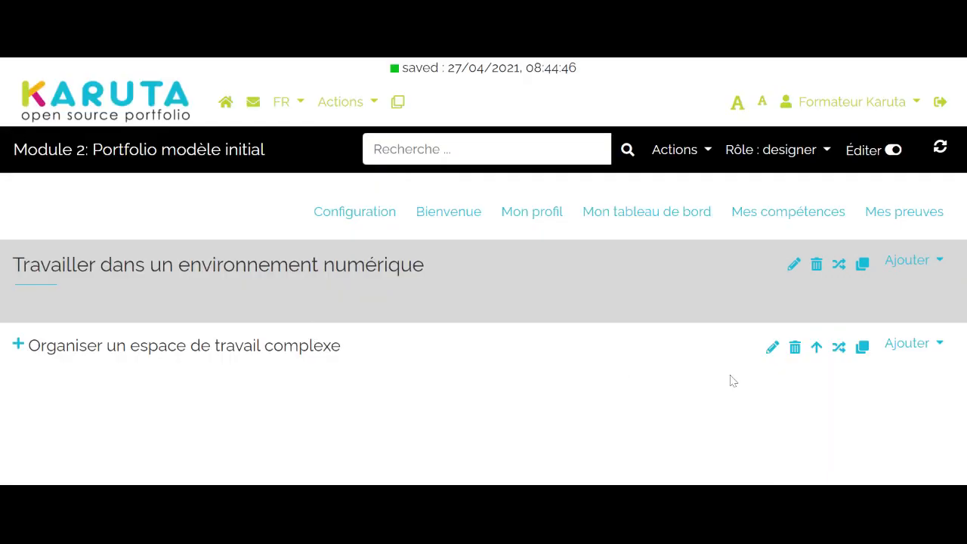
{"action": "left_click", "coordinate": [862, 352]}
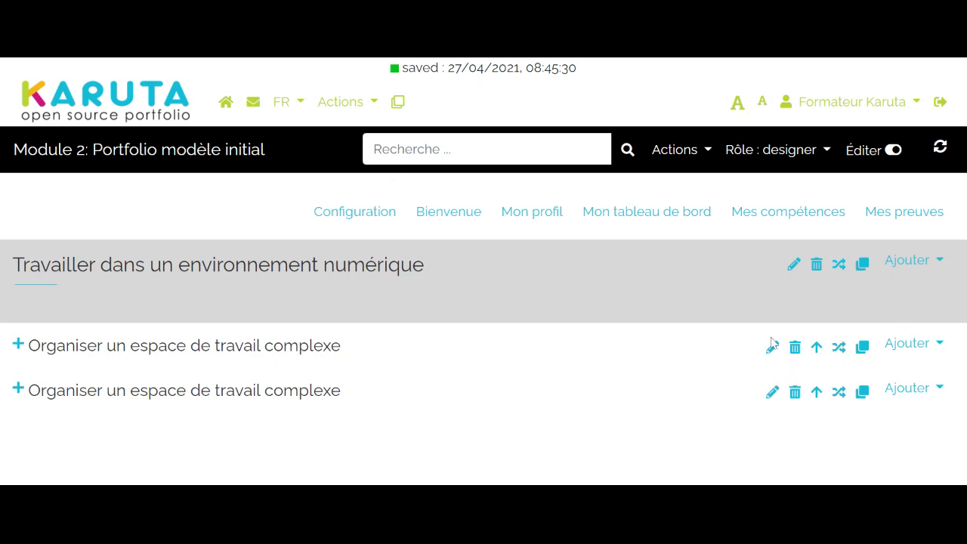
{"action": "left_click", "coordinate": [773, 392]}
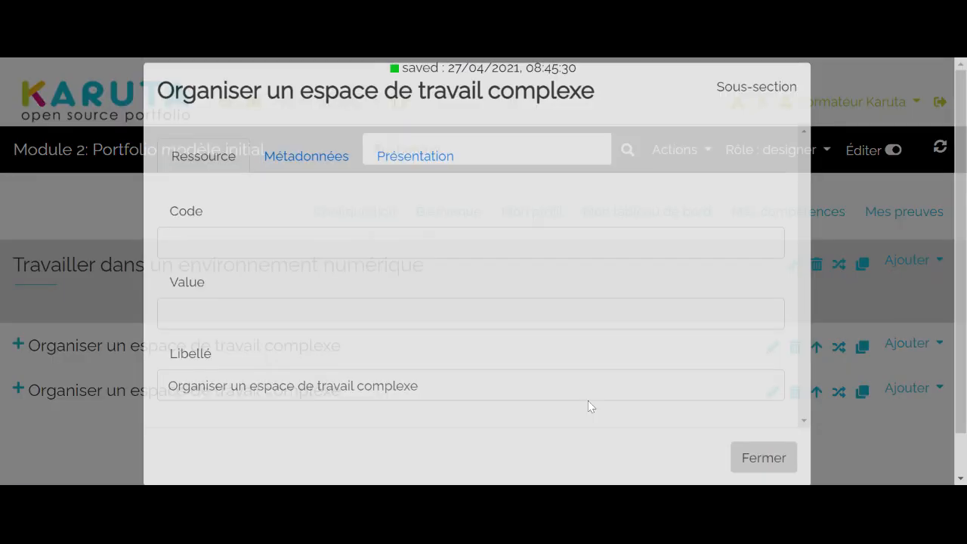
{"action": "left_click", "coordinate": [587, 404]}
{"action": "key", "text": "BackSpace"}
{"action": "key", "text": "BackSpace"}
{"action": "key", "text": "BackSpace"}
{"action": "key", "text": "BackSpace"}
{"action": "key", "text": "BackSpace"}
{"action": "key", "text": "BackSpace"}
{"action": "key", "text": "BackSpace"}
{"action": "key", "text": "BackSpace"}
{"action": "key", "text": "BackSpace"}
{"action": "key", "text": "BackSpace"}
{"action": "key", "text": "BackSpace"}
{"action": "key", "text": "BackSpace"}
{"action": "key", "text": "BackSpace"}
{"action": "key", "text": "BackSpace"}
{"action": "key", "text": "BackSpace"}
{"action": "key", "text": "BackSpace"}
{"action": "key", "text": "BackSpace"}
{"action": "key", "text": "BackSpace"}
{"action": "key", "text": "BackSpace"}
{"action": "key", "text": "BackSpace"}
{"action": "key", "text": "BackSpace"}
{"action": "key", "text": "BackSpace"}
{"action": "key", "text": "BackSpace"}
{"action": "key", "text": "BackSpace"}
{"action": "key", "text": "BackSpace"}
{"action": "key", "text": "BackSpace"}
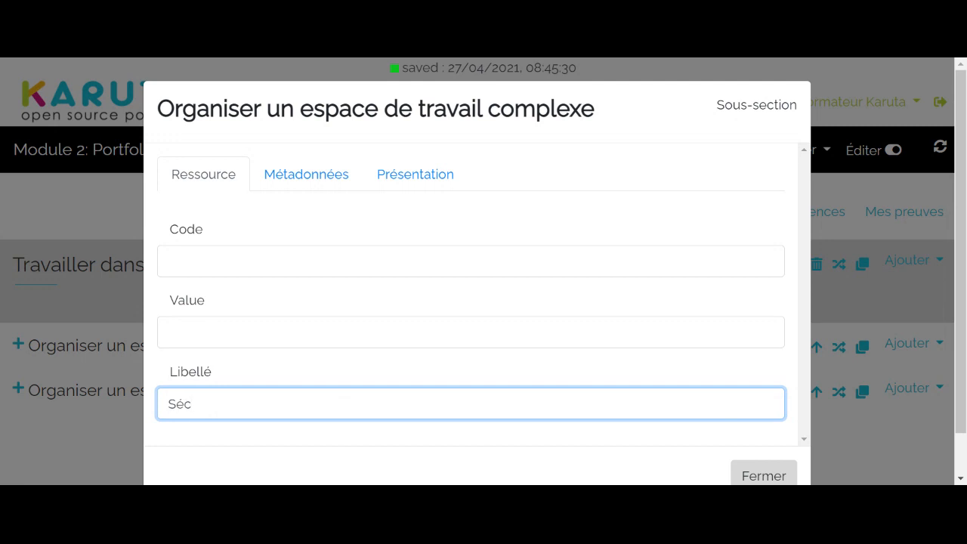
{"action": "type", "text": "Sécuriser son espace de travail"}
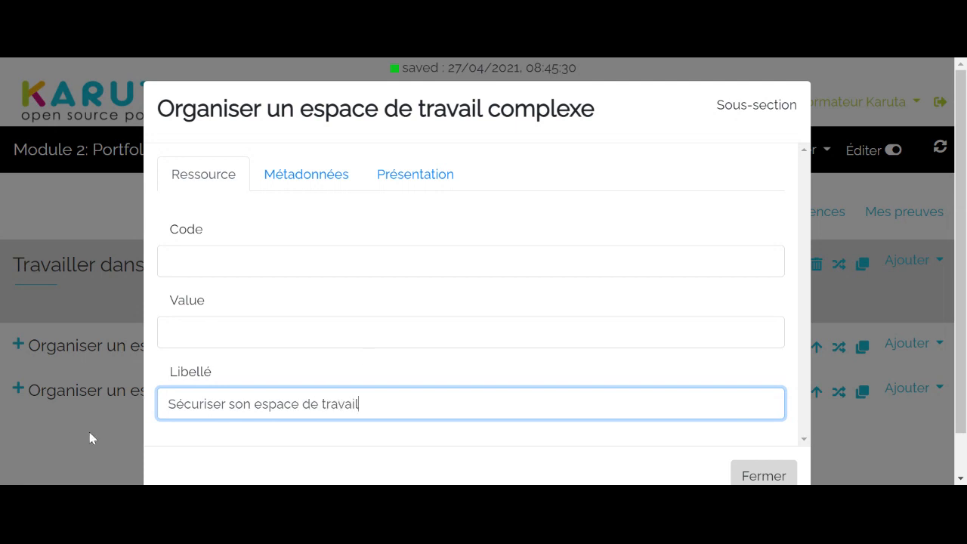
{"action": "left_click", "coordinate": [90, 436]}
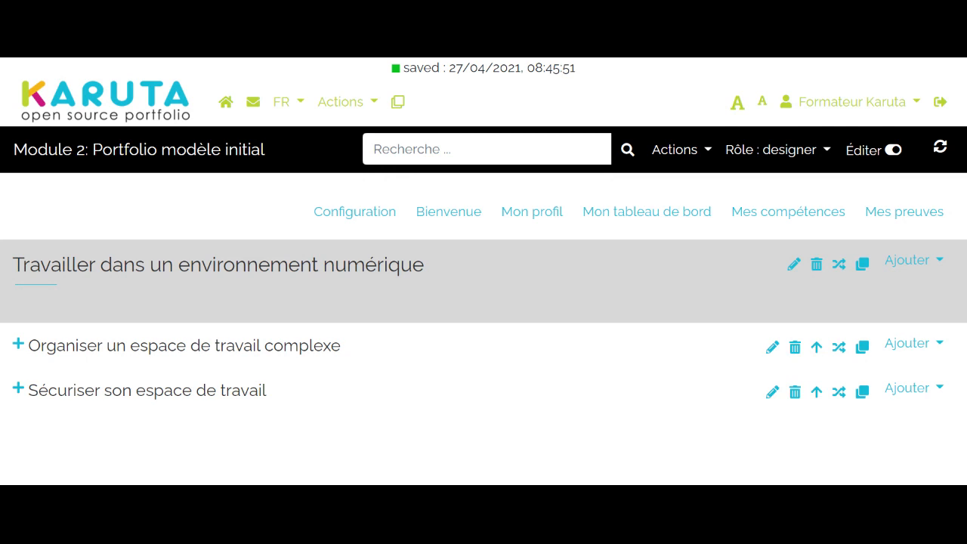
- Duplicate the Sécuriser son espace de travail section, and try moving the original above Organiser un espace de travail complexe and back
{"action": "left_click", "coordinate": [856, 396]}
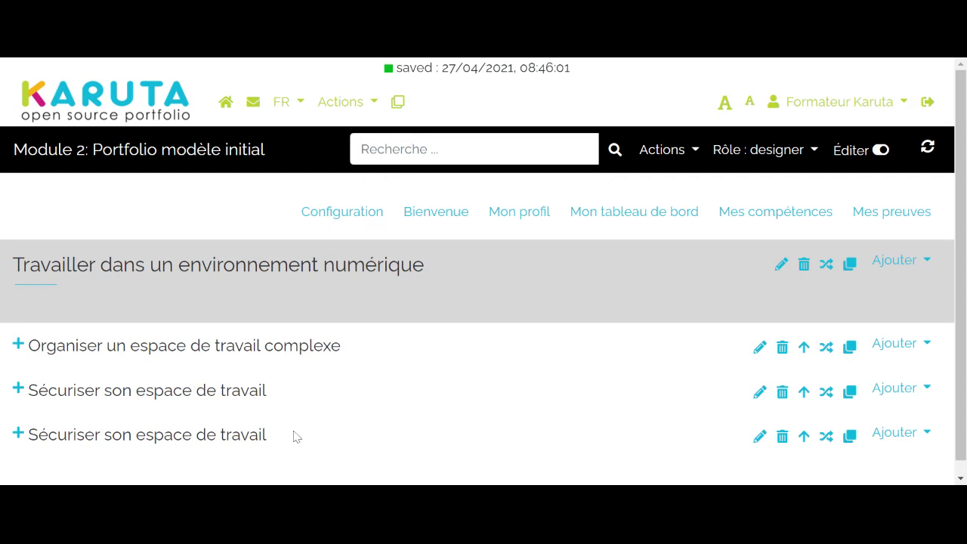
{"action": "left_click", "coordinate": [804, 392]}
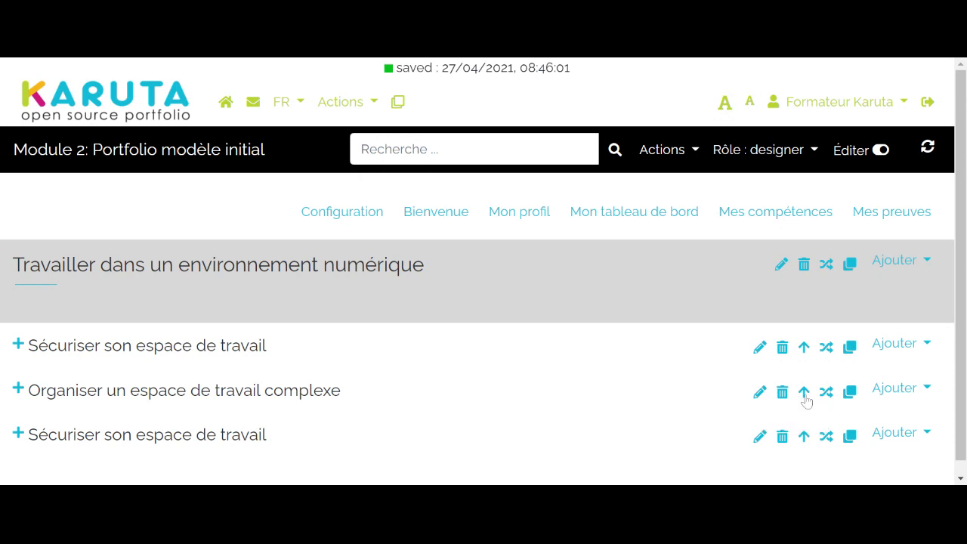
{"action": "left_click", "coordinate": [804, 391]}
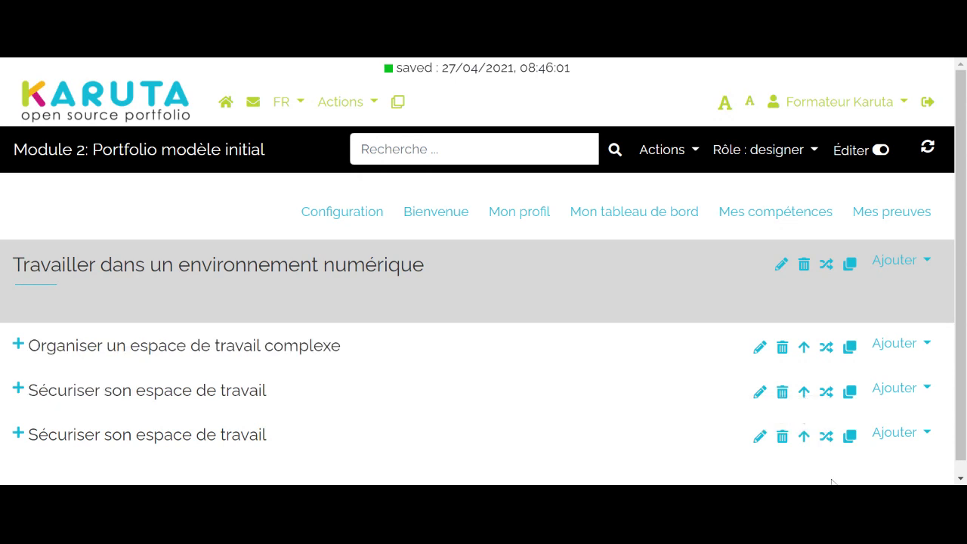
- Delete the extra copy of Sécuriser son espace de travail at the end of the page
{"action": "left_click", "coordinate": [781, 436]}
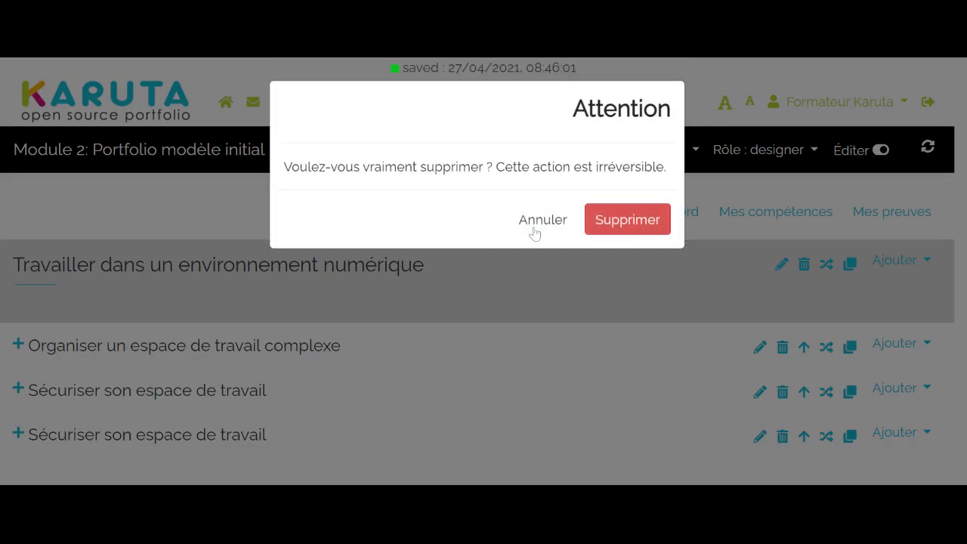
{"action": "left_click", "coordinate": [612, 224]}
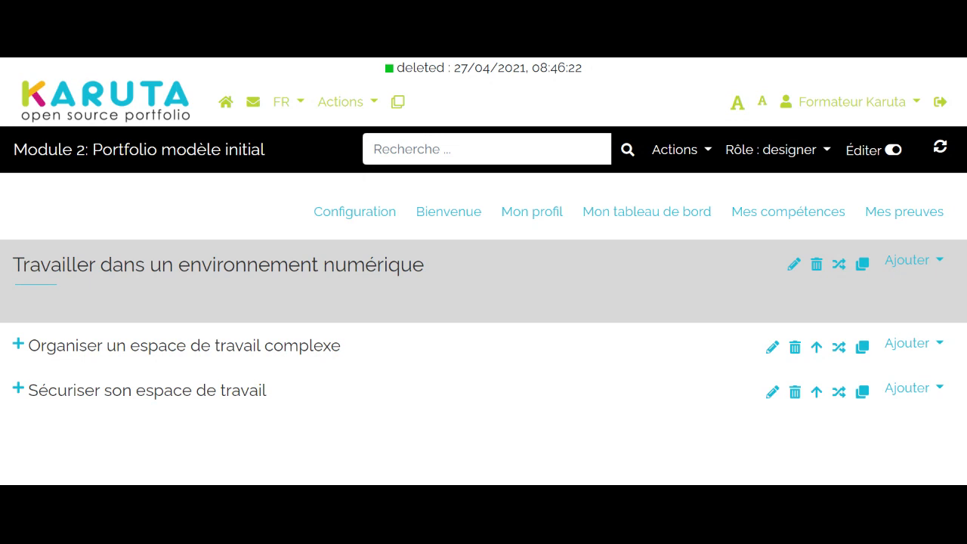
- Expand the Organiser un espace de travail complexe section and check how the page displays in the etudiant role
{"action": "left_click", "coordinate": [18, 345]}
{"action": "scroll", "coordinate": [141, 361], "scroll_direction": "down", "scroll_amount": 4}
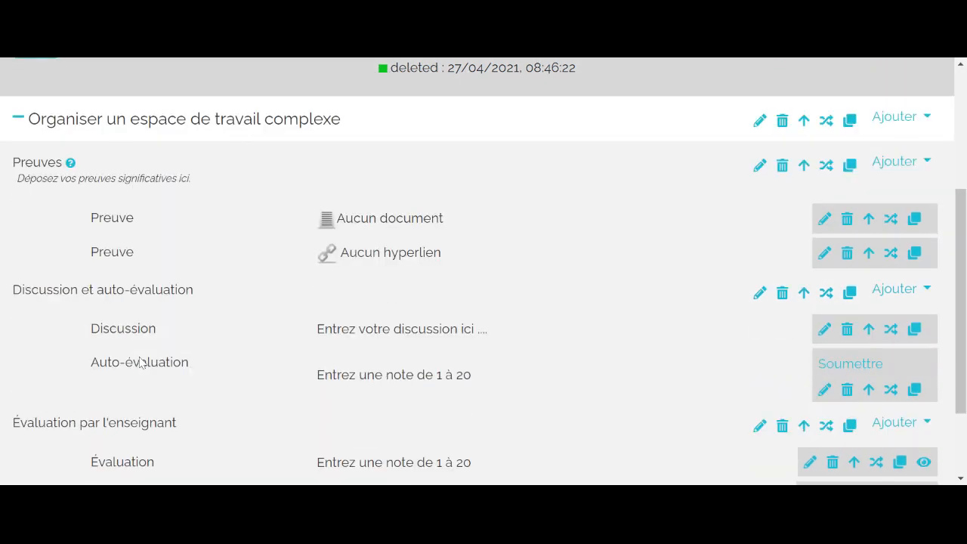
{"action": "scroll", "coordinate": [141, 360], "scroll_direction": "up", "scroll_amount": 4}
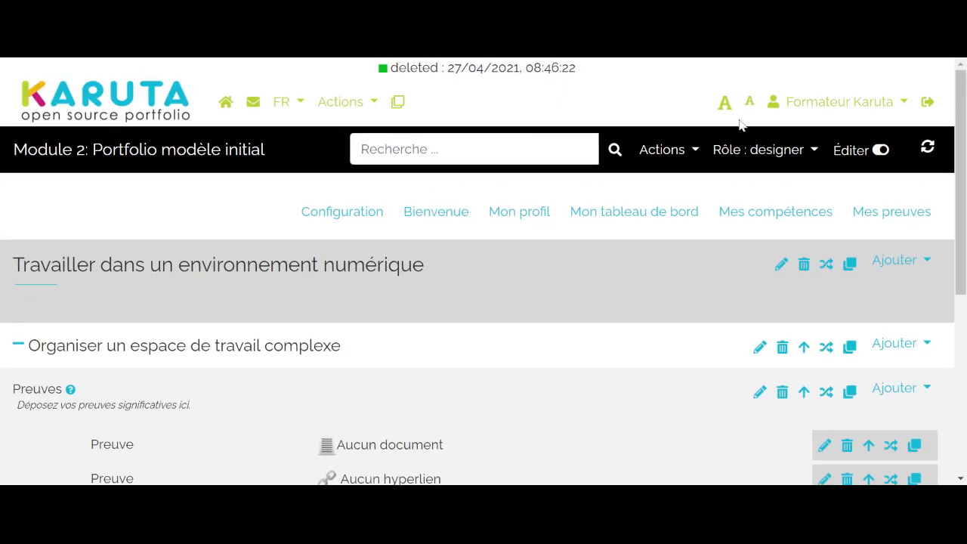
{"action": "left_click", "coordinate": [782, 153]}
{"action": "left_click", "coordinate": [794, 239]}
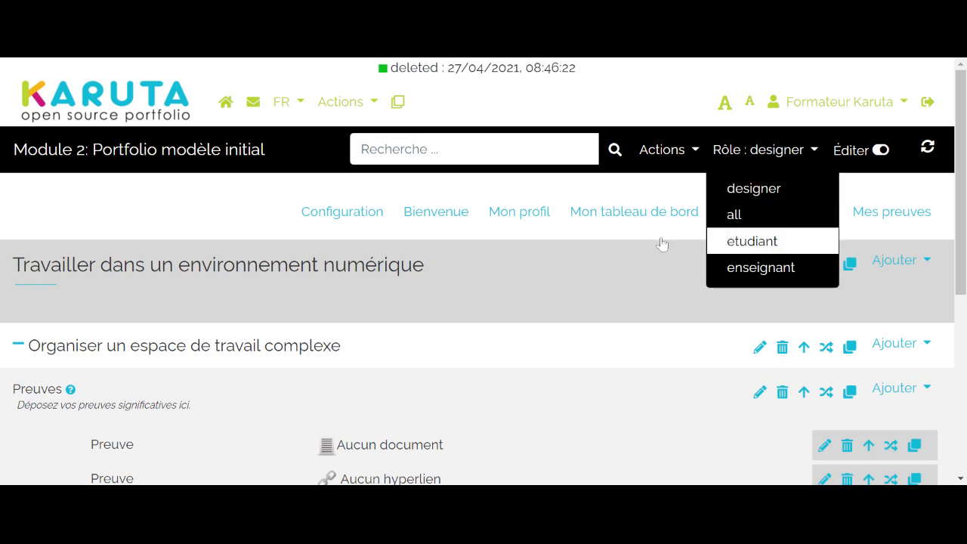
{"action": "scroll", "coordinate": [463, 275], "scroll_direction": "down", "scroll_amount": 4}
{"action": "scroll", "coordinate": [484, 264], "scroll_direction": "up", "scroll_amount": 1}
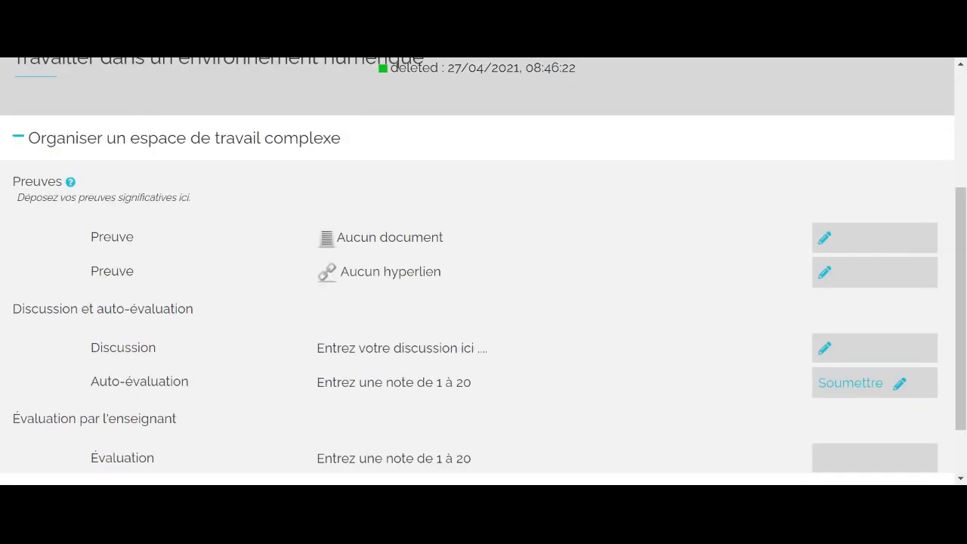
{"action": "scroll", "coordinate": [483, 264], "scroll_direction": "down", "scroll_amount": 1}
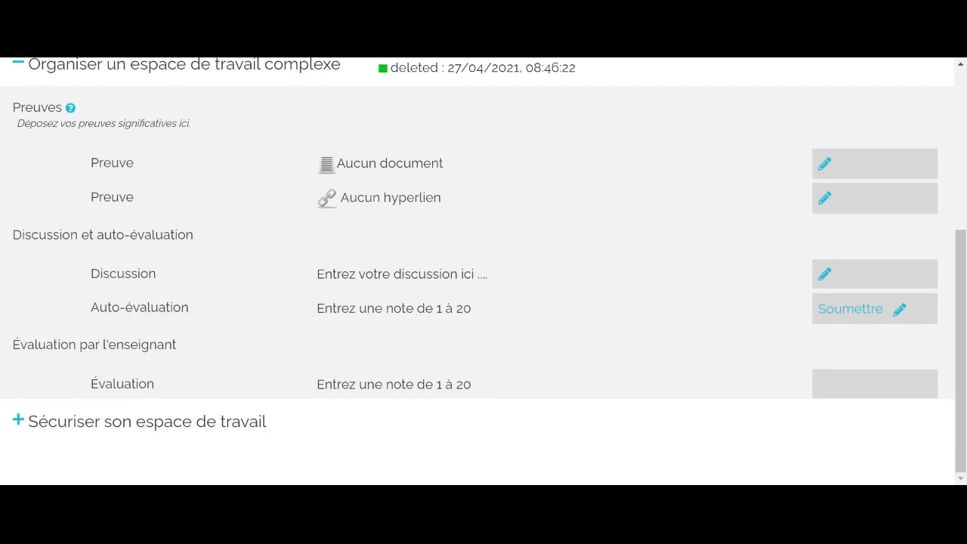
{"action": "scroll", "coordinate": [484, 265], "scroll_direction": "up", "scroll_amount": 1}
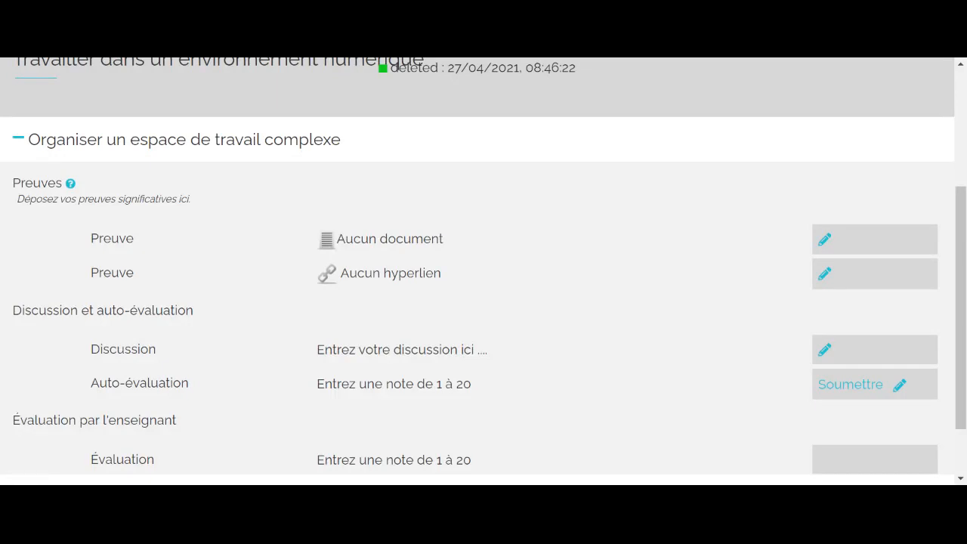
{"action": "scroll", "coordinate": [208, 256], "scroll_direction": "up", "scroll_amount": 3}
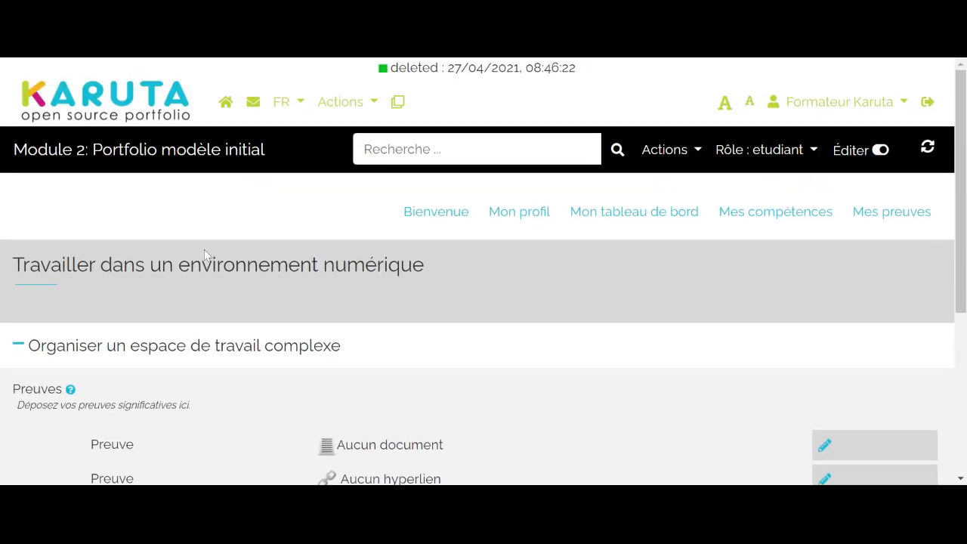
- Switch back to the designer role and review the expanded section's contents and editing controls
{"action": "left_click", "coordinate": [788, 155]}
{"action": "left_click", "coordinate": [779, 195]}
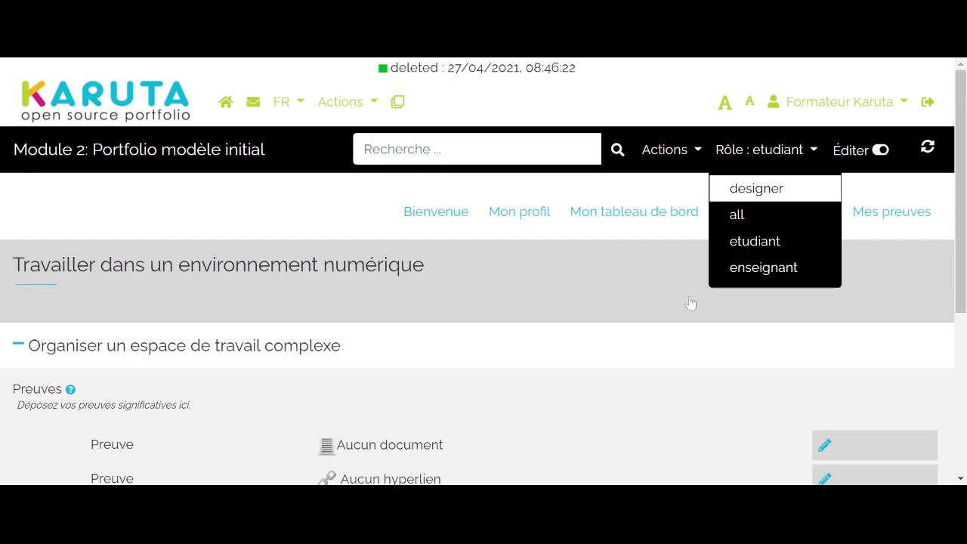
{"action": "scroll", "coordinate": [406, 329], "scroll_direction": "down", "scroll_amount": 5}
{"action": "scroll", "coordinate": [407, 329], "scroll_direction": "up", "scroll_amount": 1}
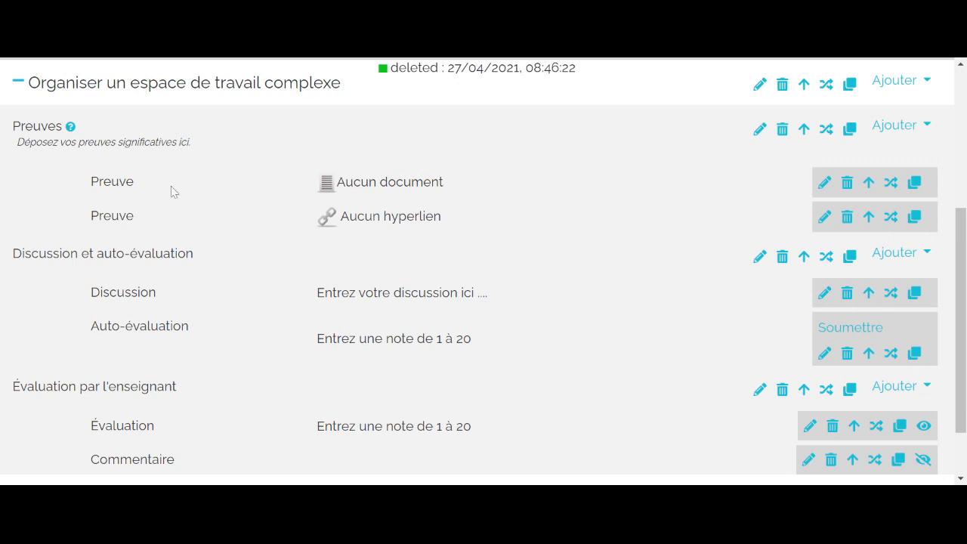
- Collapse and re-expand Organiser un espace de travail complexe, and go over its contents down to the teacher's Commentaire
{"action": "left_click", "coordinate": [17, 85]}
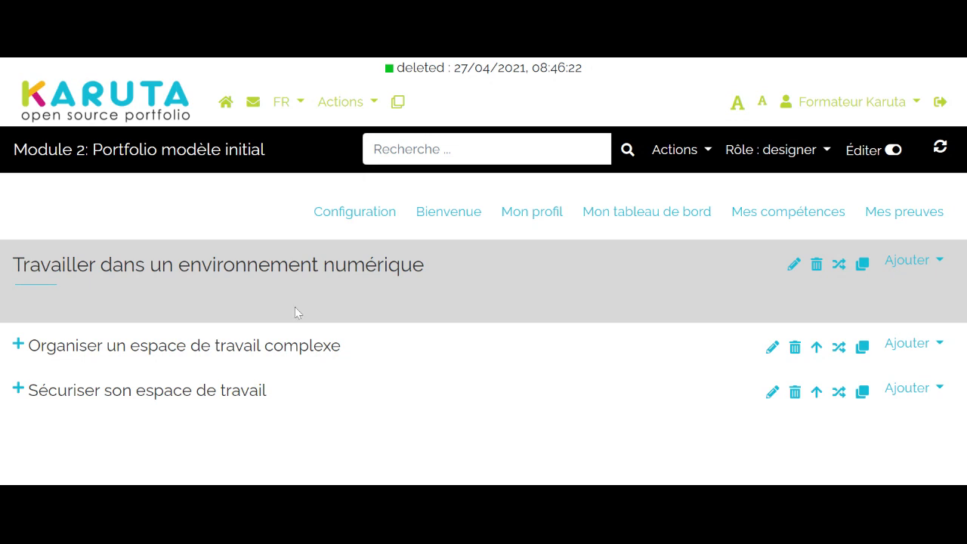
{"action": "left_click", "coordinate": [19, 348]}
{"action": "scroll", "coordinate": [190, 392], "scroll_direction": "down", "scroll_amount": 4}
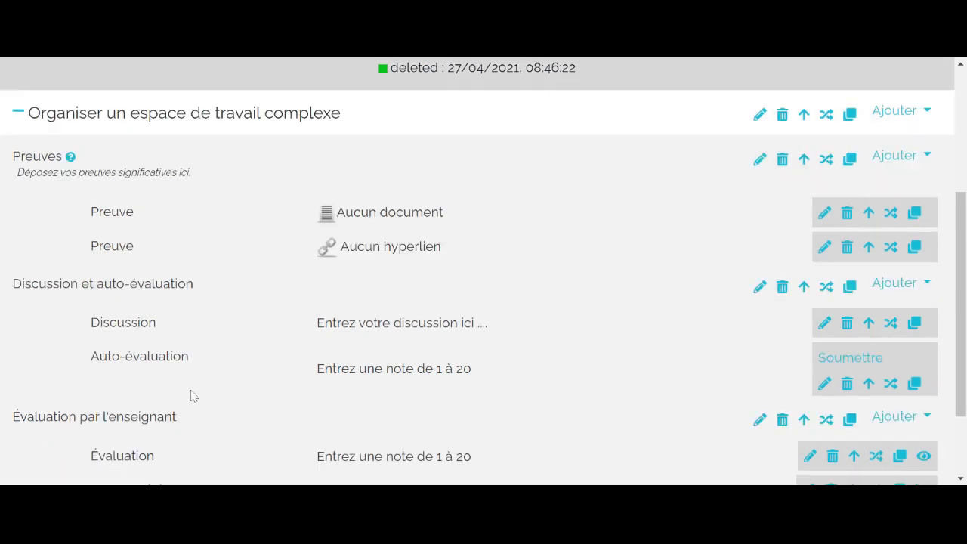
{"action": "scroll", "coordinate": [194, 396], "scroll_direction": "down", "scroll_amount": 1}
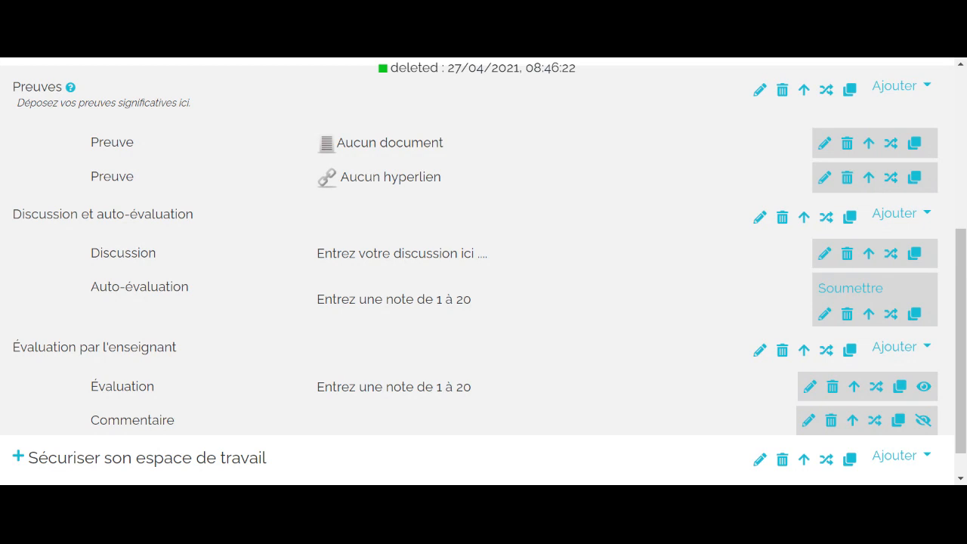
{"action": "scroll", "coordinate": [571, 178], "scroll_direction": "up", "scroll_amount": 3}
{"action": "scroll", "coordinate": [572, 178], "scroll_direction": "up", "scroll_amount": 1}
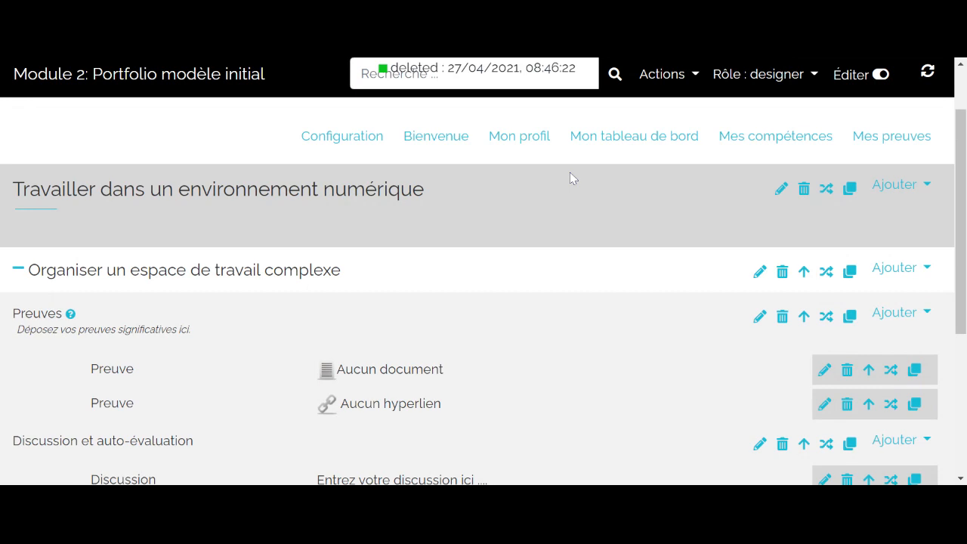